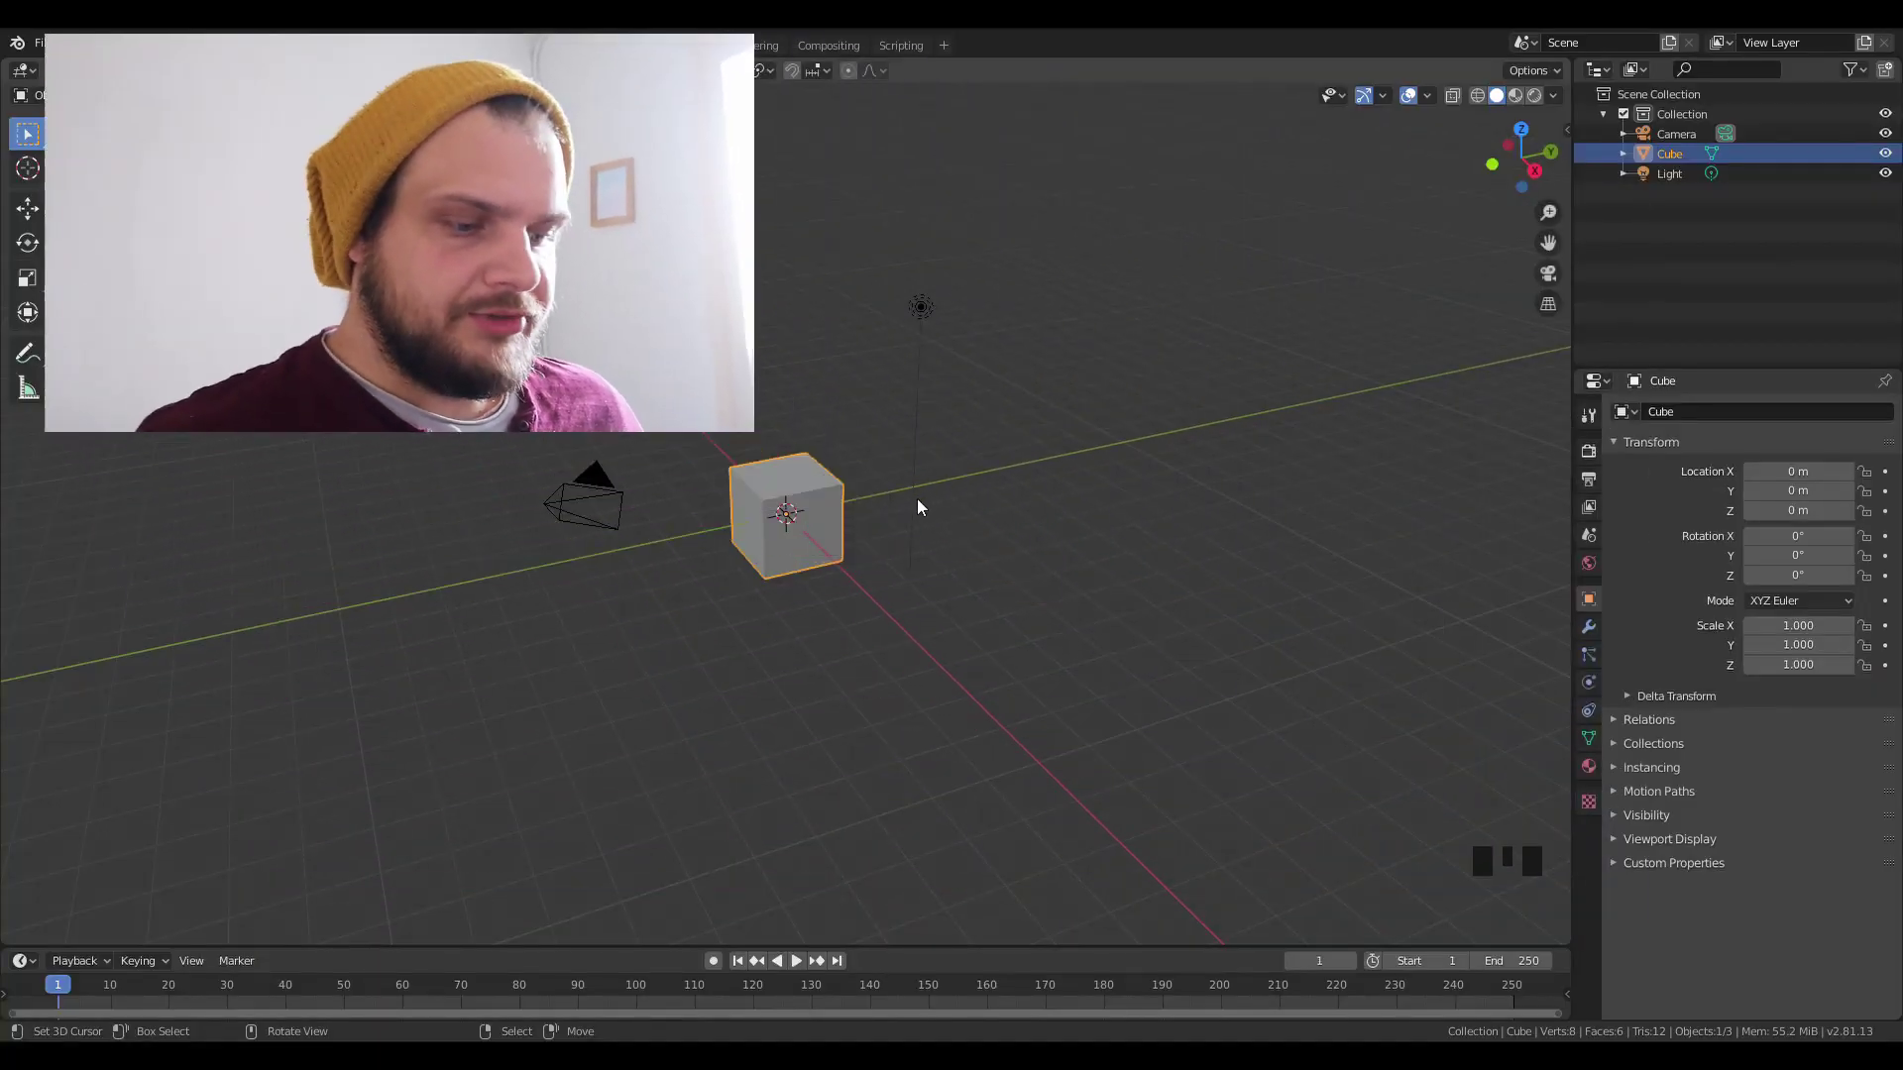
Delete the default camera, cube and light, and add a new camera at the origin.
{"action": "middle_click_drag", "start_coordinate": [918, 497], "coordinate": [895, 492]}
{"action": "key", "text": "a"}
{"action": "key", "text": "a"}
{"action": "key", "text": "a"}
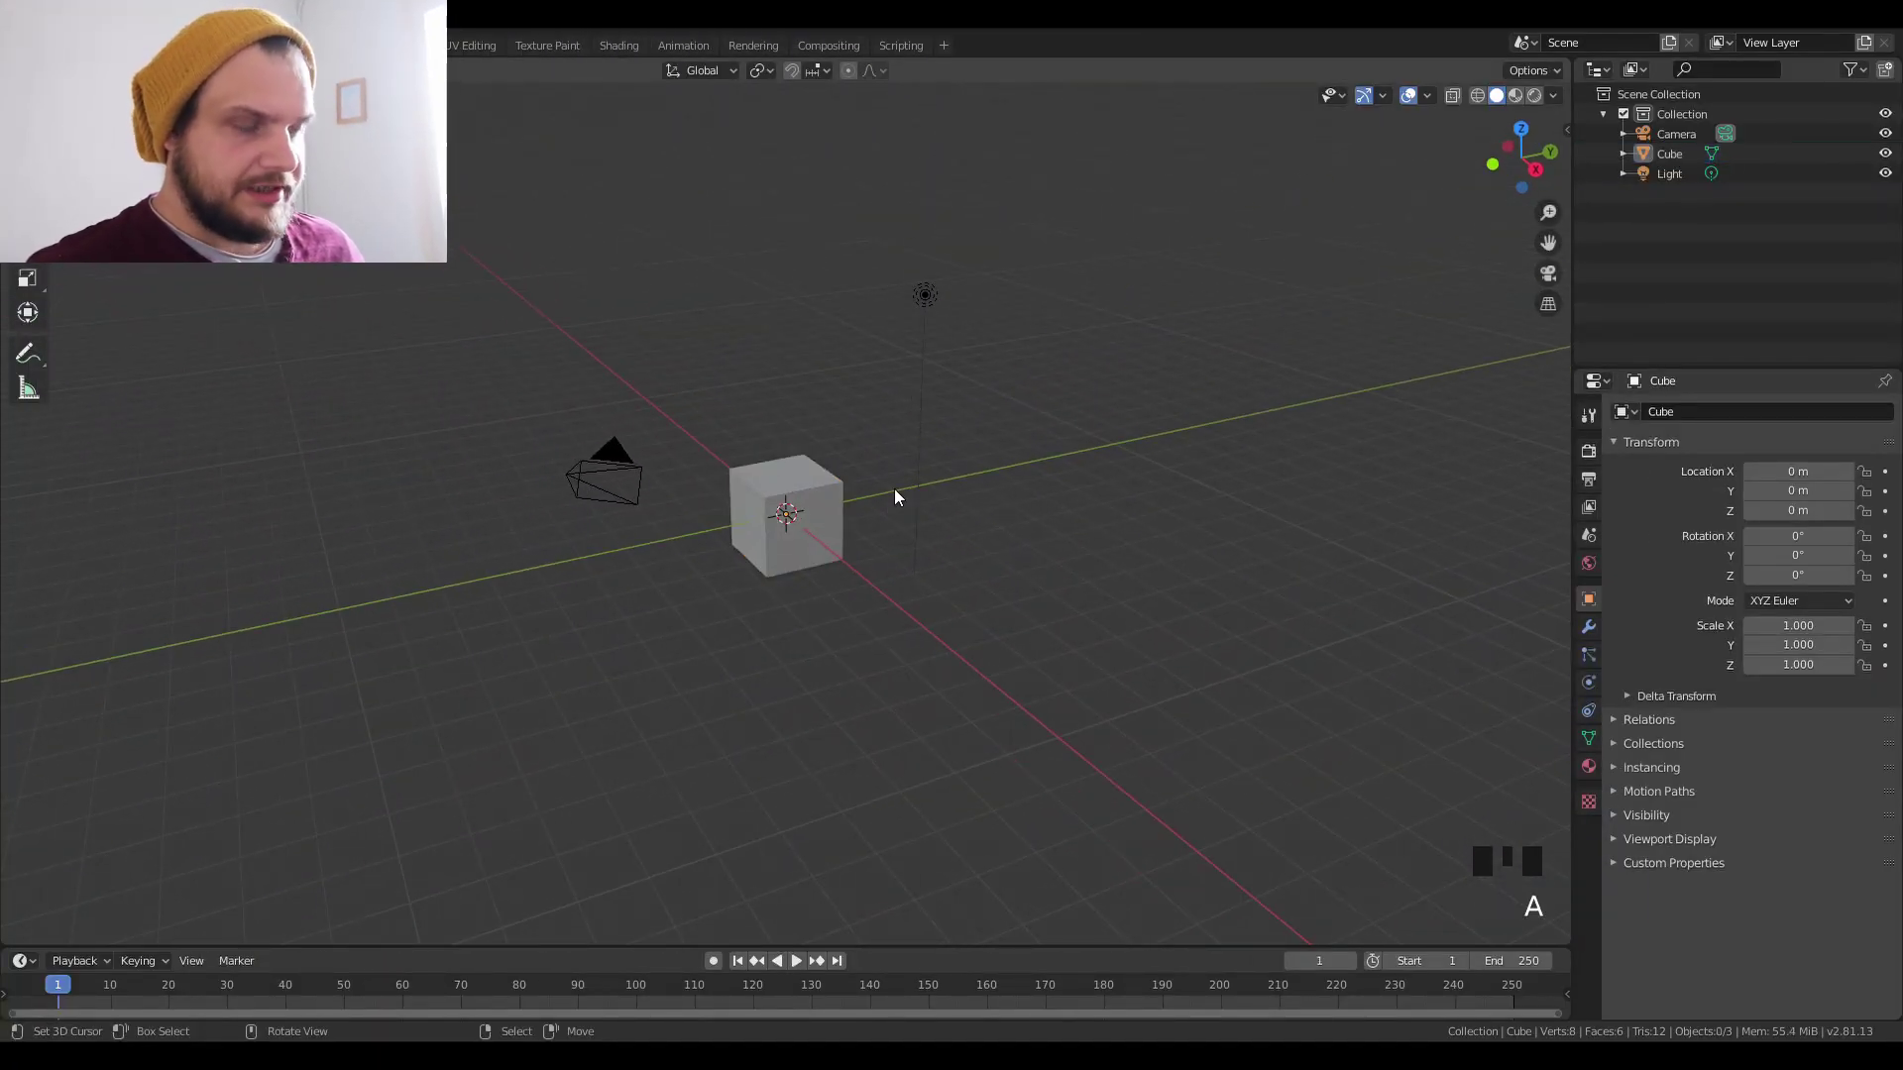
{"action": "key", "text": "x"}
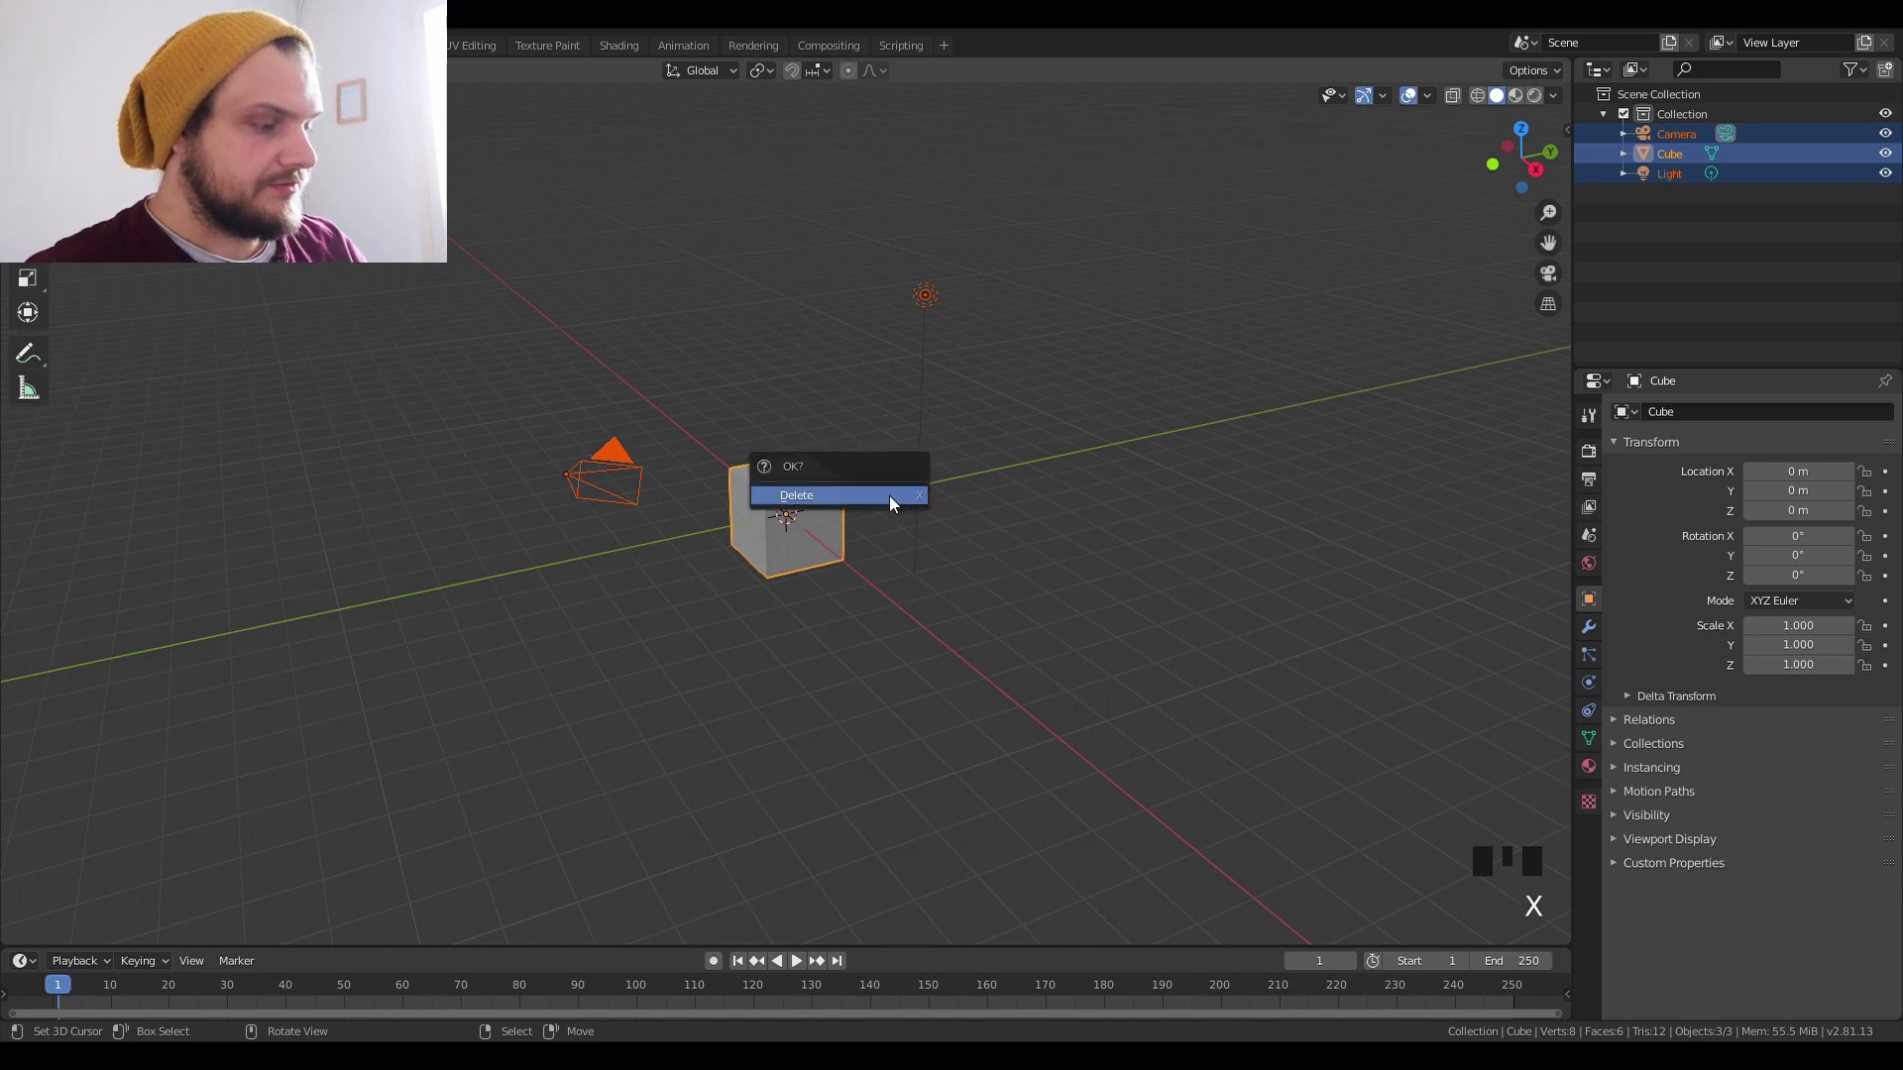
{"action": "left_click", "coordinate": [890, 499]}
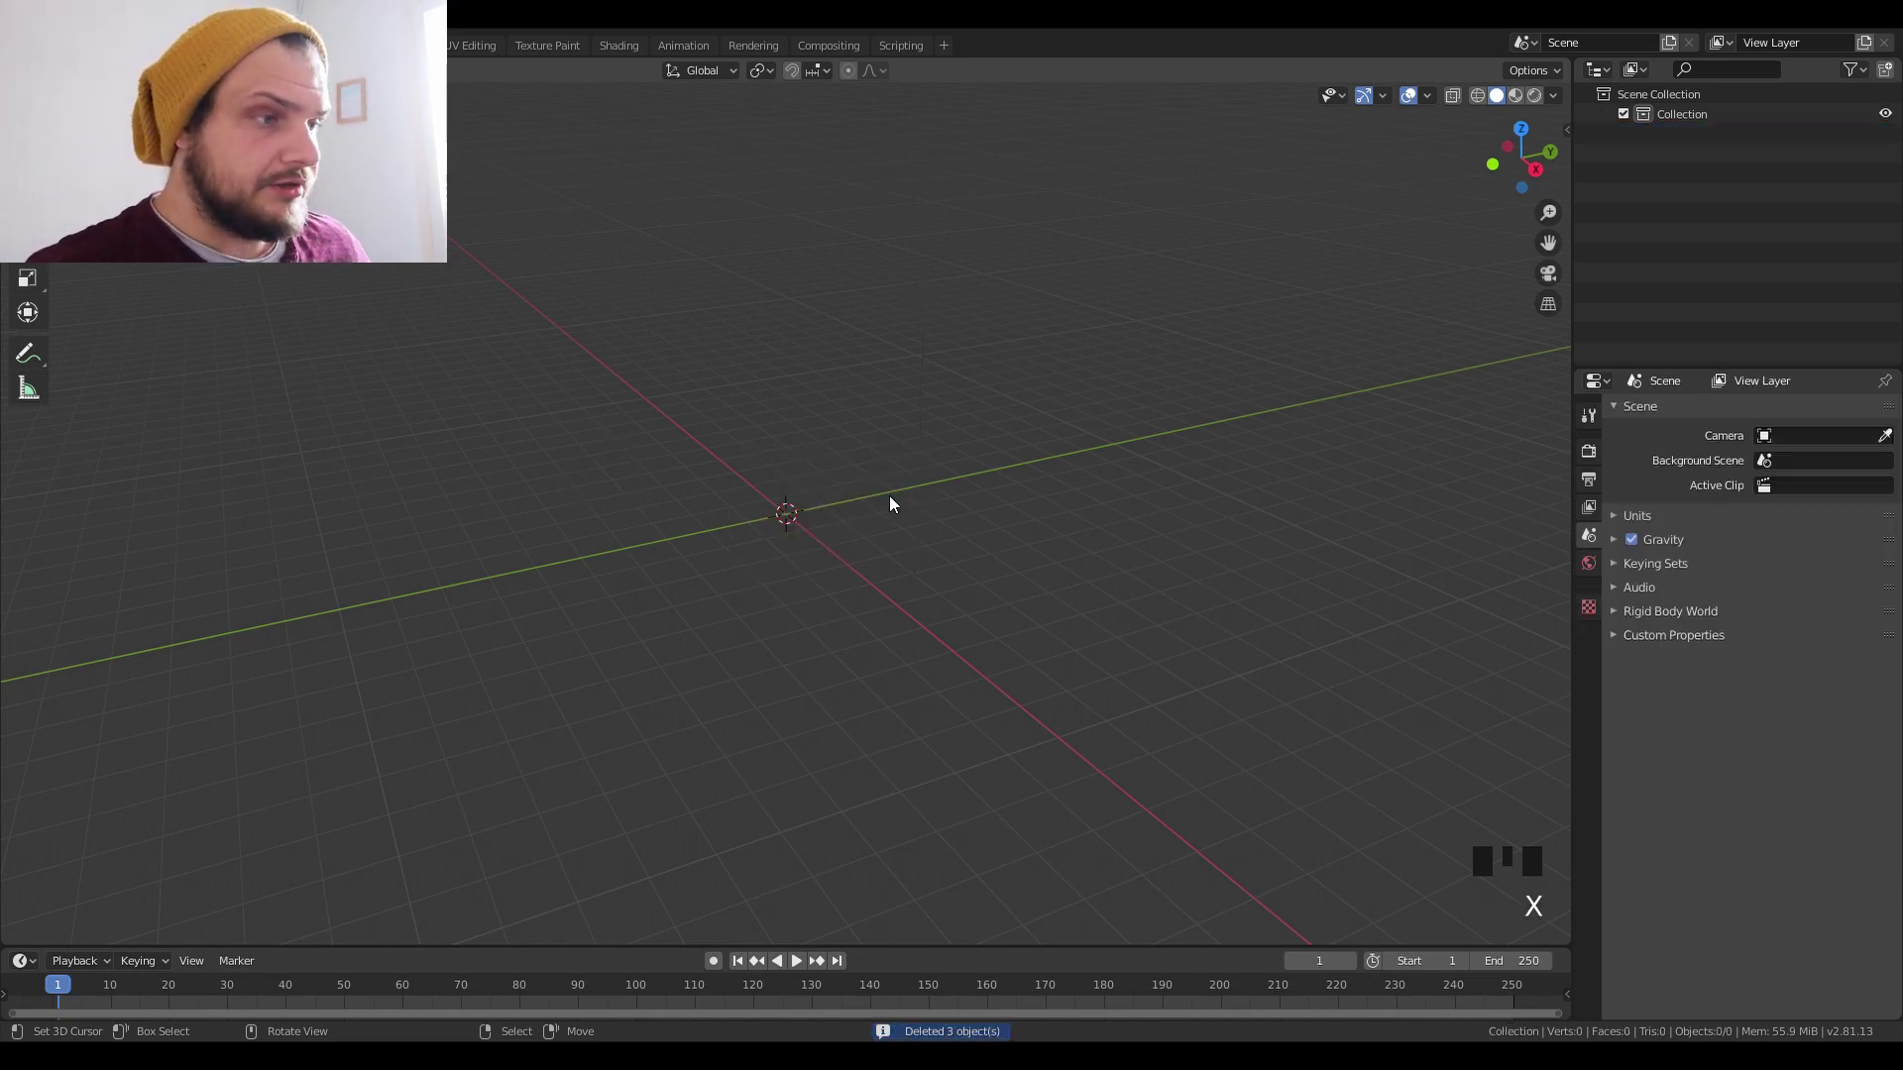
{"action": "key", "text": "shift+a"}
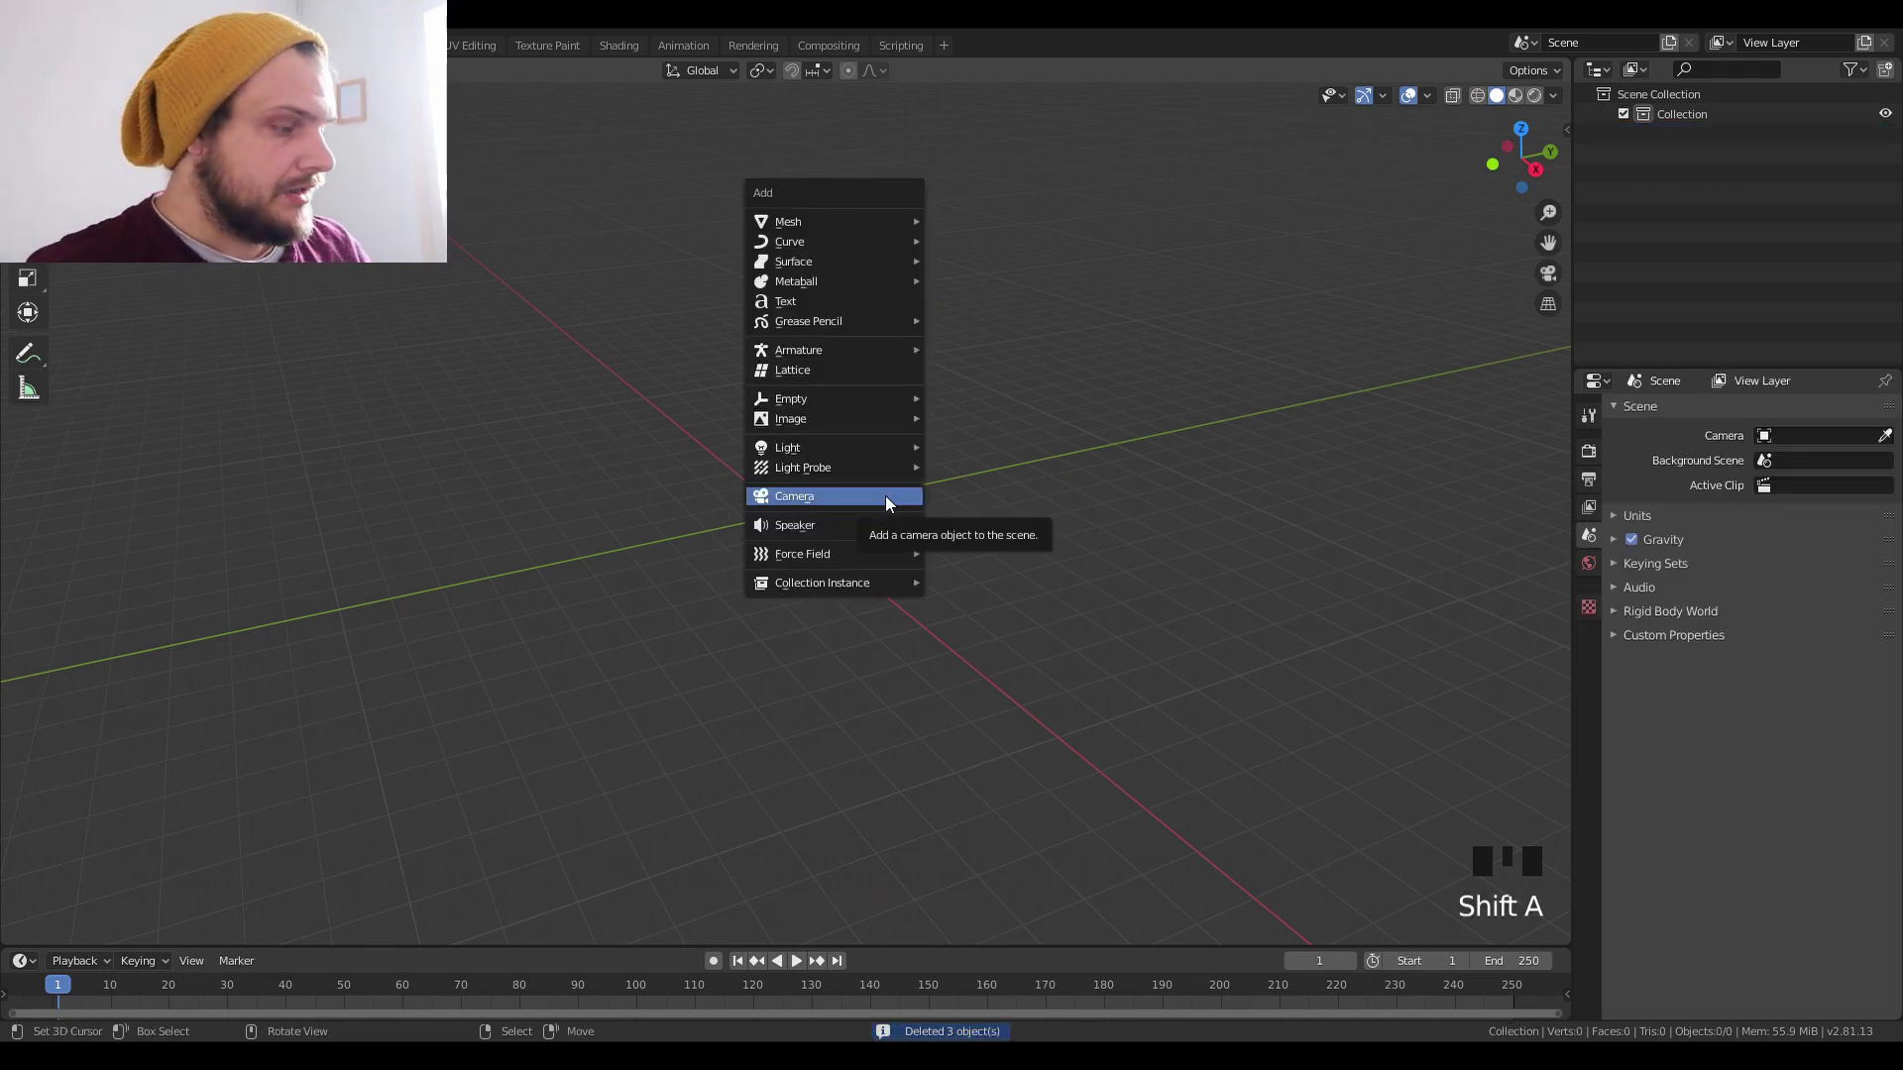
{"action": "left_click", "coordinate": [885, 498]}
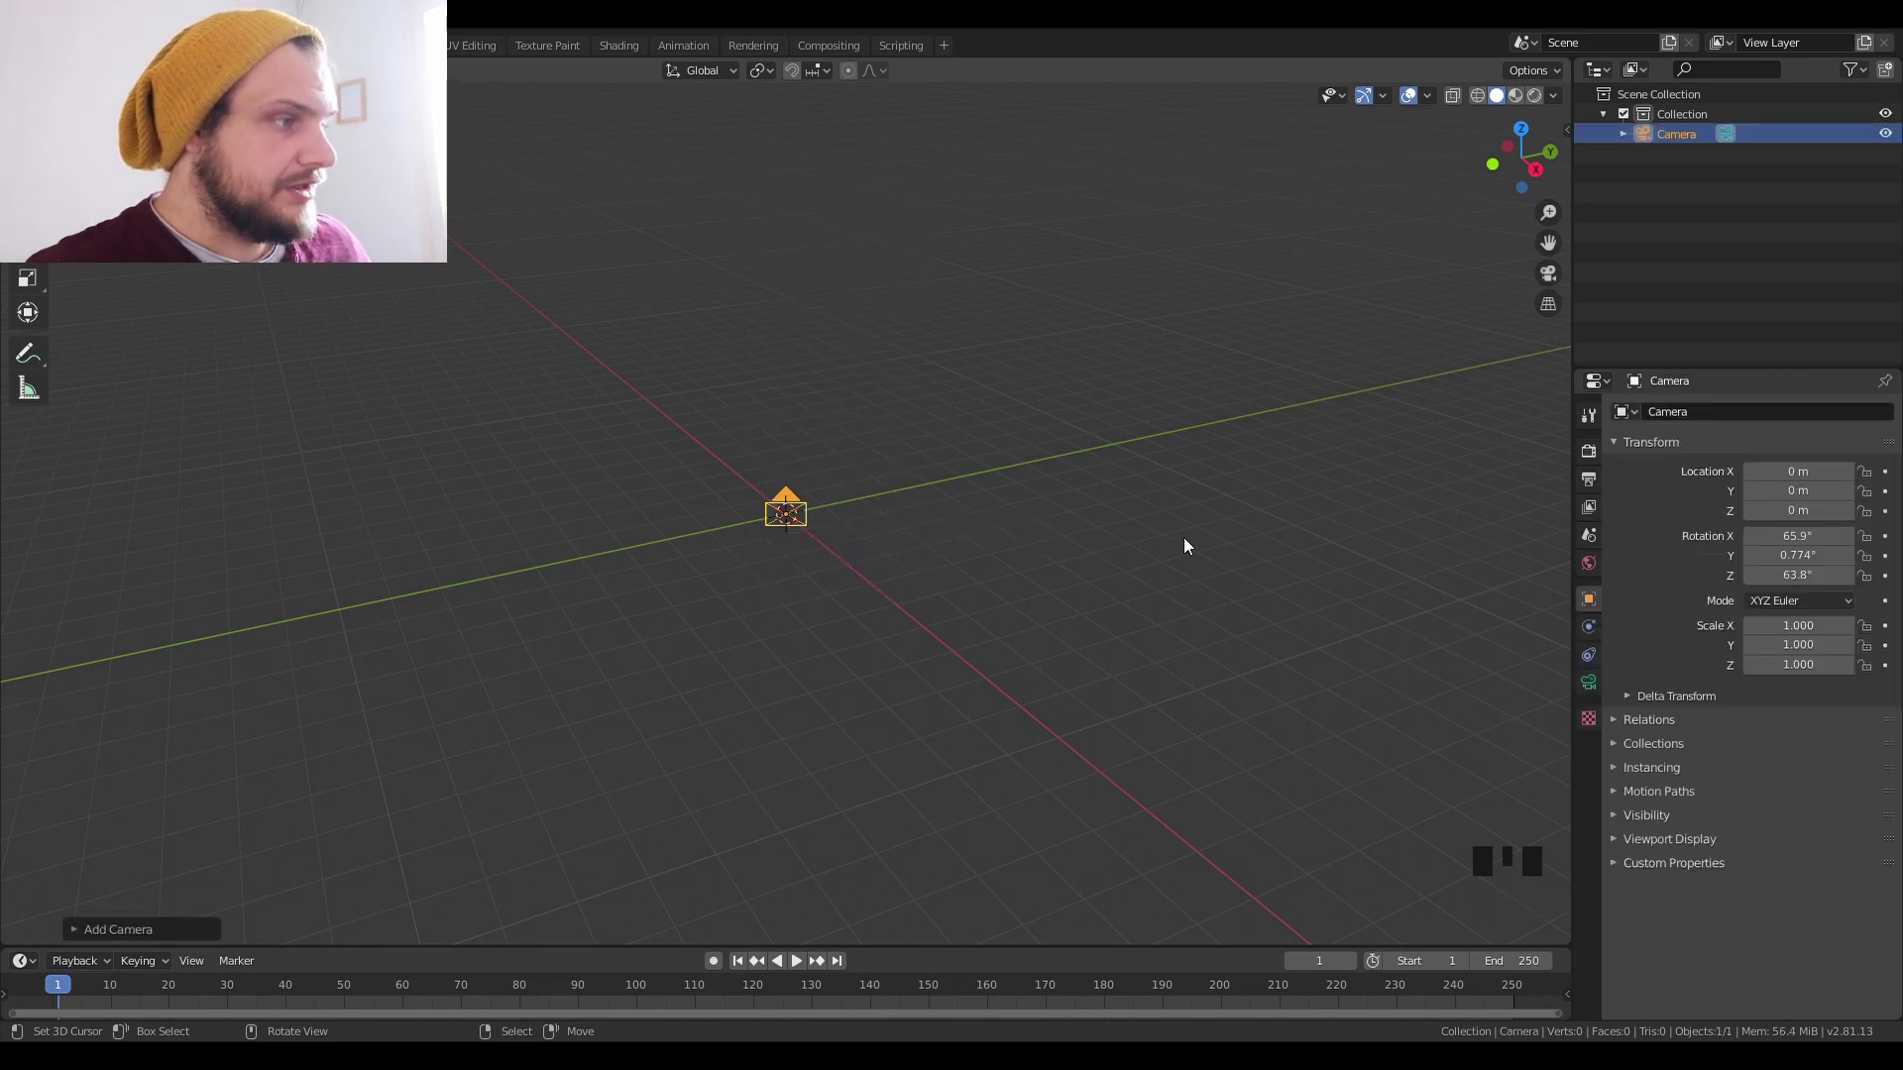
Make the camera orthographic, align it to the top view and look through it.
{"action": "left_click", "coordinate": [1588, 682]}
{"action": "left_click", "coordinate": [1793, 473]}
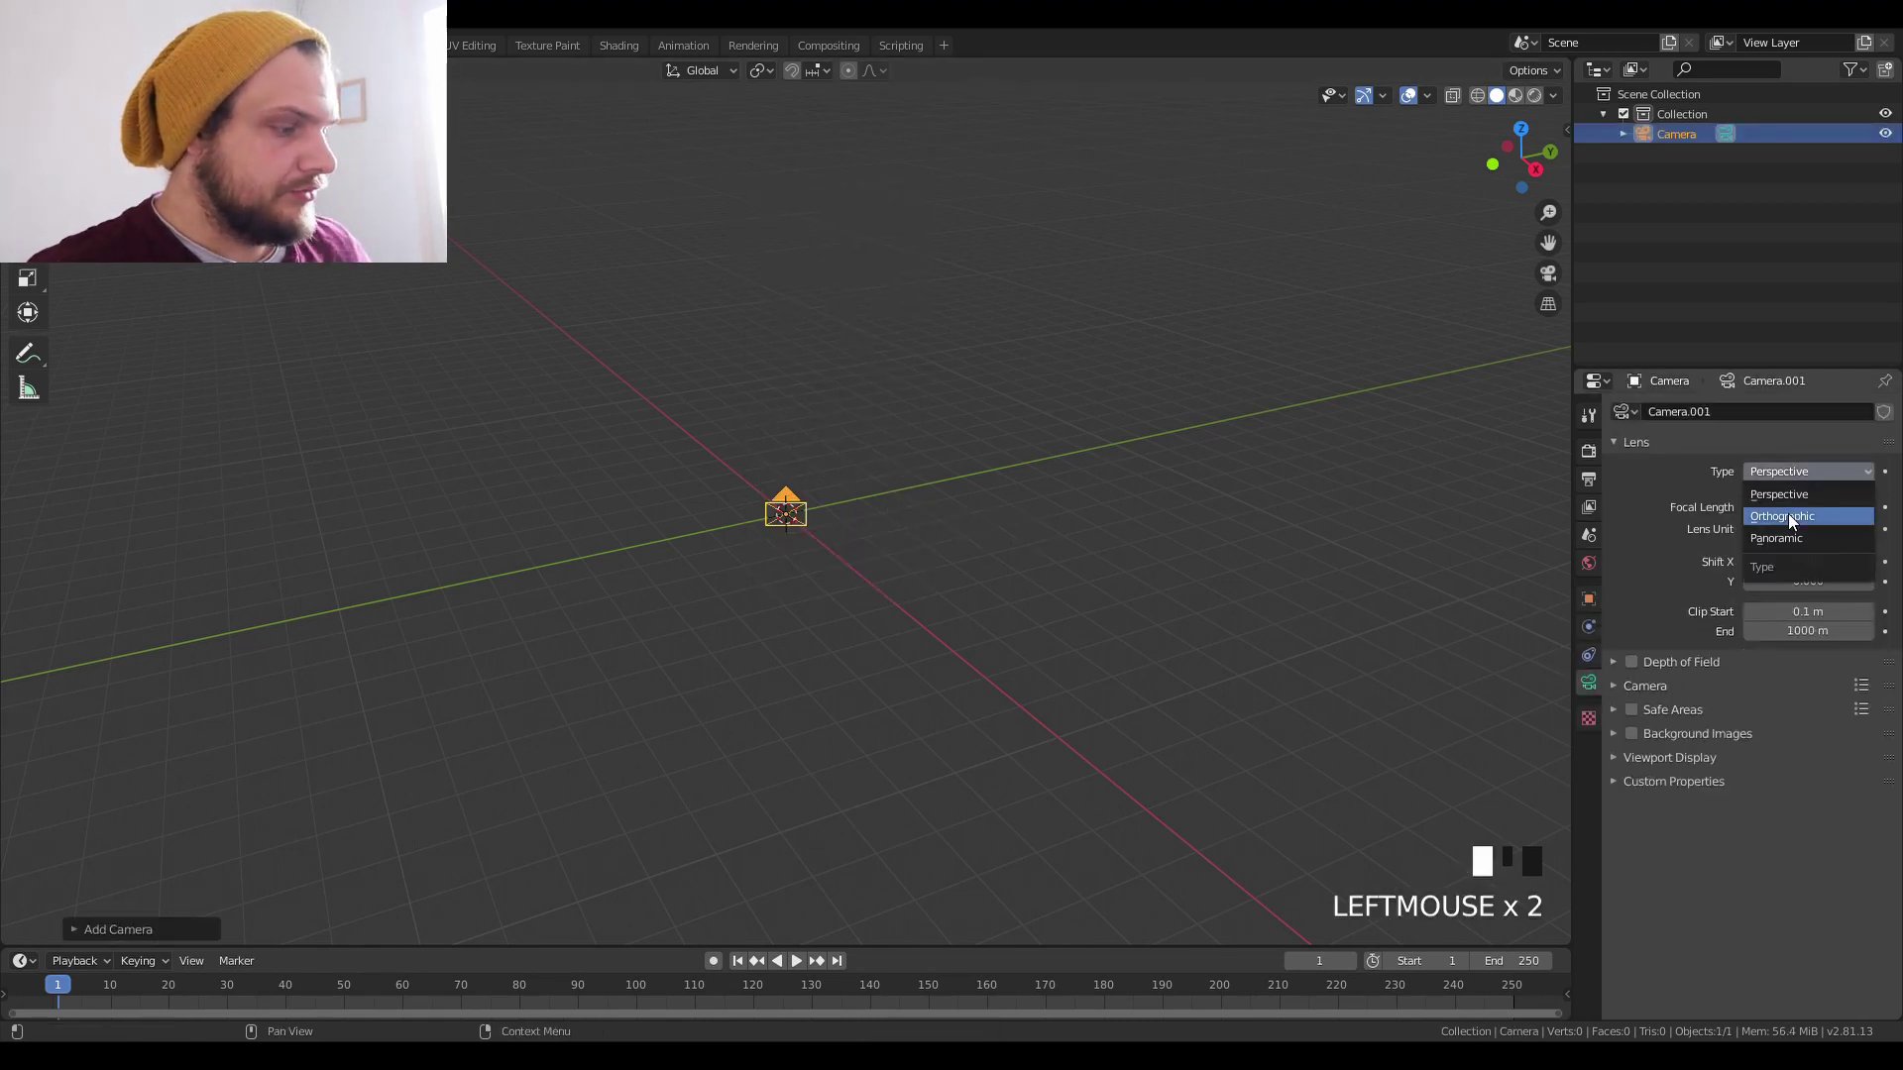
{"action": "left_click", "coordinate": [1788, 513]}
{"action": "middle_click_drag", "start_coordinate": [836, 602], "coordinate": [783, 636]}
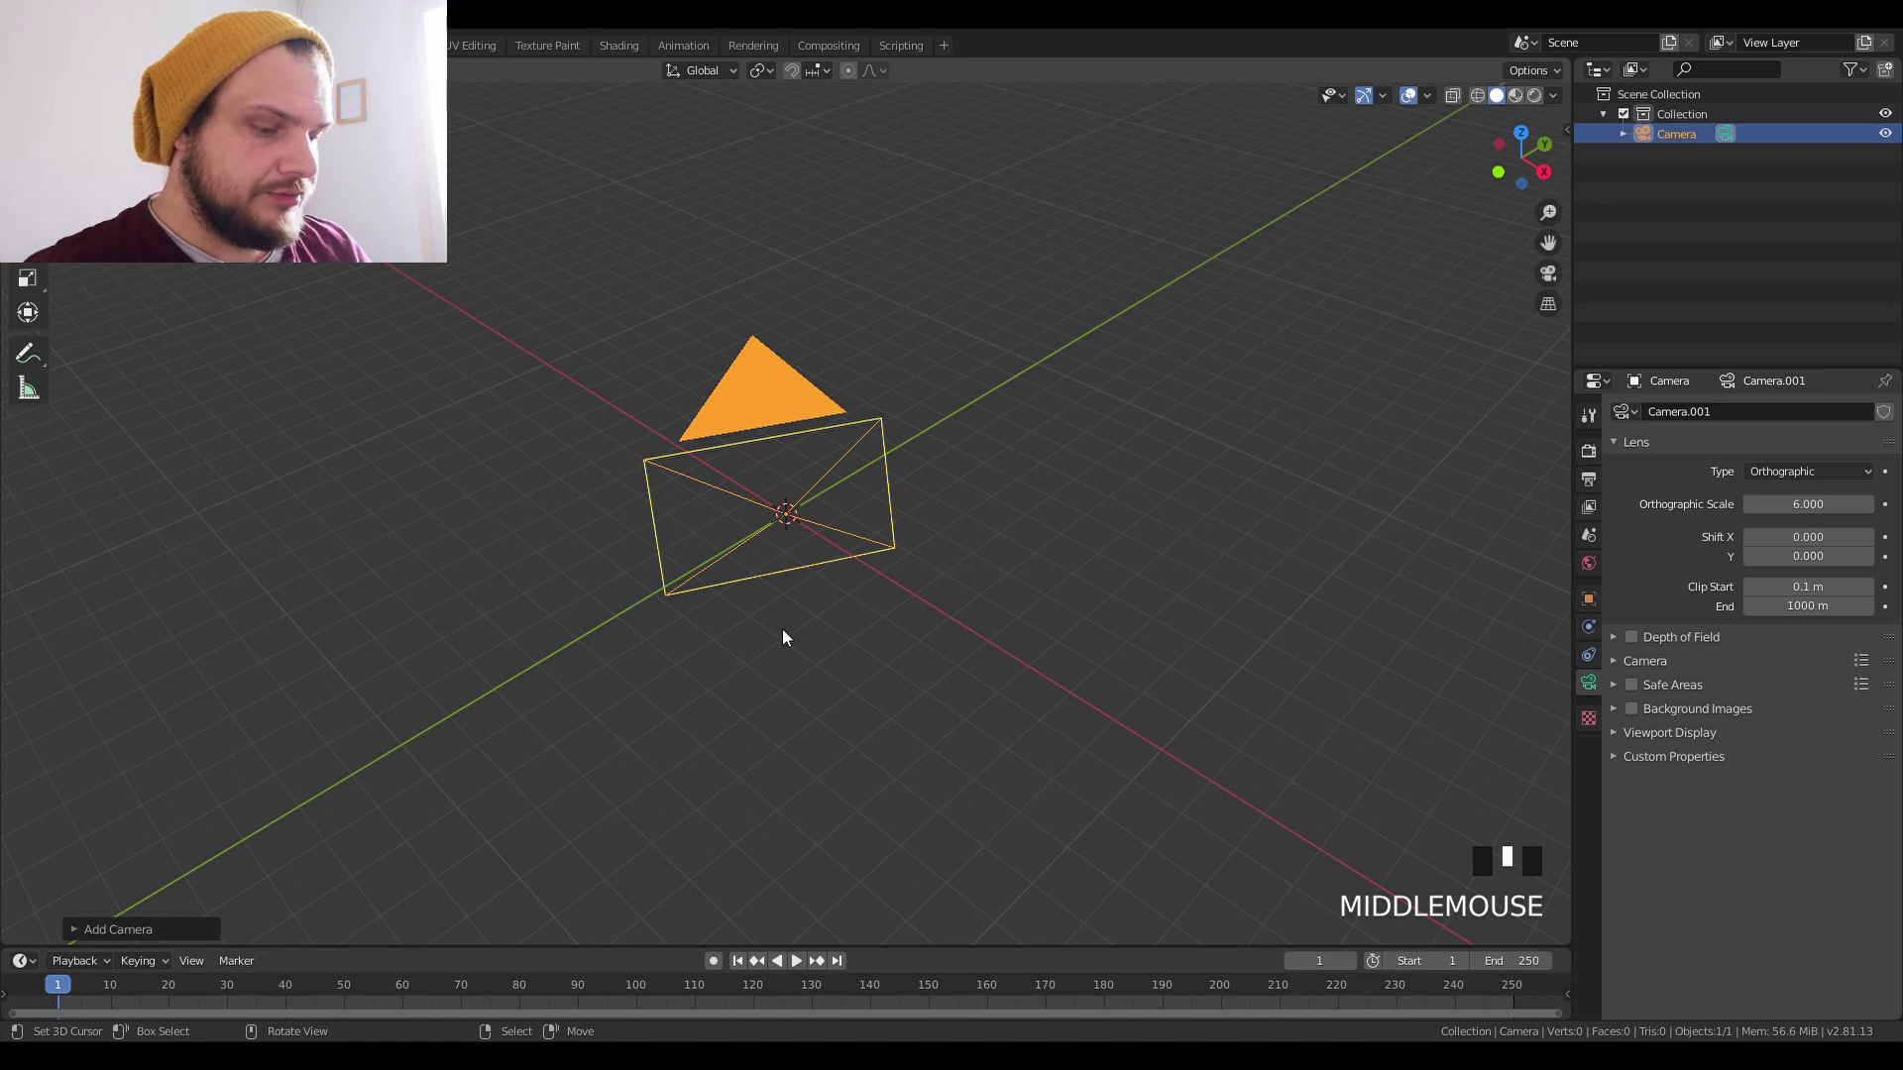
{"action": "key", "text": "KP_7"}
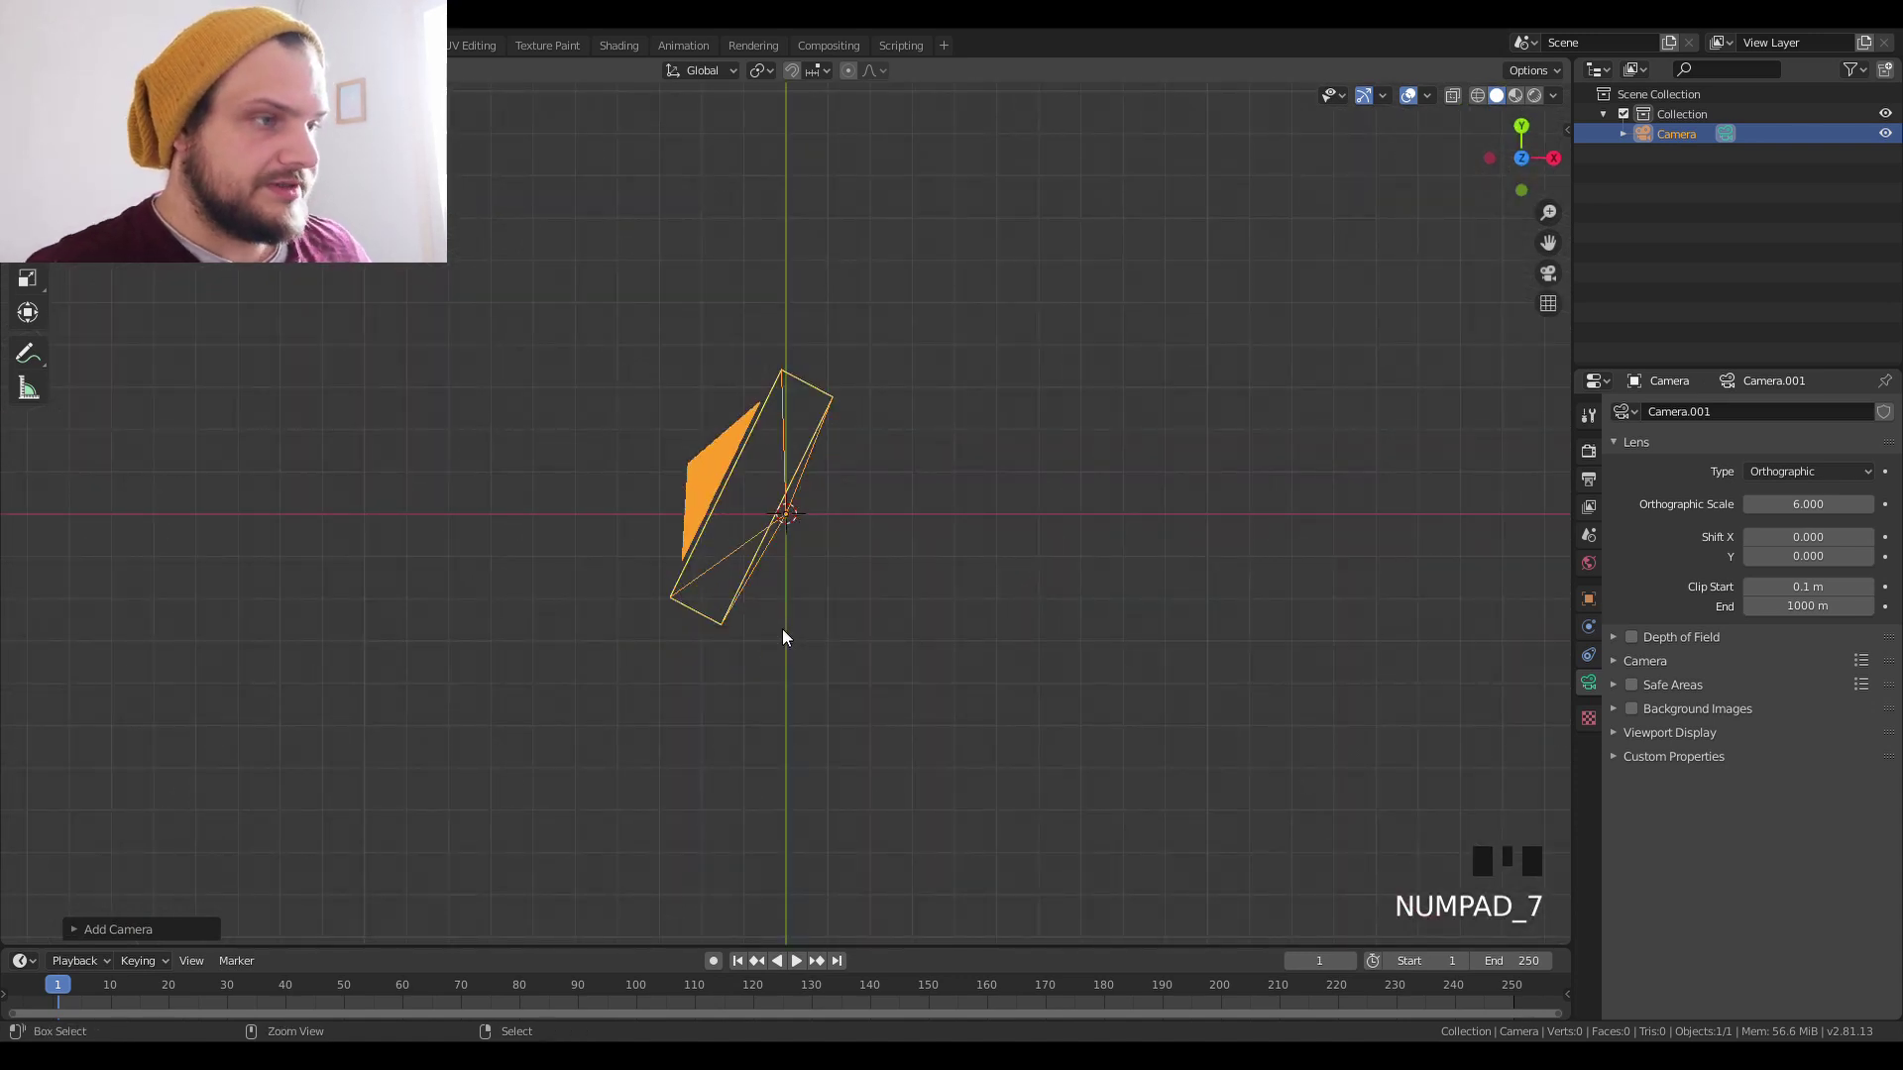
{"action": "key", "text": "ctrl+alt+KP_0"}
{"action": "scroll", "coordinate": [789, 638], "scroll_direction": "down", "scroll_amount": 4}
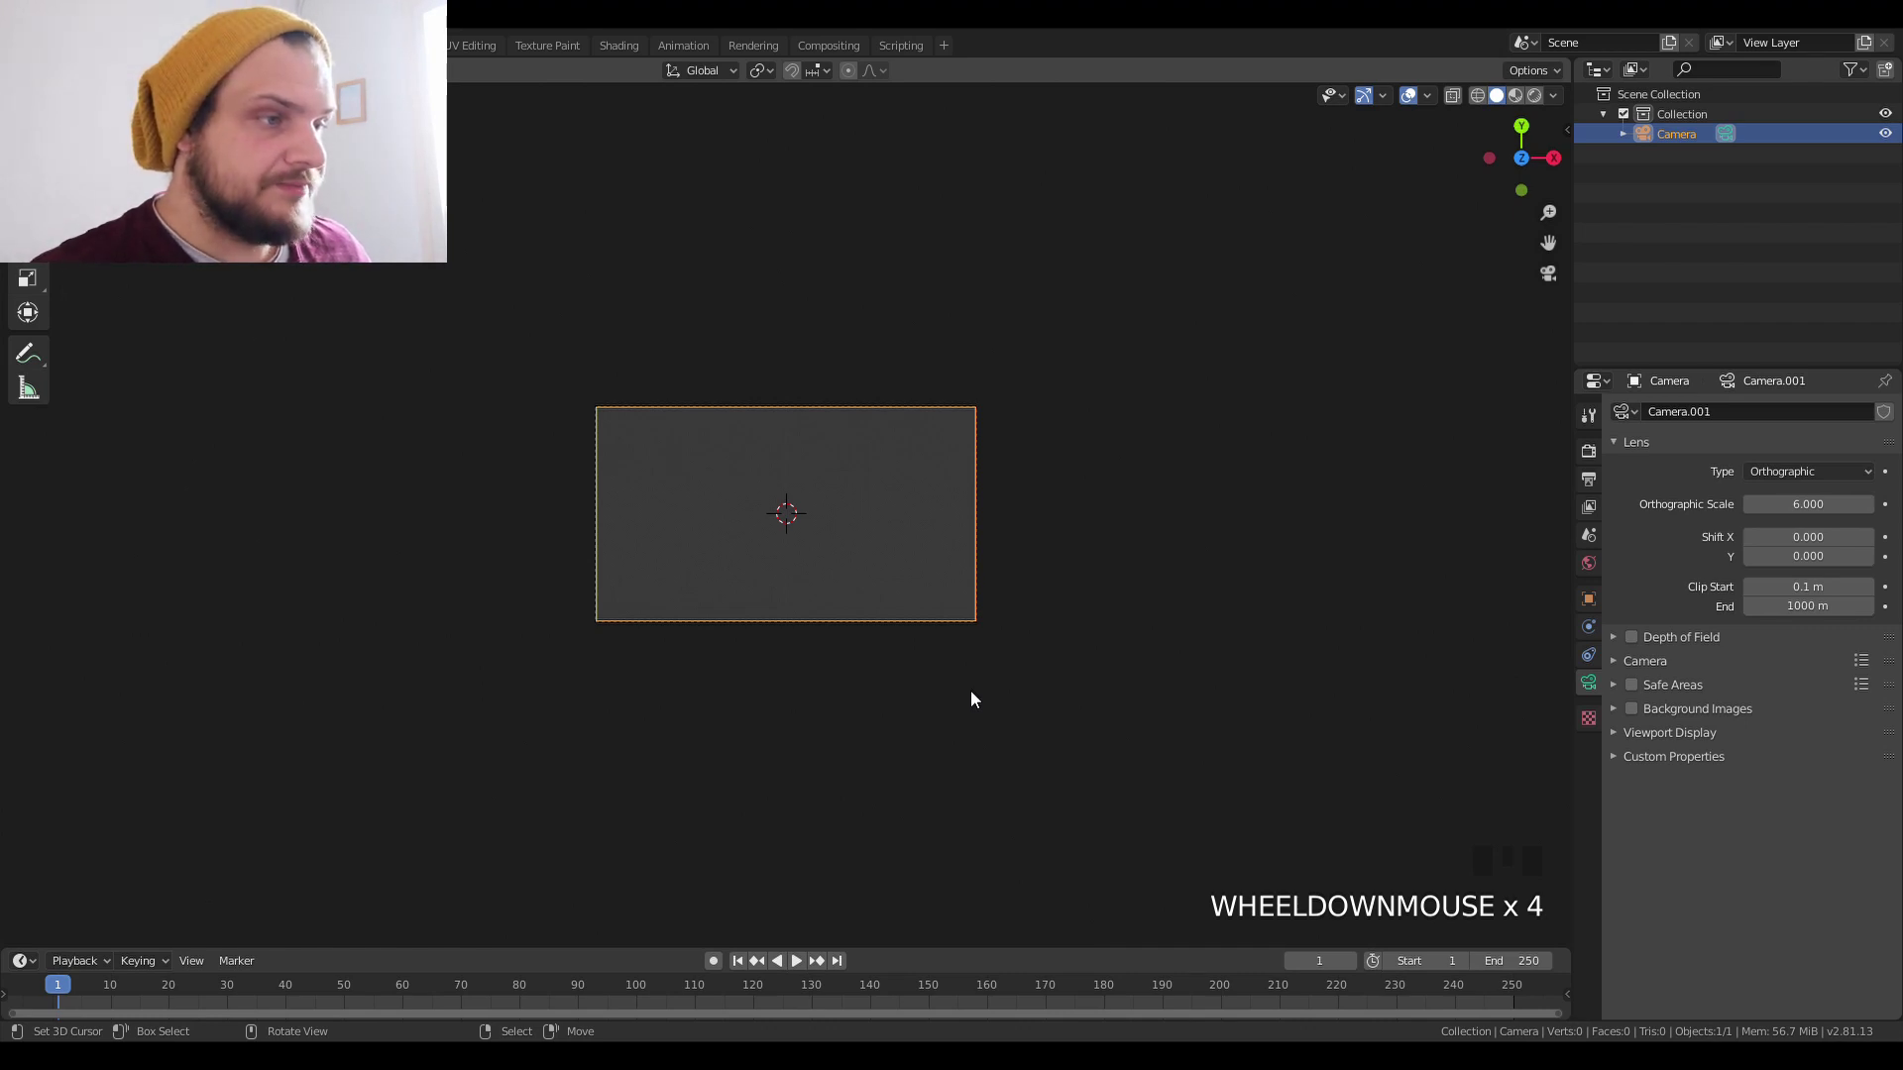
{"action": "key", "text": "KP_0"}
Set the render to a square 1080×1080 frame with 16-bit colour depth and 100% compression.
{"action": "left_click", "coordinate": [1588, 478]}
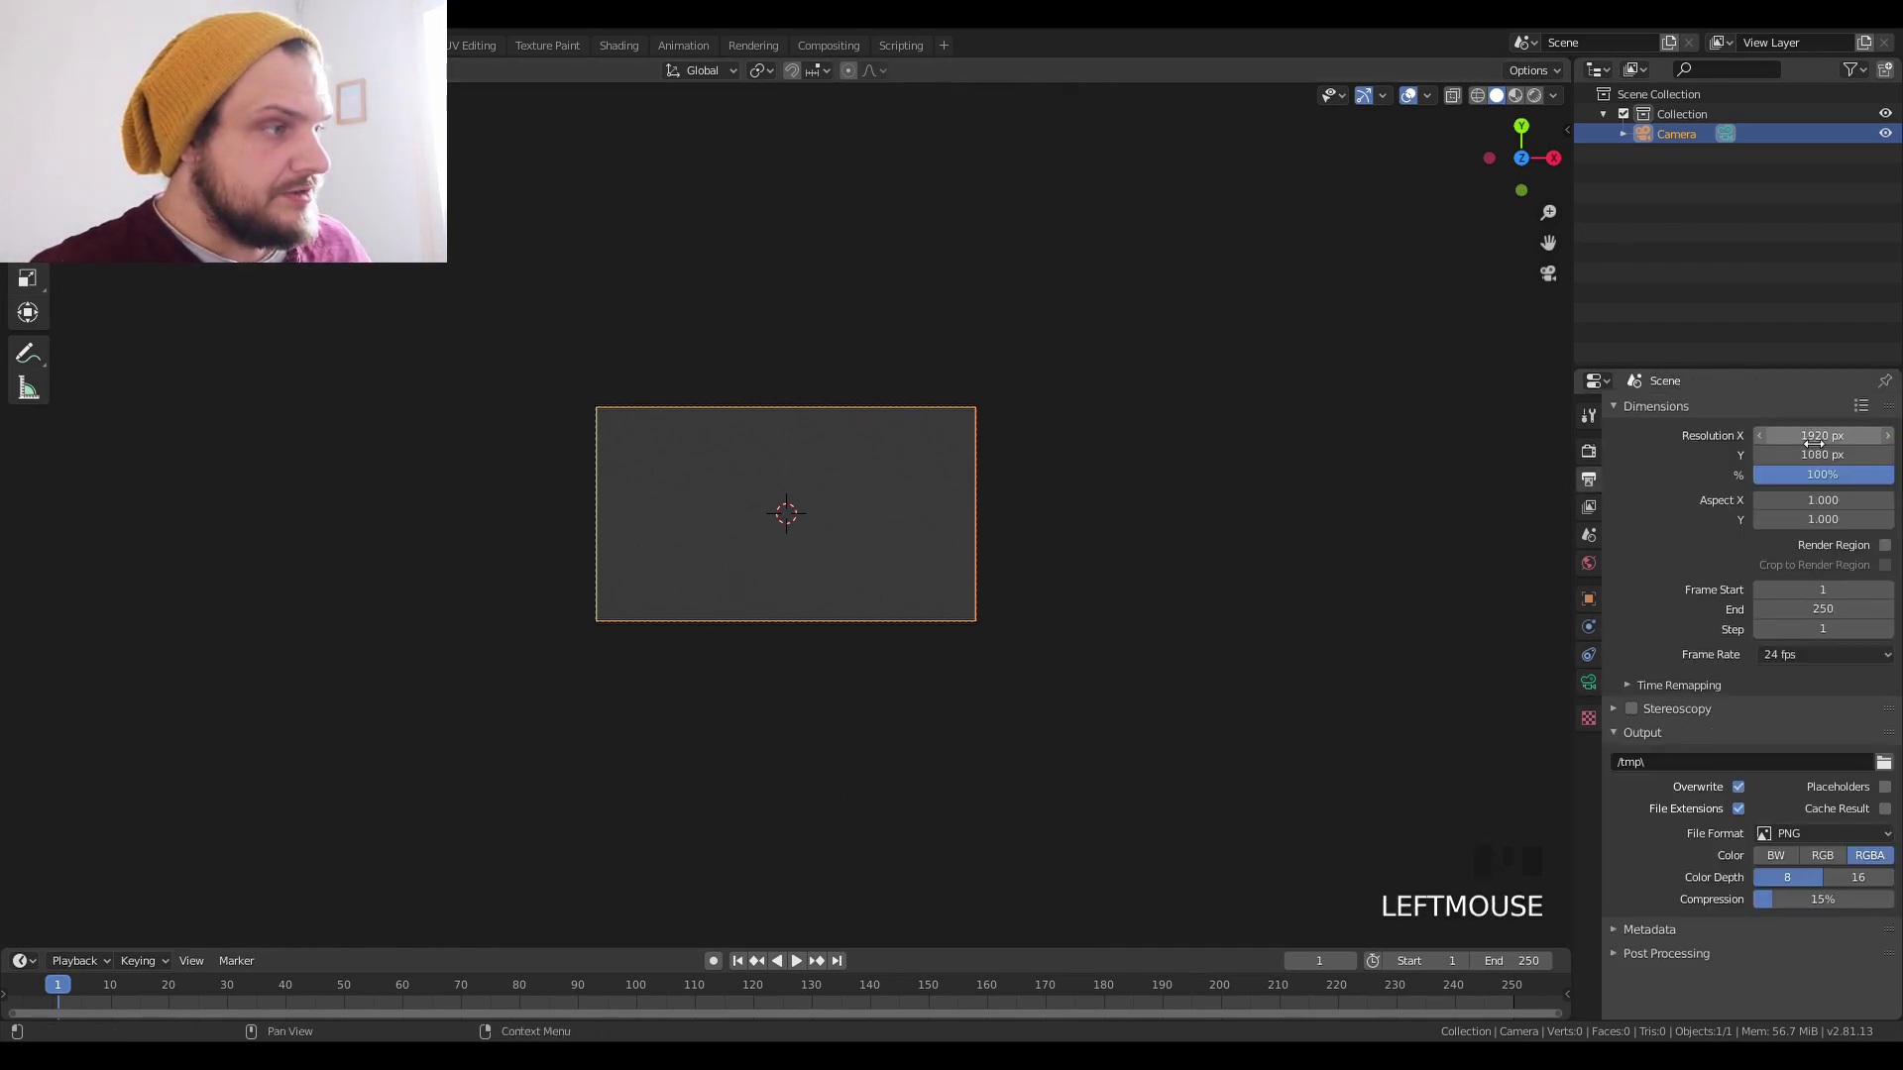
{"action": "left_click_drag", "start_coordinate": [1782, 435], "coordinate": [1502, 435]}
{"action": "scroll", "coordinate": [935, 626], "scroll_direction": "up", "scroll_amount": 3}
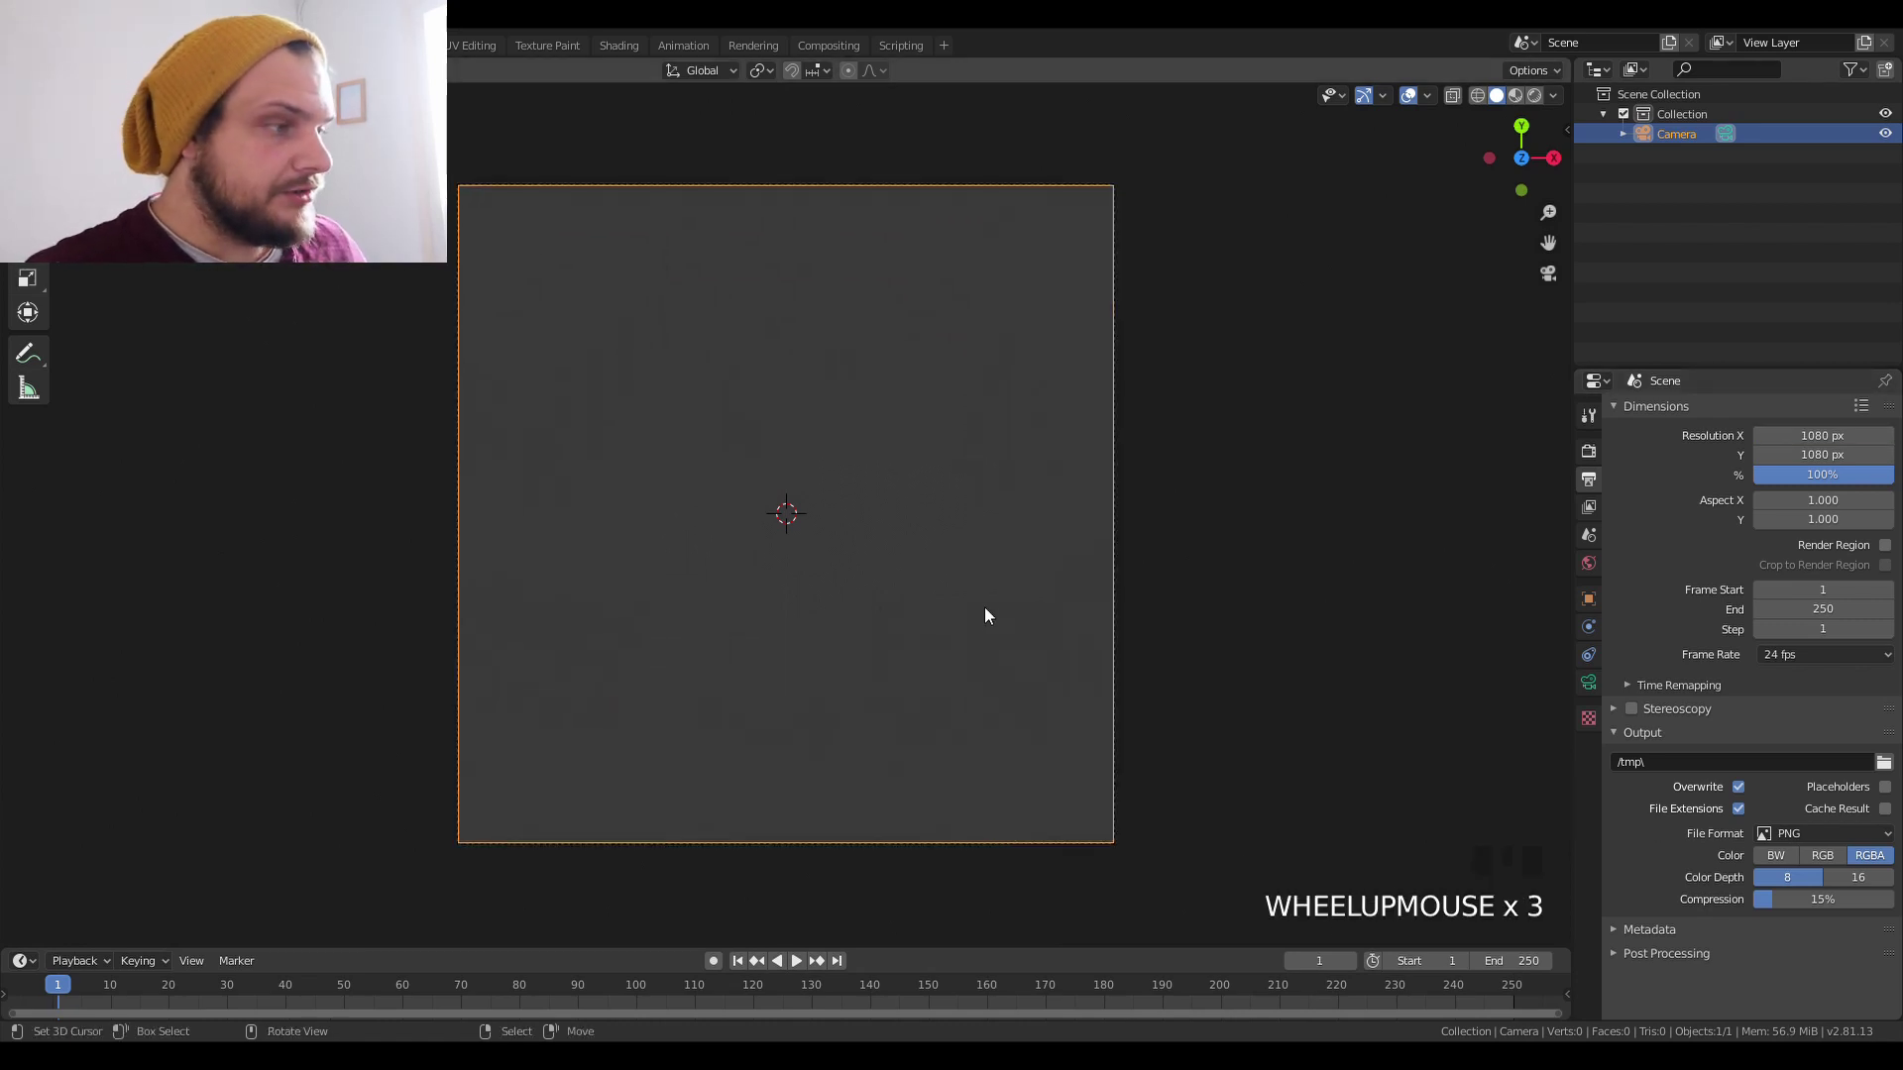
{"action": "left_click", "coordinate": [1843, 878]}
{"action": "left_click_drag", "start_coordinate": [1864, 899], "coordinate": [1893, 899]}
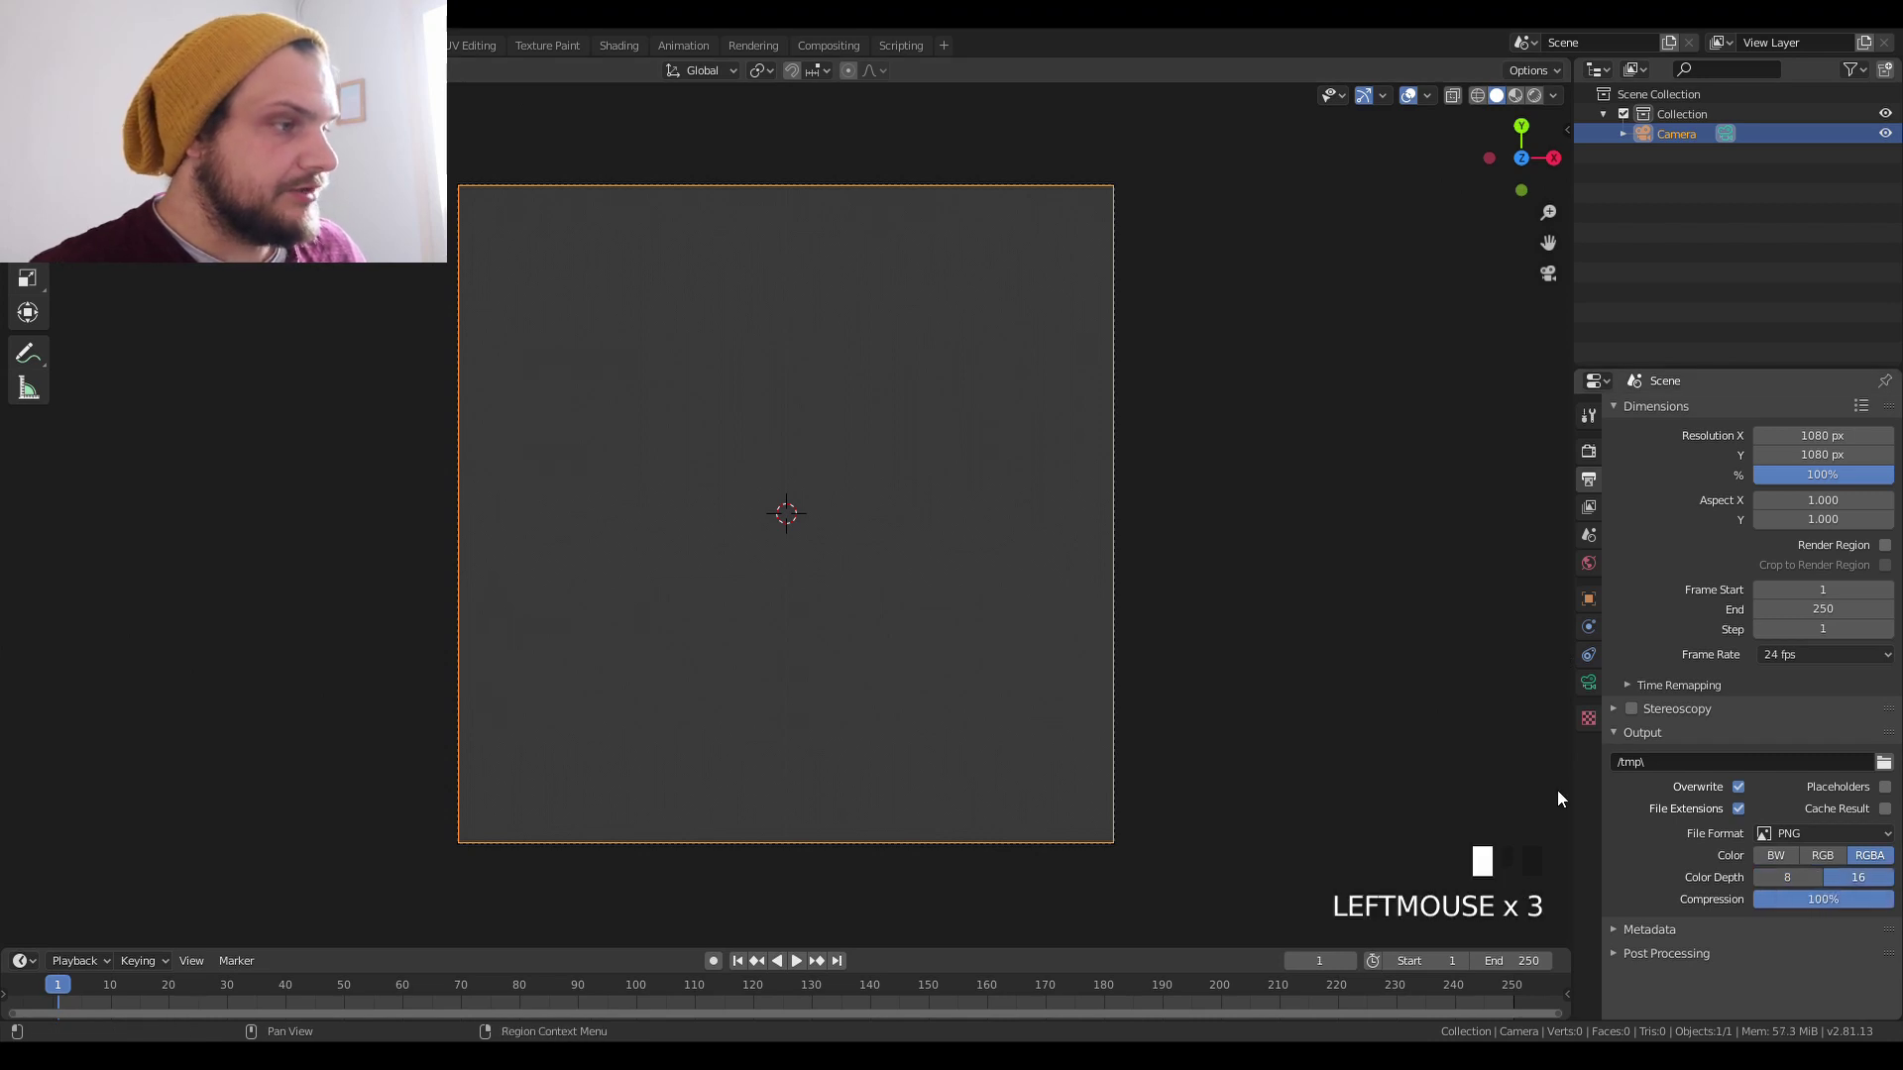
Enable camera background images and load banana.jpeg as the background.
{"action": "left_click", "coordinate": [1589, 684]}
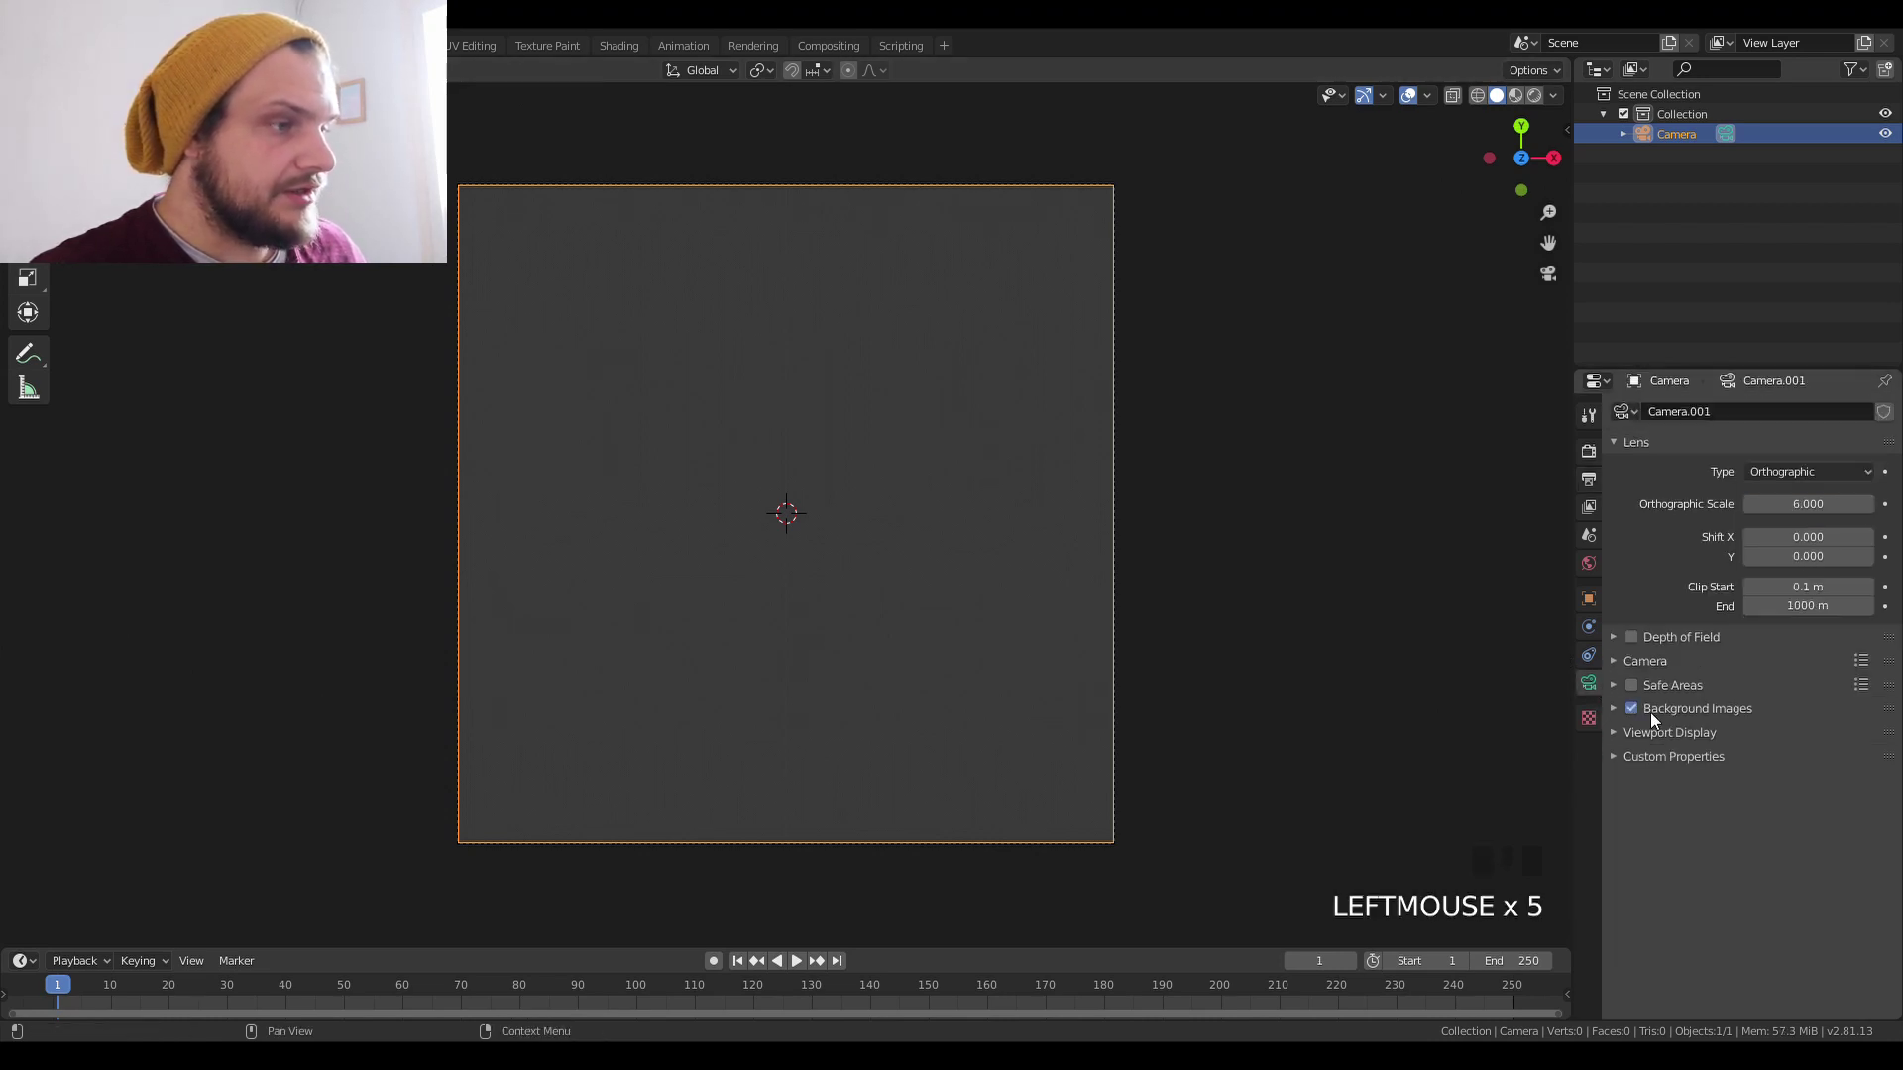
{"action": "left_click", "coordinate": [1655, 709]}
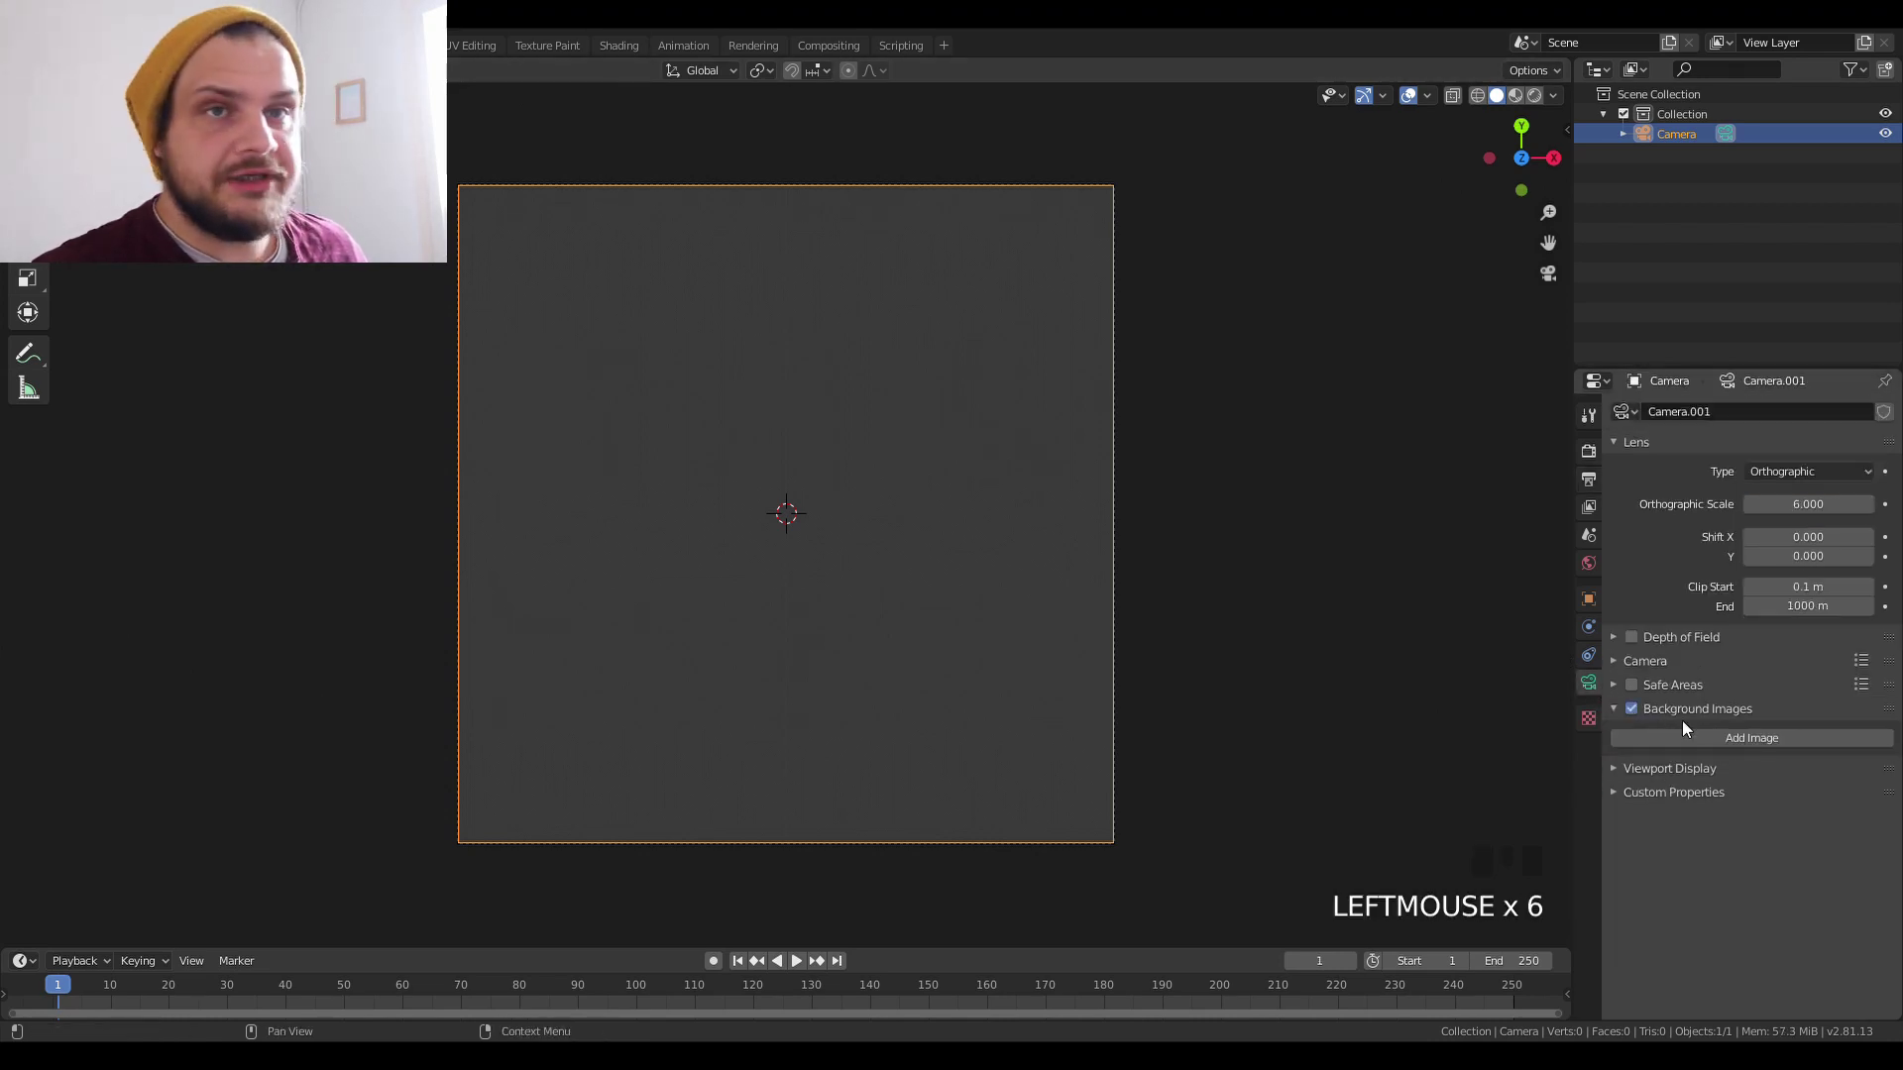
{"action": "left_click", "coordinate": [1730, 742]}
{"action": "left_click", "coordinate": [1793, 824]}
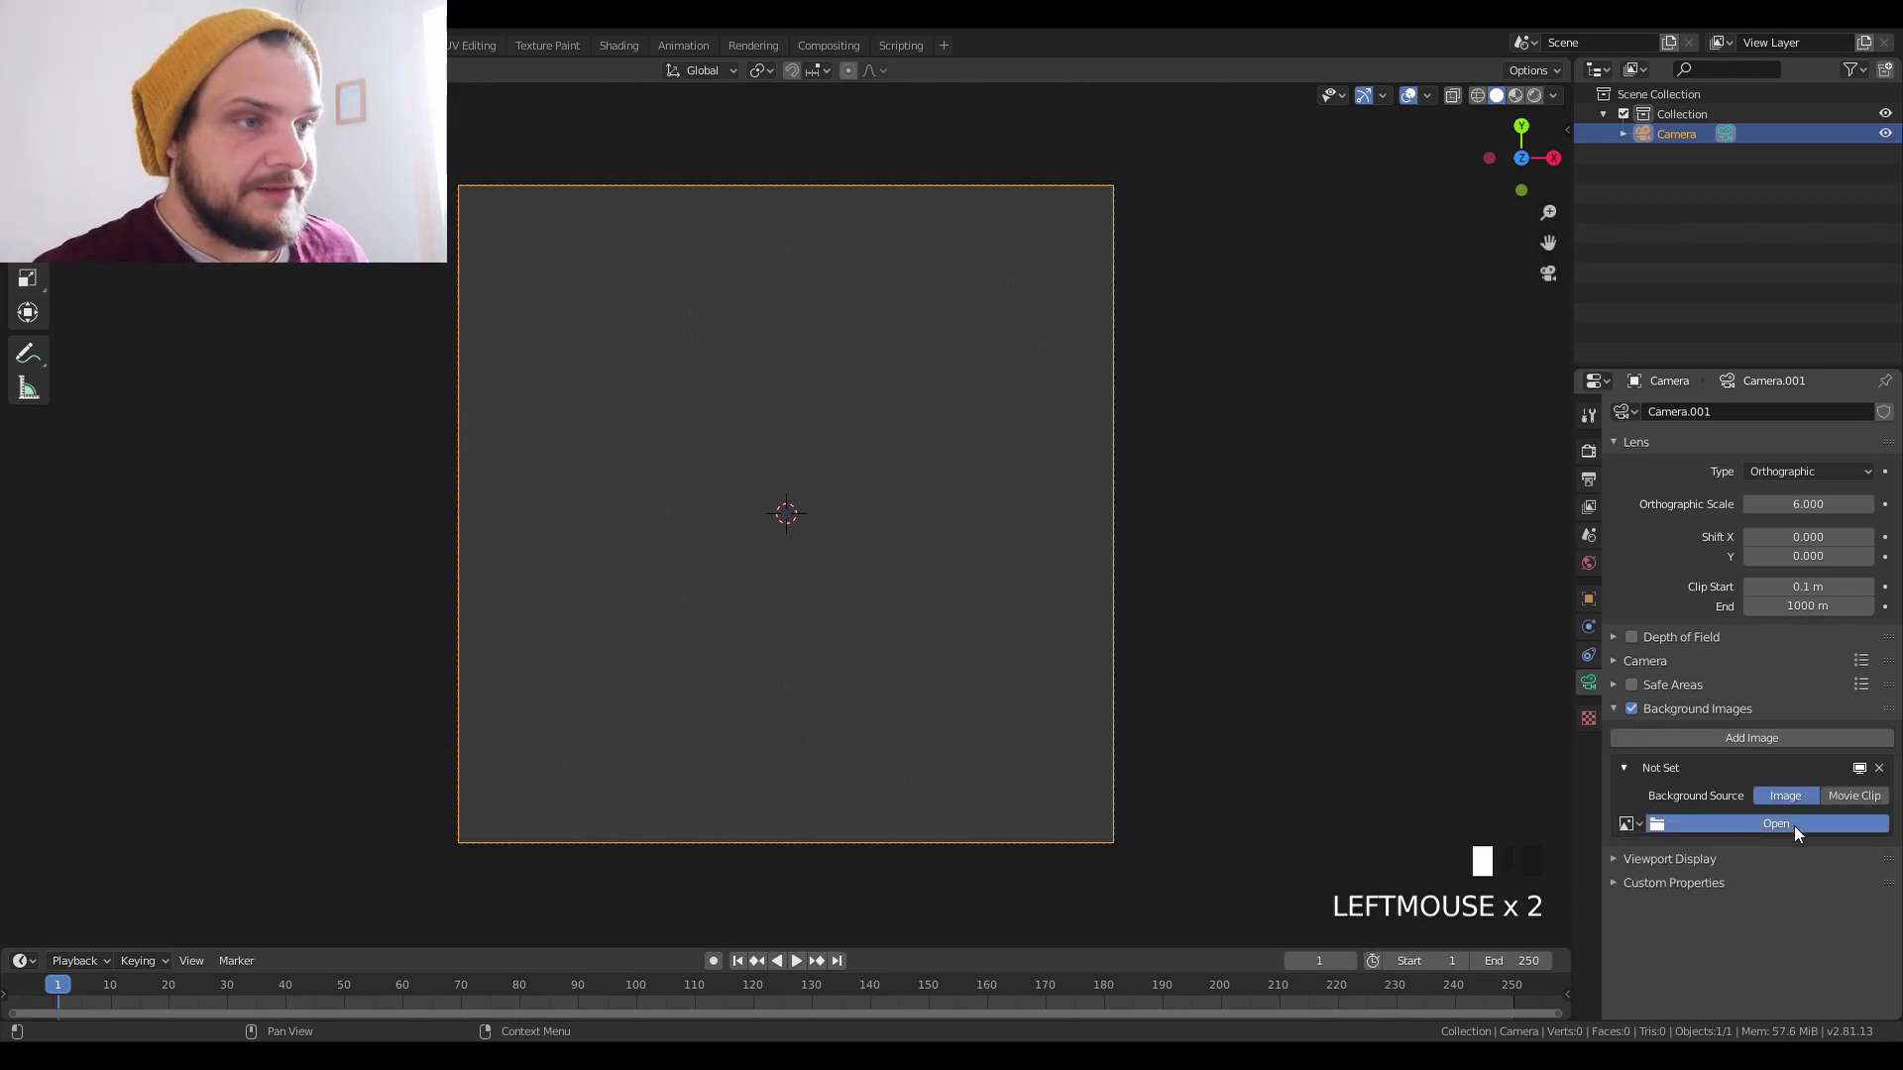
{"action": "scroll", "coordinate": [912, 644], "scroll_direction": "up", "scroll_amount": 1}
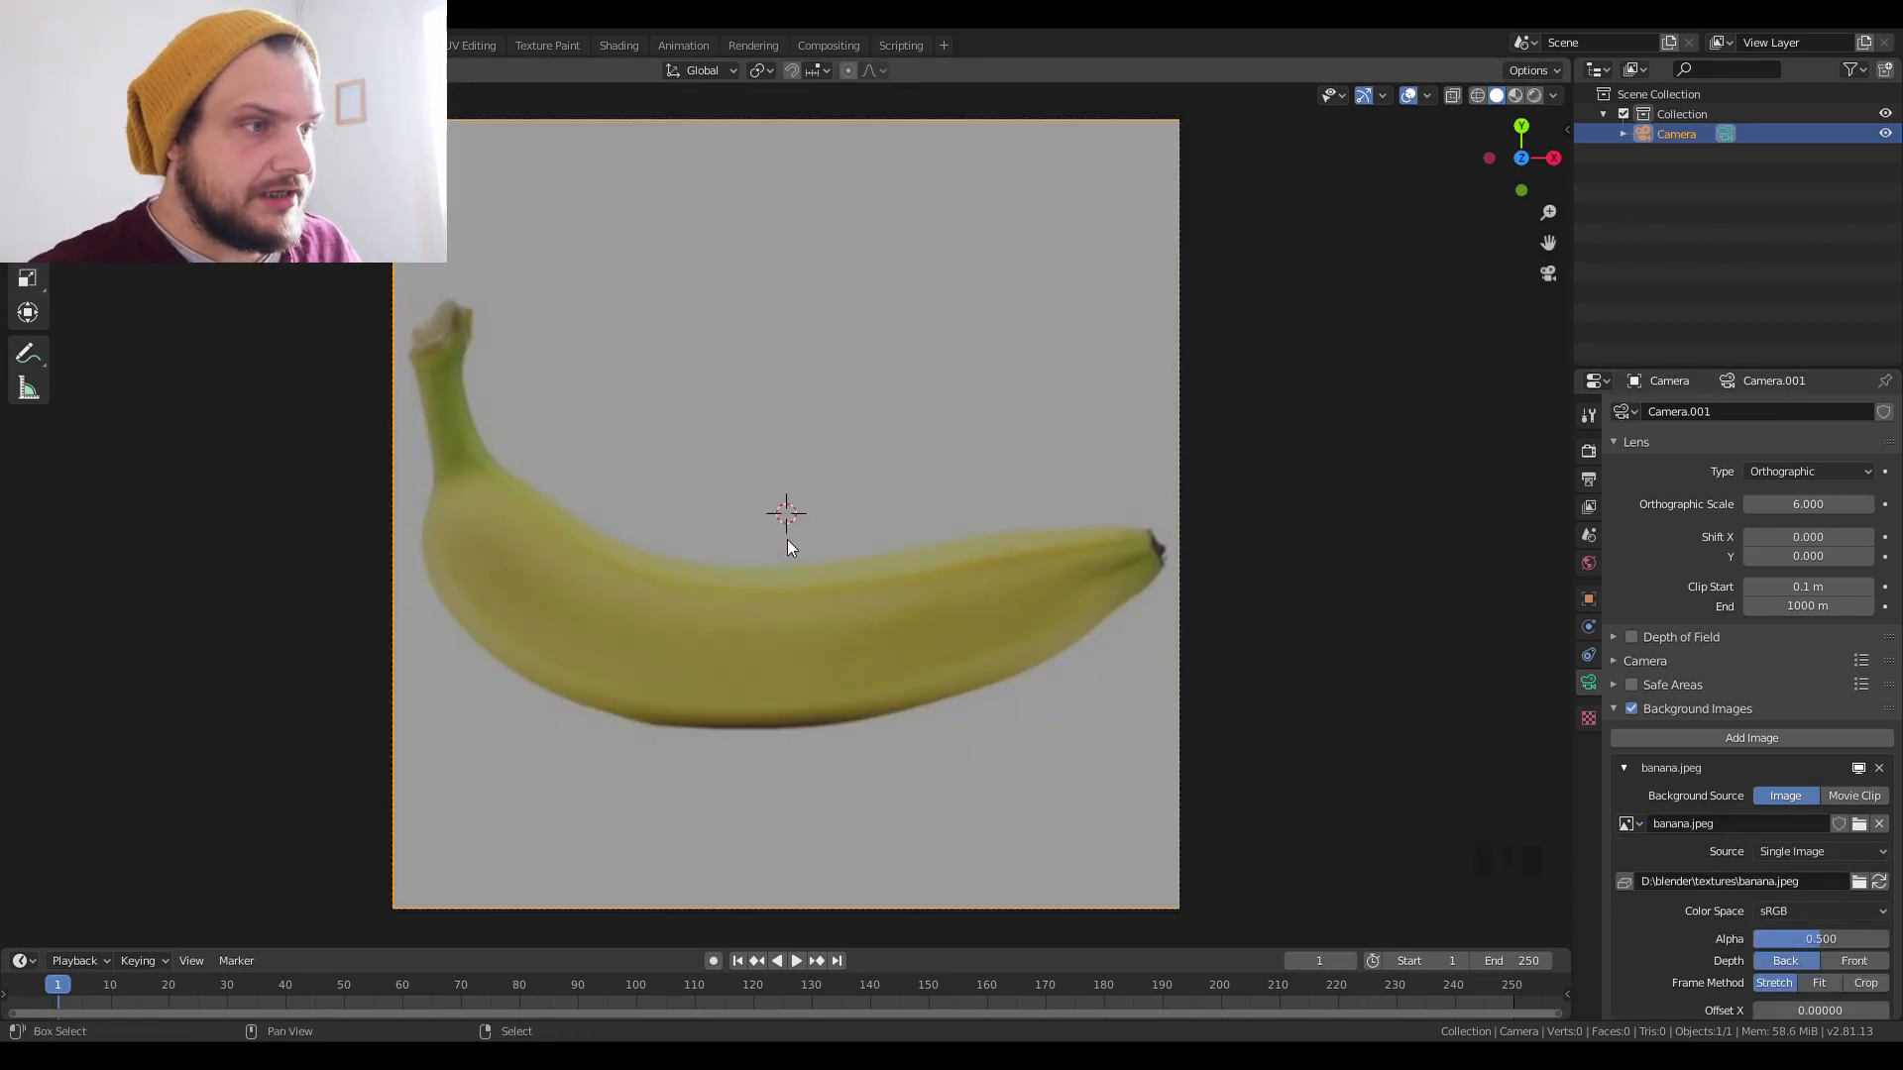
{"action": "key", "text": "shift+a"}
Add a NURBS path and place its left end on the banana's curve.
{"action": "mouse_move", "coordinate": [765, 285]}
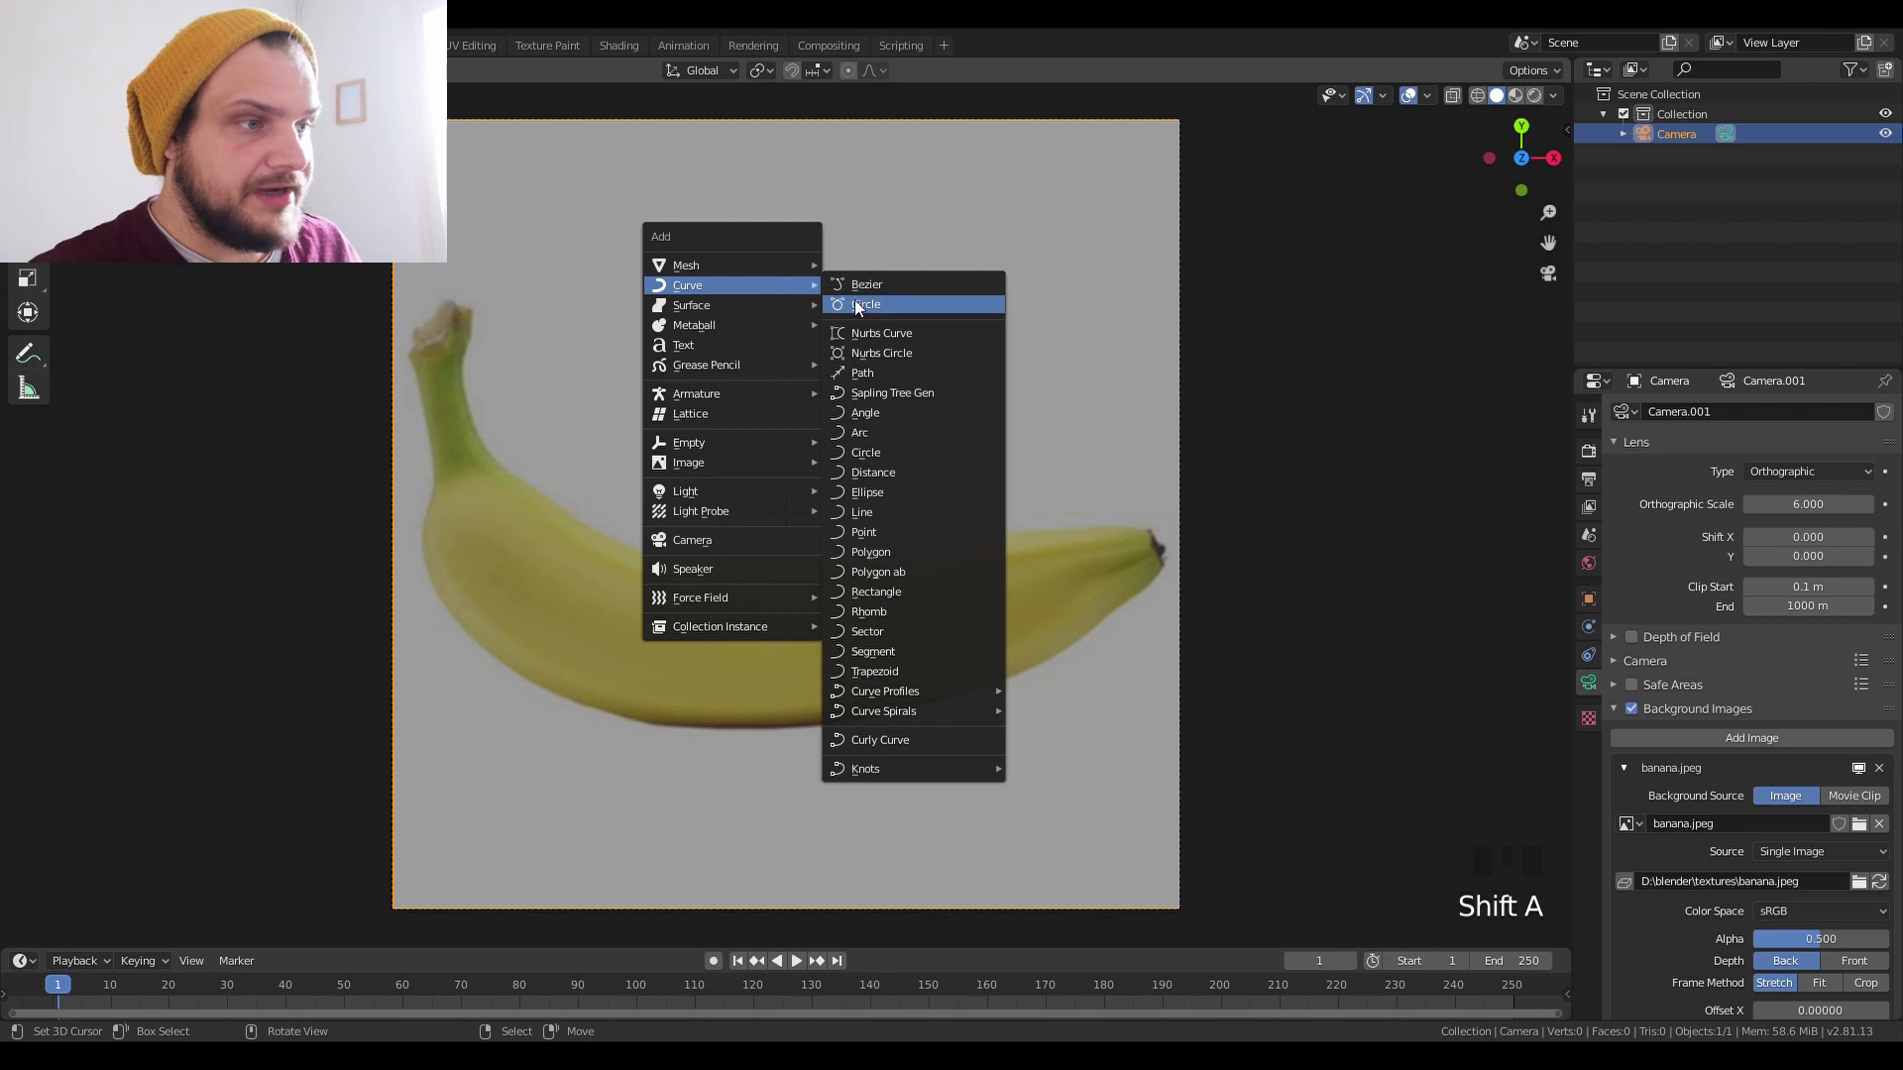
{"action": "left_click", "coordinate": [865, 376]}
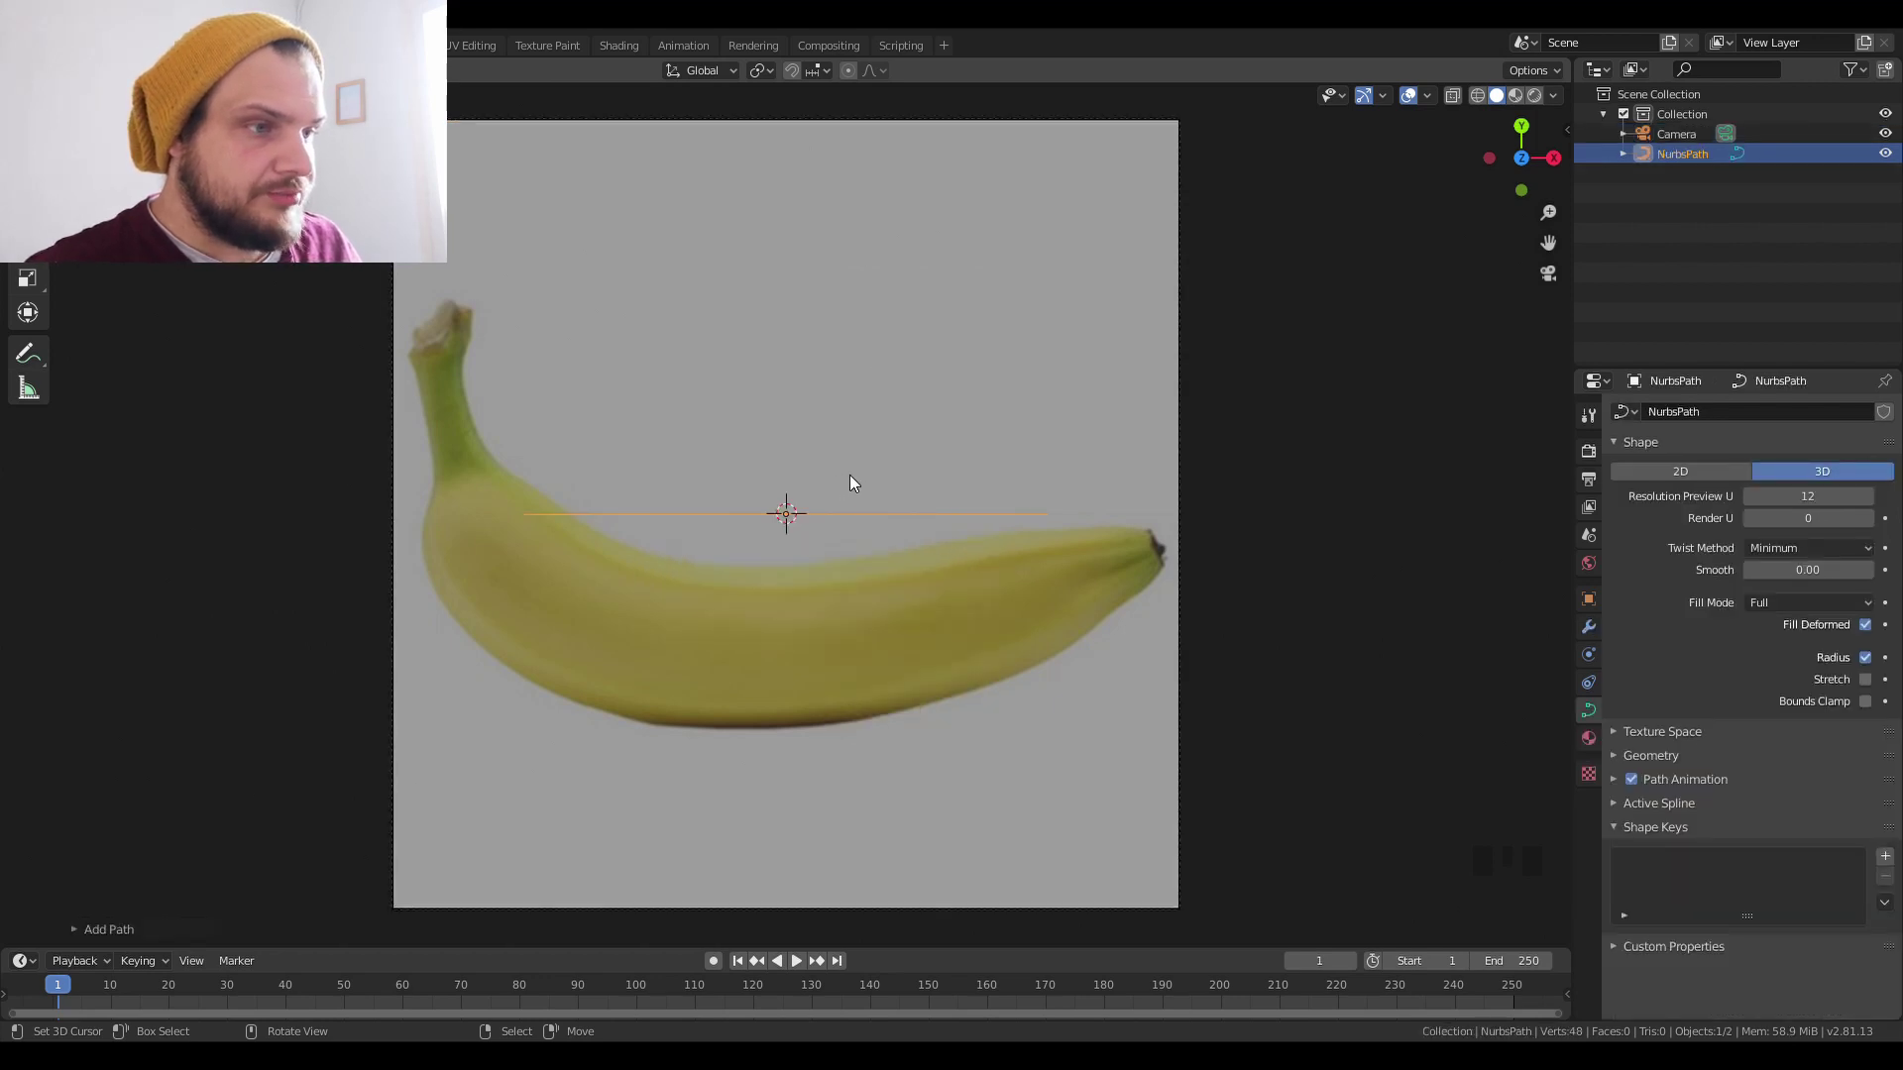
{"action": "key", "text": "Tab"}
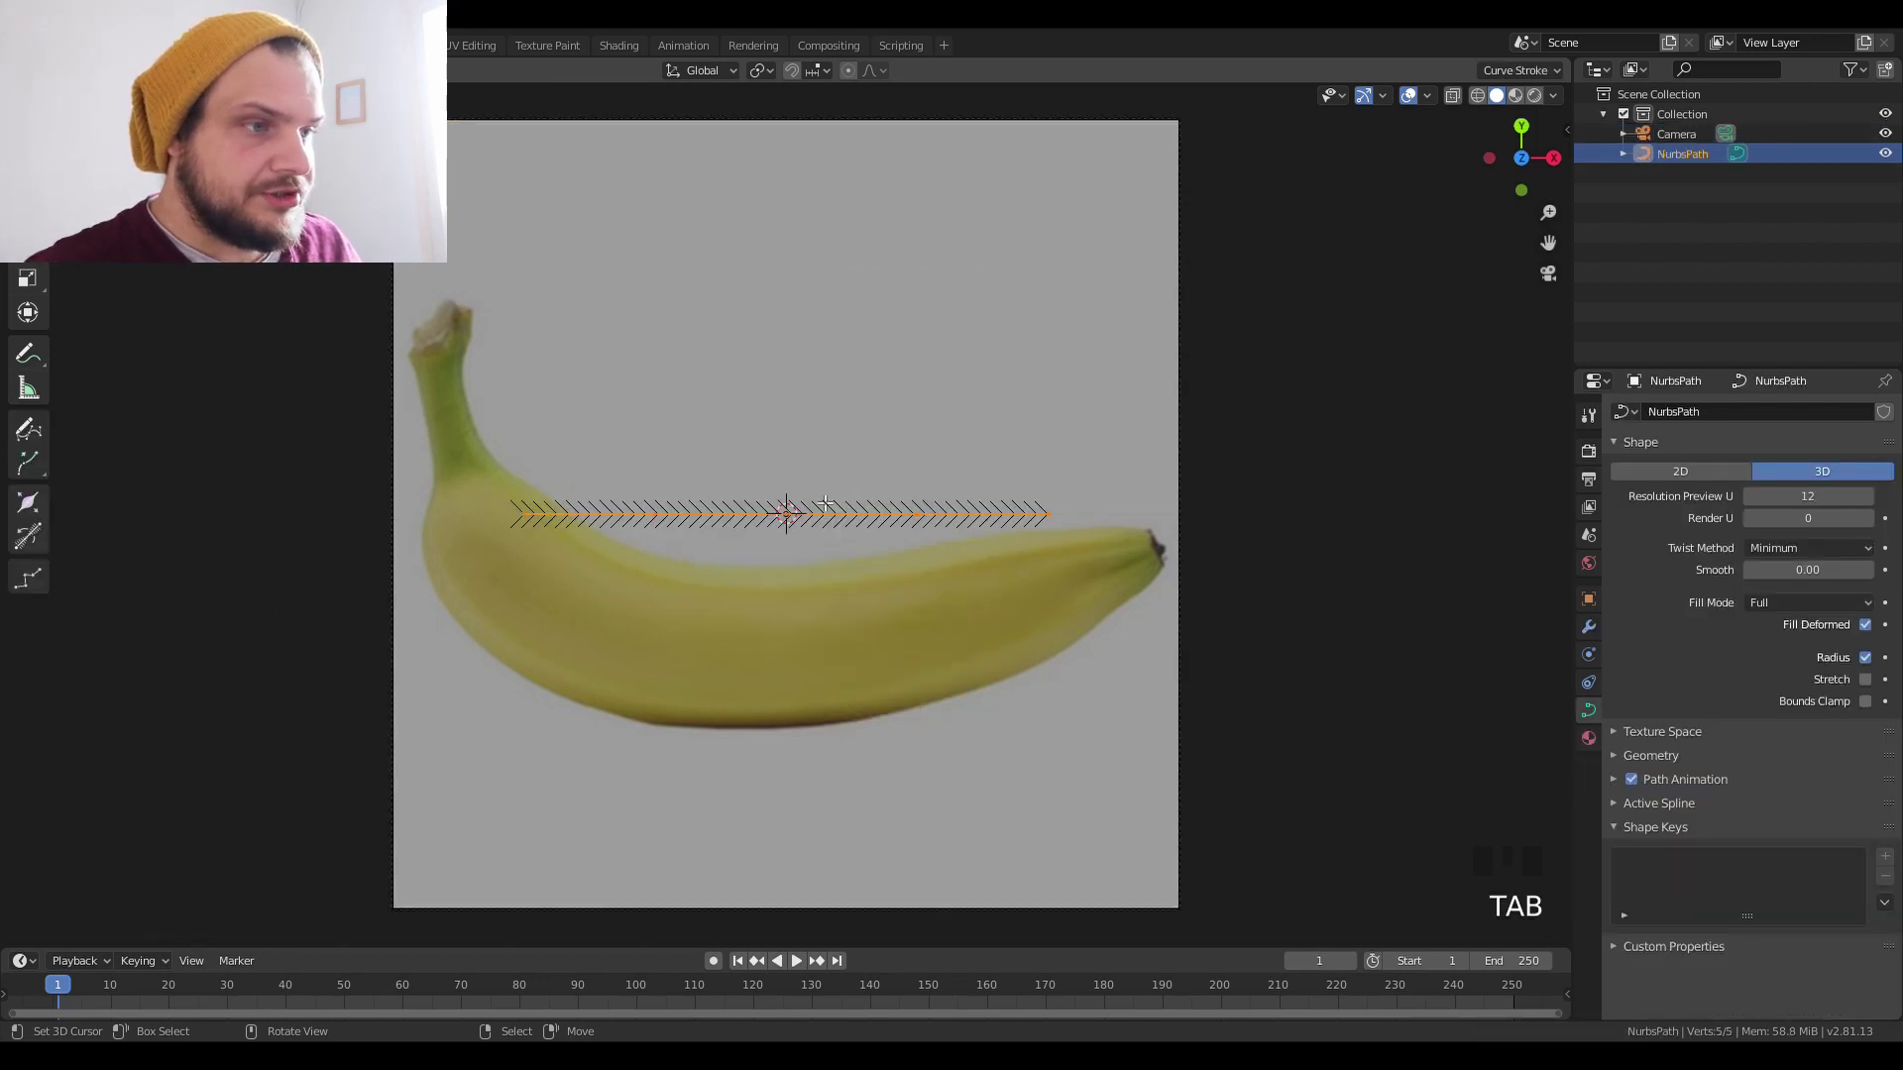
{"action": "right_click", "coordinate": [530, 522]}
{"action": "key", "text": "g"}
{"action": "key", "text": "x"}
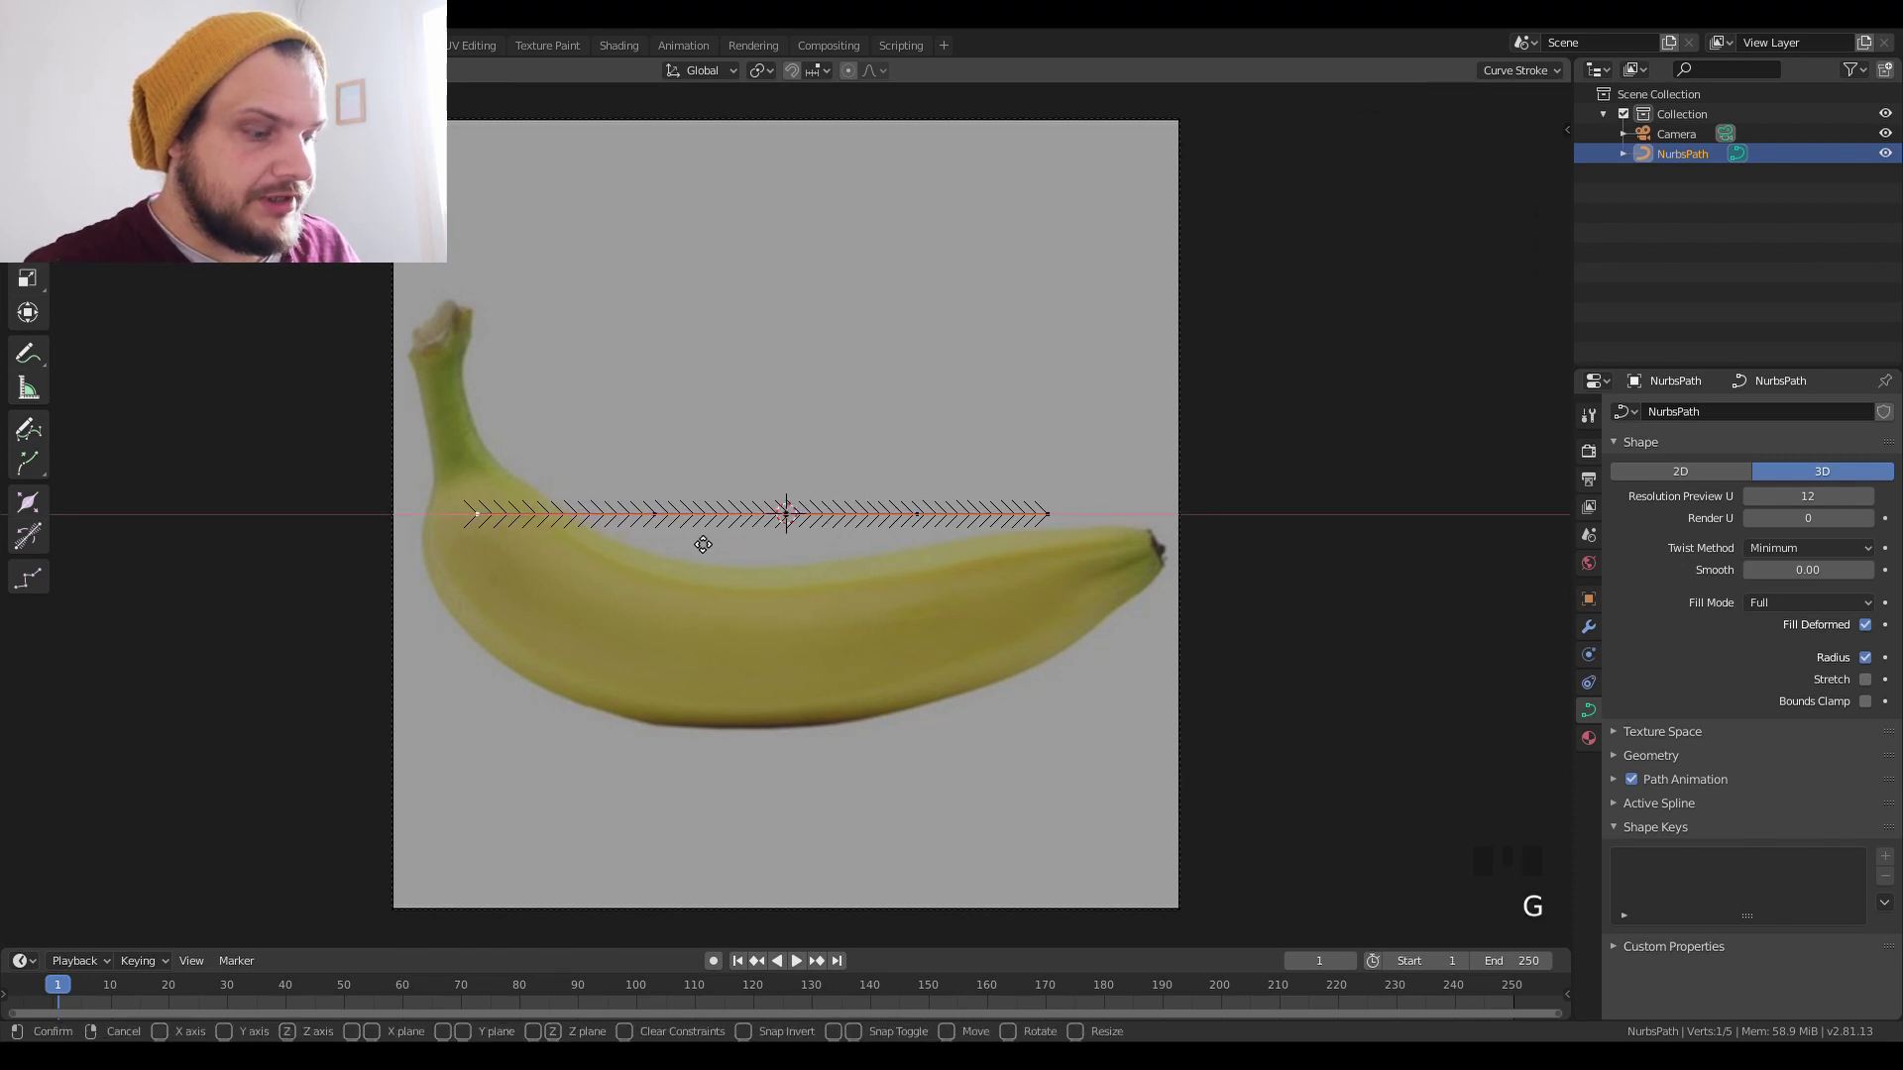
{"action": "left_click", "coordinate": [702, 544]}
{"action": "key", "text": "g"}
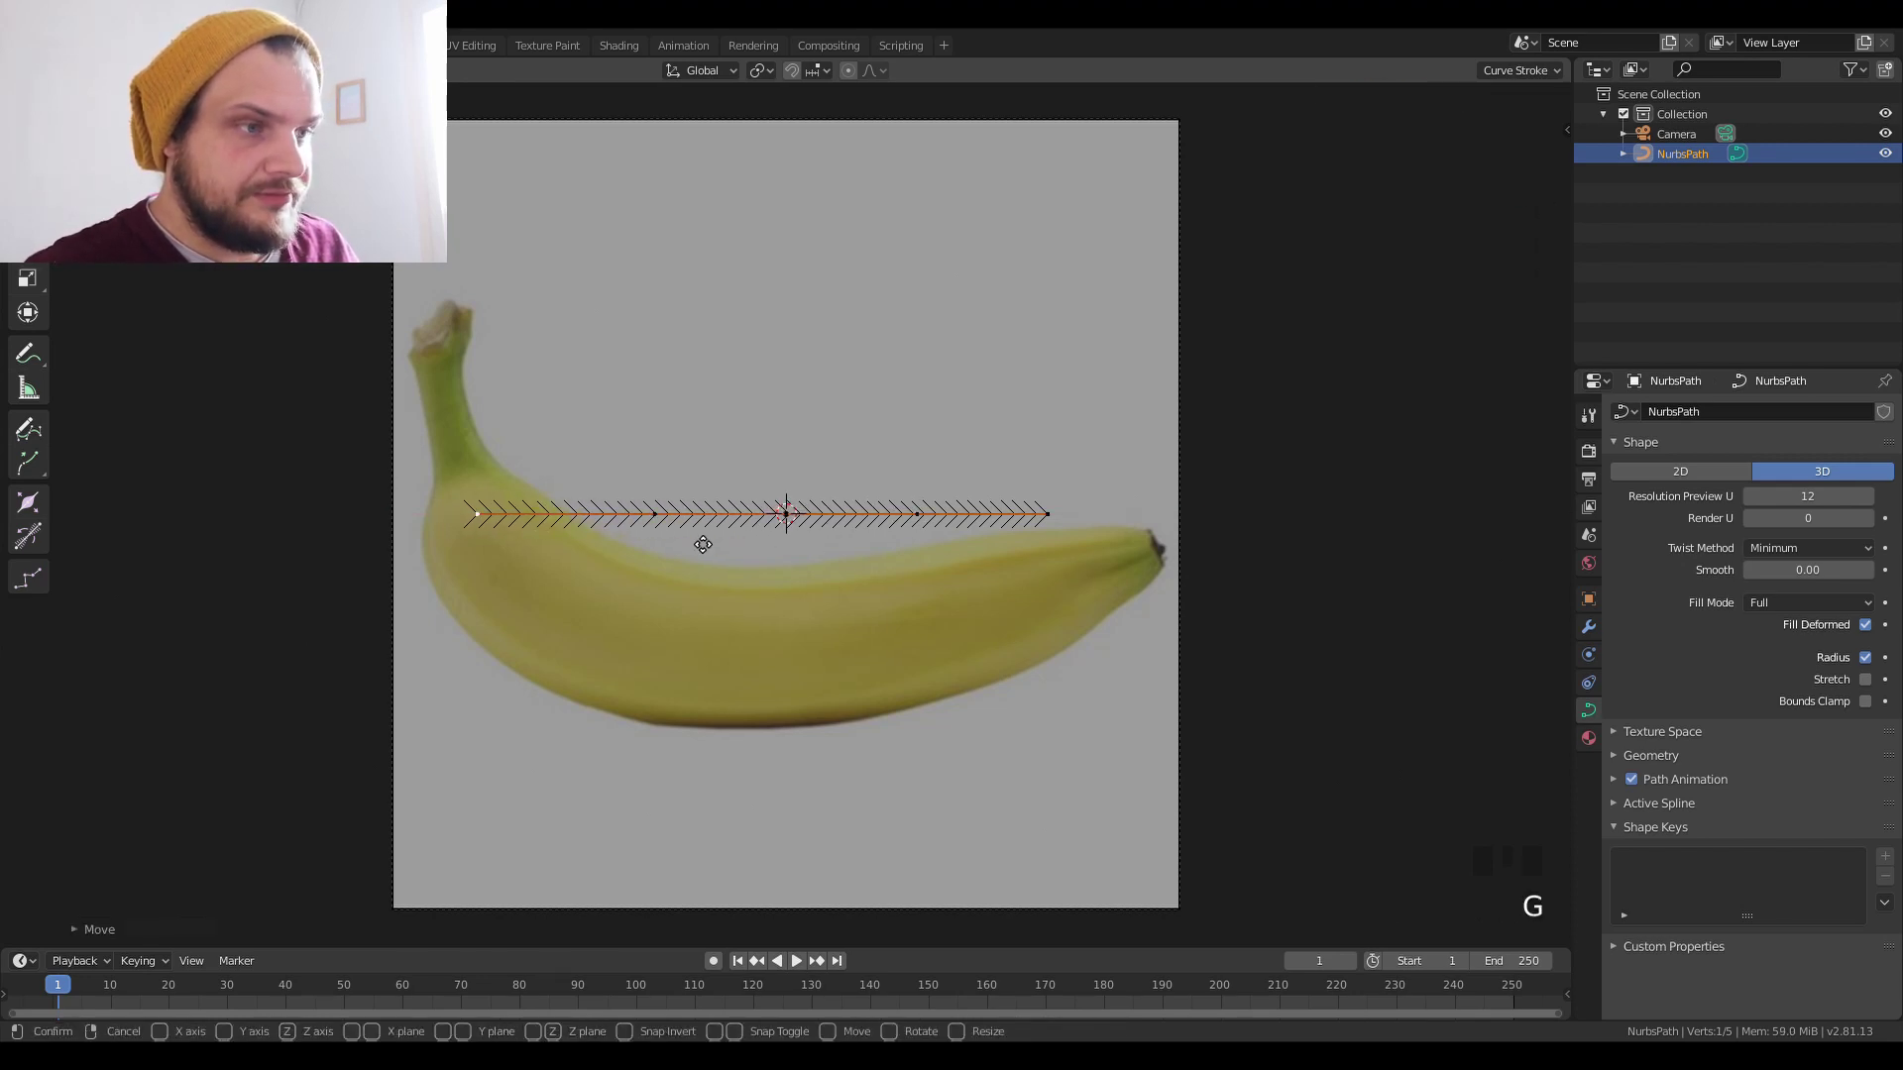
{"action": "key", "text": "x"}
{"action": "key", "text": "y"}
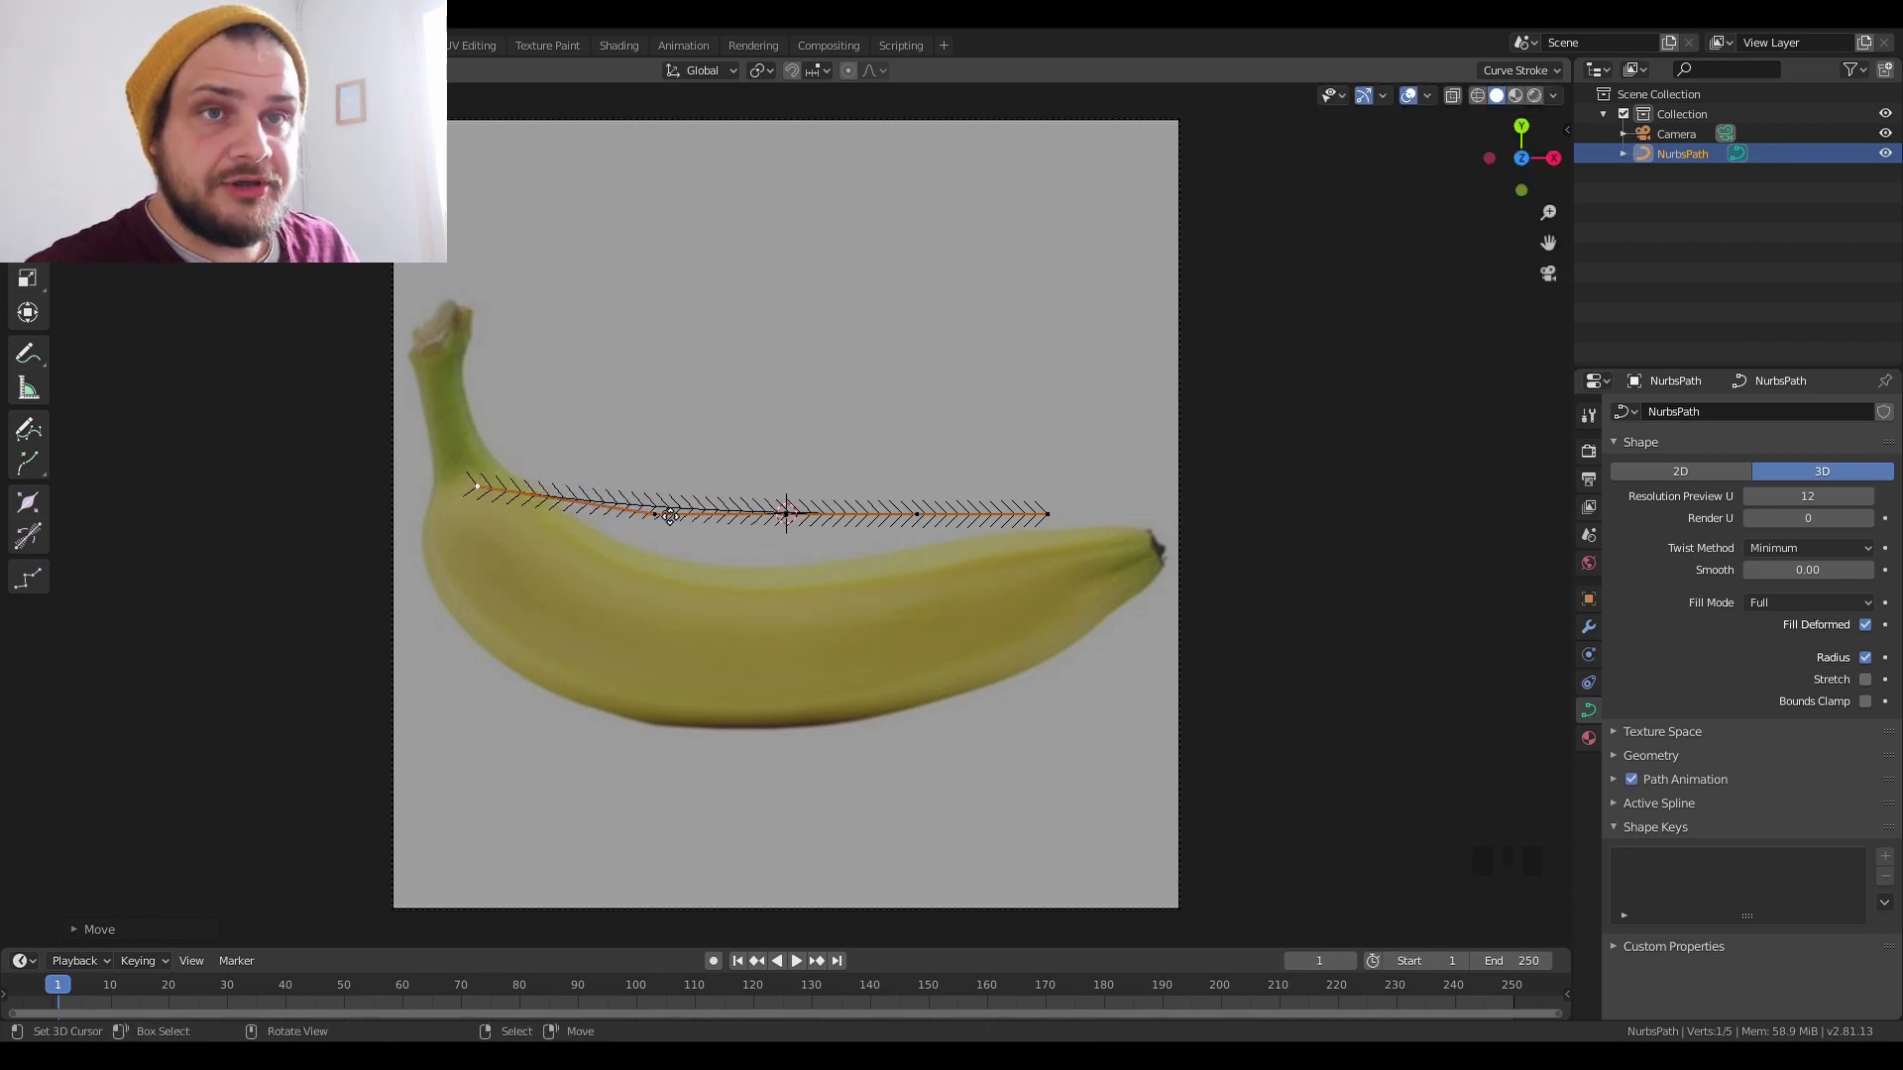
{"action": "key", "text": "g"}
{"action": "left_click", "coordinate": [662, 516]}
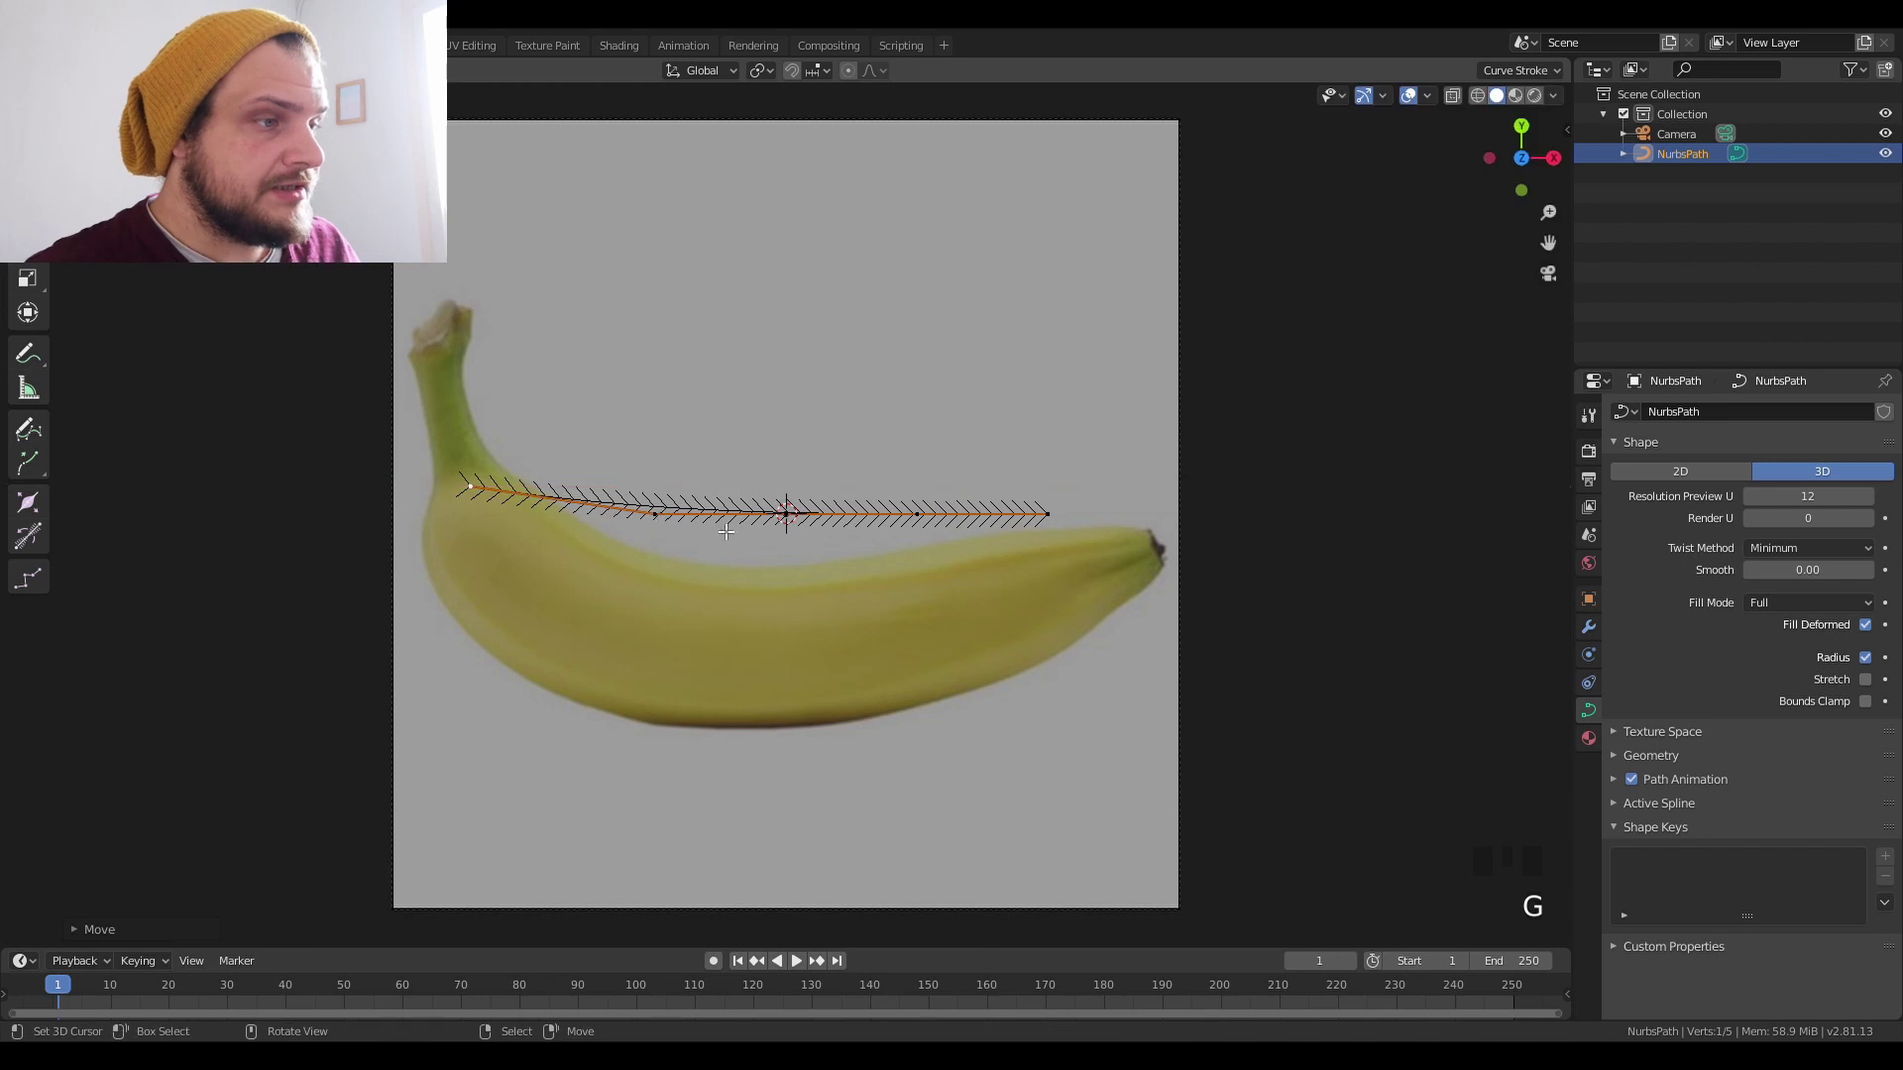
Drop the path's right end onto the banana tip and cut the path to three points.
{"action": "right_click", "coordinate": [1046, 513]}
{"action": "key", "text": "g"}
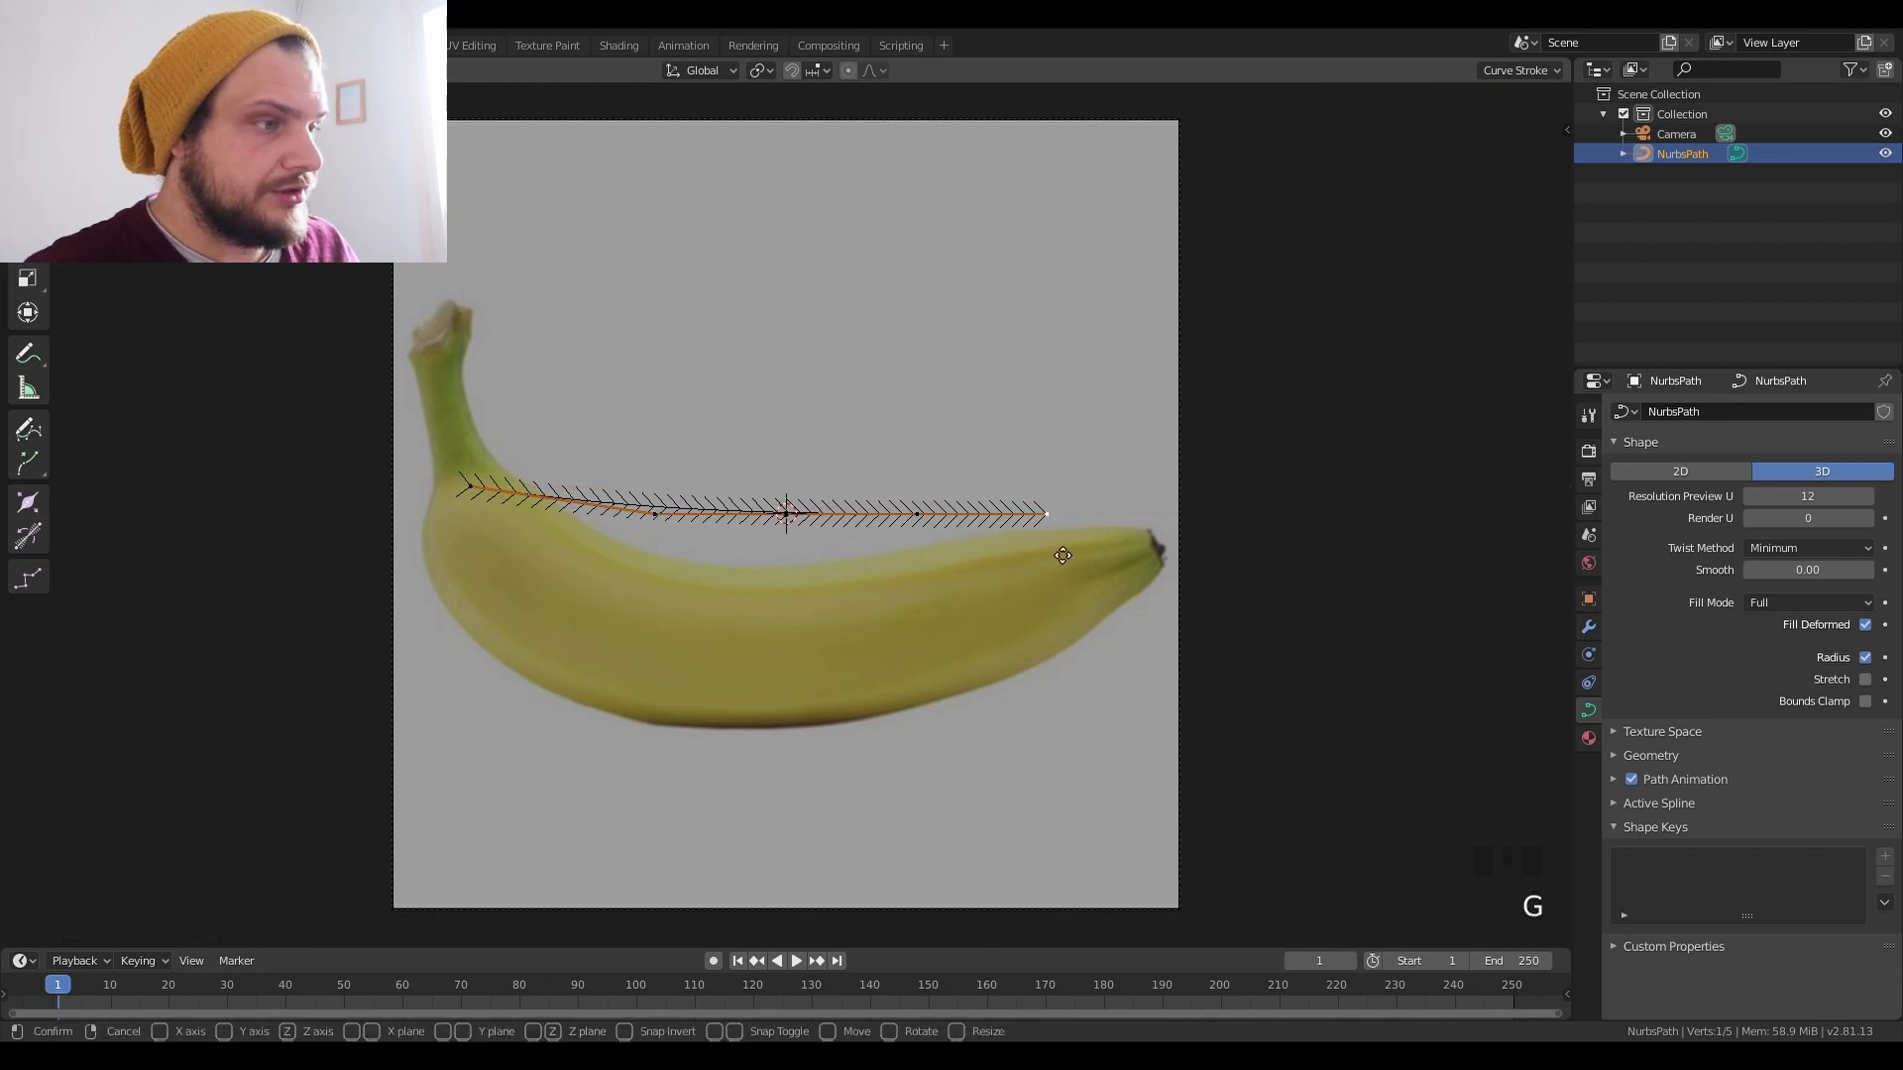
{"action": "left_click", "coordinate": [1142, 548]}
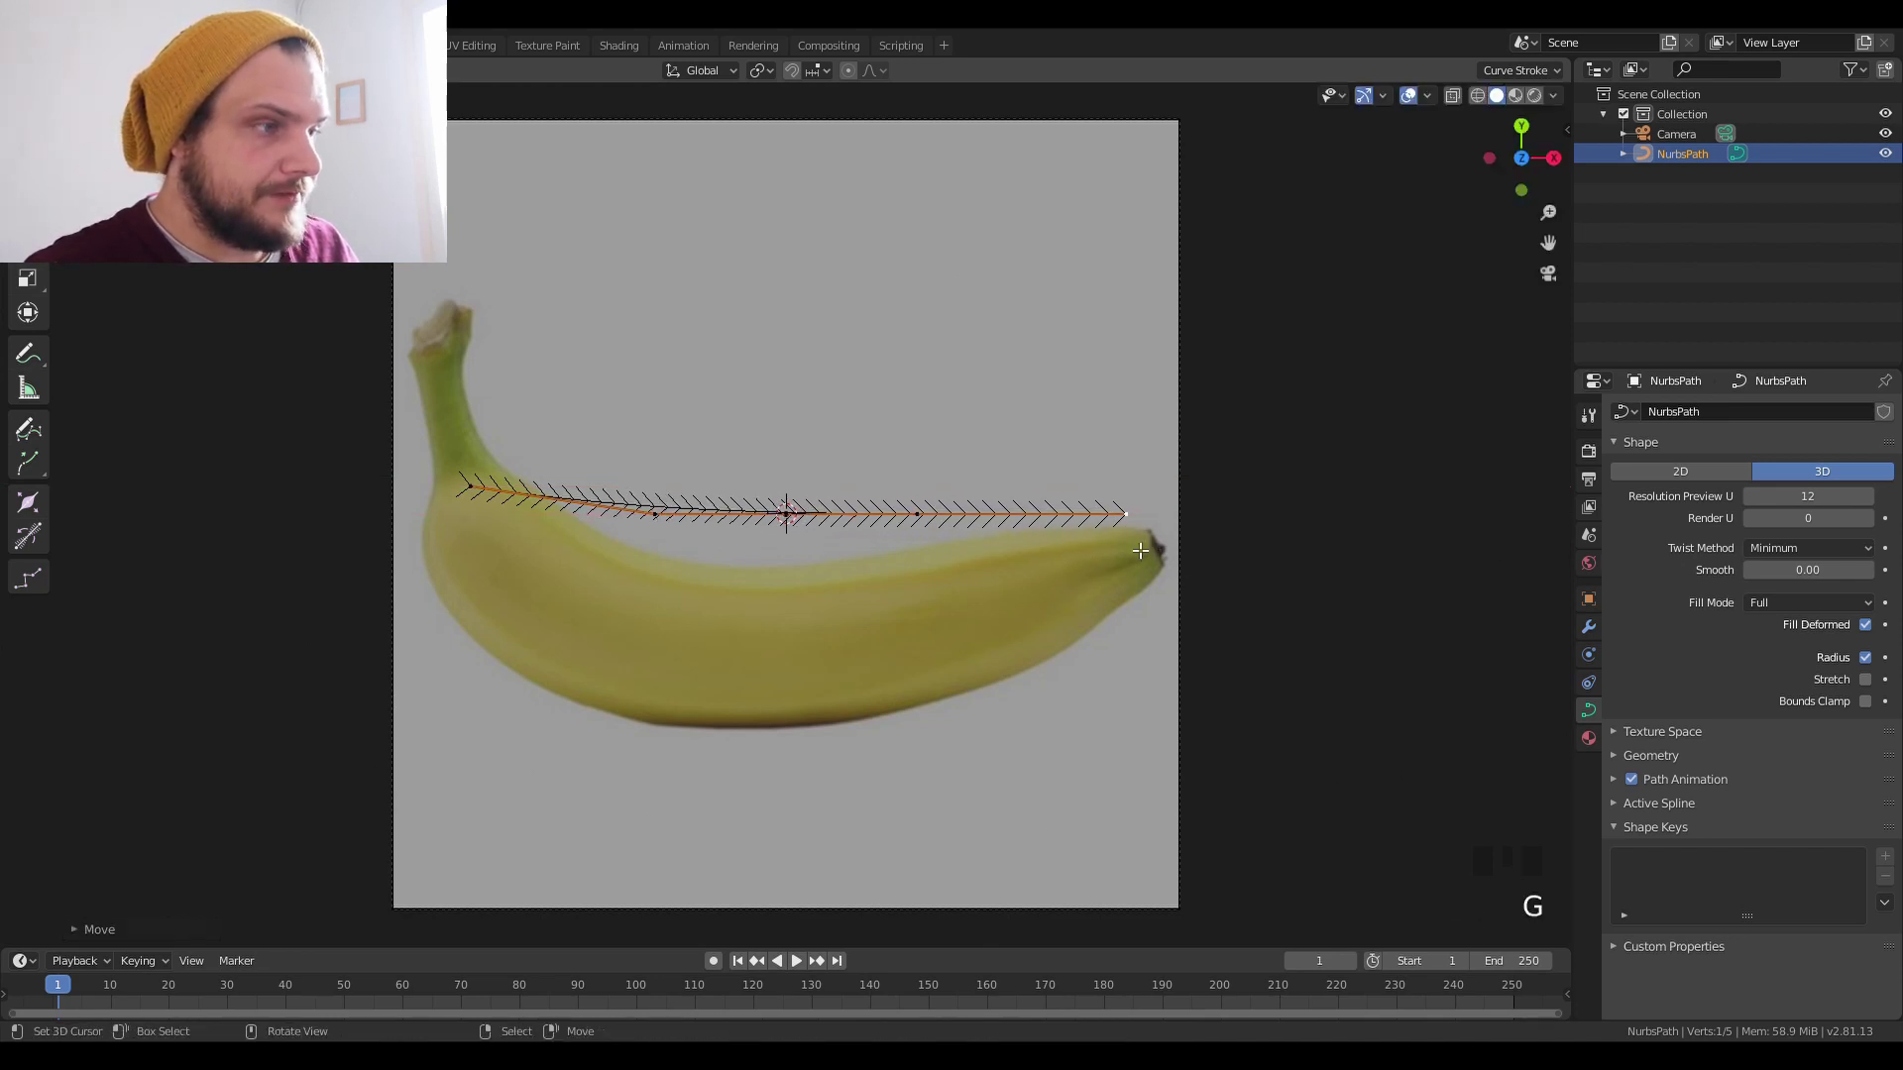
{"action": "key", "text": "g"}
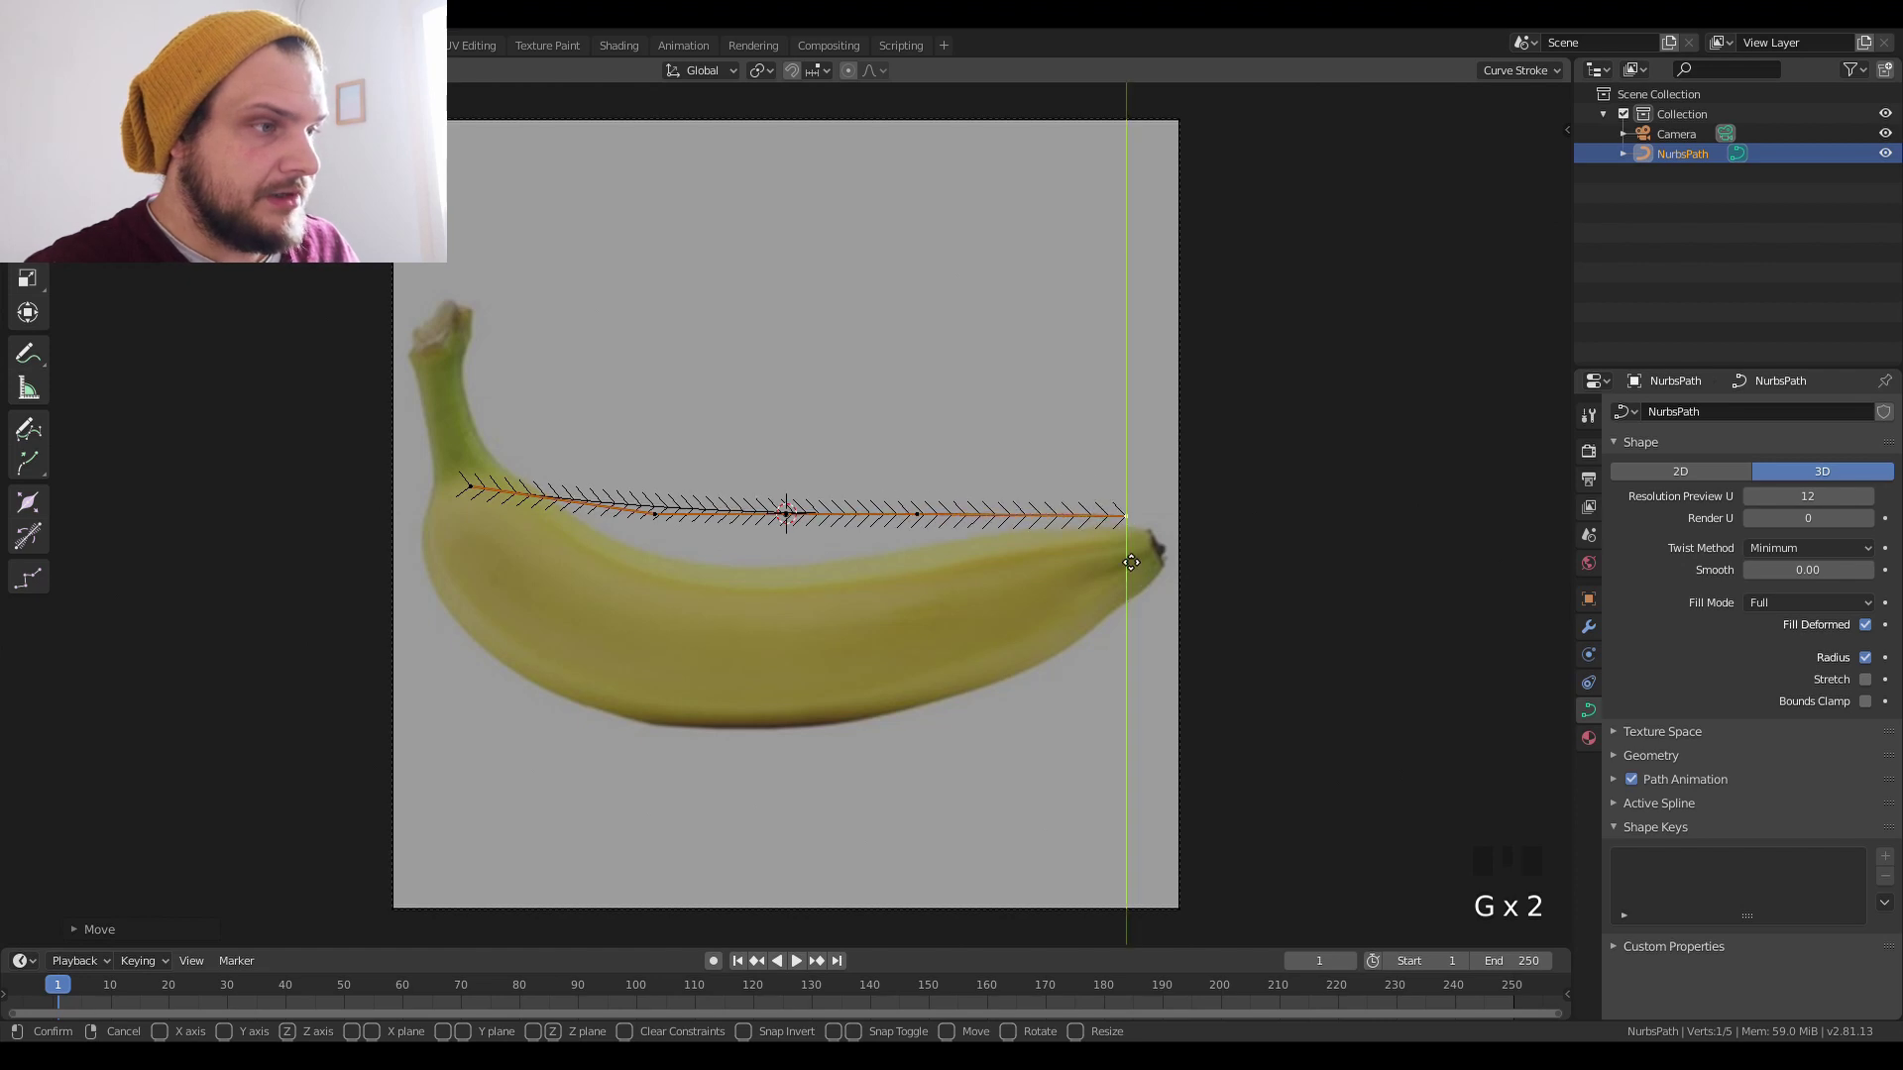
{"action": "left_click", "coordinate": [1126, 556]}
{"action": "right_click", "coordinate": [918, 516]}
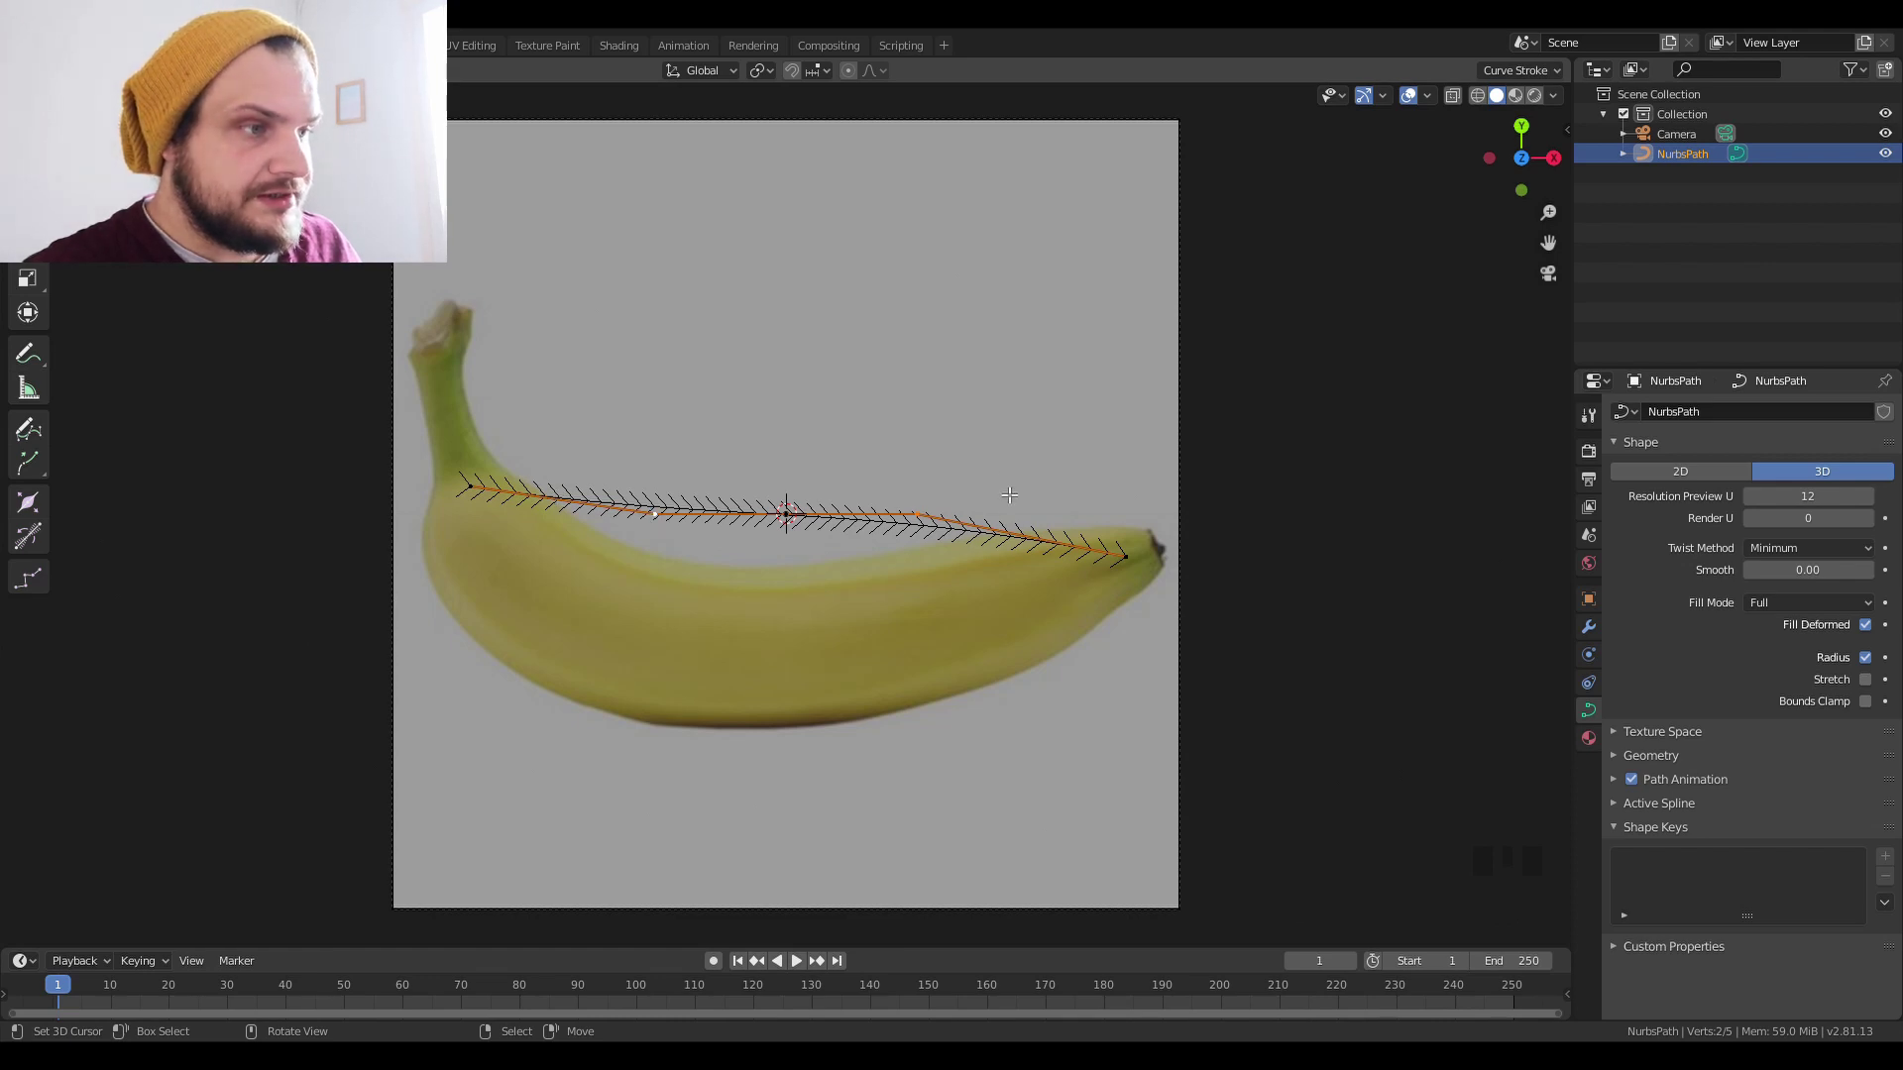
{"action": "key", "text": "x"}
{"action": "left_click", "coordinate": [830, 491]}
Move the middle point down and left so the path follows the banana's bend.
{"action": "right_click", "coordinate": [801, 517]}
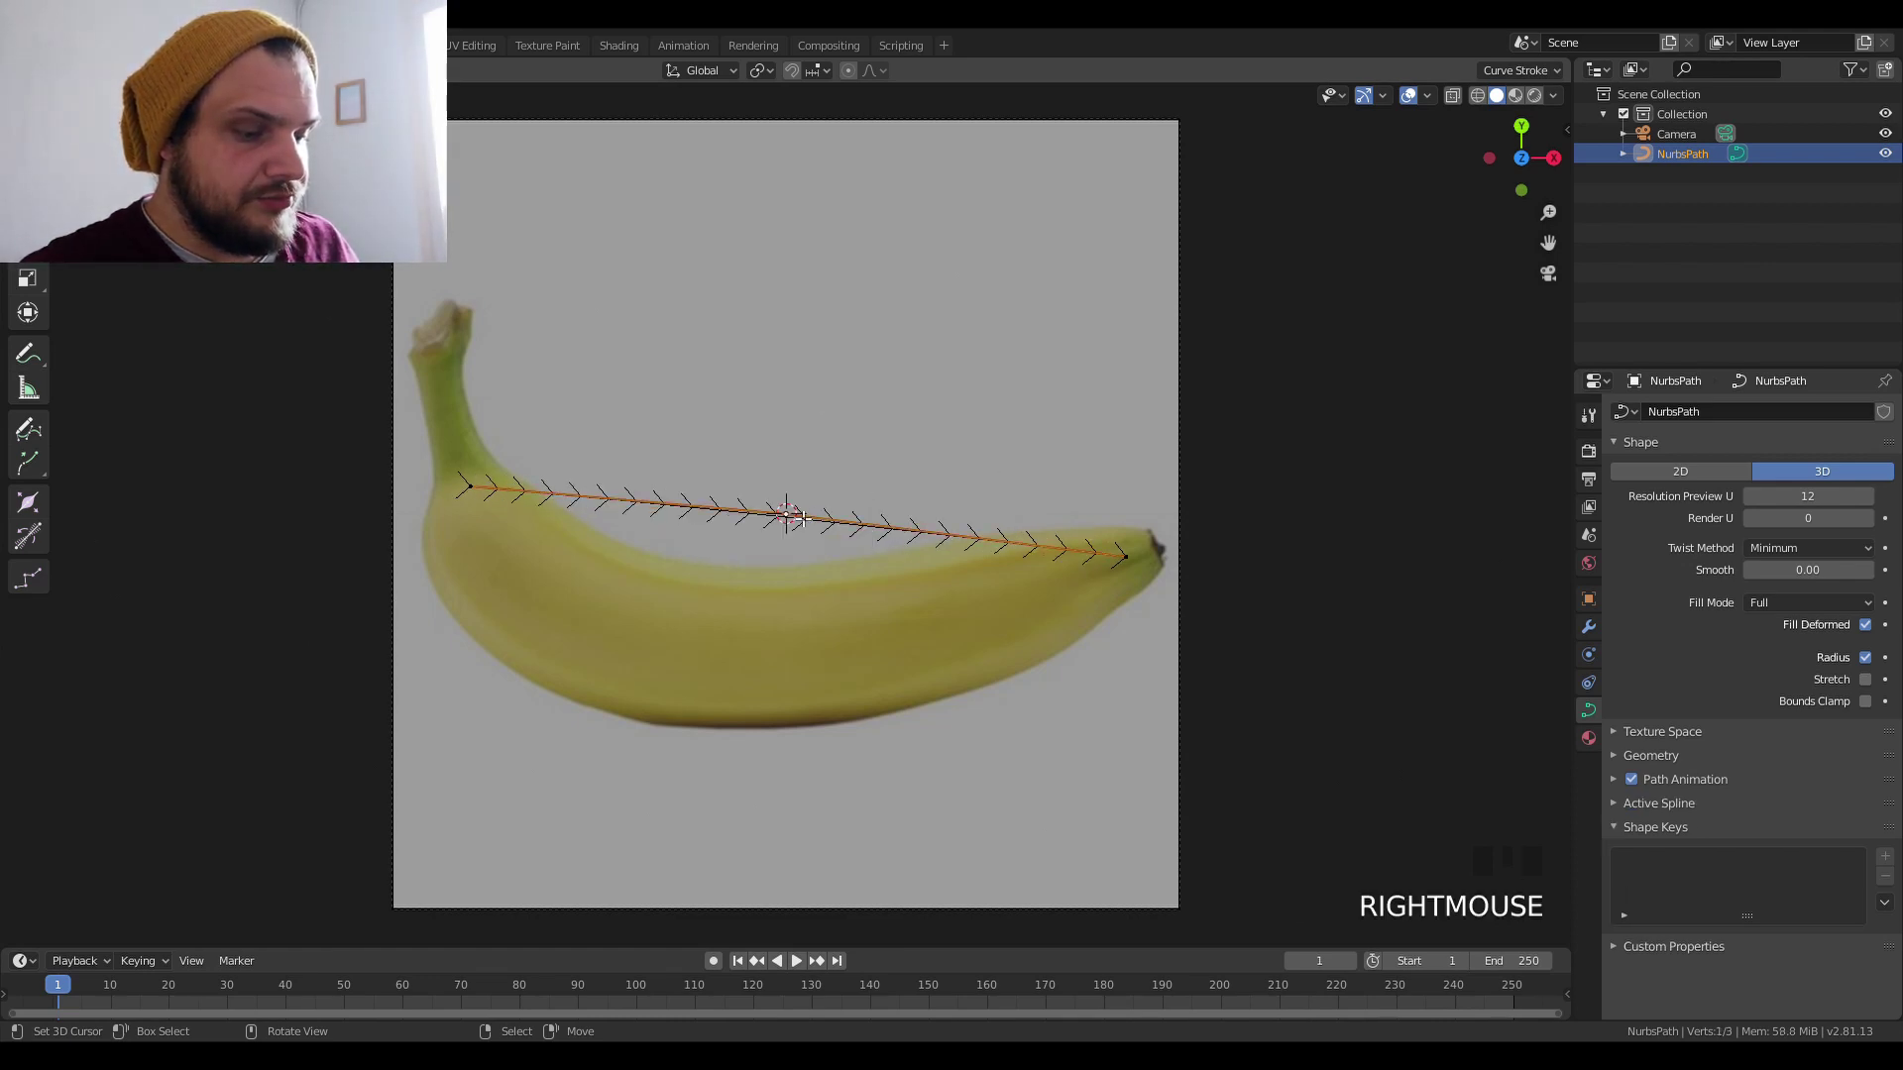
{"action": "key", "text": "g"}
{"action": "key", "text": "y"}
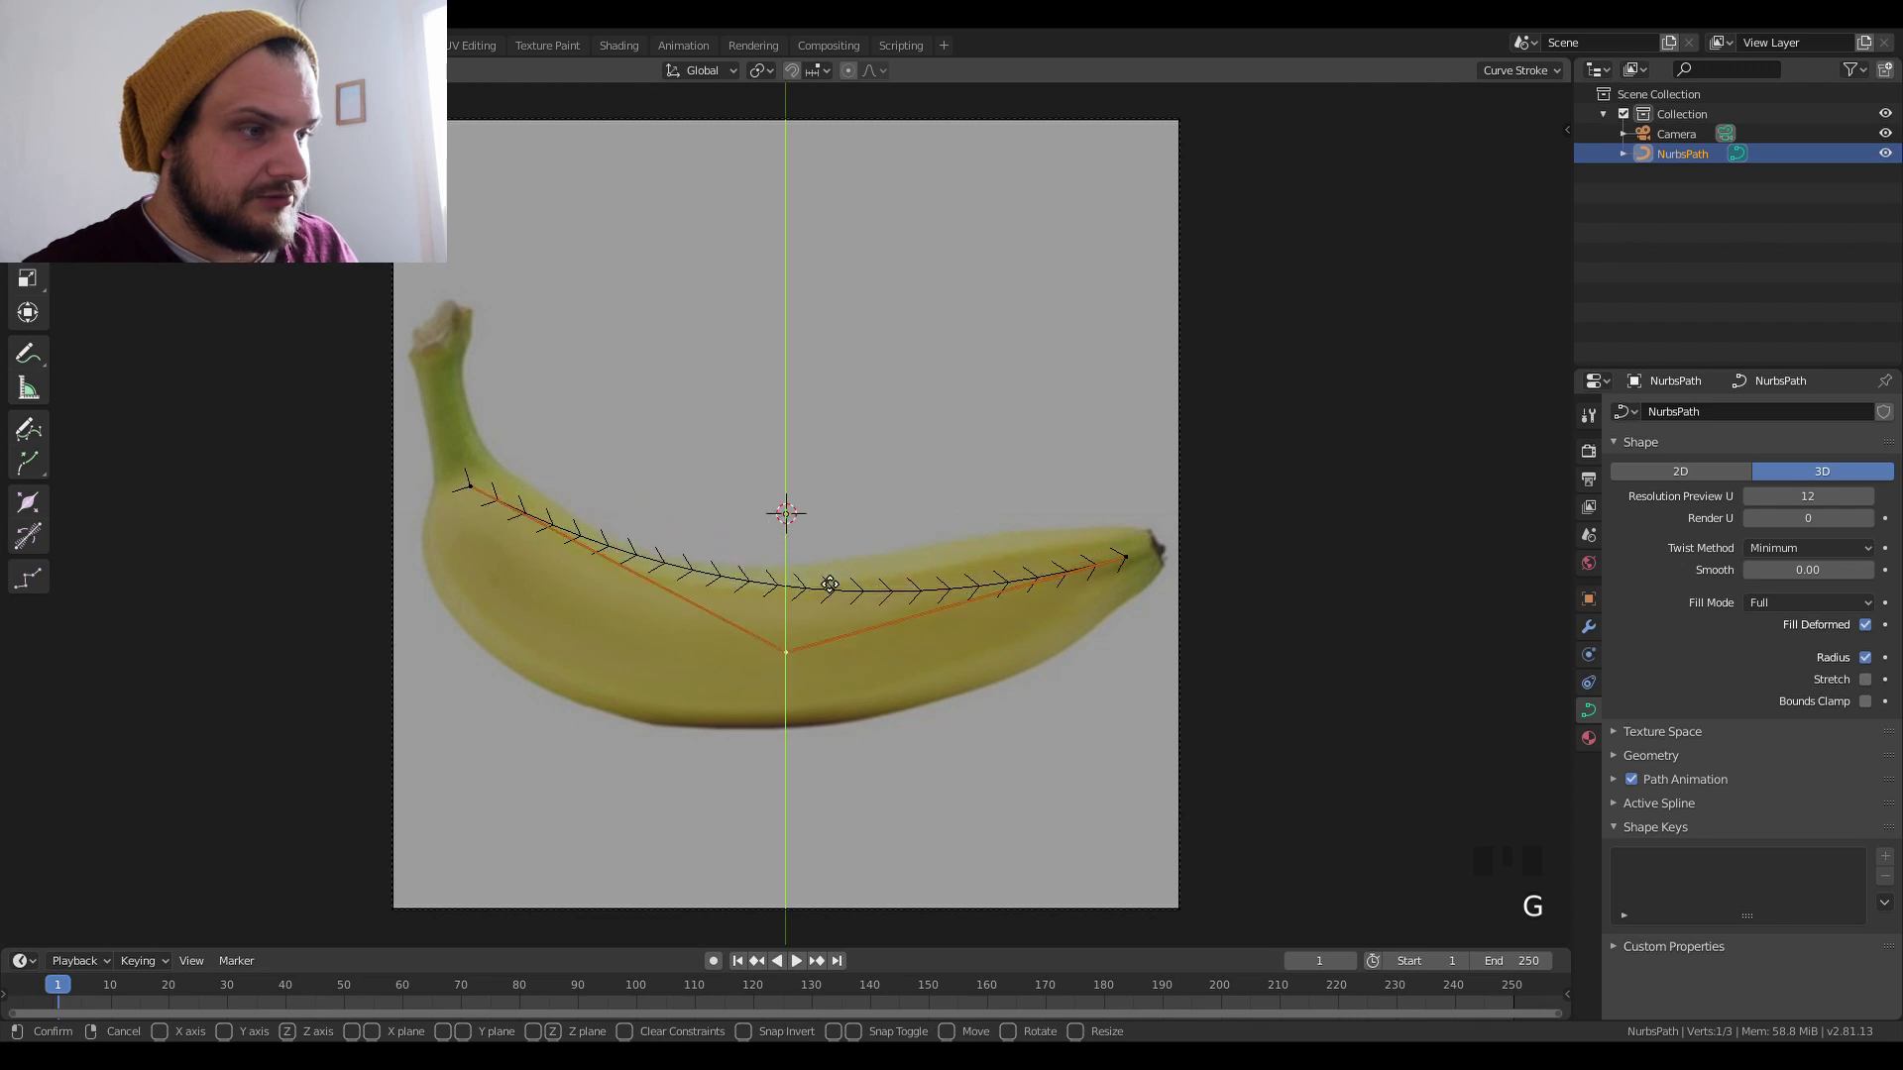
{"action": "left_click", "coordinate": [971, 711]}
{"action": "key", "text": "g"}
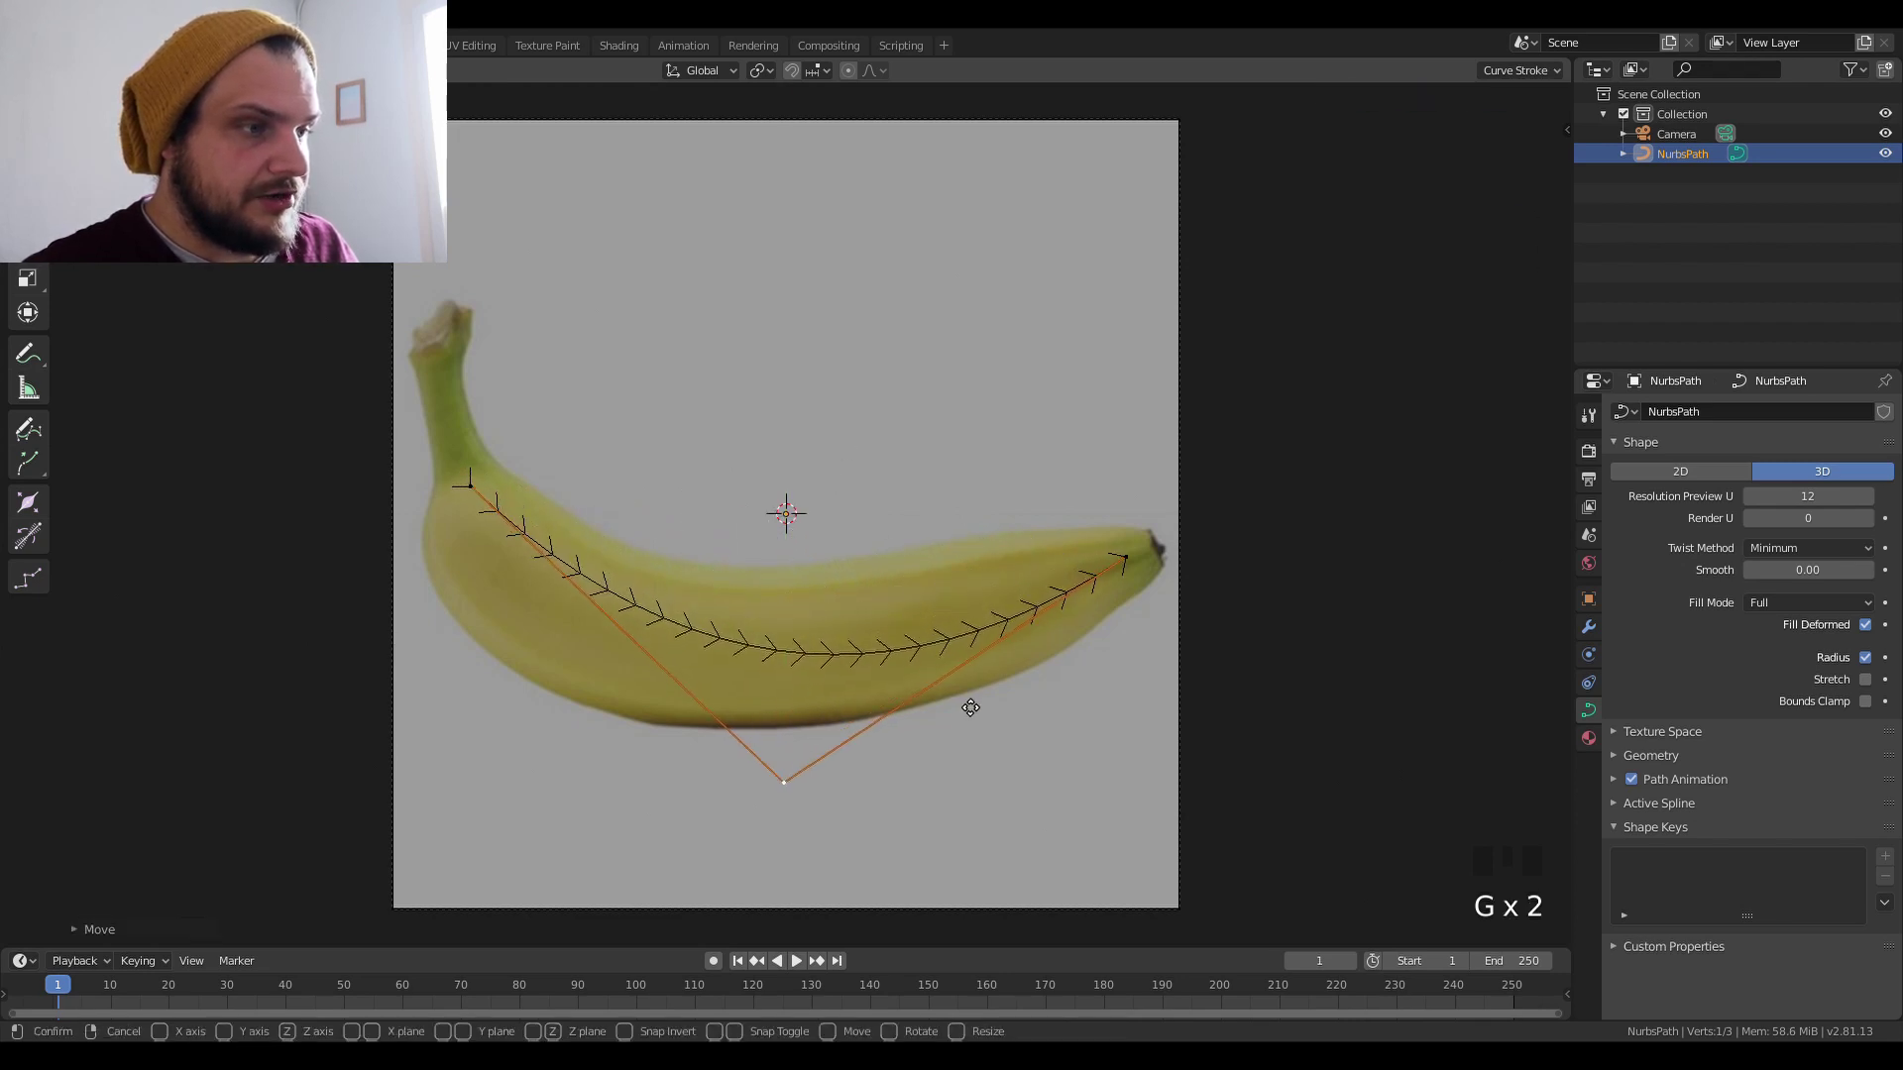
{"action": "key", "text": "x"}
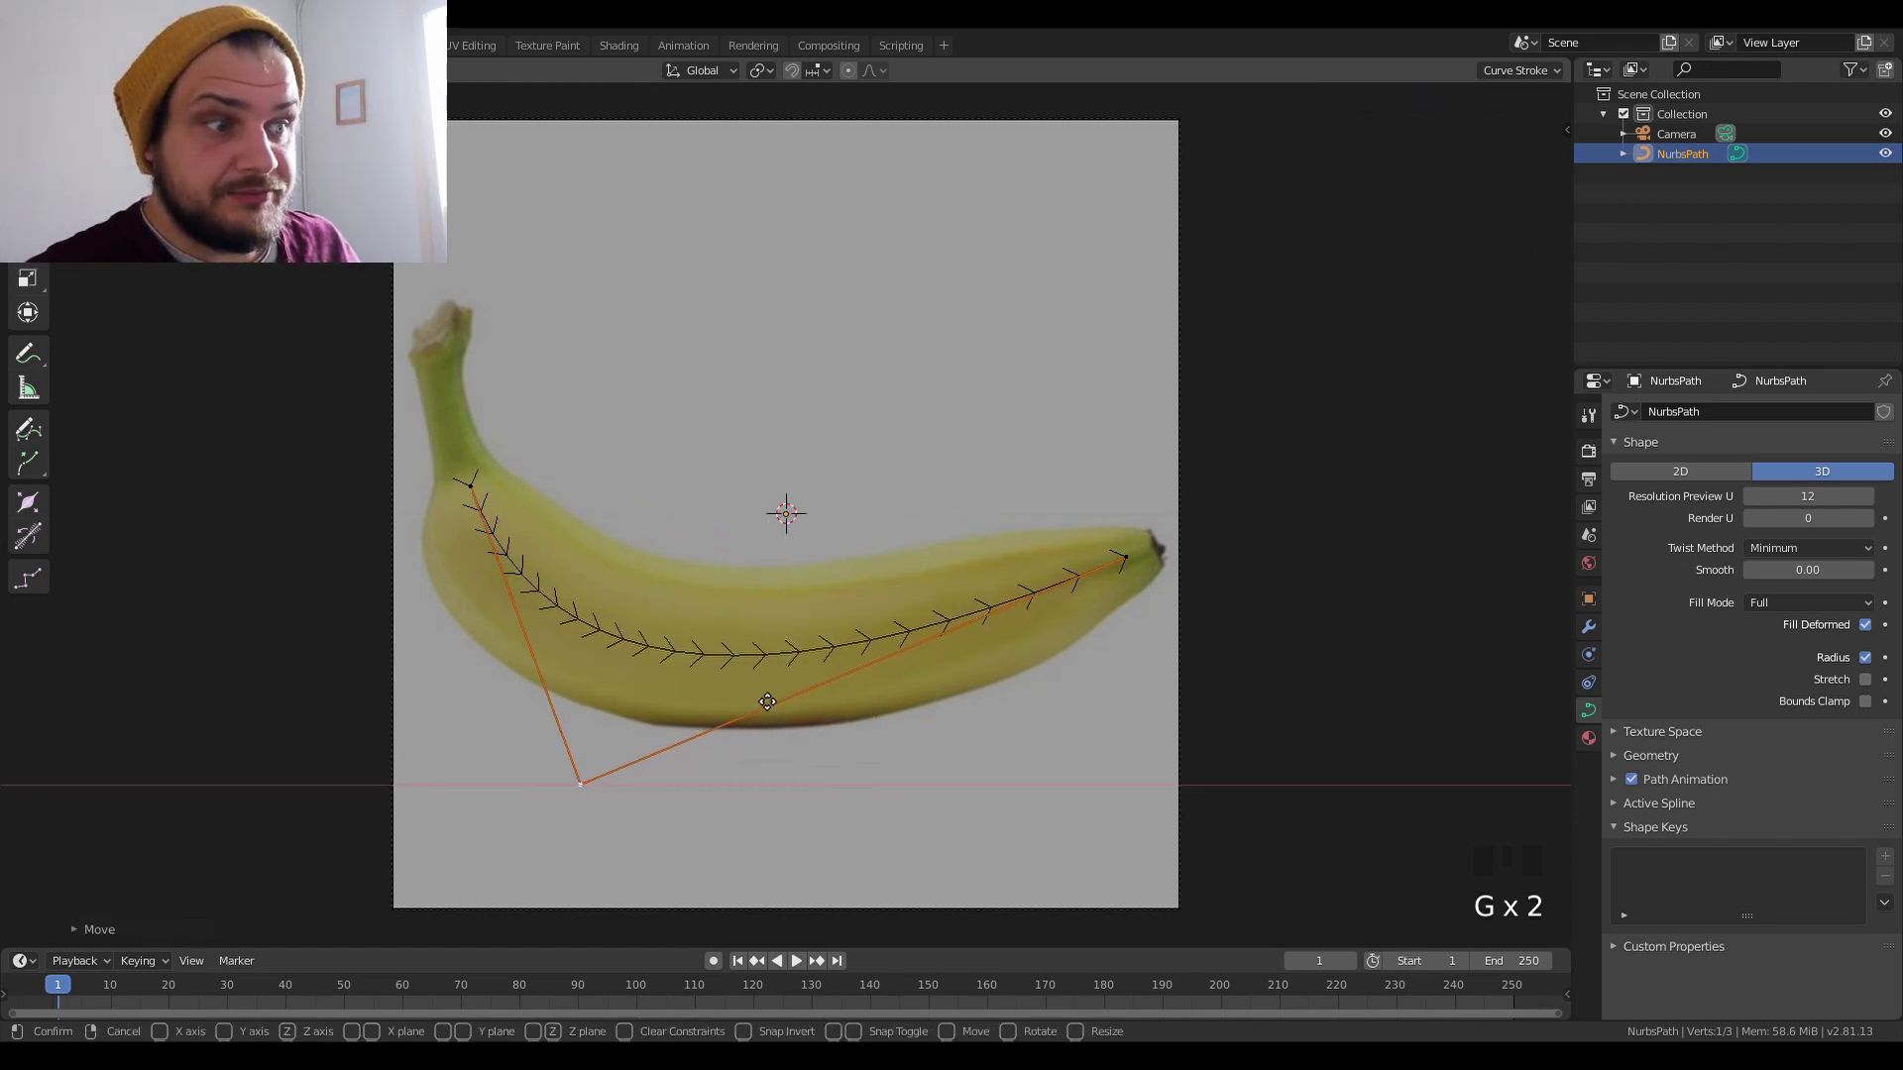
{"action": "left_click", "coordinate": [768, 701]}
{"action": "key", "text": "Tab"}
{"action": "scroll", "coordinate": [695, 563], "scroll_direction": "down", "scroll_amount": 2}
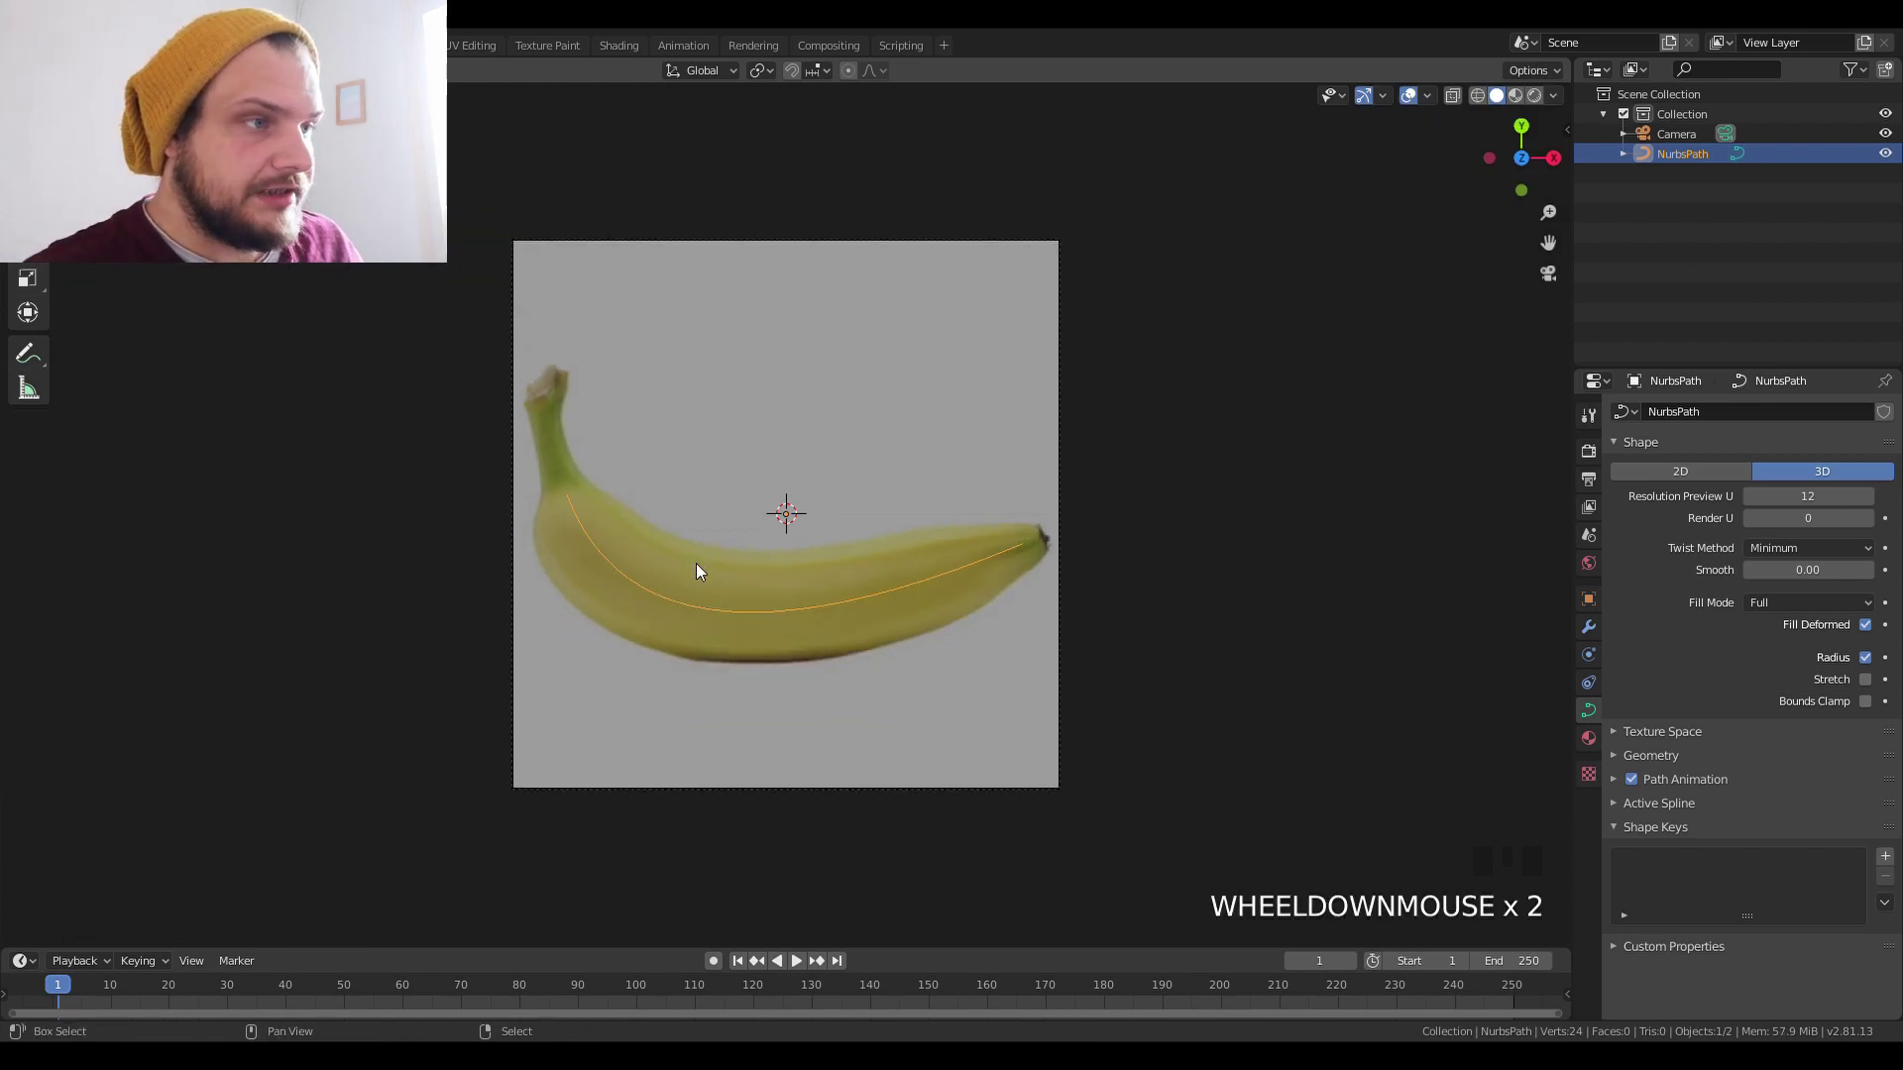
{"action": "key", "text": "shift+a"}
{"action": "mouse_move", "coordinate": [698, 571]}
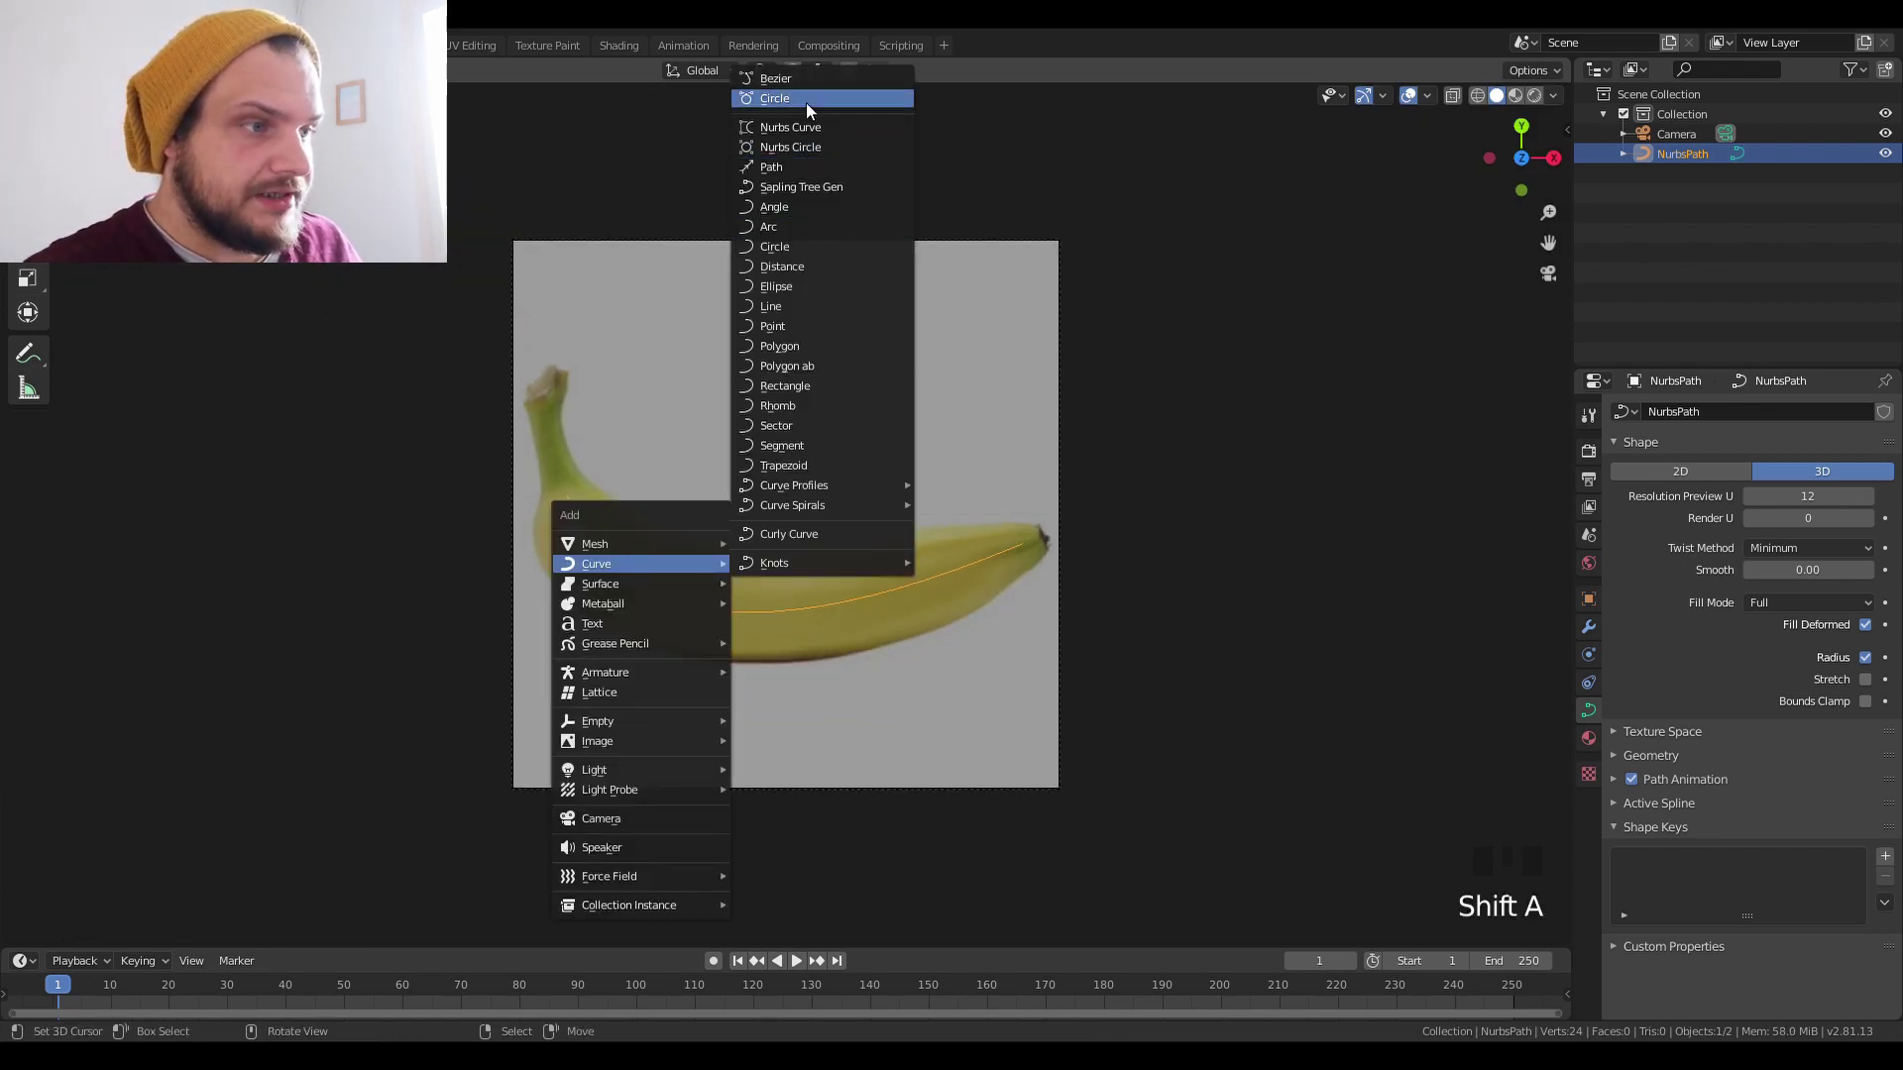
Add a Bezier curve and park it to the right of the banana.
{"action": "left_click", "coordinate": [793, 78]}
{"action": "scroll", "coordinate": [783, 508], "scroll_direction": "up", "scroll_amount": 1}
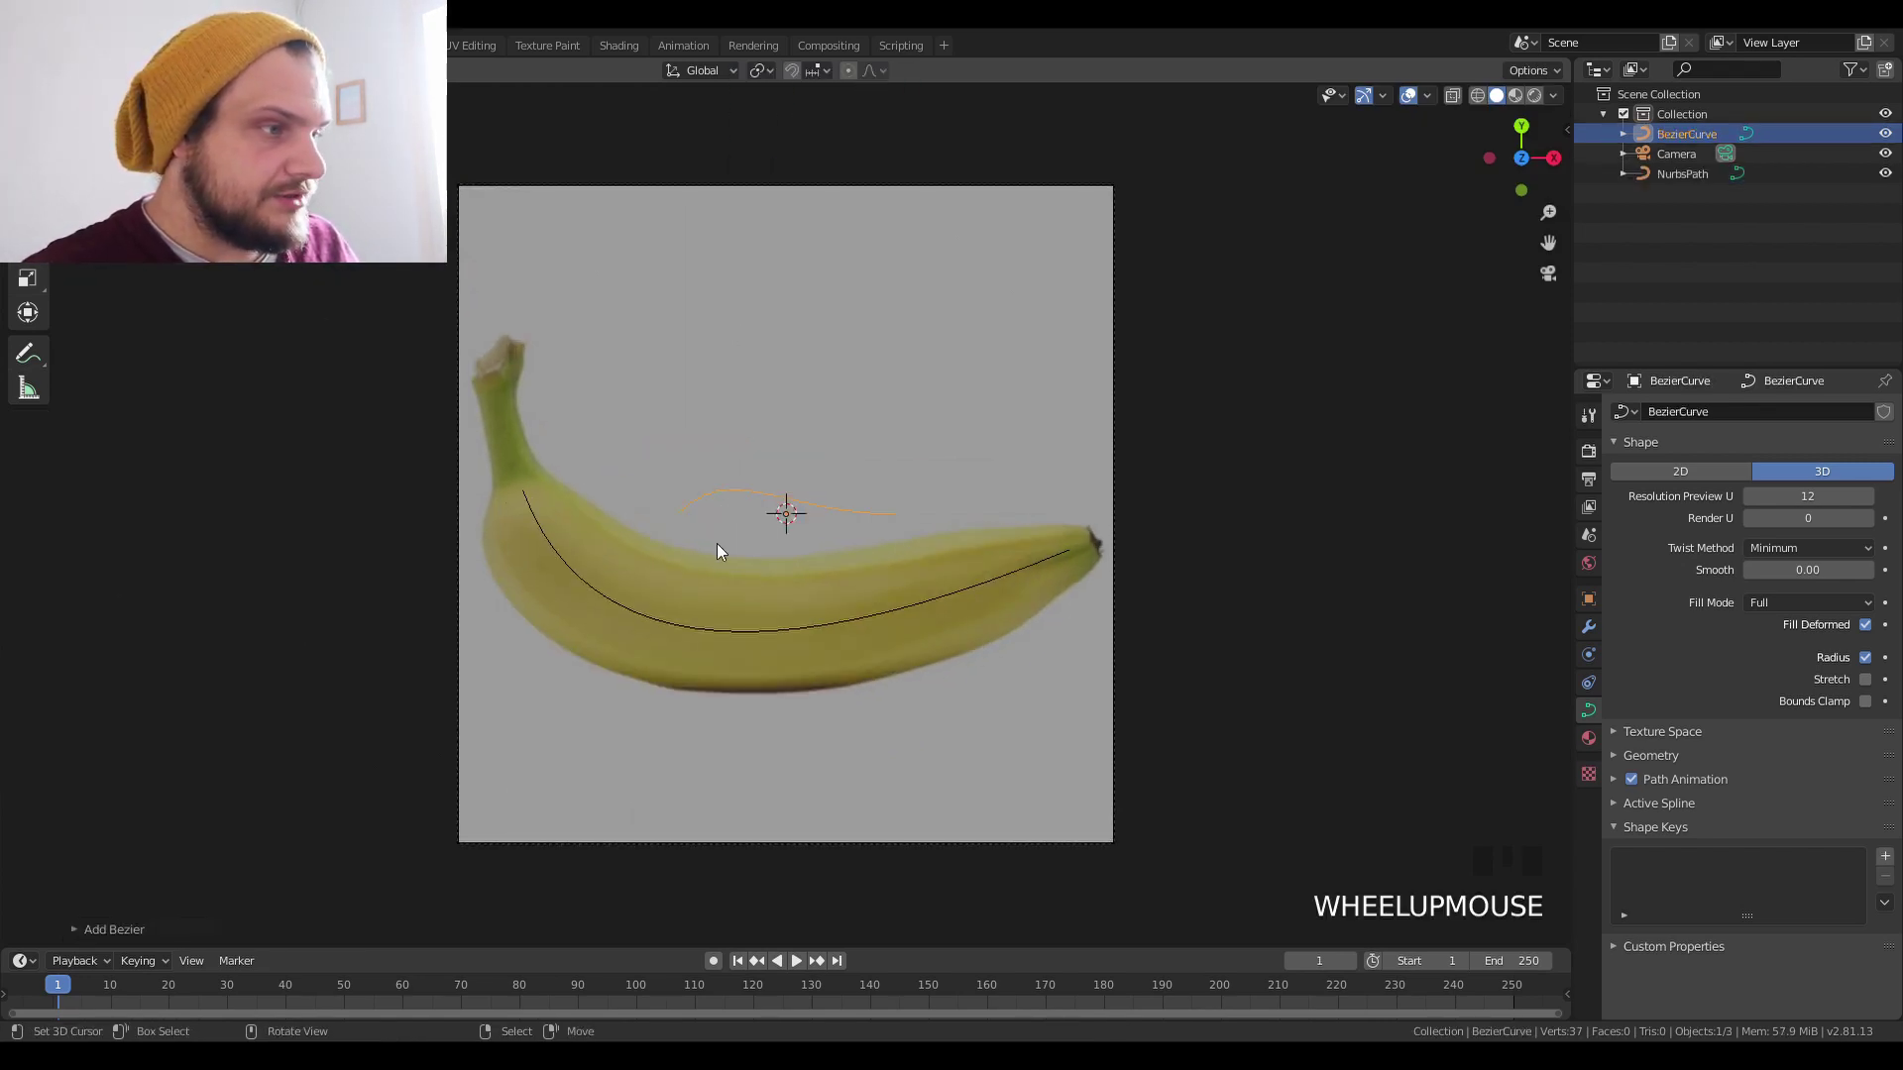
{"action": "key", "text": "g"}
{"action": "key", "text": "x"}
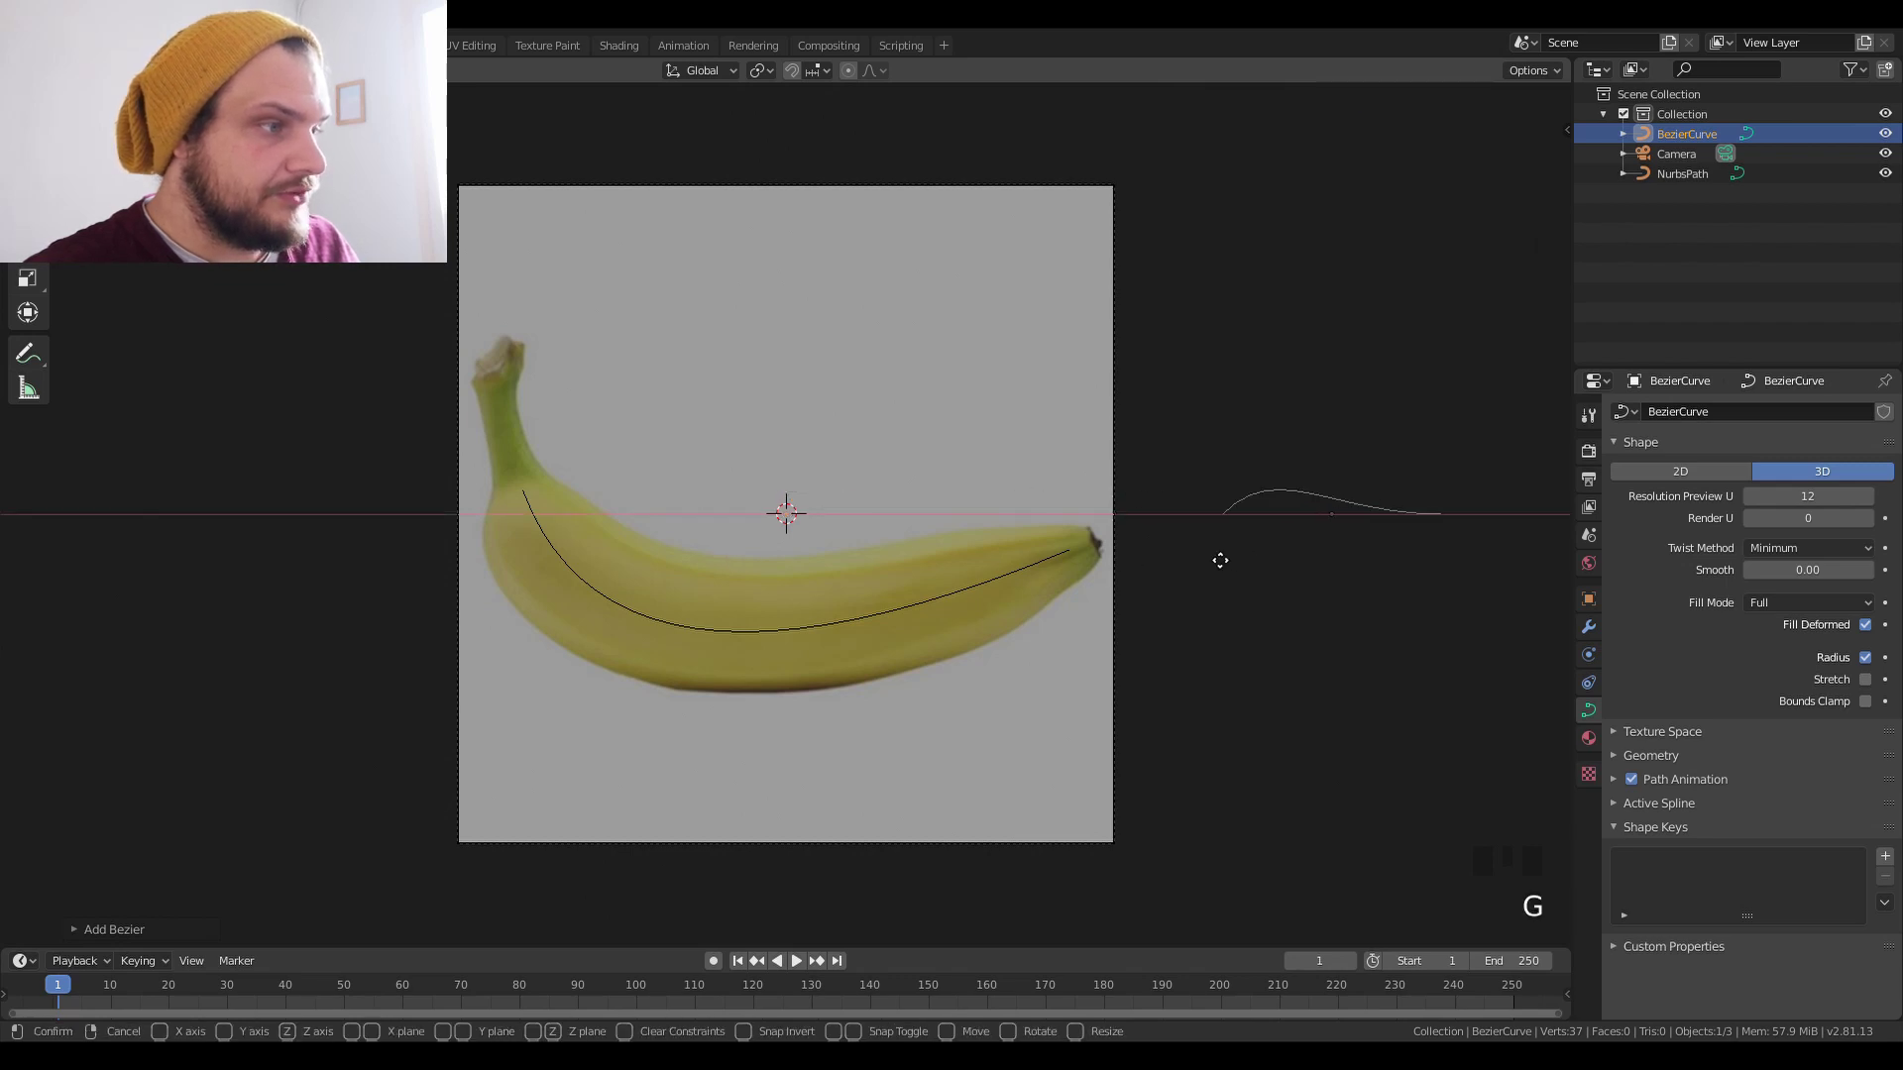
{"action": "left_click", "coordinate": [1220, 560]}
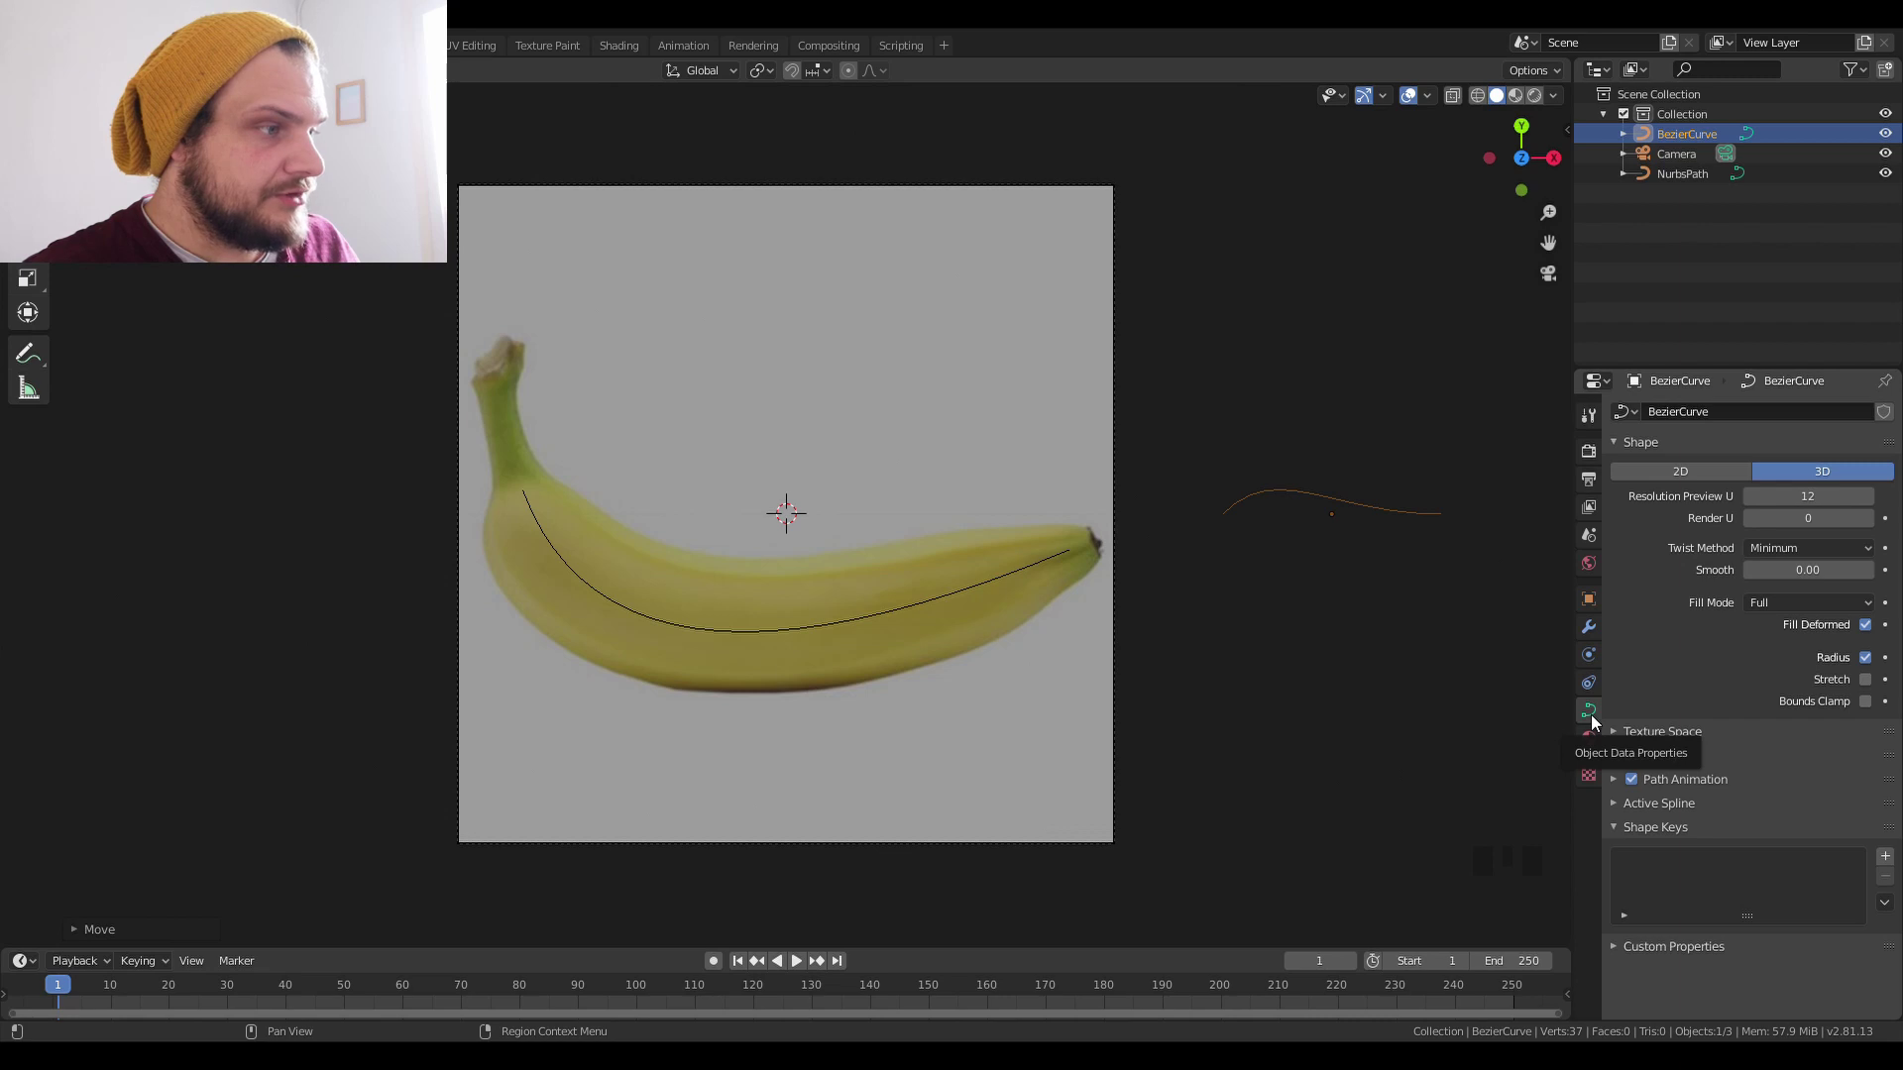
Give the banana path a 0.4 m bevel depth to form a round tube.
{"action": "left_click", "coordinate": [1655, 755]}
{"action": "scroll", "coordinate": [1693, 781], "scroll_direction": "down", "scroll_amount": 3}
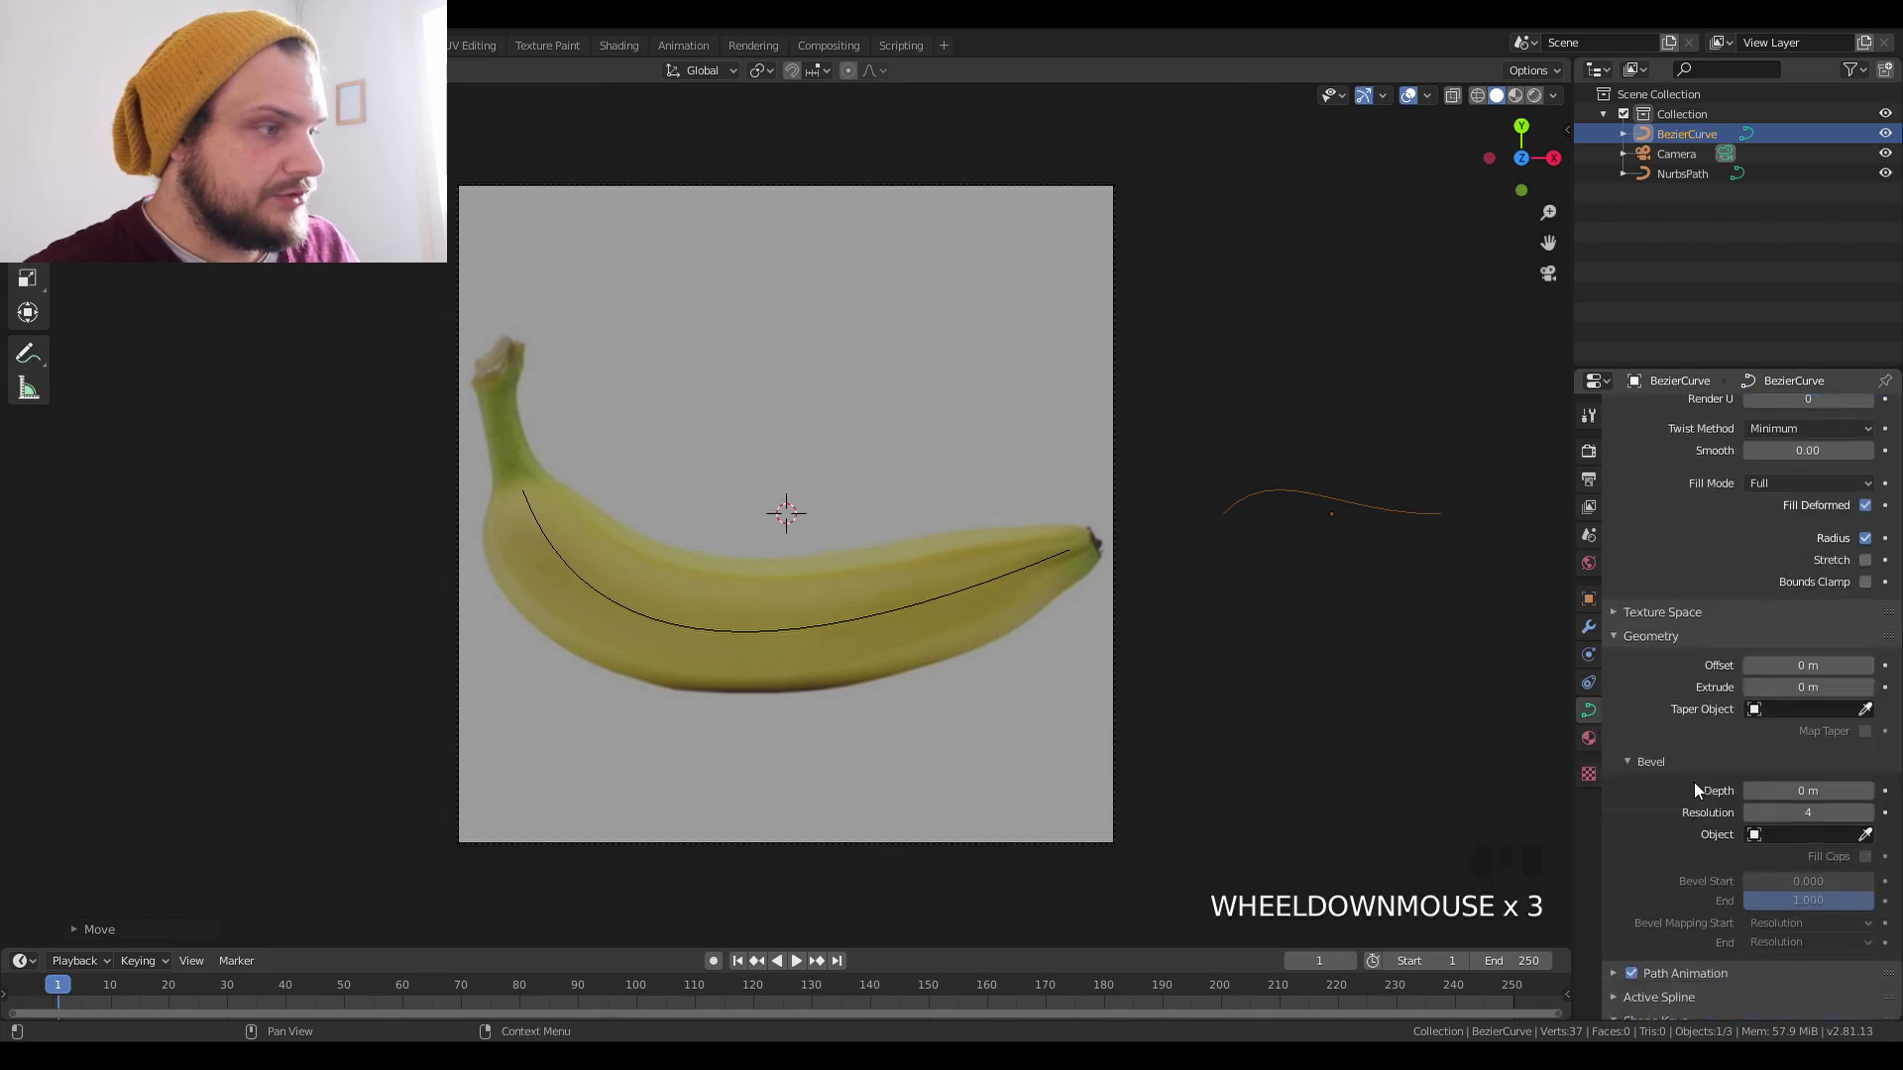
{"action": "mouse_move", "coordinate": [1788, 791]}
{"action": "left_mouse_down"}
{"action": "mouse_move", "coordinate": [1824, 790]}
{"action": "mouse_move", "coordinate": [1787, 791]}
{"action": "left_mouse_up"}
{"action": "right_click", "coordinate": [976, 591]}
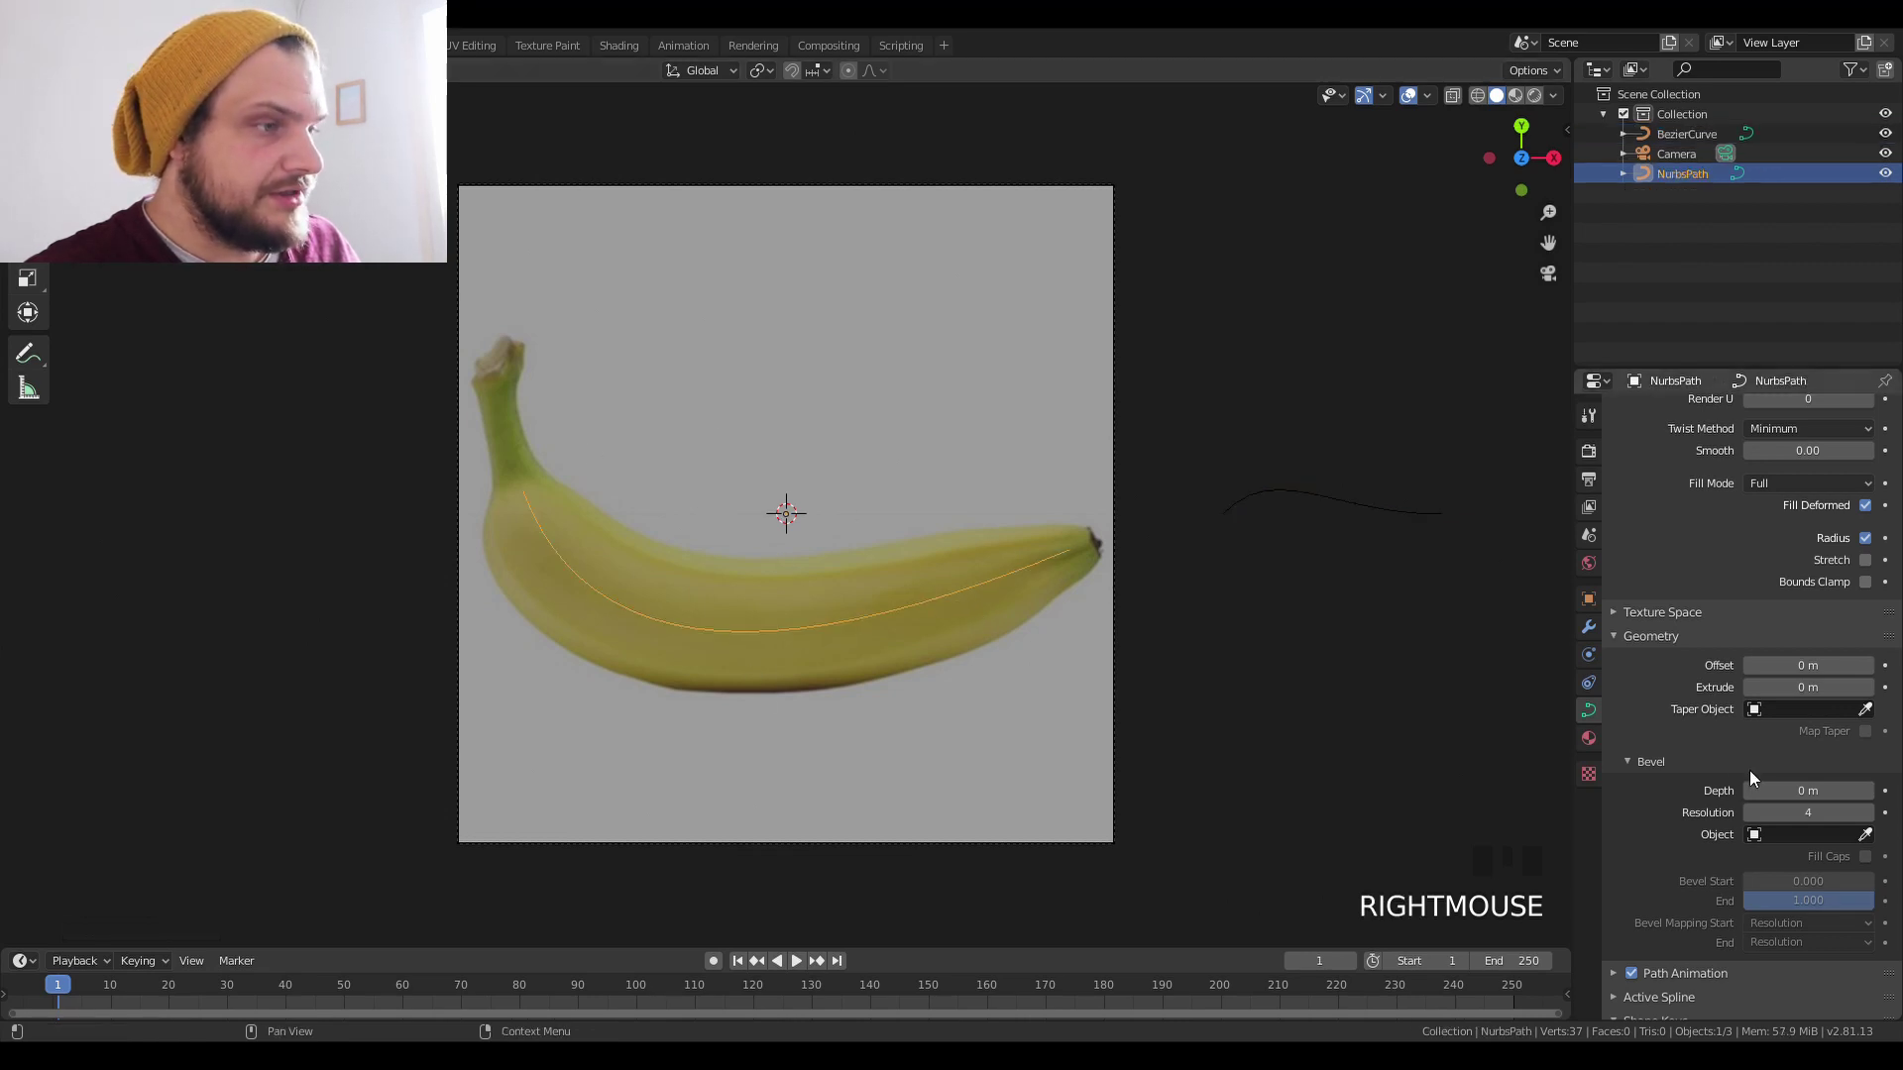
{"action": "left_click_drag", "start_coordinate": [1794, 791], "coordinate": [1843, 791]}
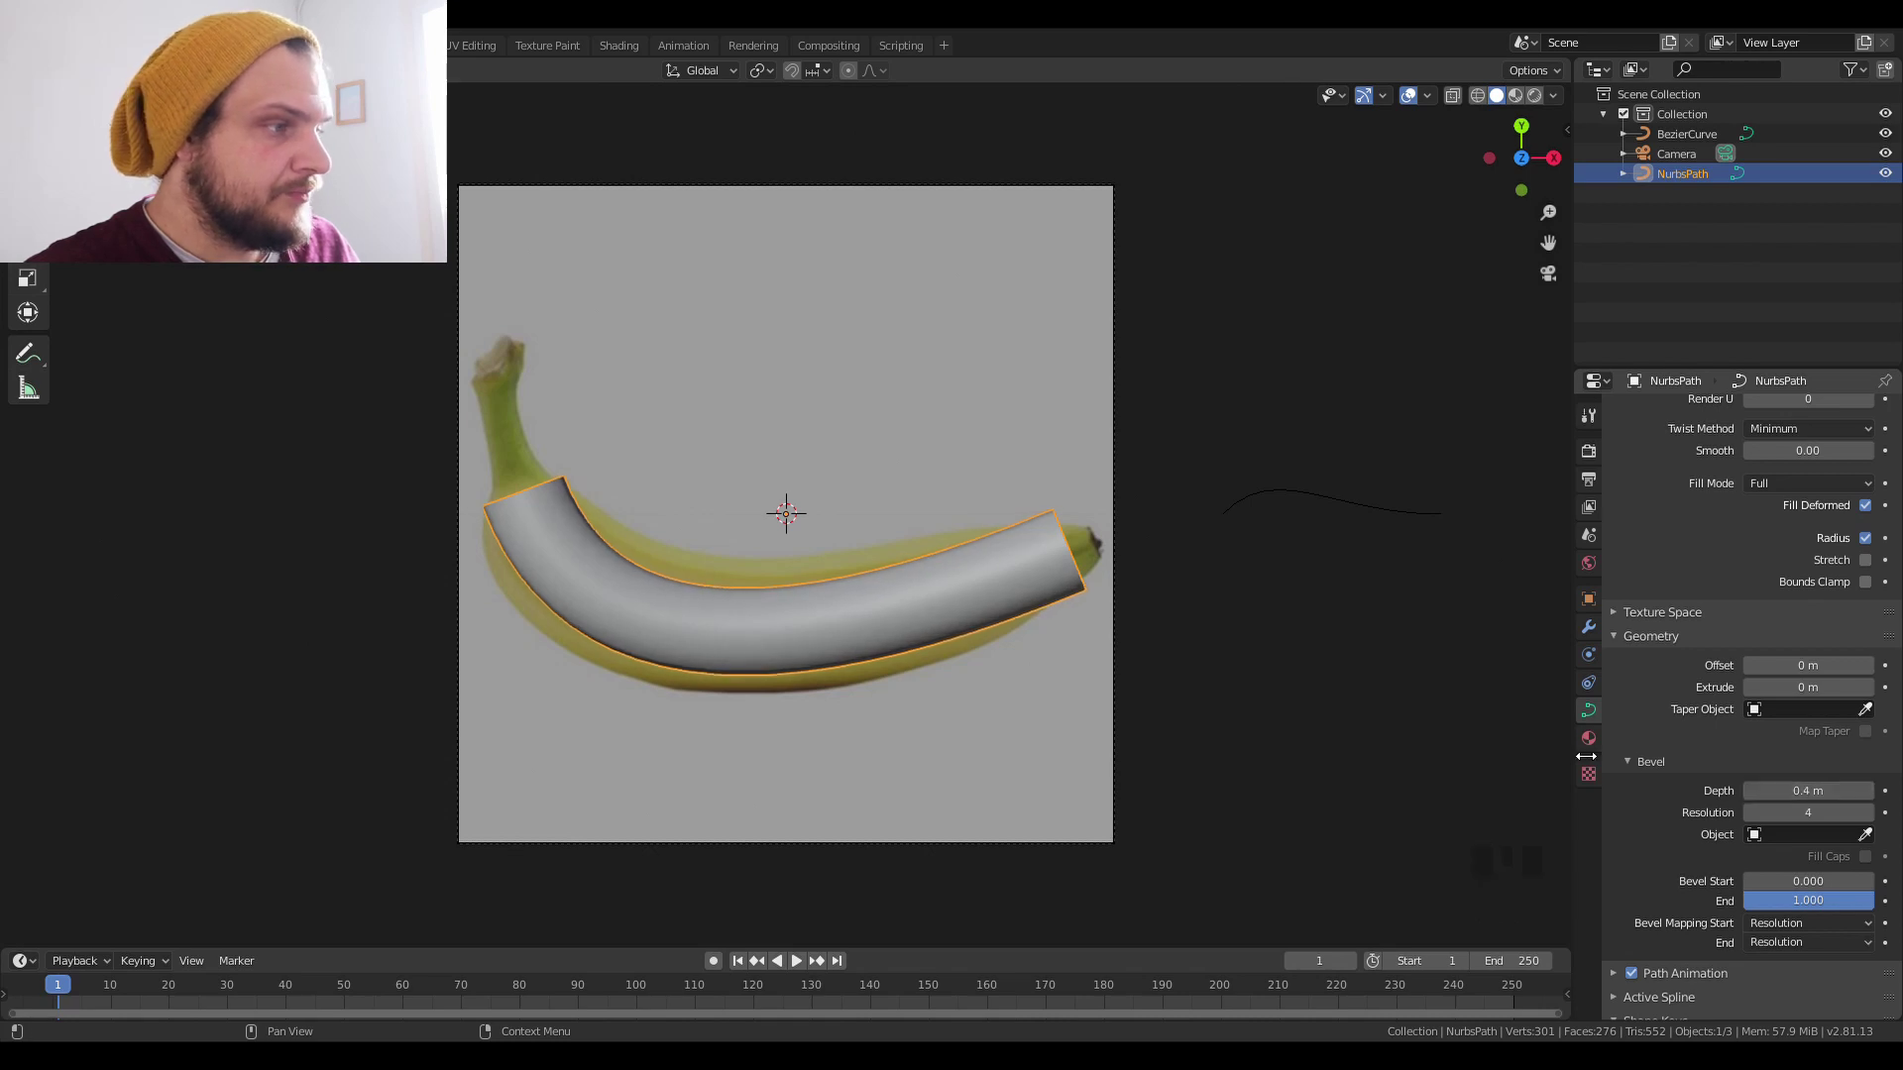
Set the Bezier curve as the banana tube's taper object.
{"action": "right_click", "coordinate": [1282, 488]}
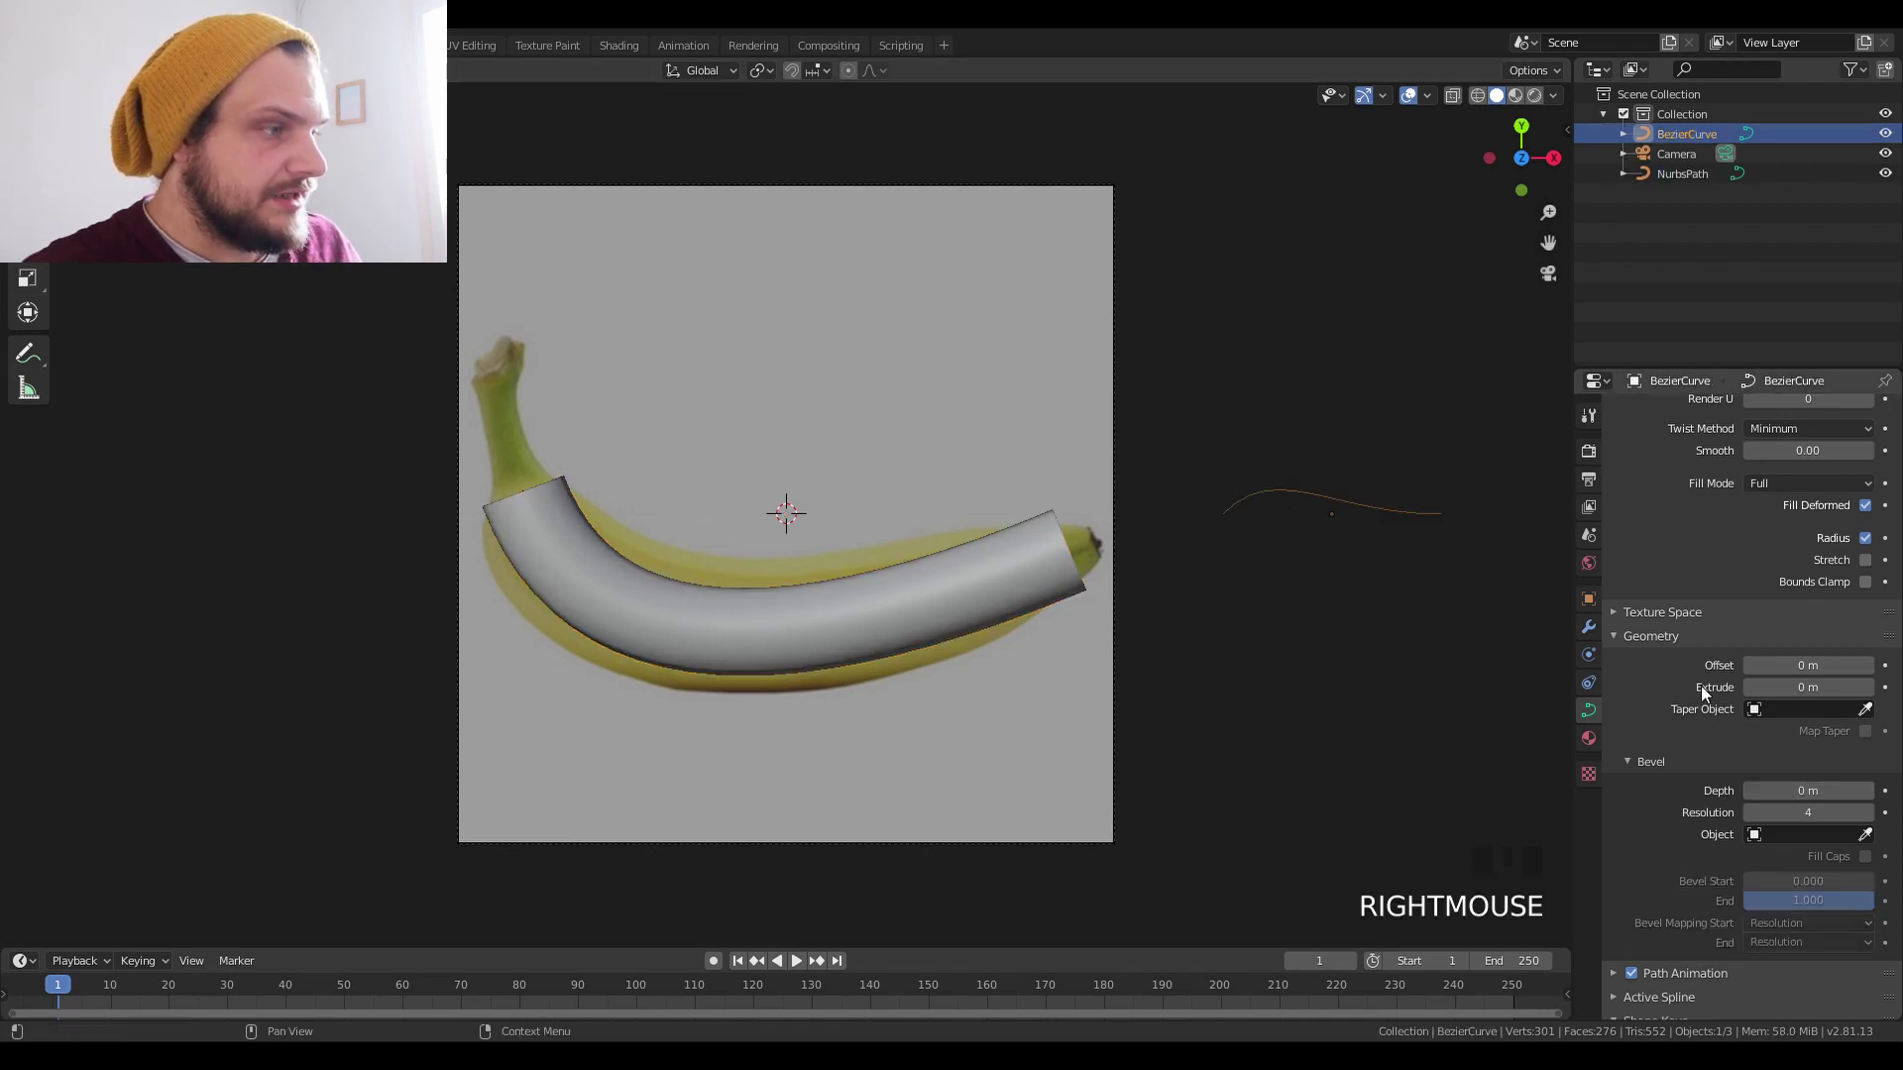
{"action": "right_click", "coordinate": [966, 573]}
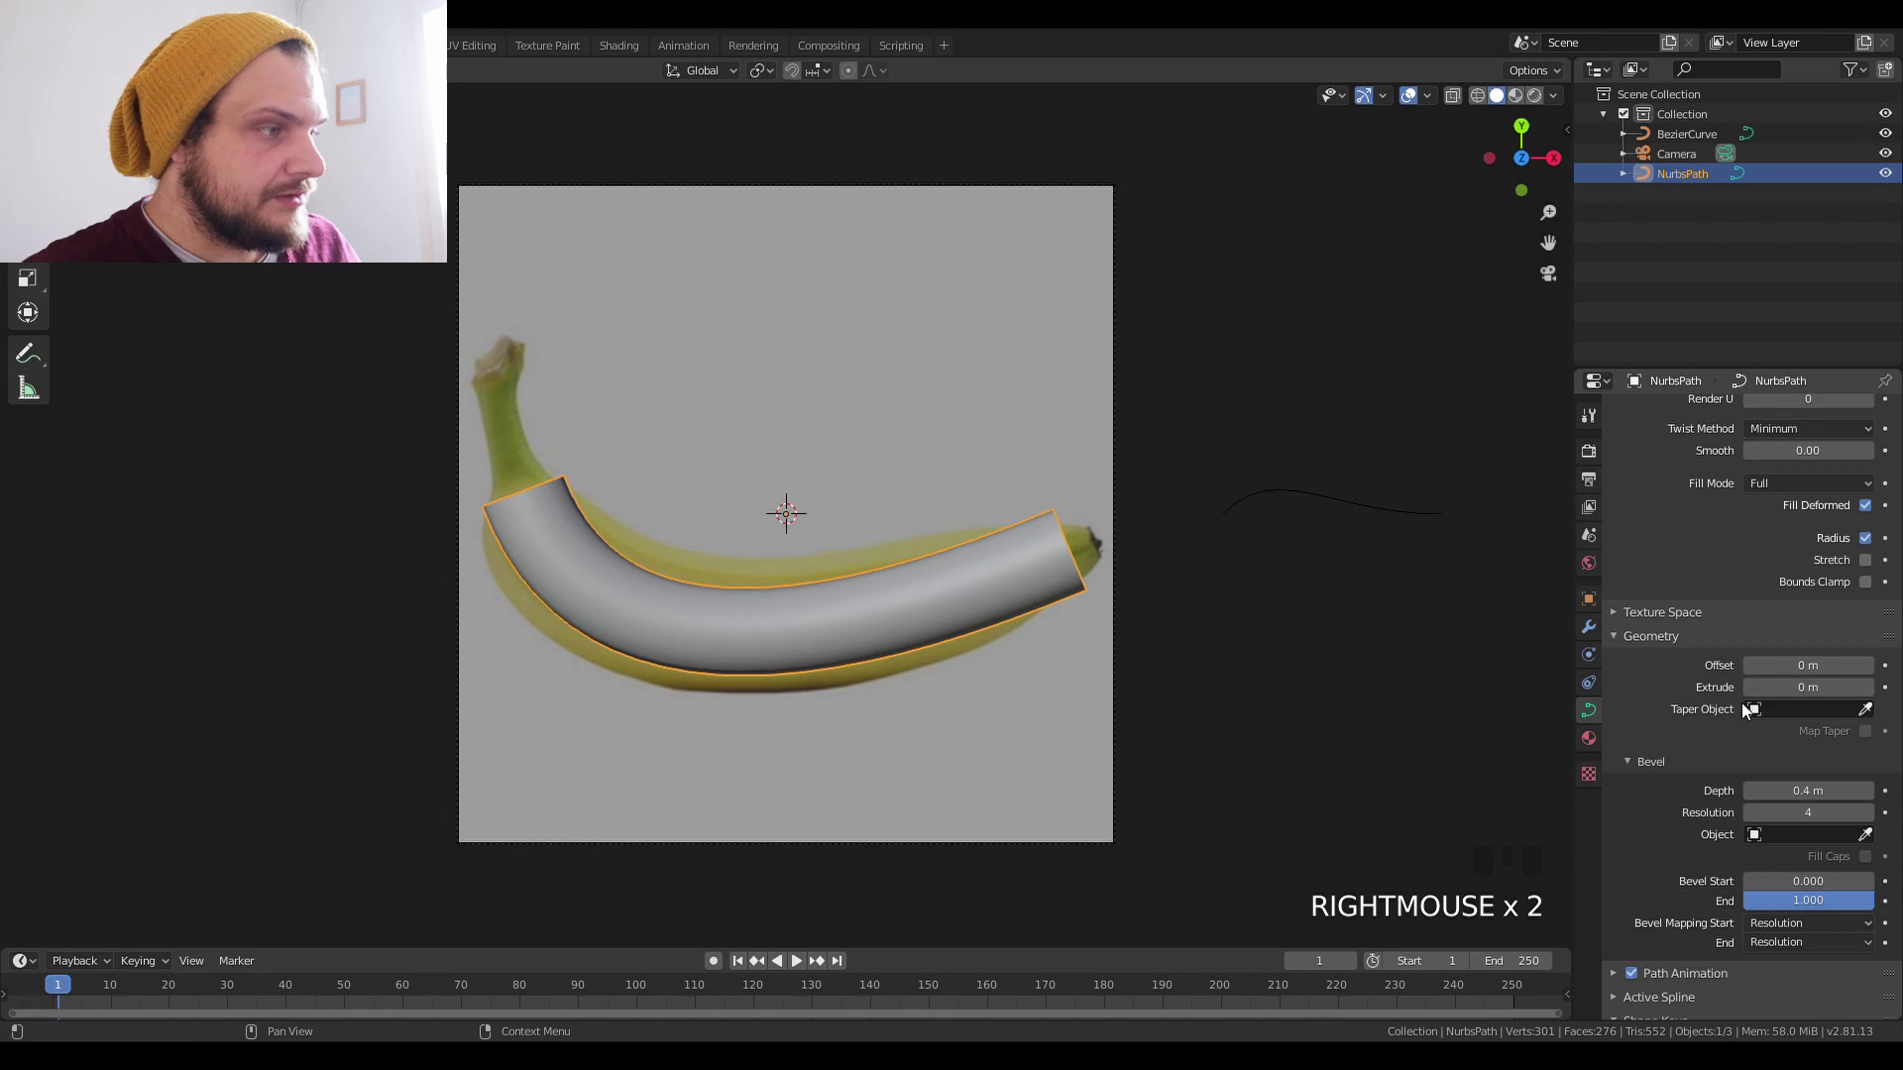
{"action": "left_click", "coordinate": [1865, 710]}
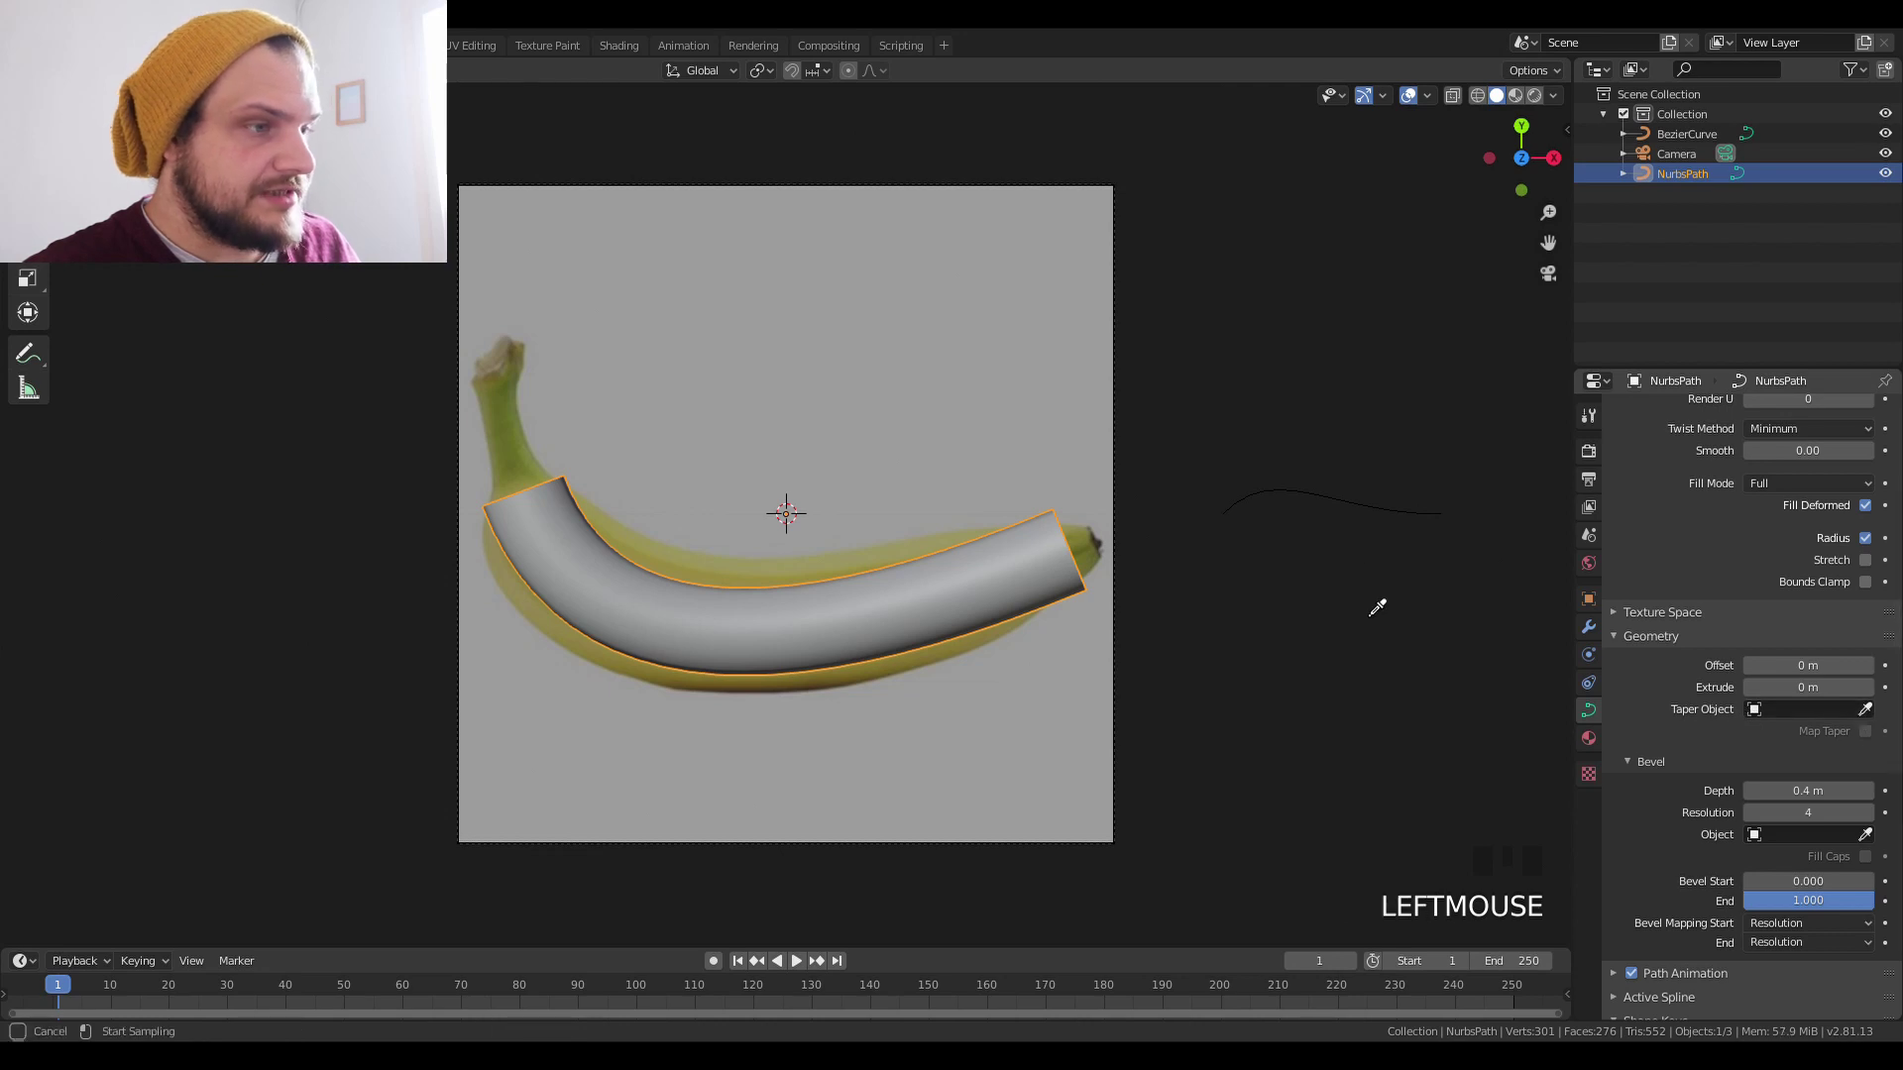
{"action": "left_click", "coordinate": [1360, 514]}
Raise a taper control point to widen the tube and rotate the right end's handle.
{"action": "right_click", "coordinate": [1321, 501]}
{"action": "key", "text": "Tab"}
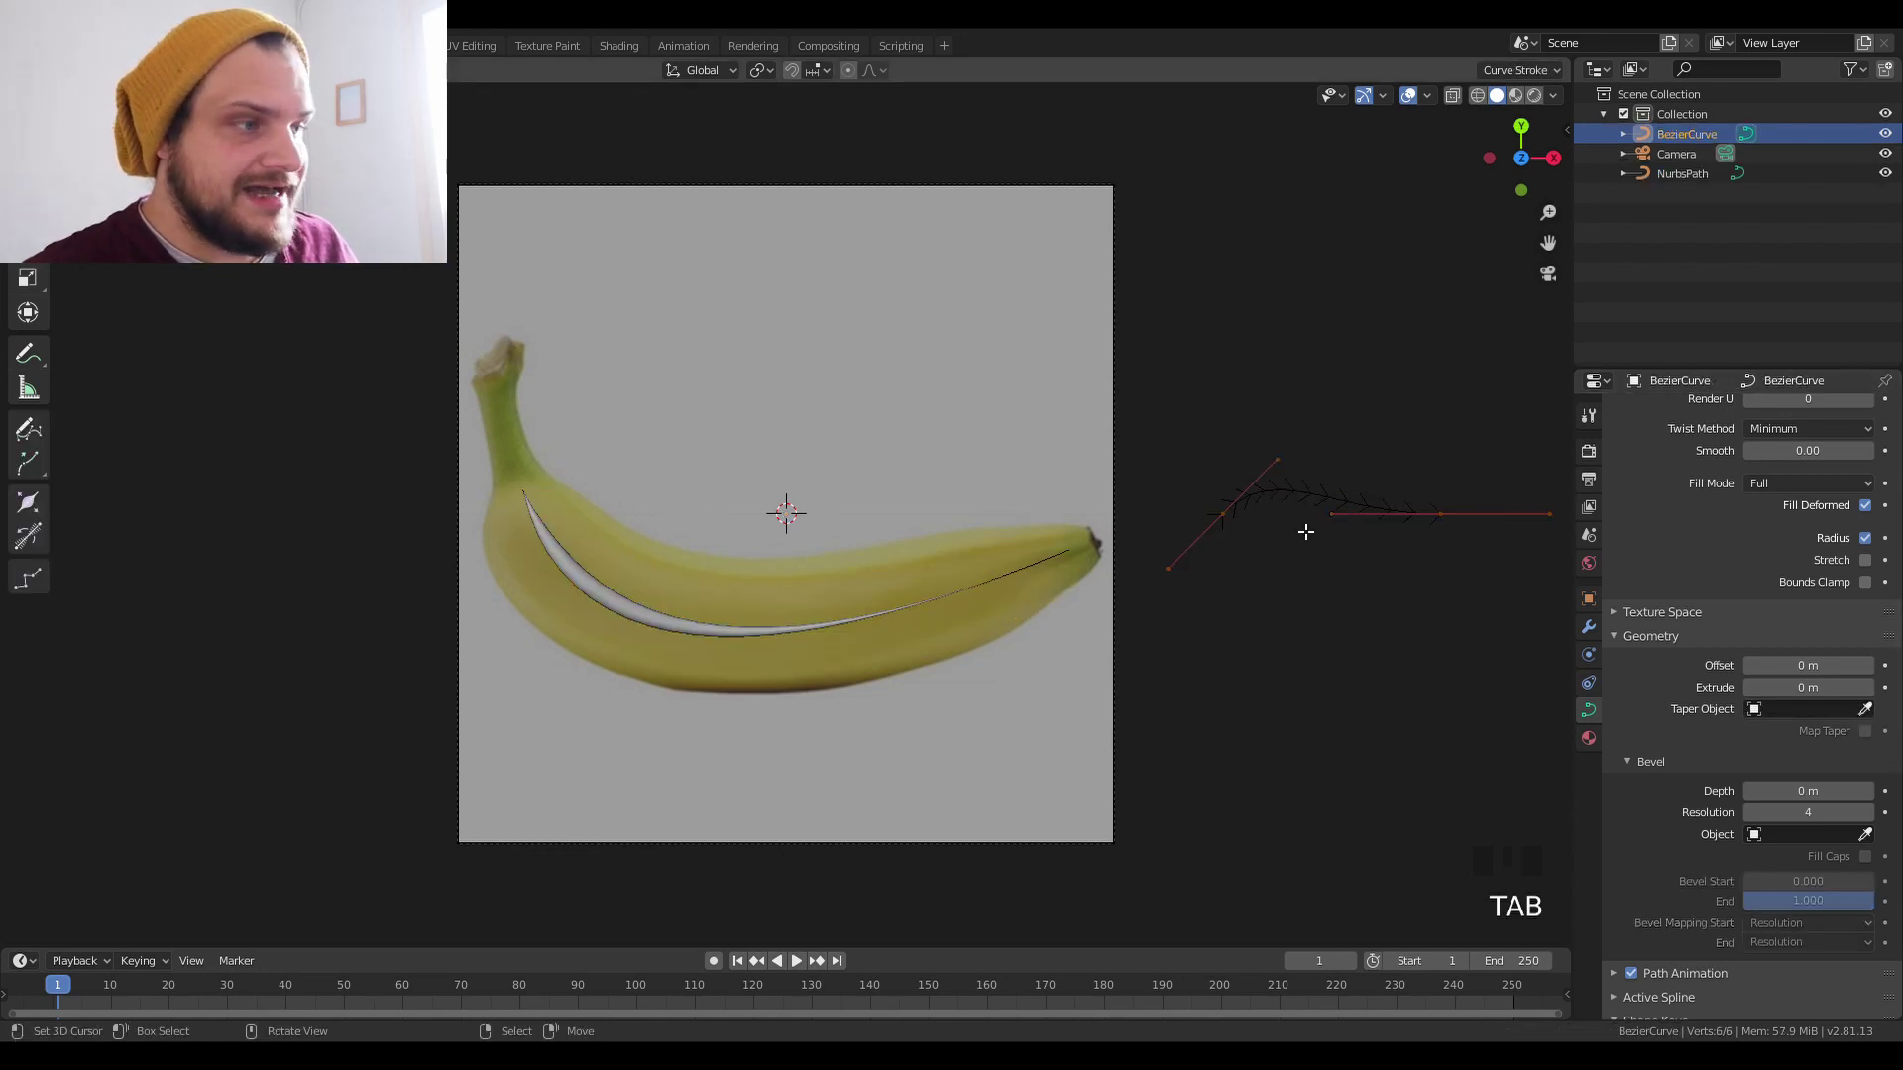
{"action": "right_click", "coordinate": [1241, 528]}
{"action": "key", "text": "g"}
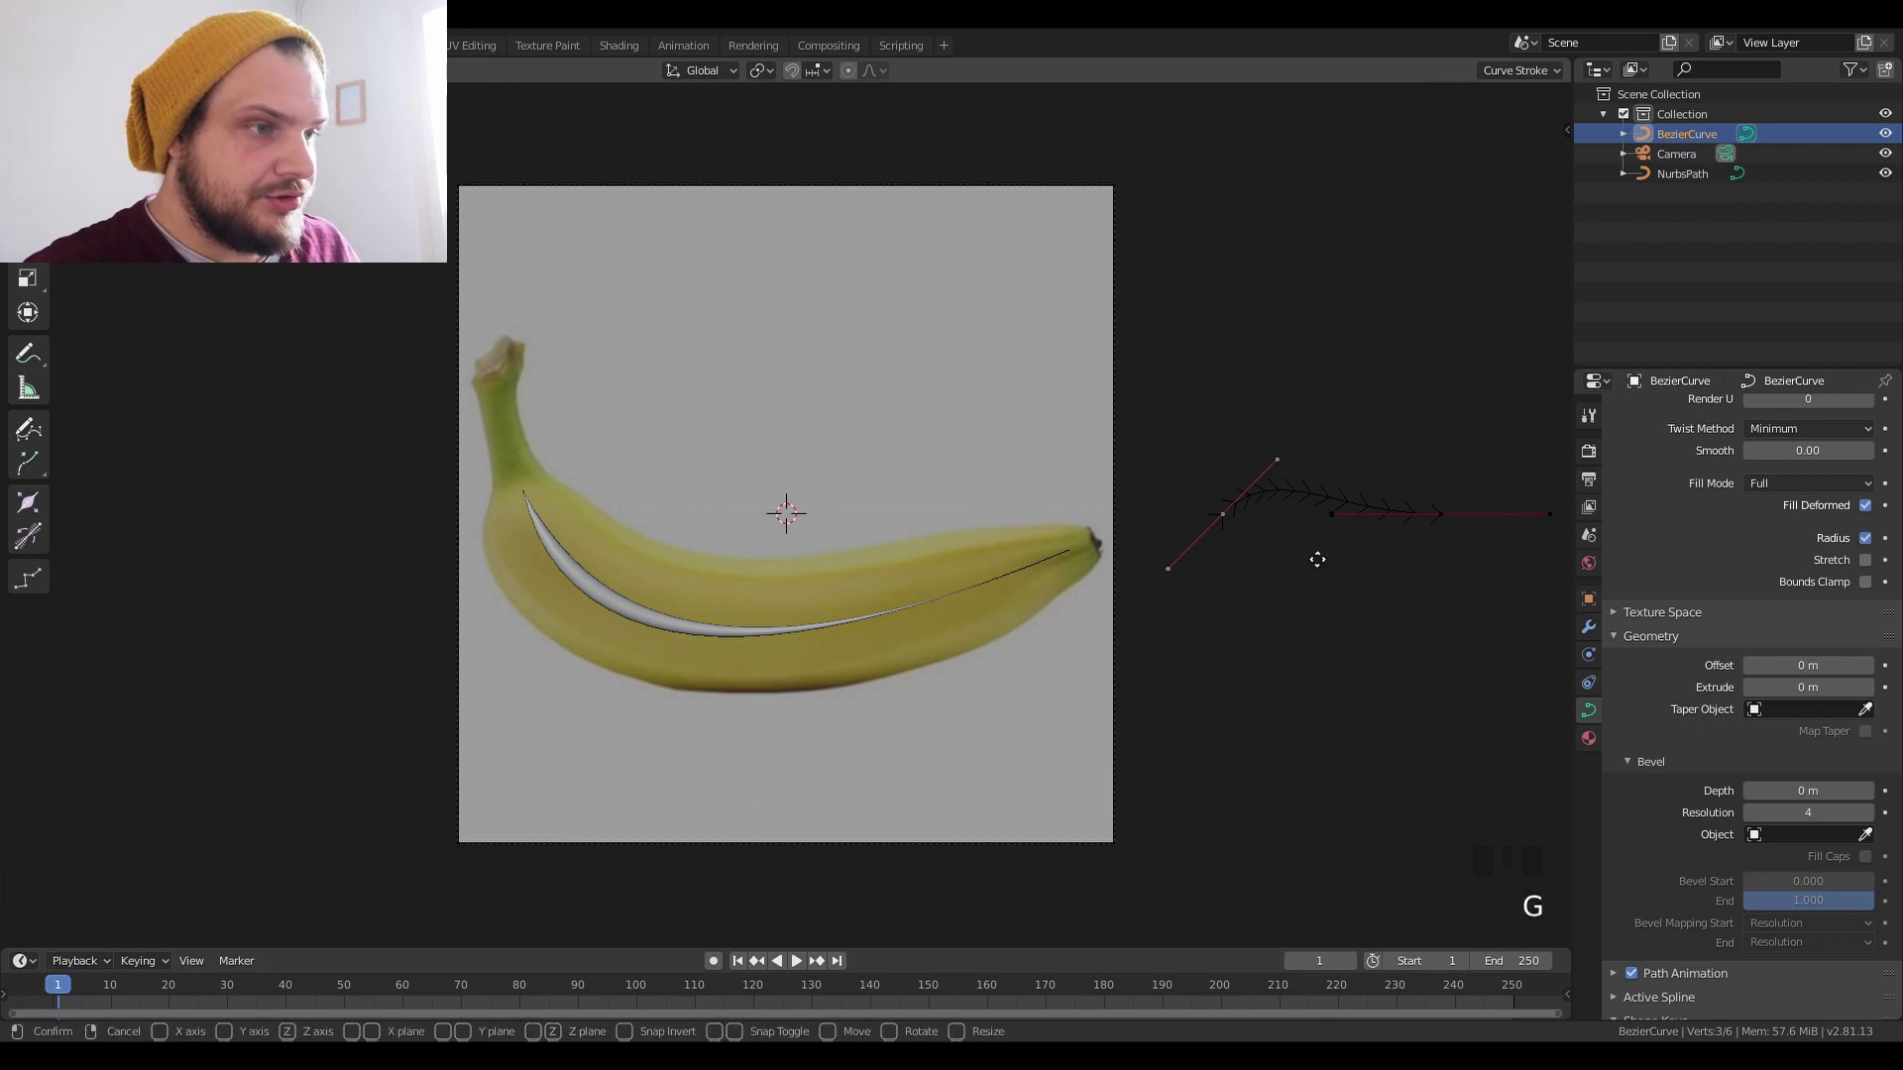
{"action": "key", "text": "y"}
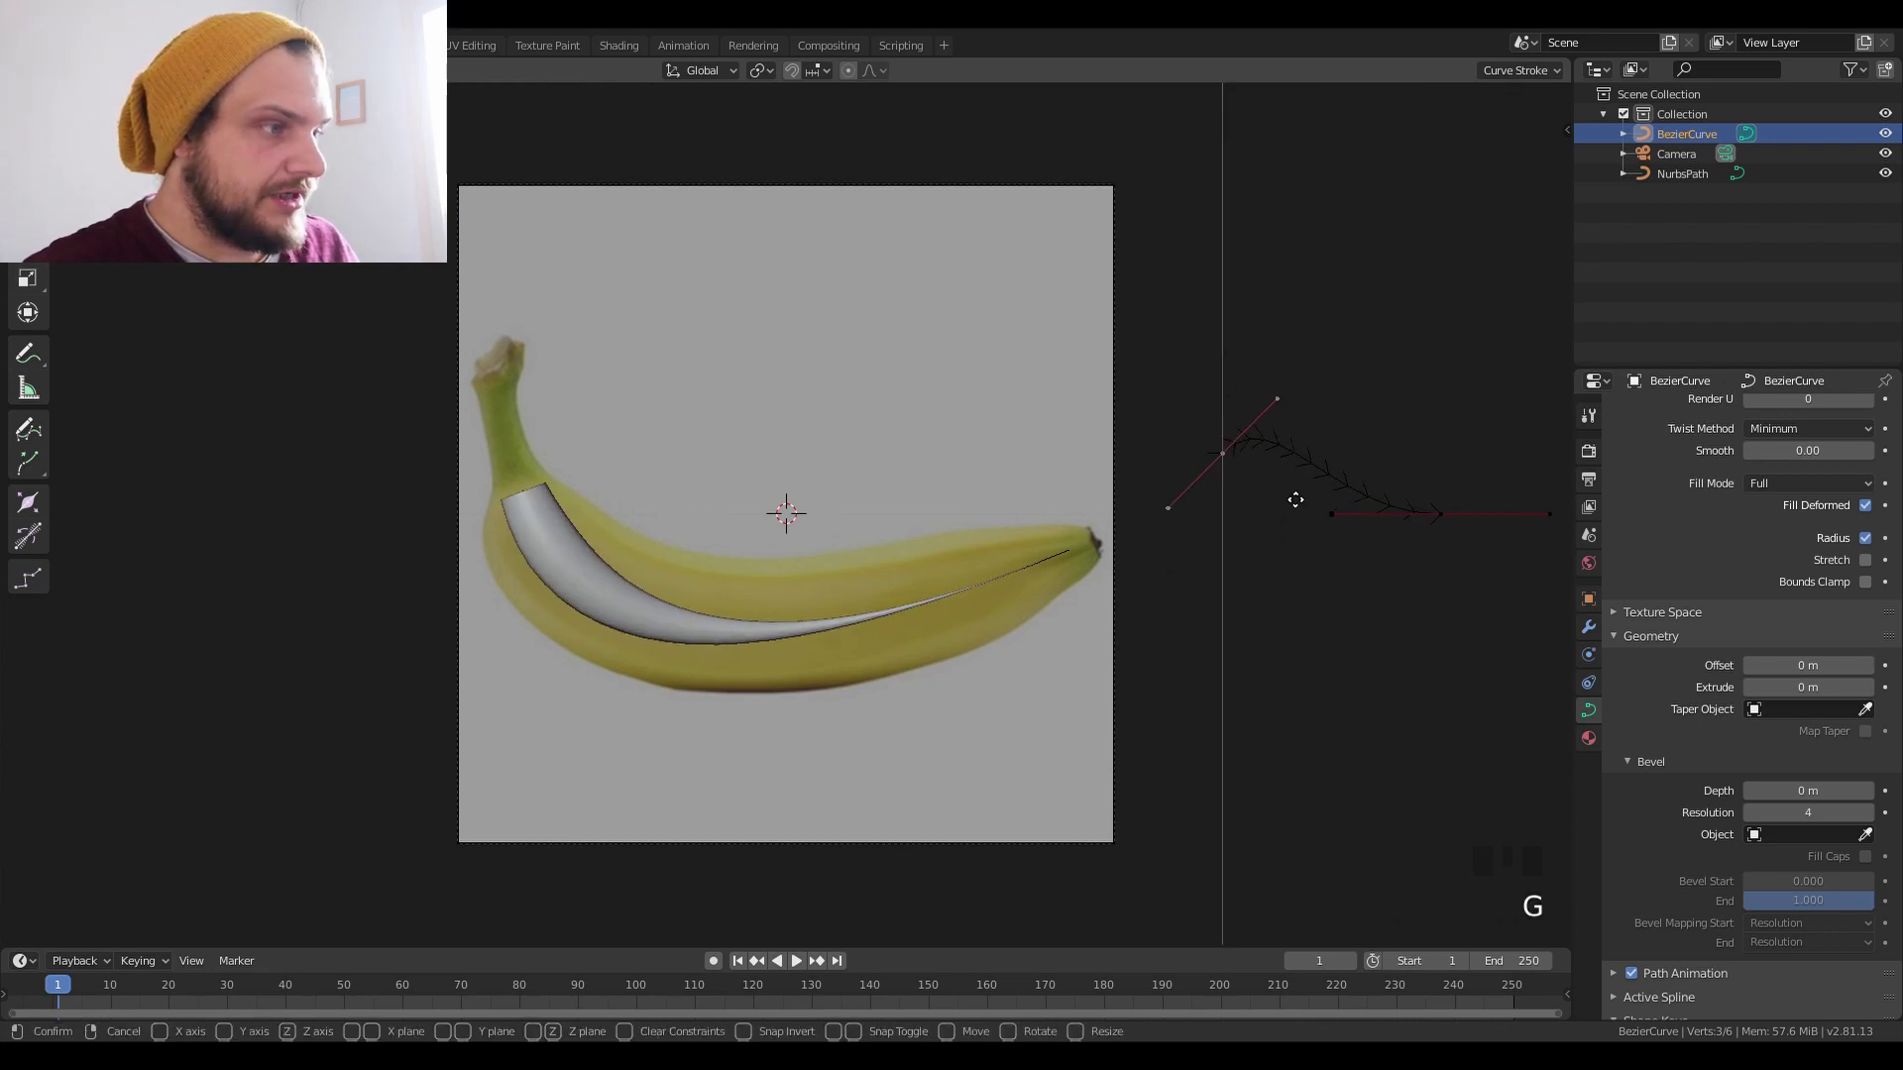
{"action": "left_click", "coordinate": [1295, 496]}
{"action": "right_click", "coordinate": [1480, 505]}
{"action": "key", "text": "g"}
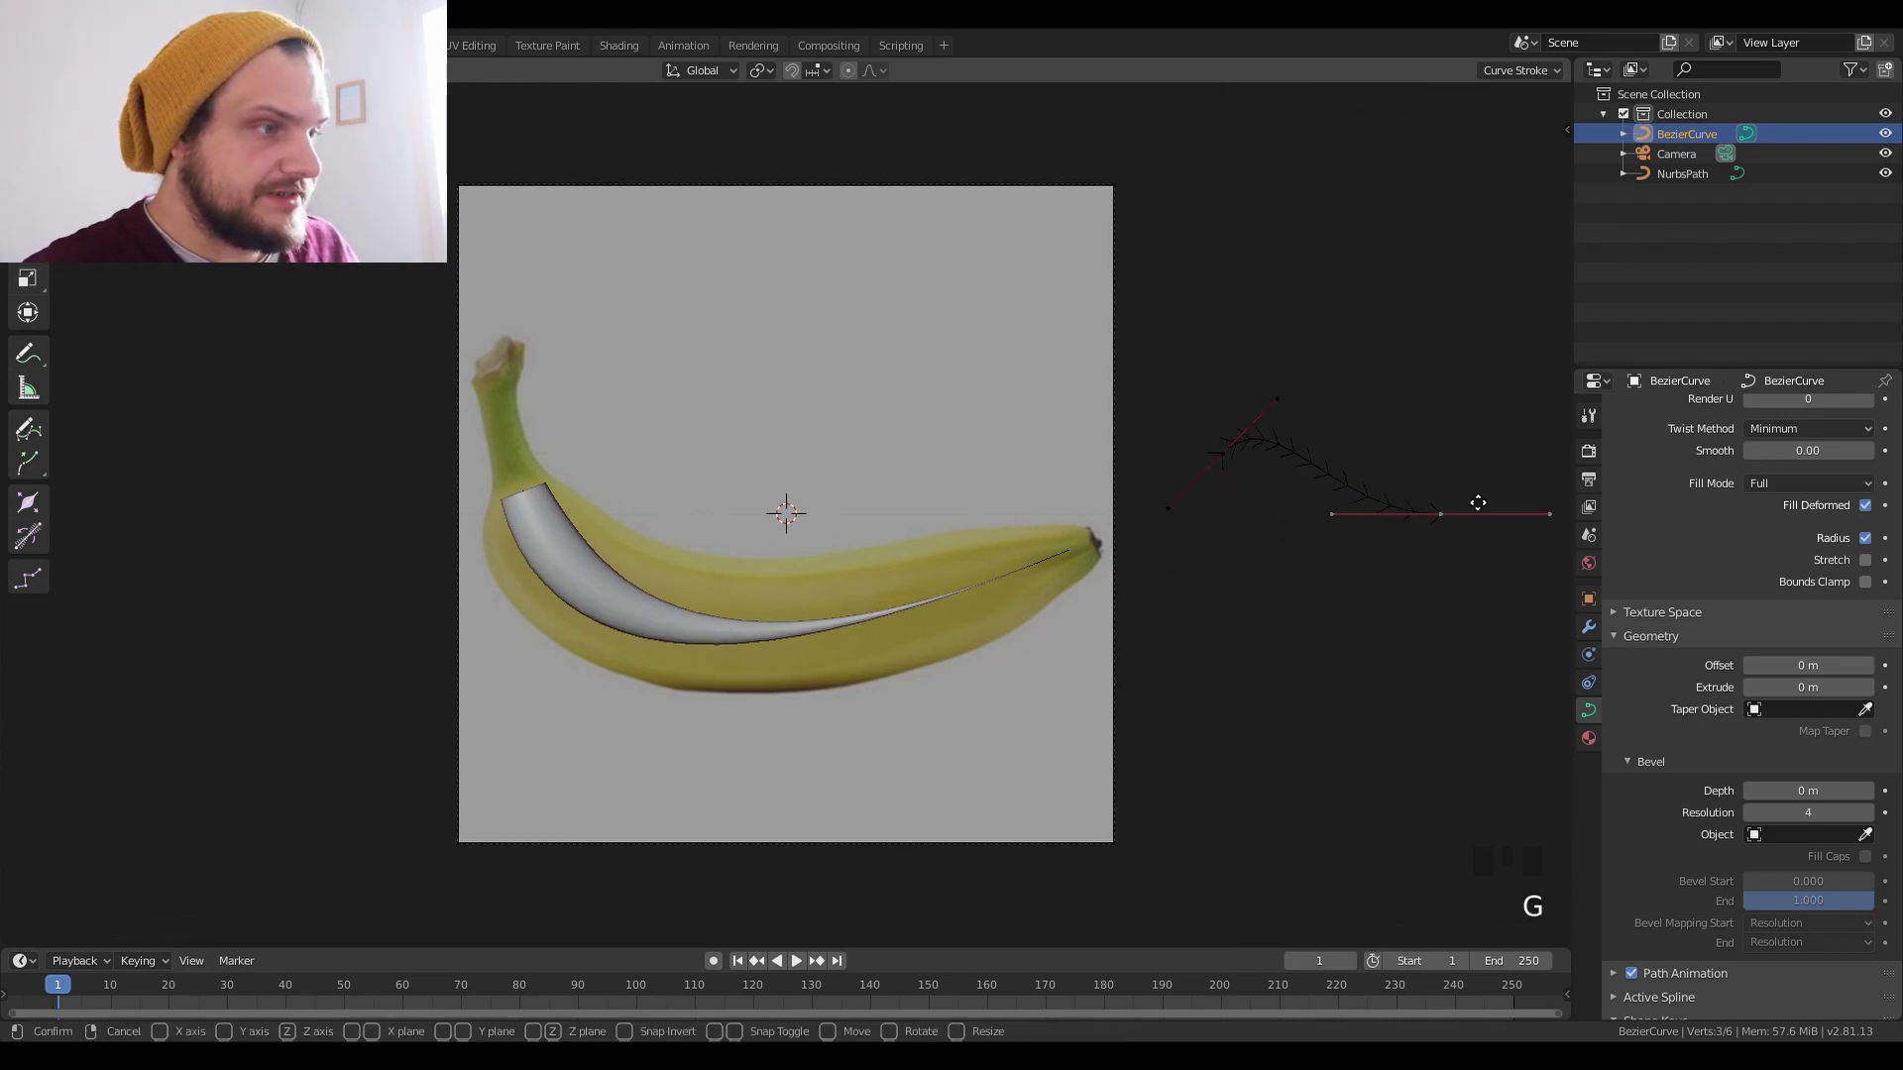
{"action": "key", "text": "y"}
{"action": "right_click", "coordinate": [1482, 426]}
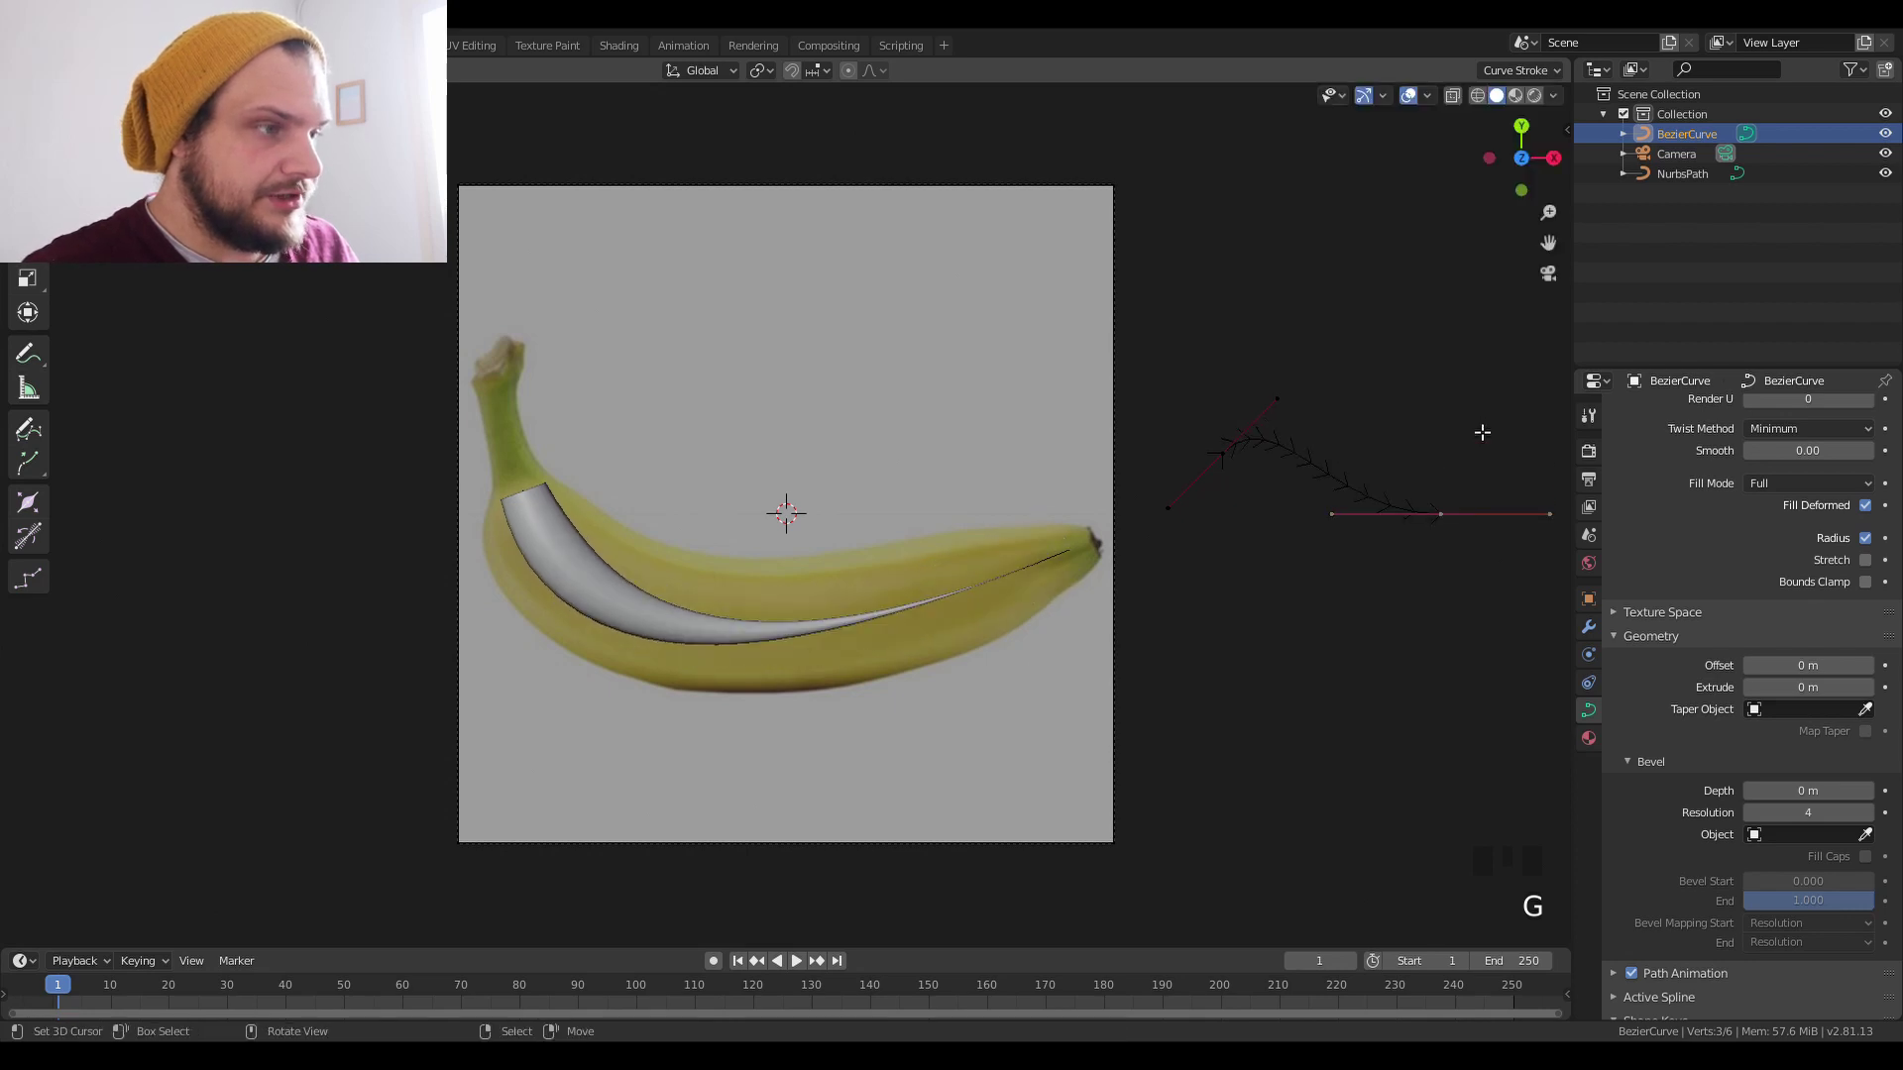
{"action": "key", "text": "r"}
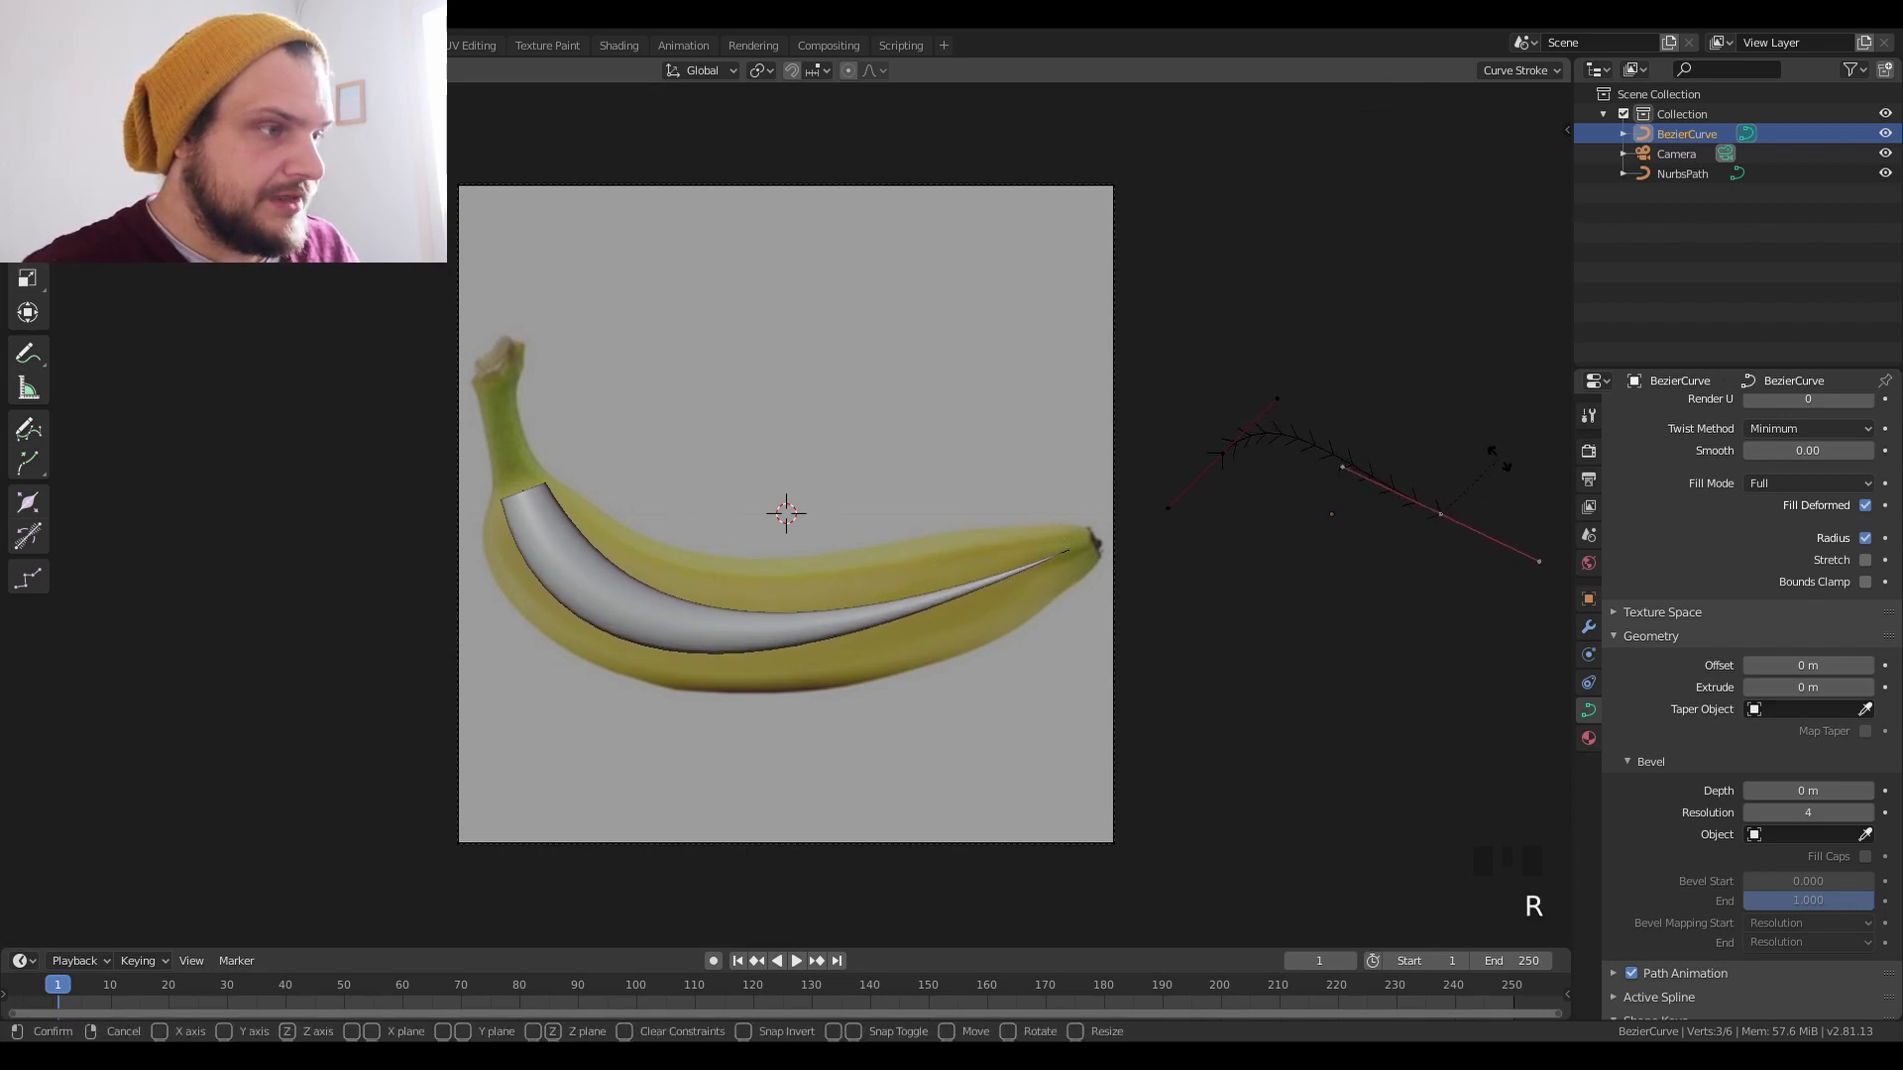
{"action": "left_click", "coordinate": [1522, 541]}
Raise the taper's right and left ends, angling the left handle nearly upright.
{"action": "key", "text": "g"}
{"action": "key", "text": "z"}
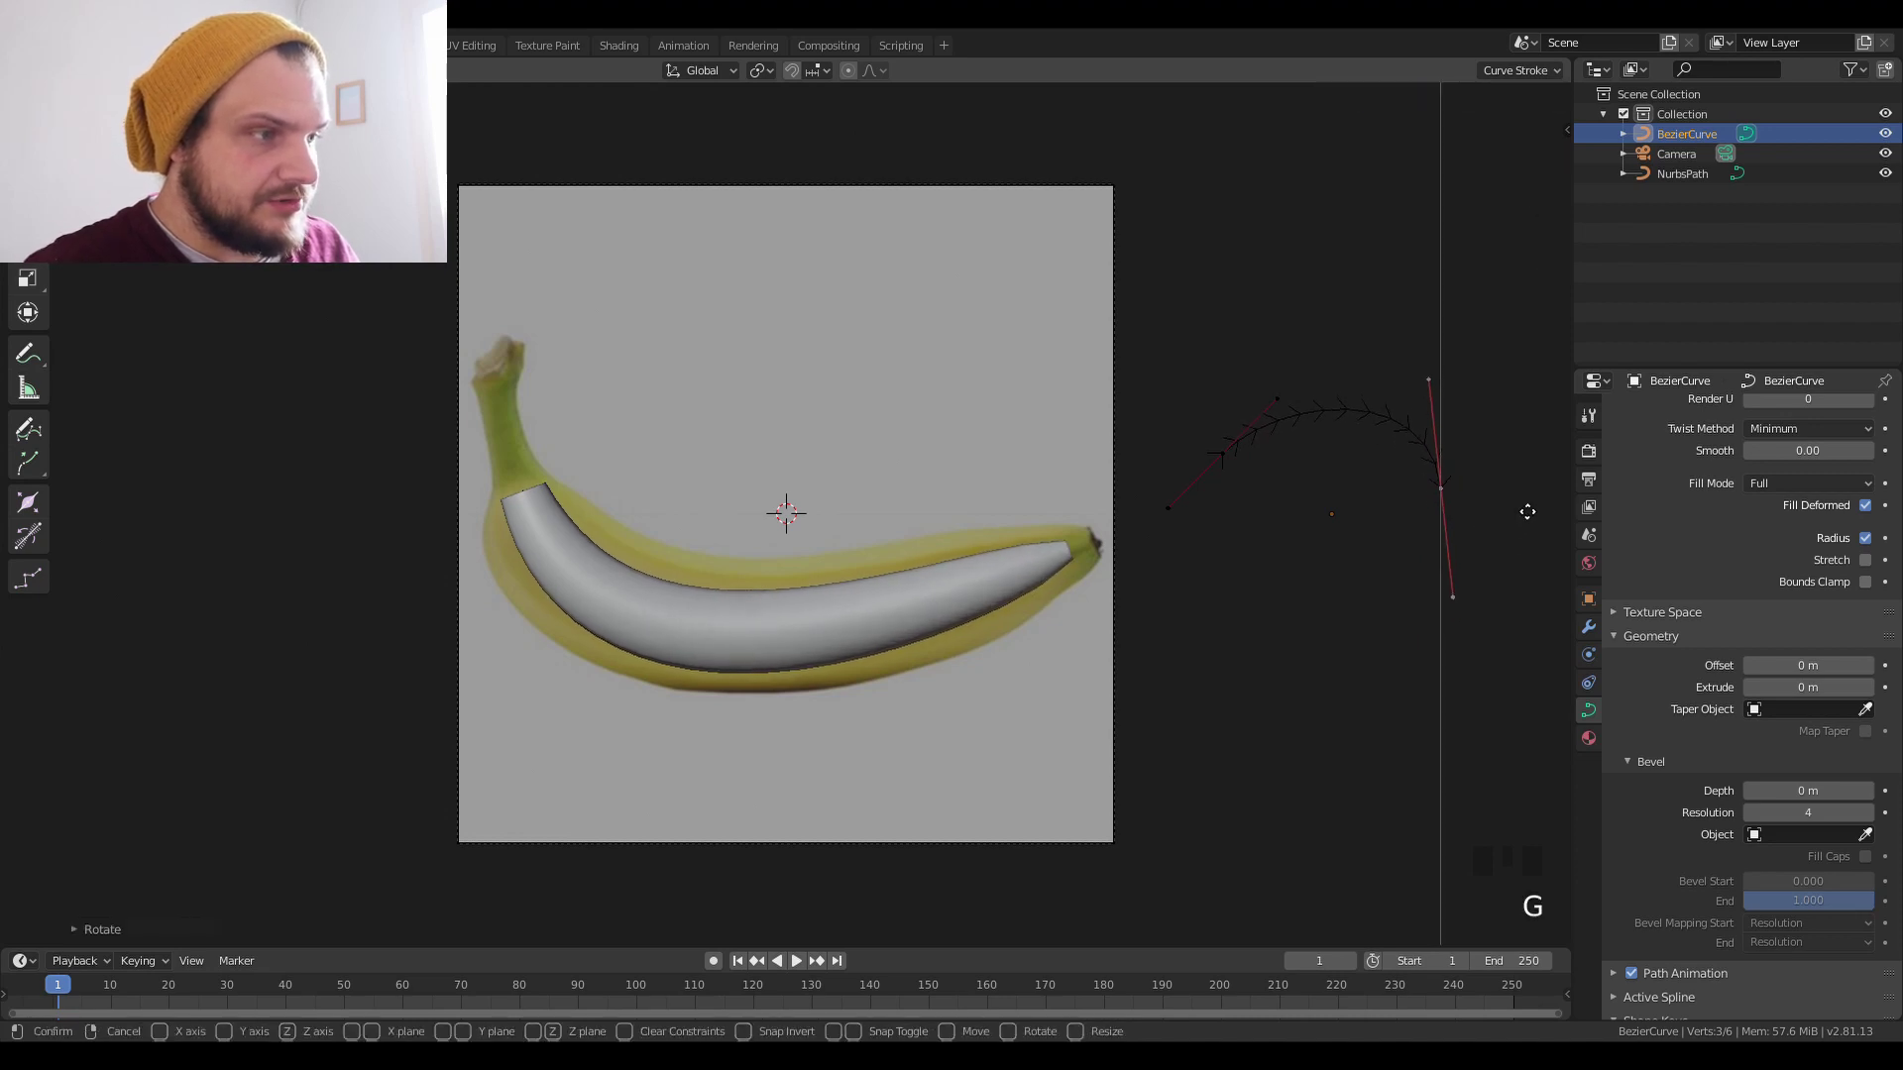
{"action": "left_click", "coordinate": [1526, 483]}
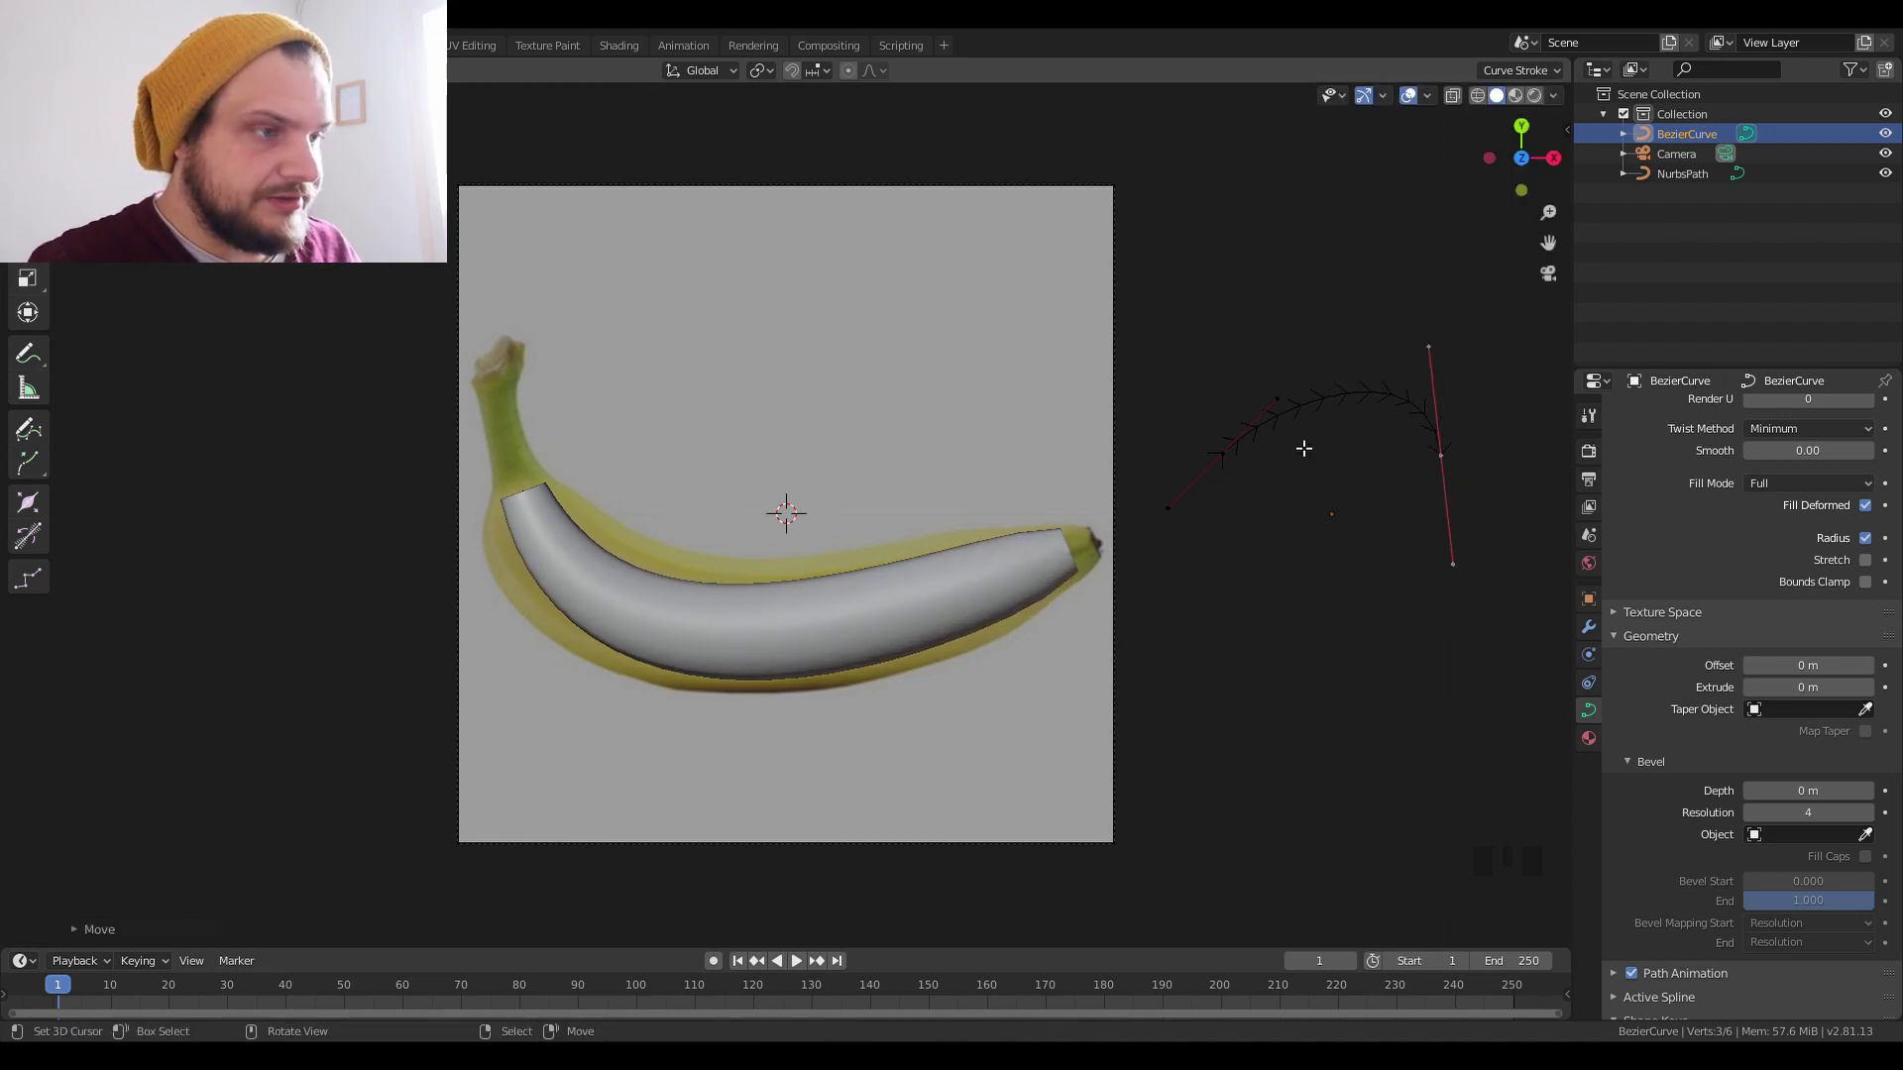
{"action": "right_click", "coordinate": [1234, 458]}
{"action": "key", "text": "r"}
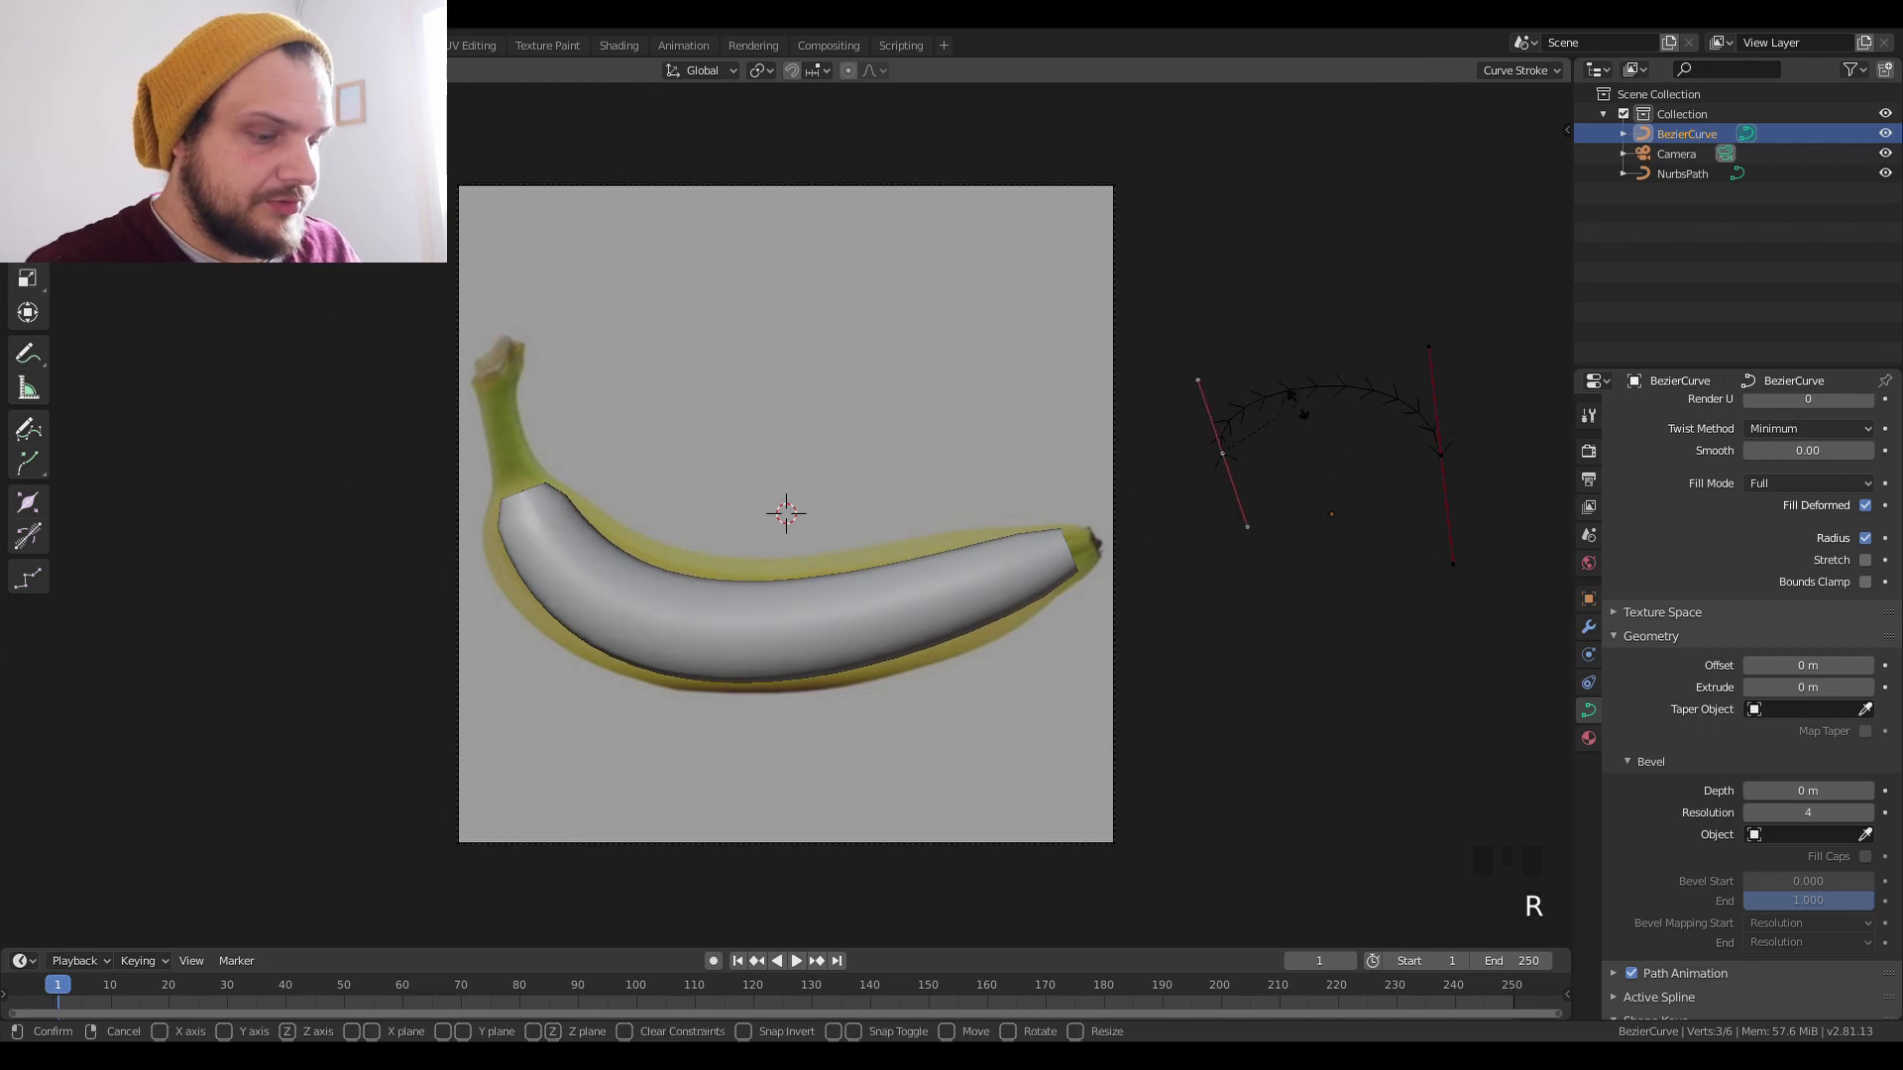
{"action": "left_click", "coordinate": [1338, 422]}
{"action": "key", "text": "g"}
{"action": "key", "text": "z"}
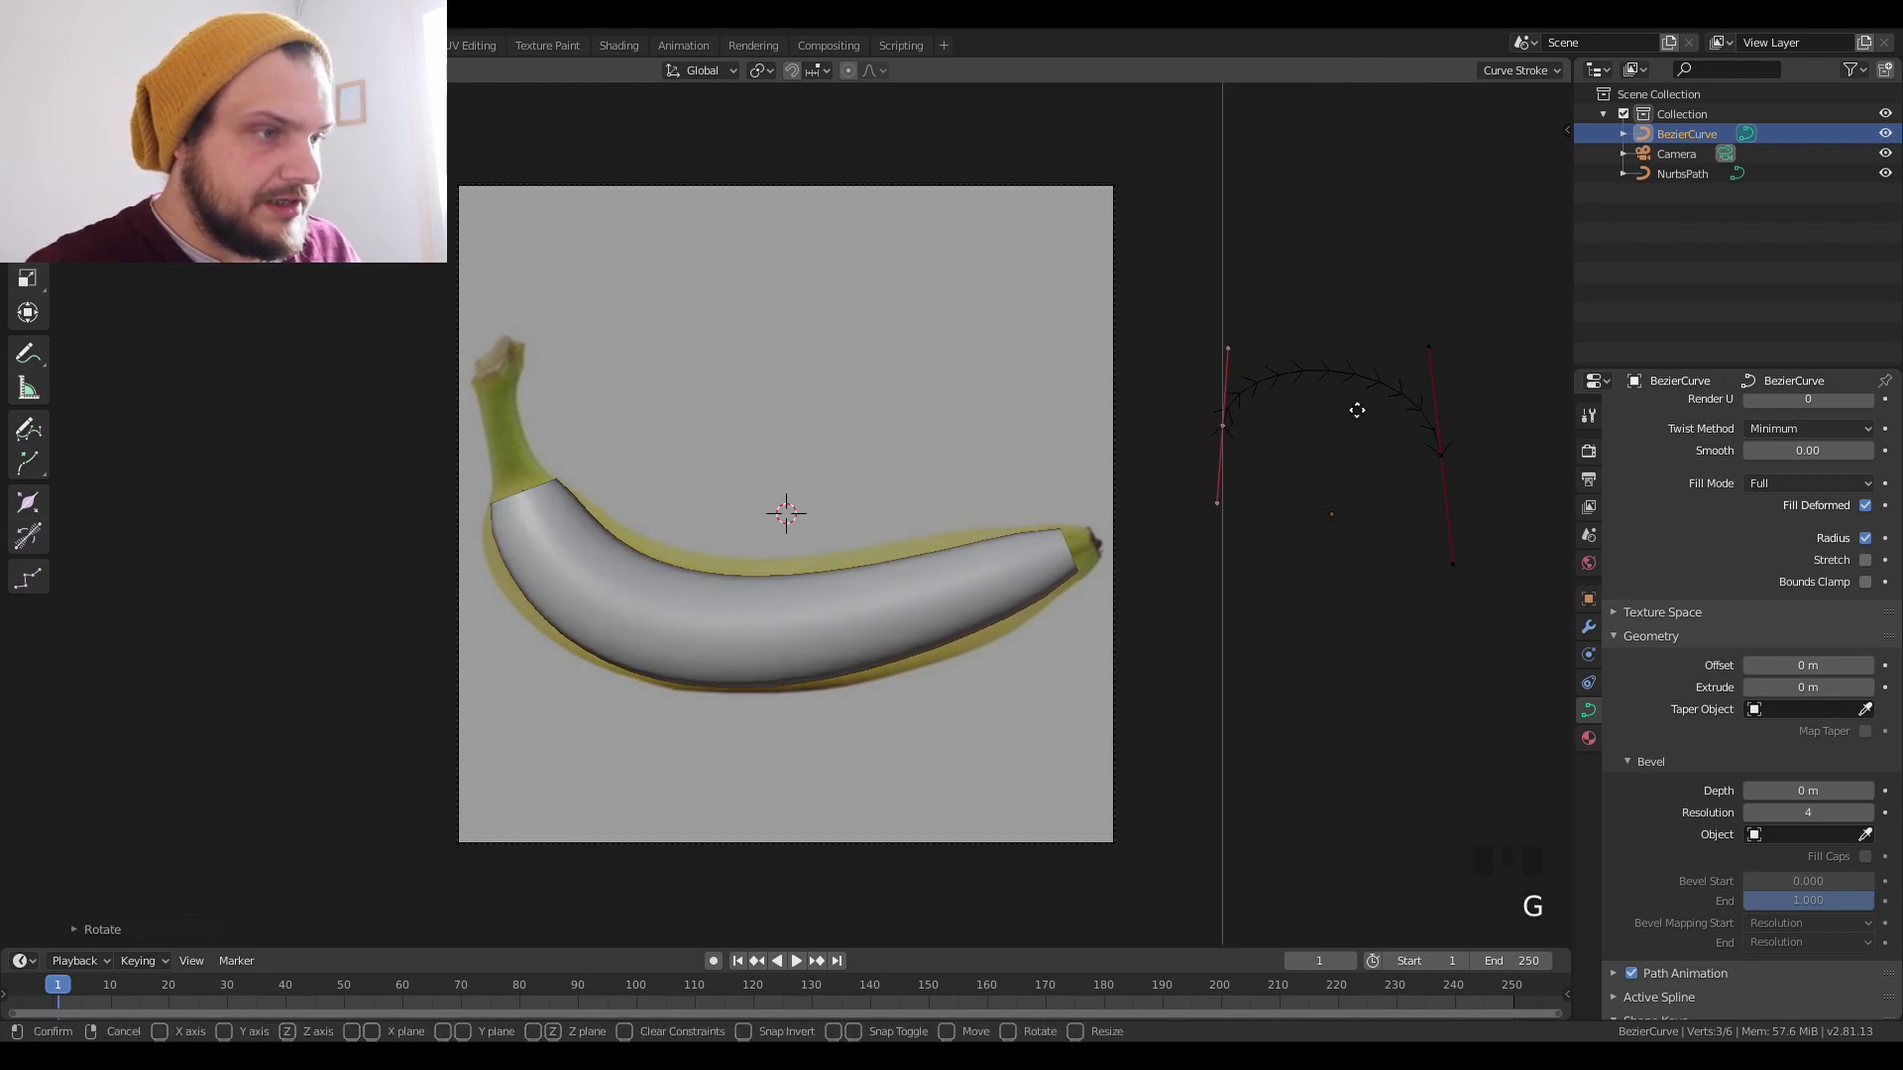
{"action": "left_click", "coordinate": [1357, 396]}
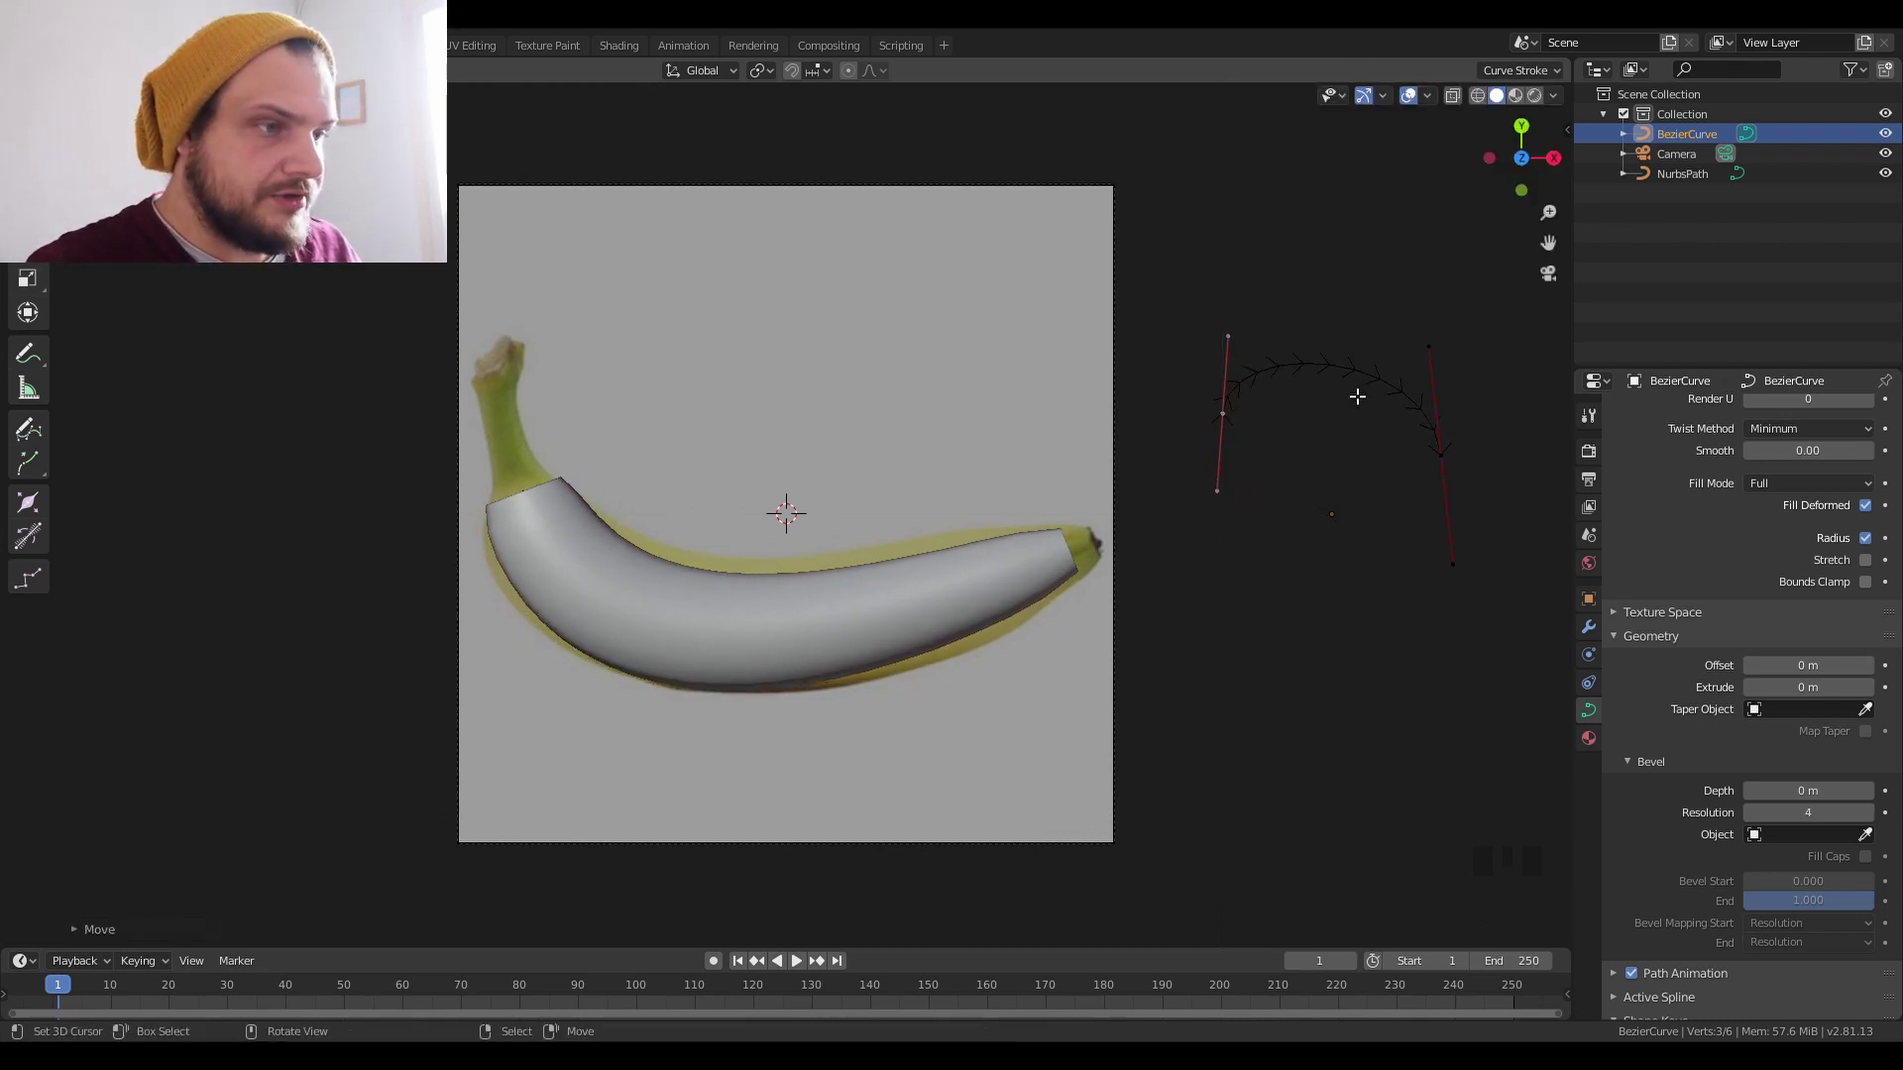
{"action": "key", "text": "r"}
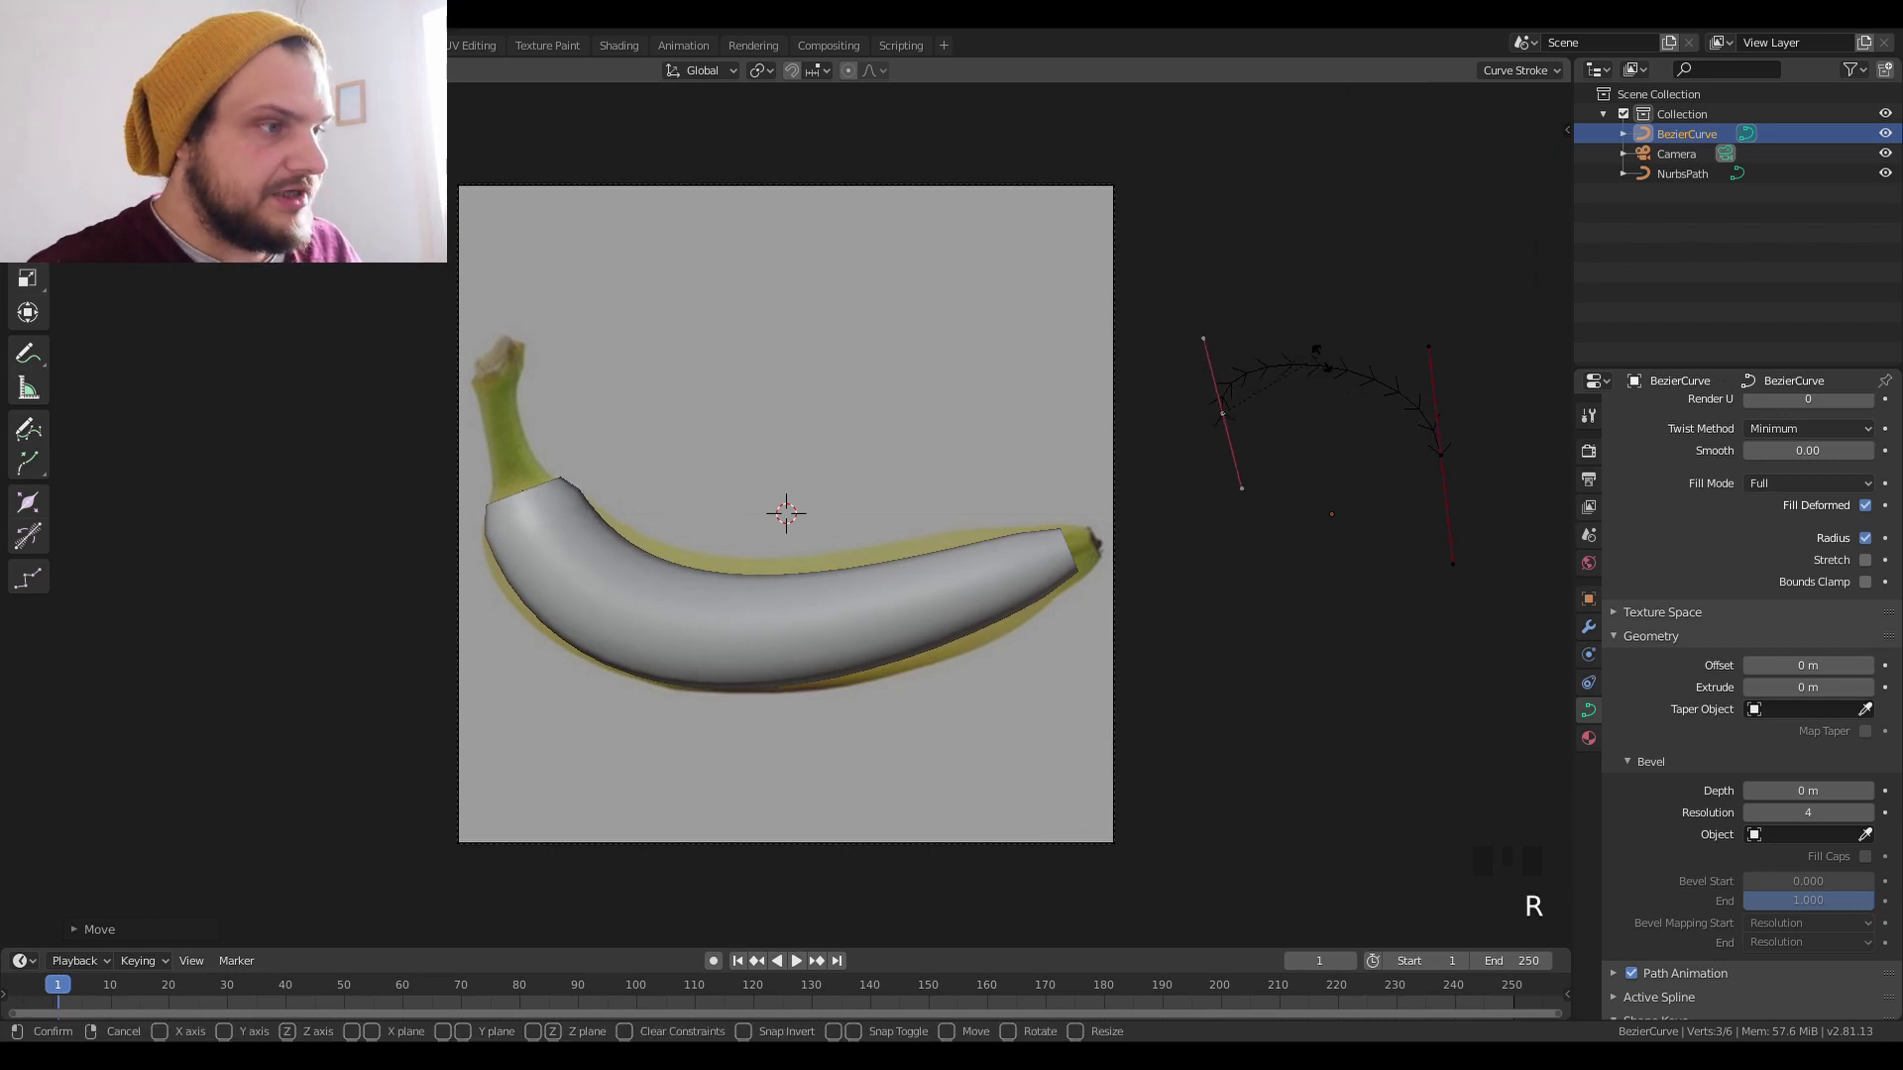
{"action": "left_click", "coordinate": [1356, 374]}
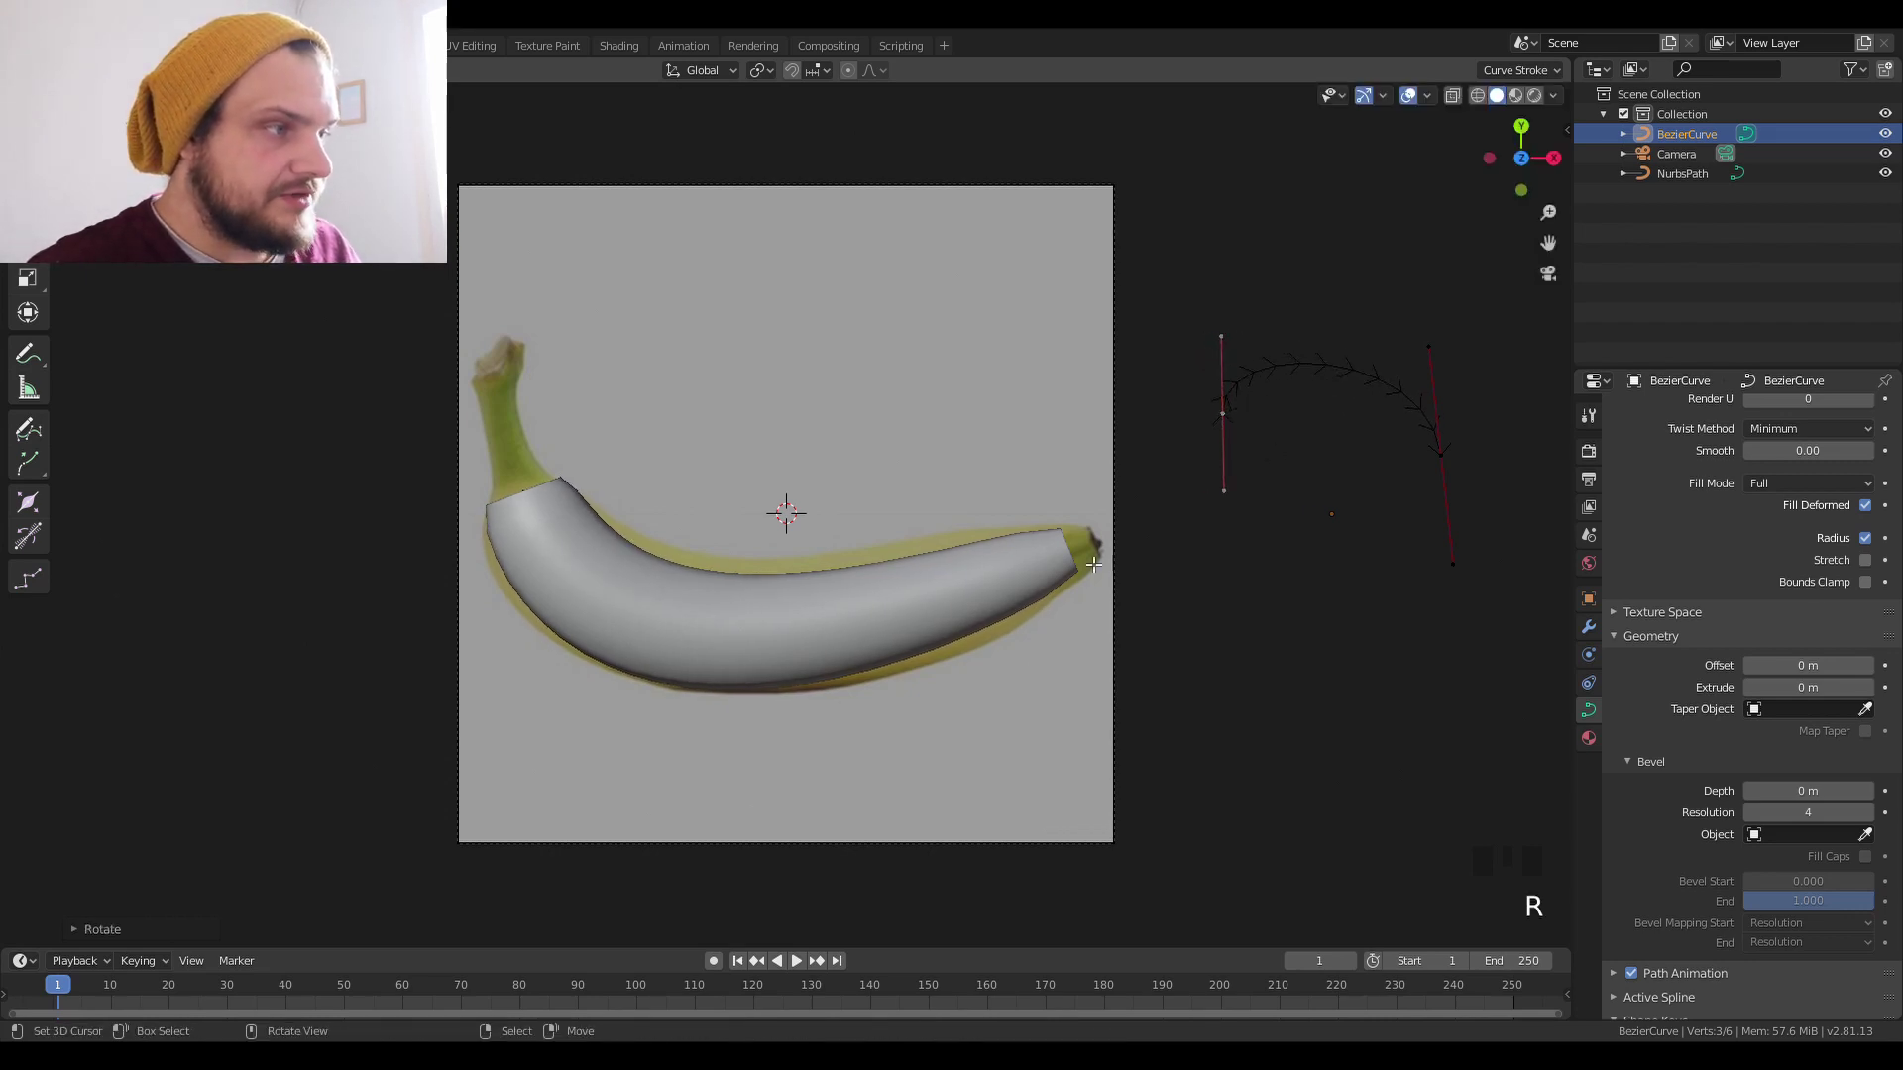
Move the taper's end control point to thin the banana and leave taper editing.
{"action": "right_click", "coordinate": [1445, 461]}
{"action": "key", "text": "g"}
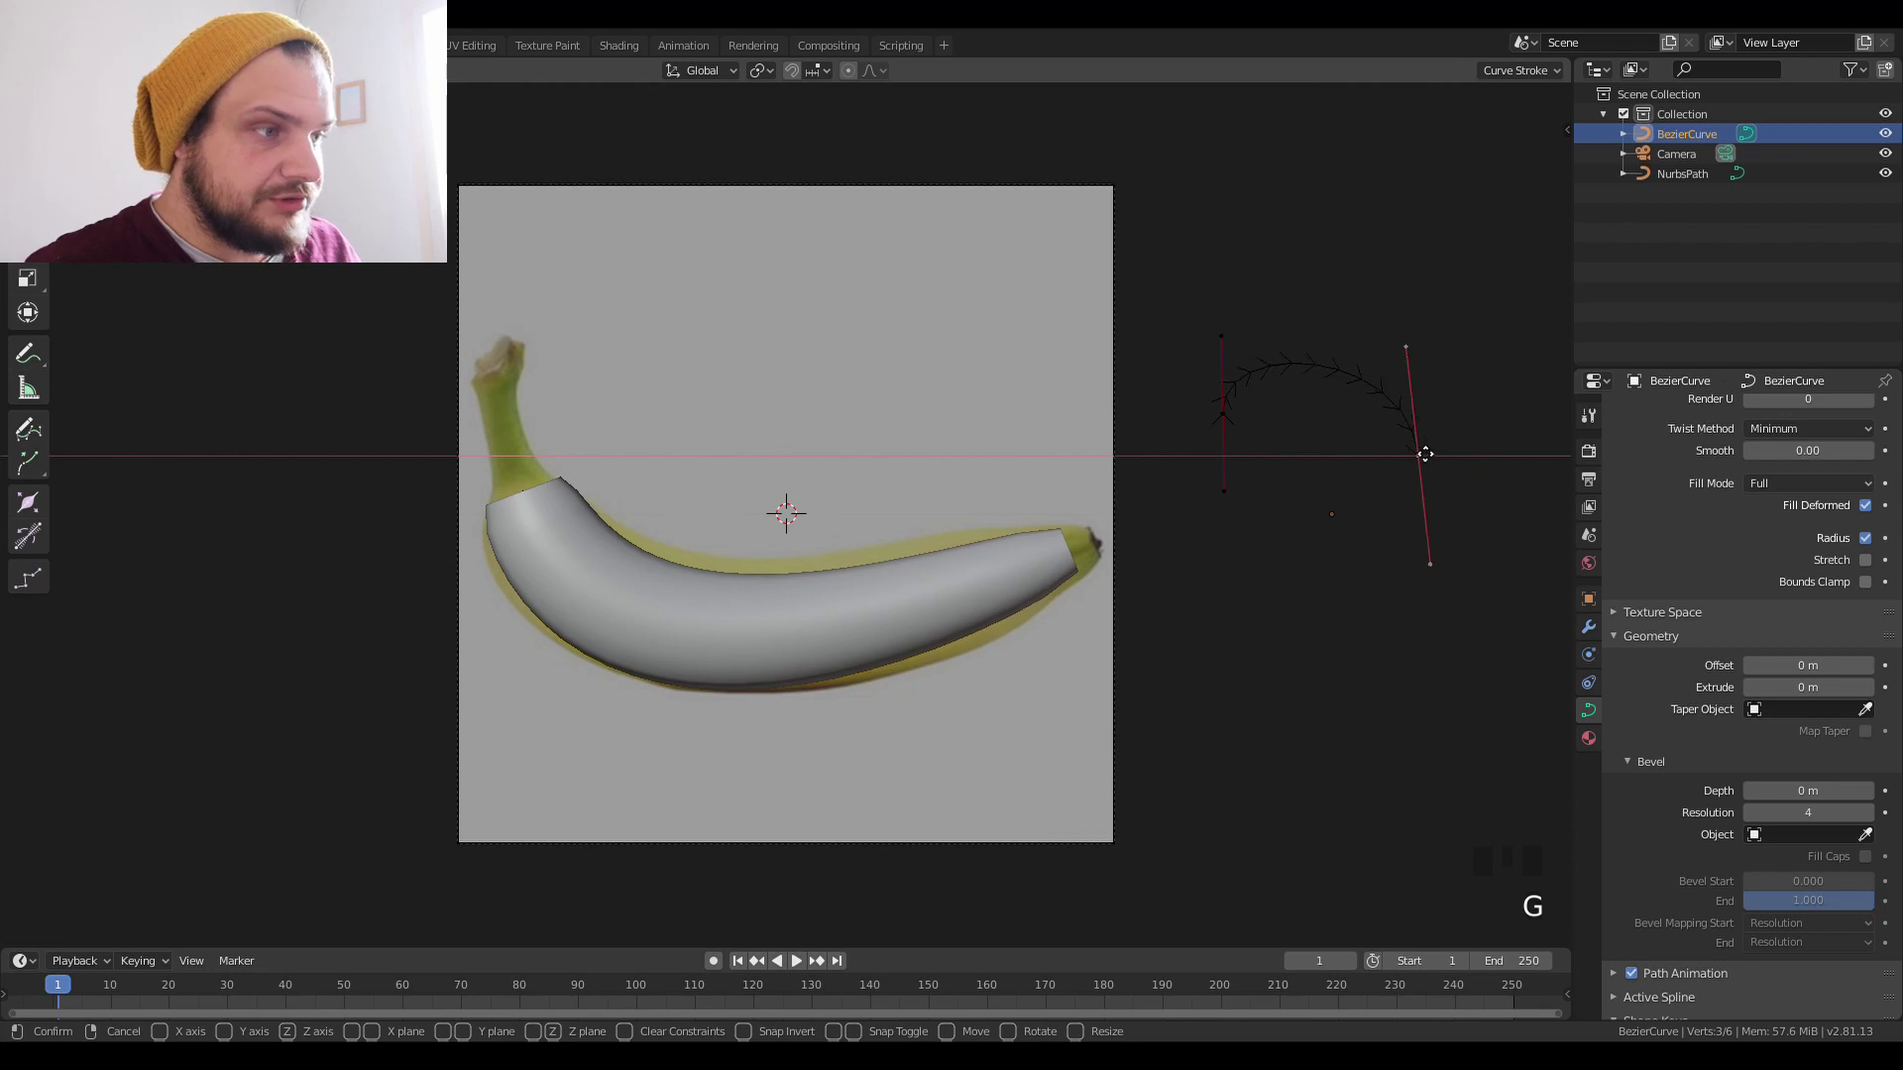
{"action": "key", "text": "g"}
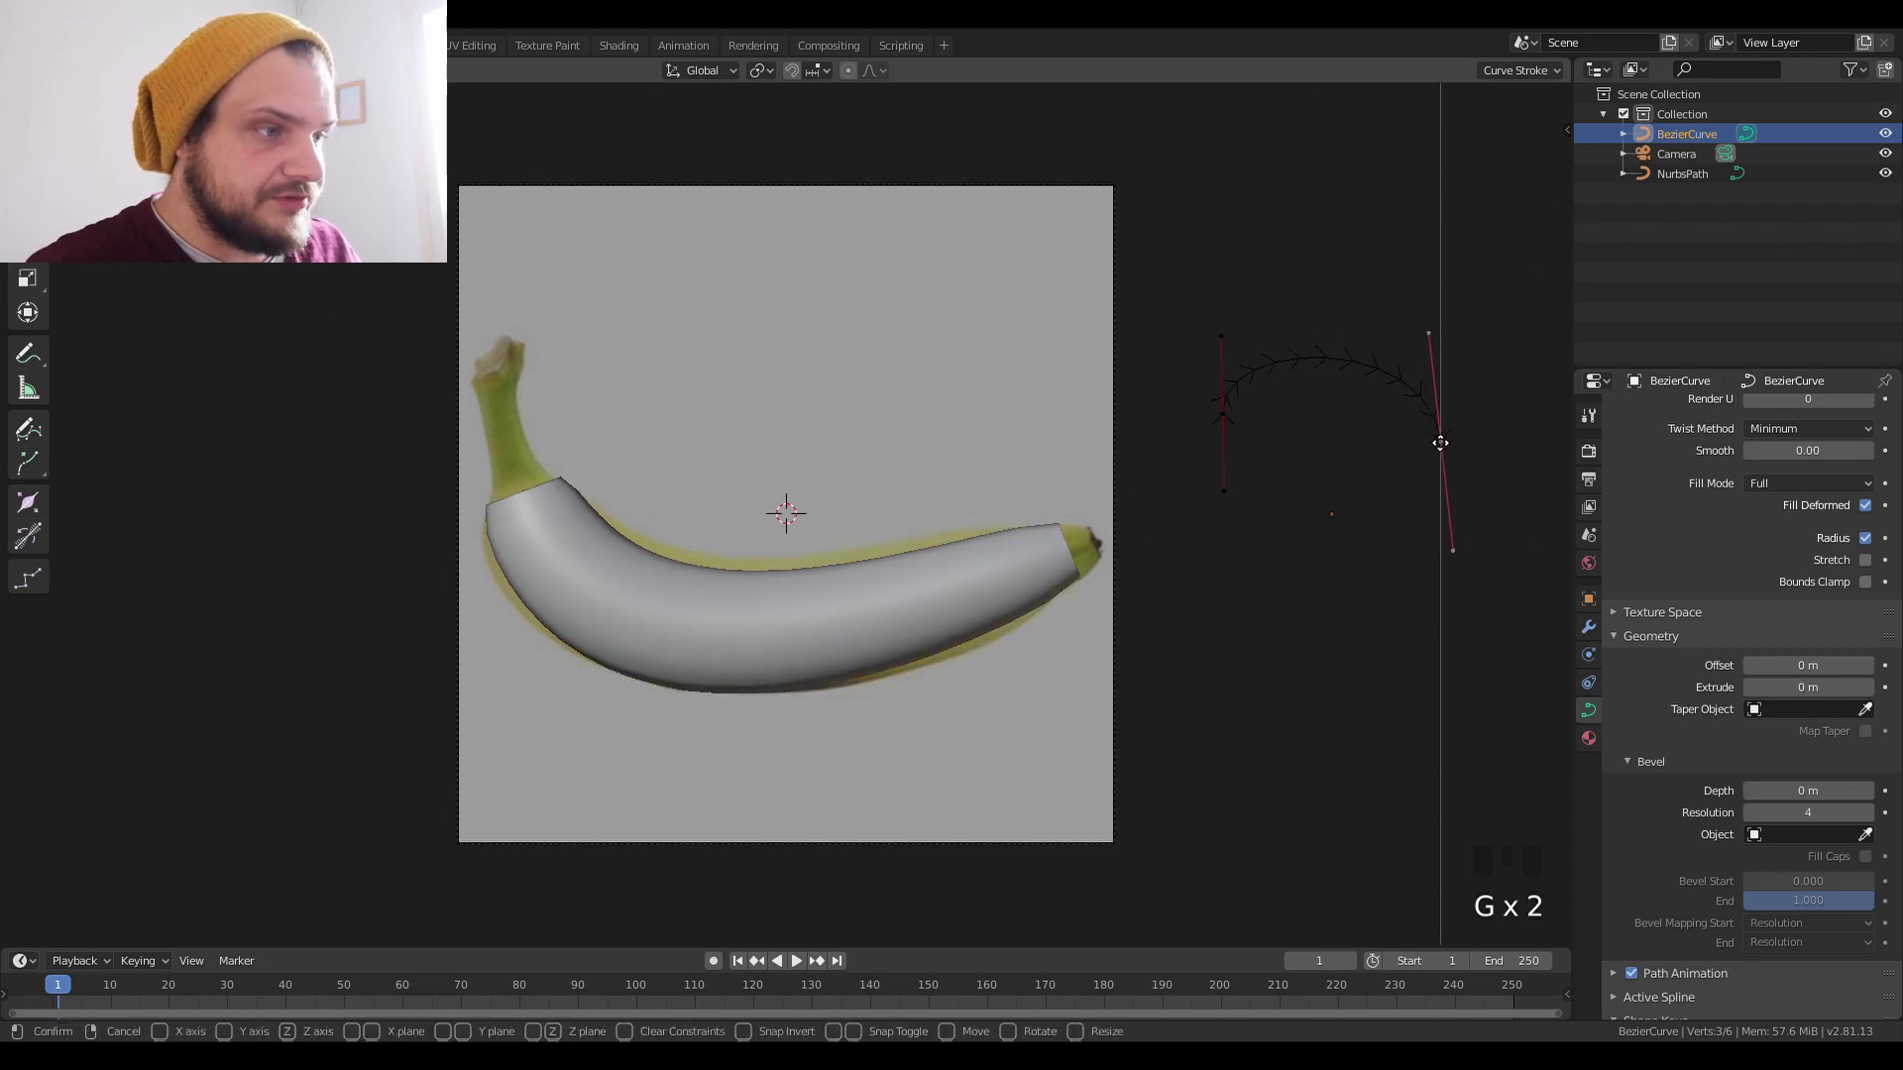
{"action": "left_click", "coordinate": [1440, 443]}
{"action": "key", "text": "Tab"}
{"action": "right_click", "coordinate": [844, 648]}
{"action": "key", "text": "Tab"}
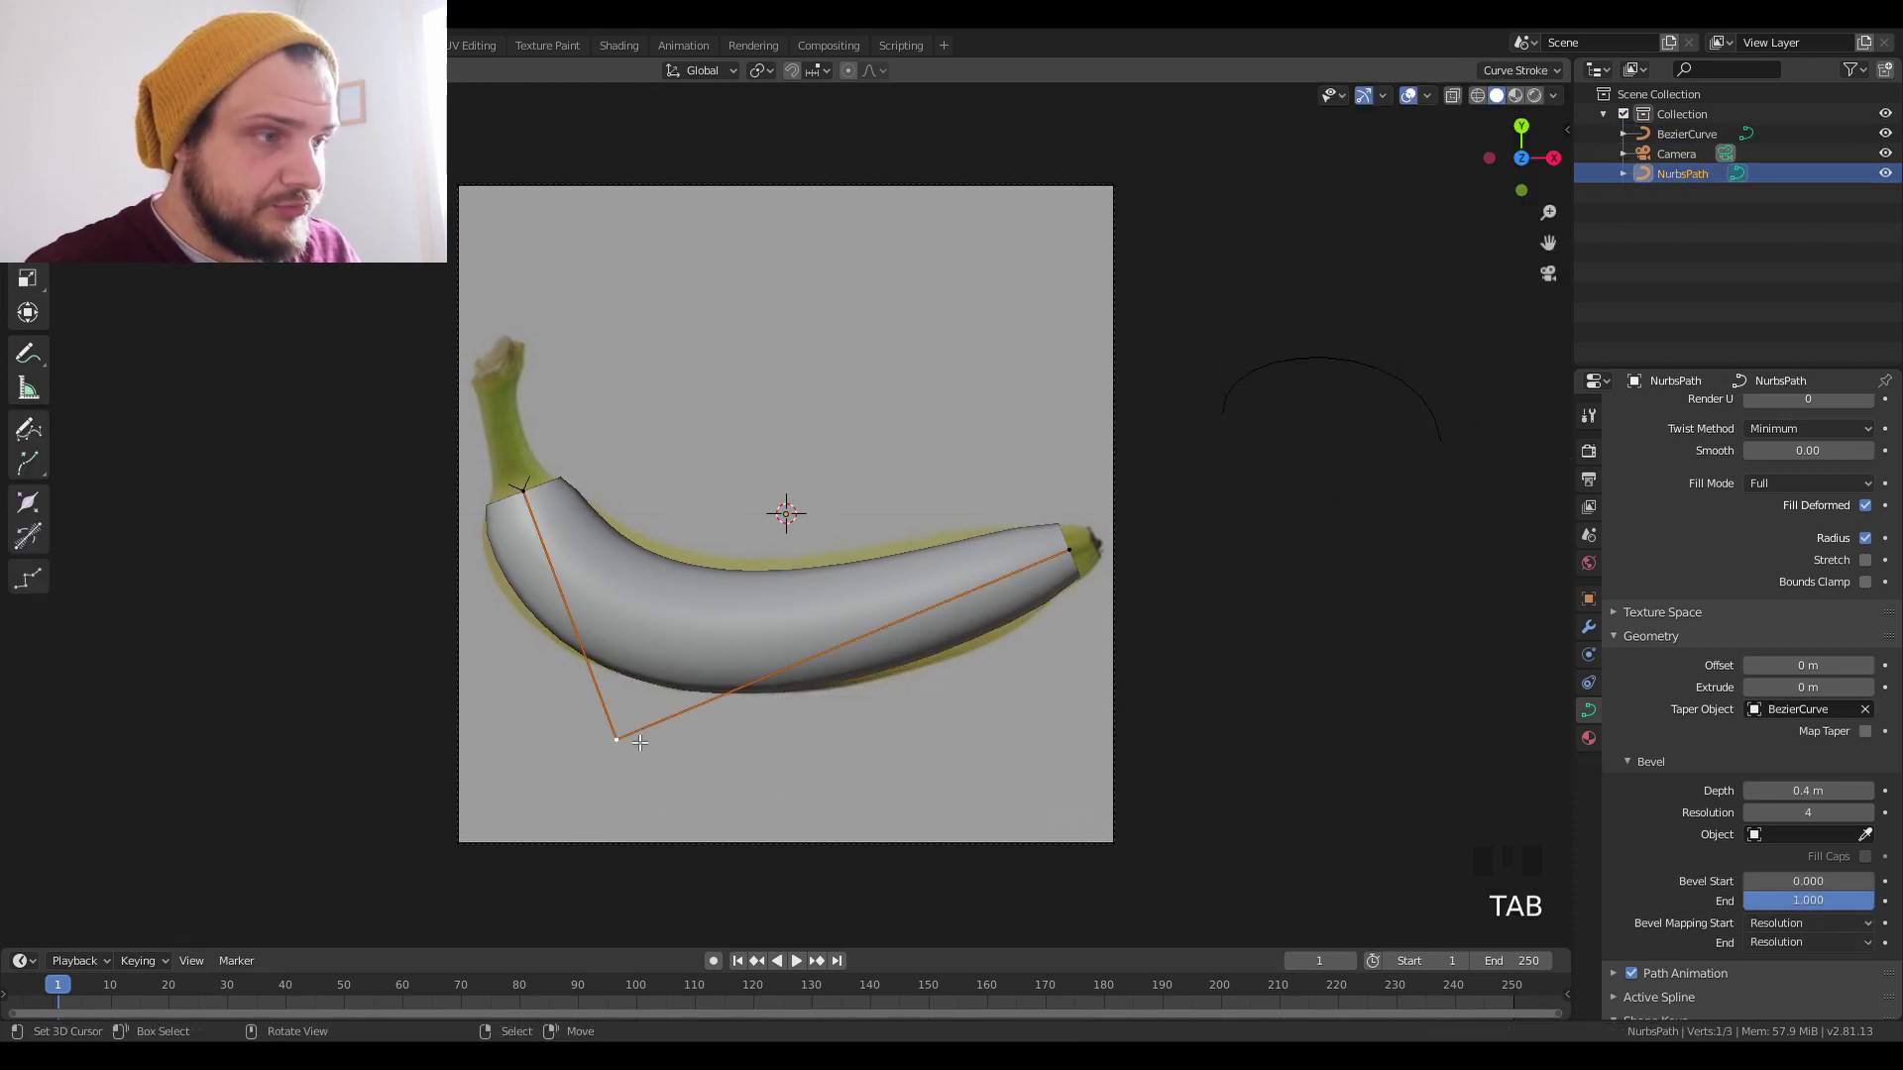
Move the path's lower point to hug the photo's outline and set bevel depth 0.436 m.
{"action": "right_click", "coordinate": [639, 743]}
{"action": "key", "text": "g"}
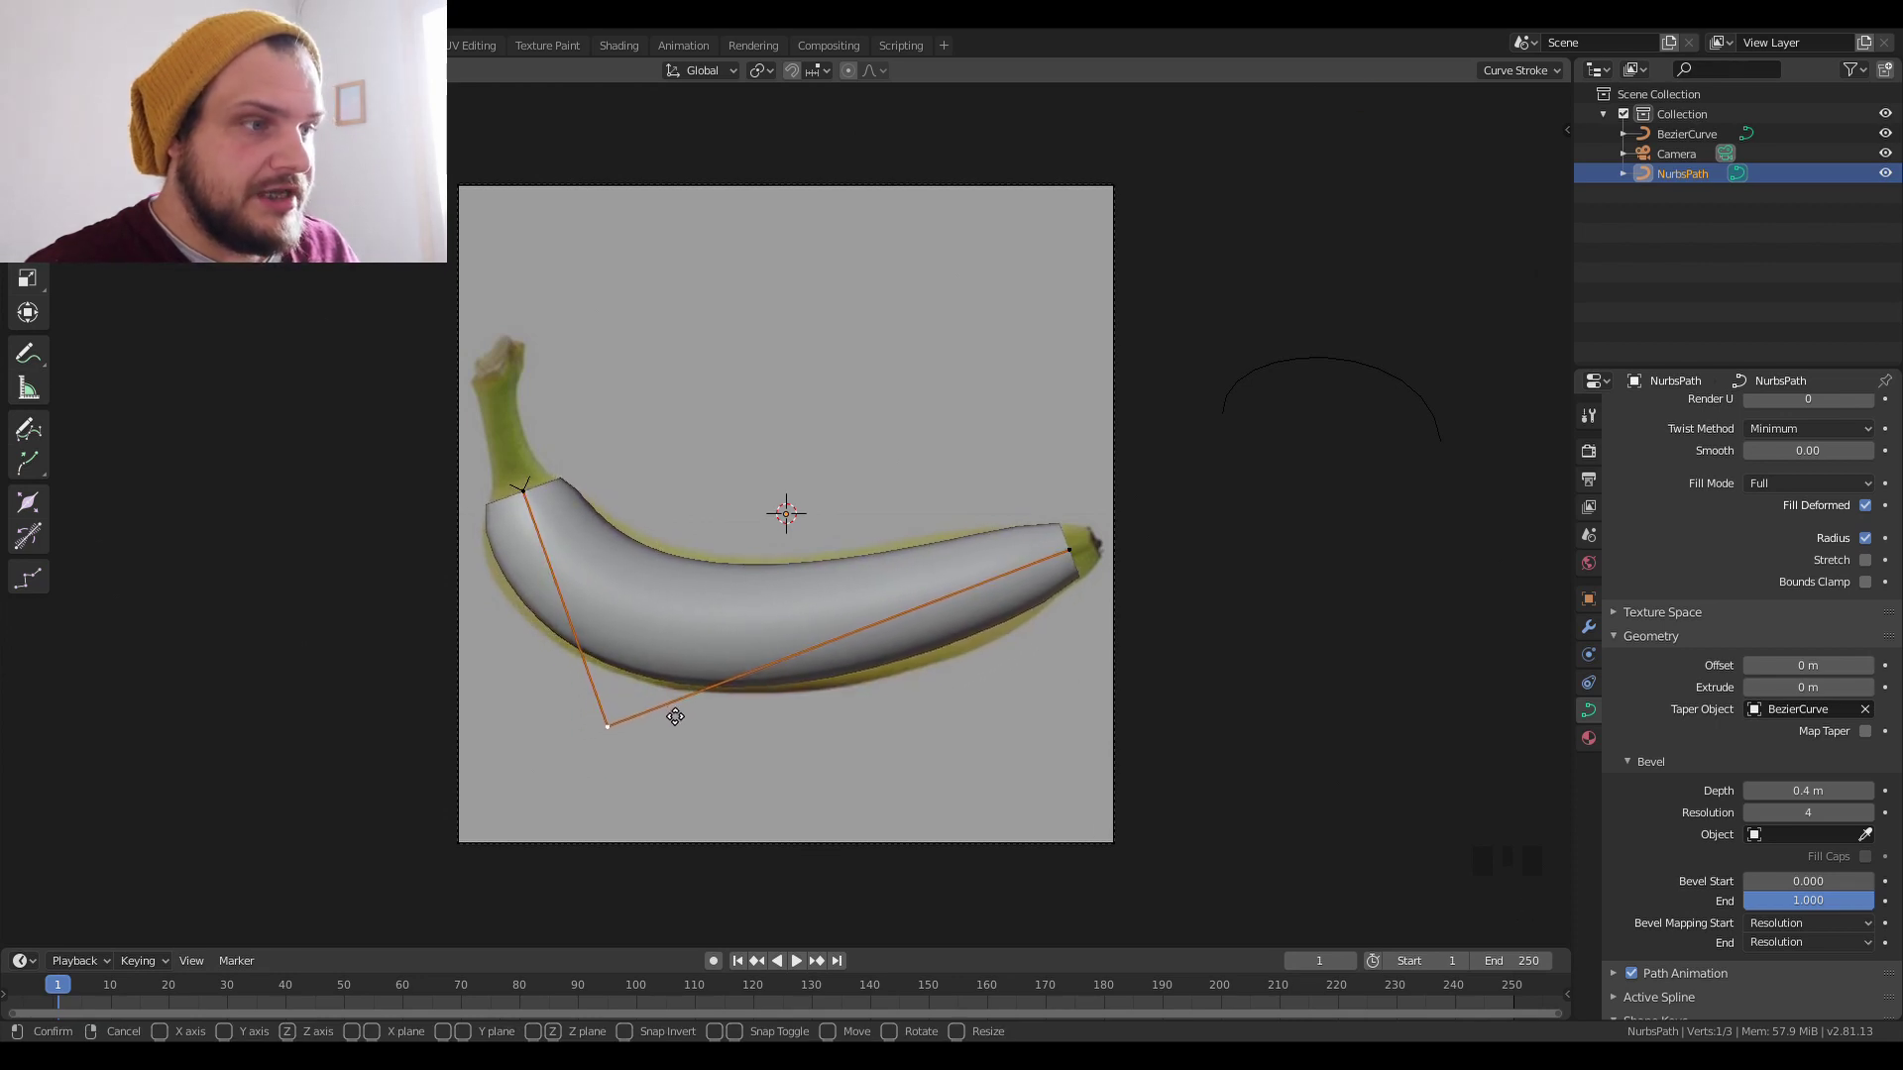
{"action": "left_click", "coordinate": [678, 716]}
{"action": "key", "text": "Tab"}
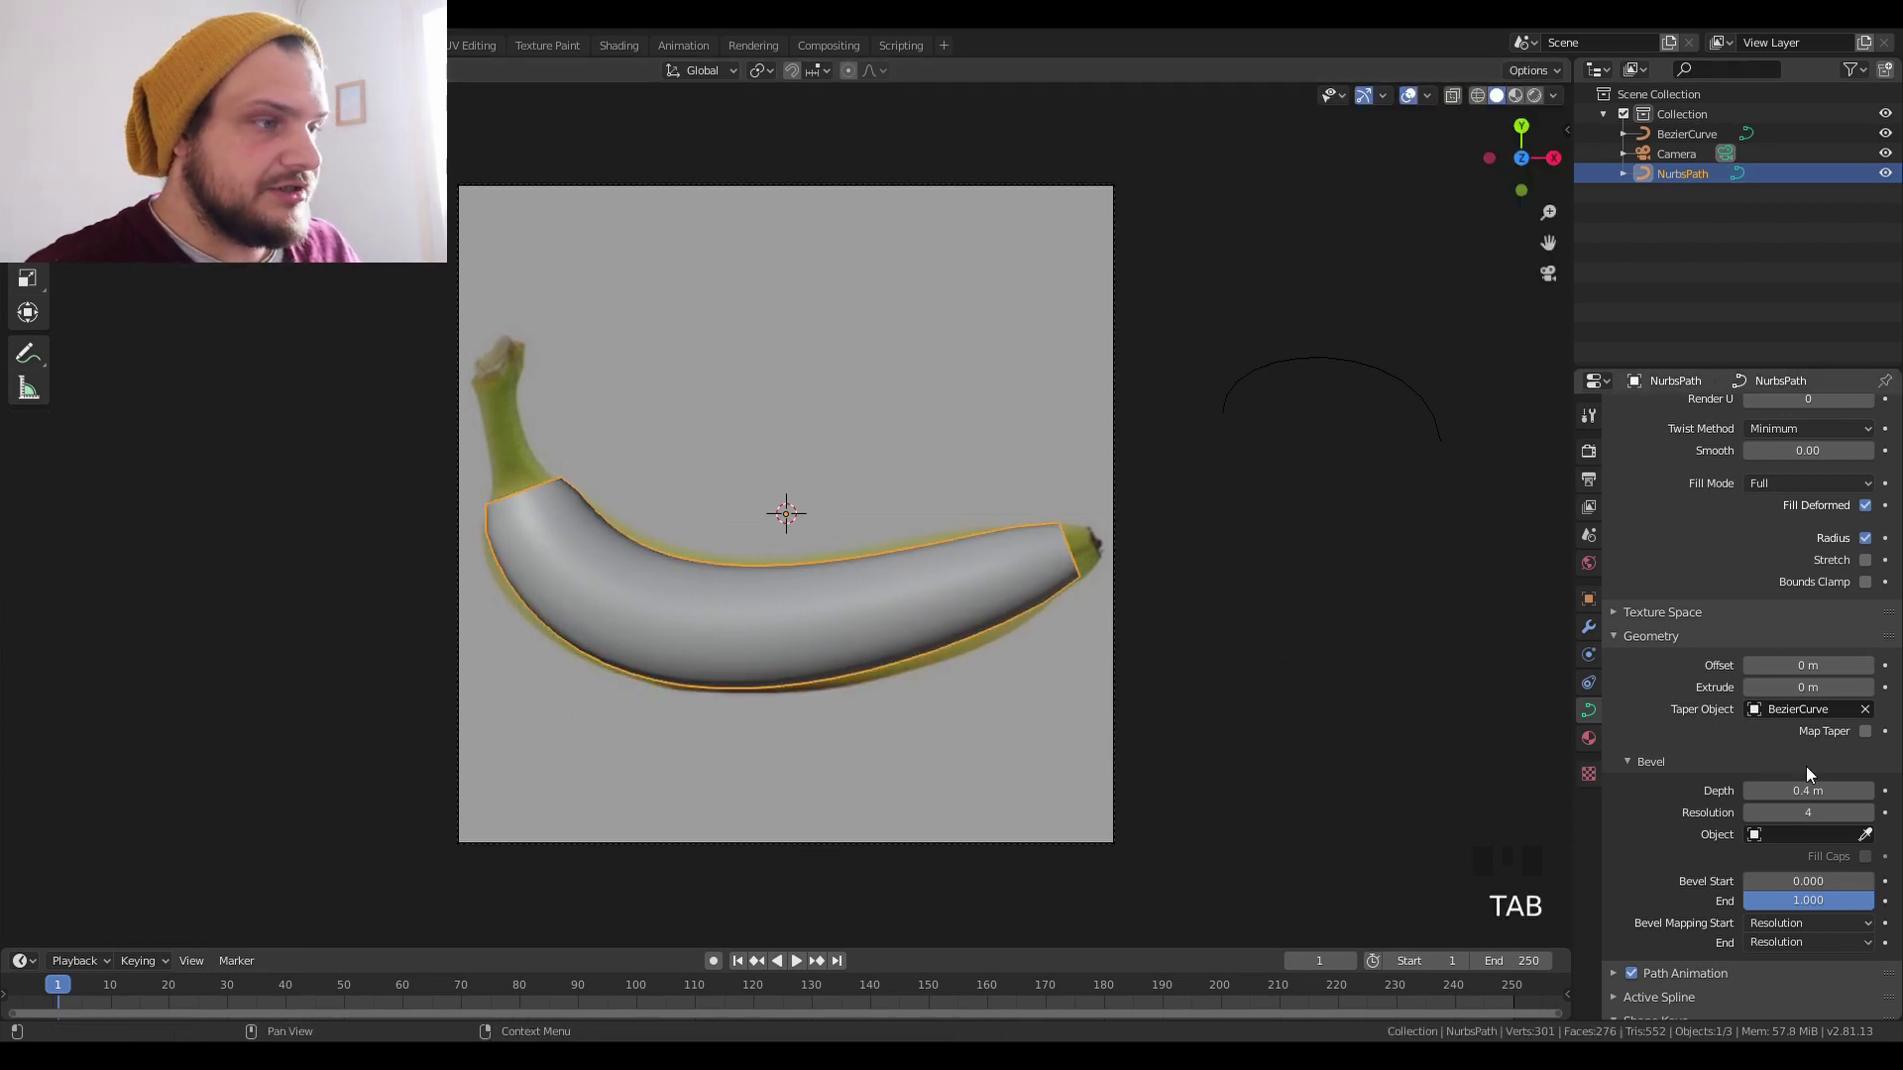
{"action": "left_click_drag", "start_coordinate": [1804, 792], "coordinate": [1825, 792]}
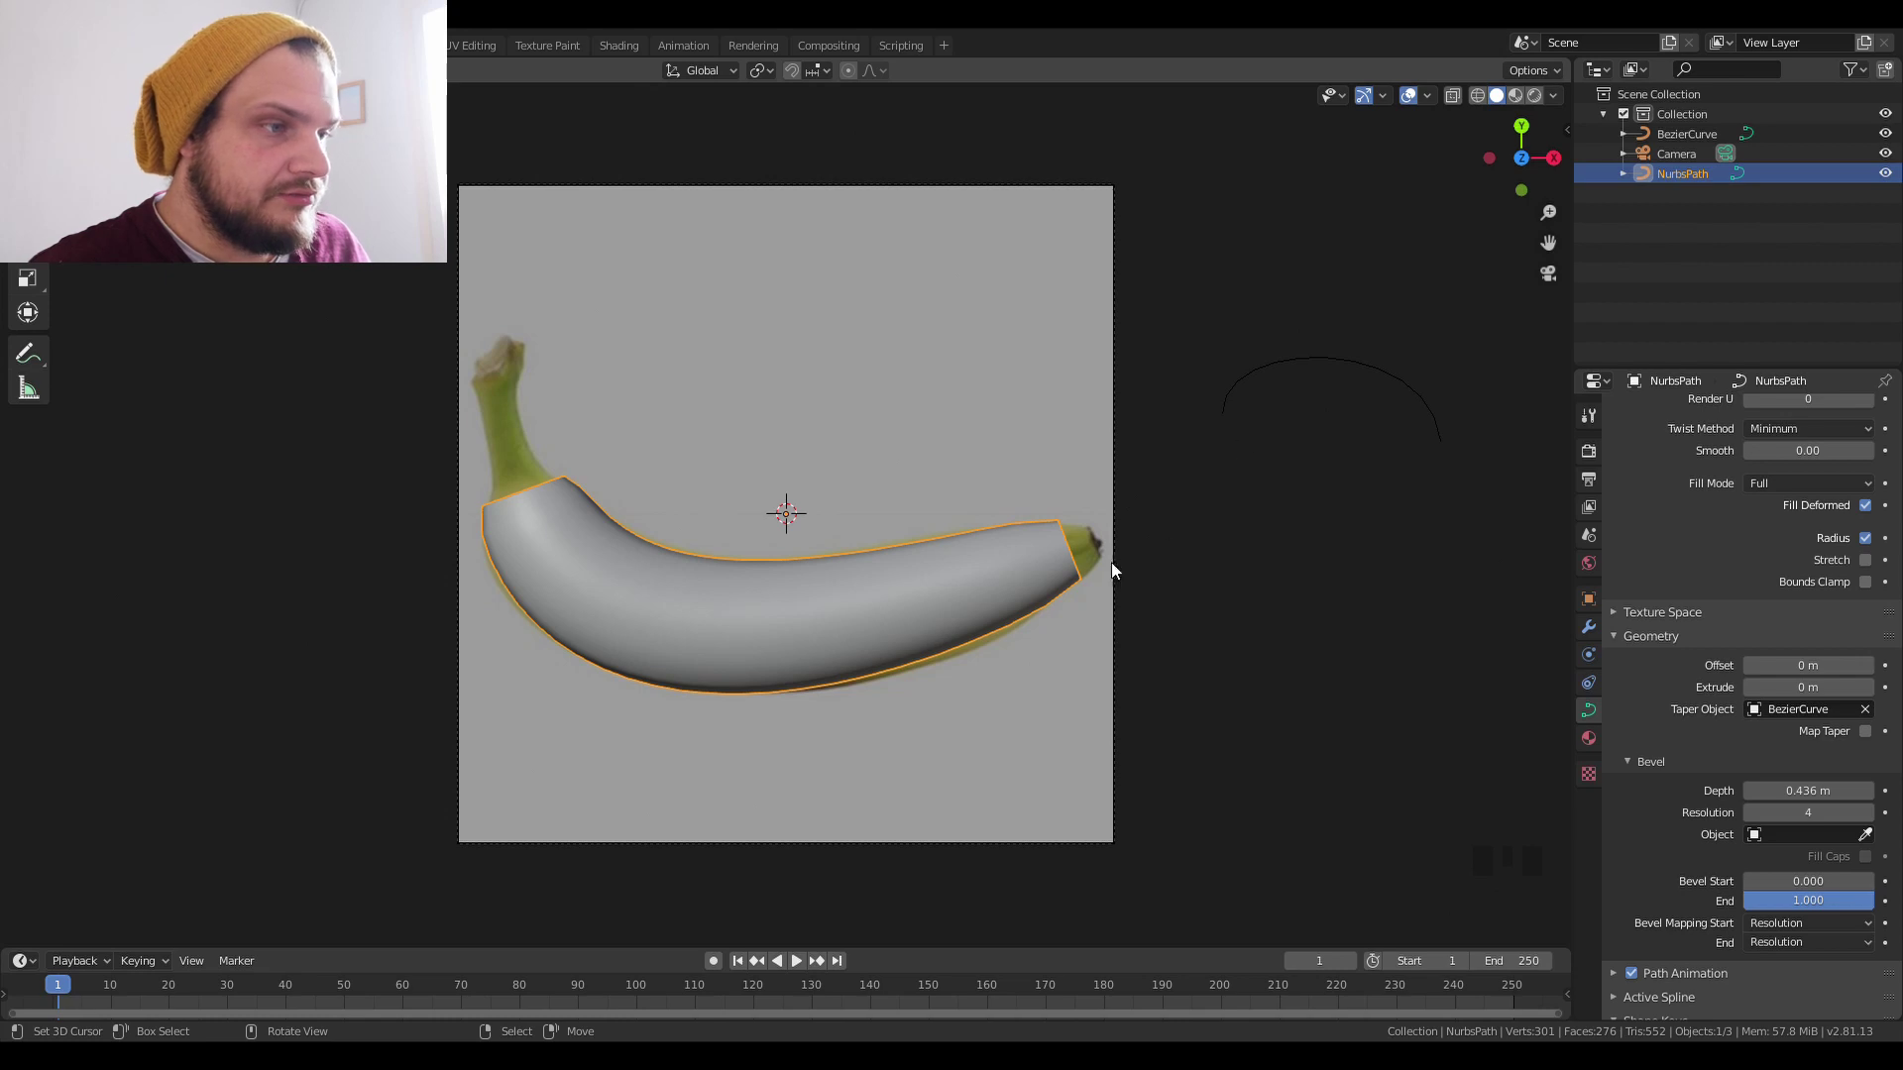
{"action": "middle_click_drag", "start_coordinate": [1205, 454], "coordinate": [1117, 582]}
Set Resolution Preview U to 10 and Bevel Resolution to 3, then copy the banana.
{"action": "scroll", "coordinate": [1678, 693], "scroll_direction": "up", "scroll_amount": 7}
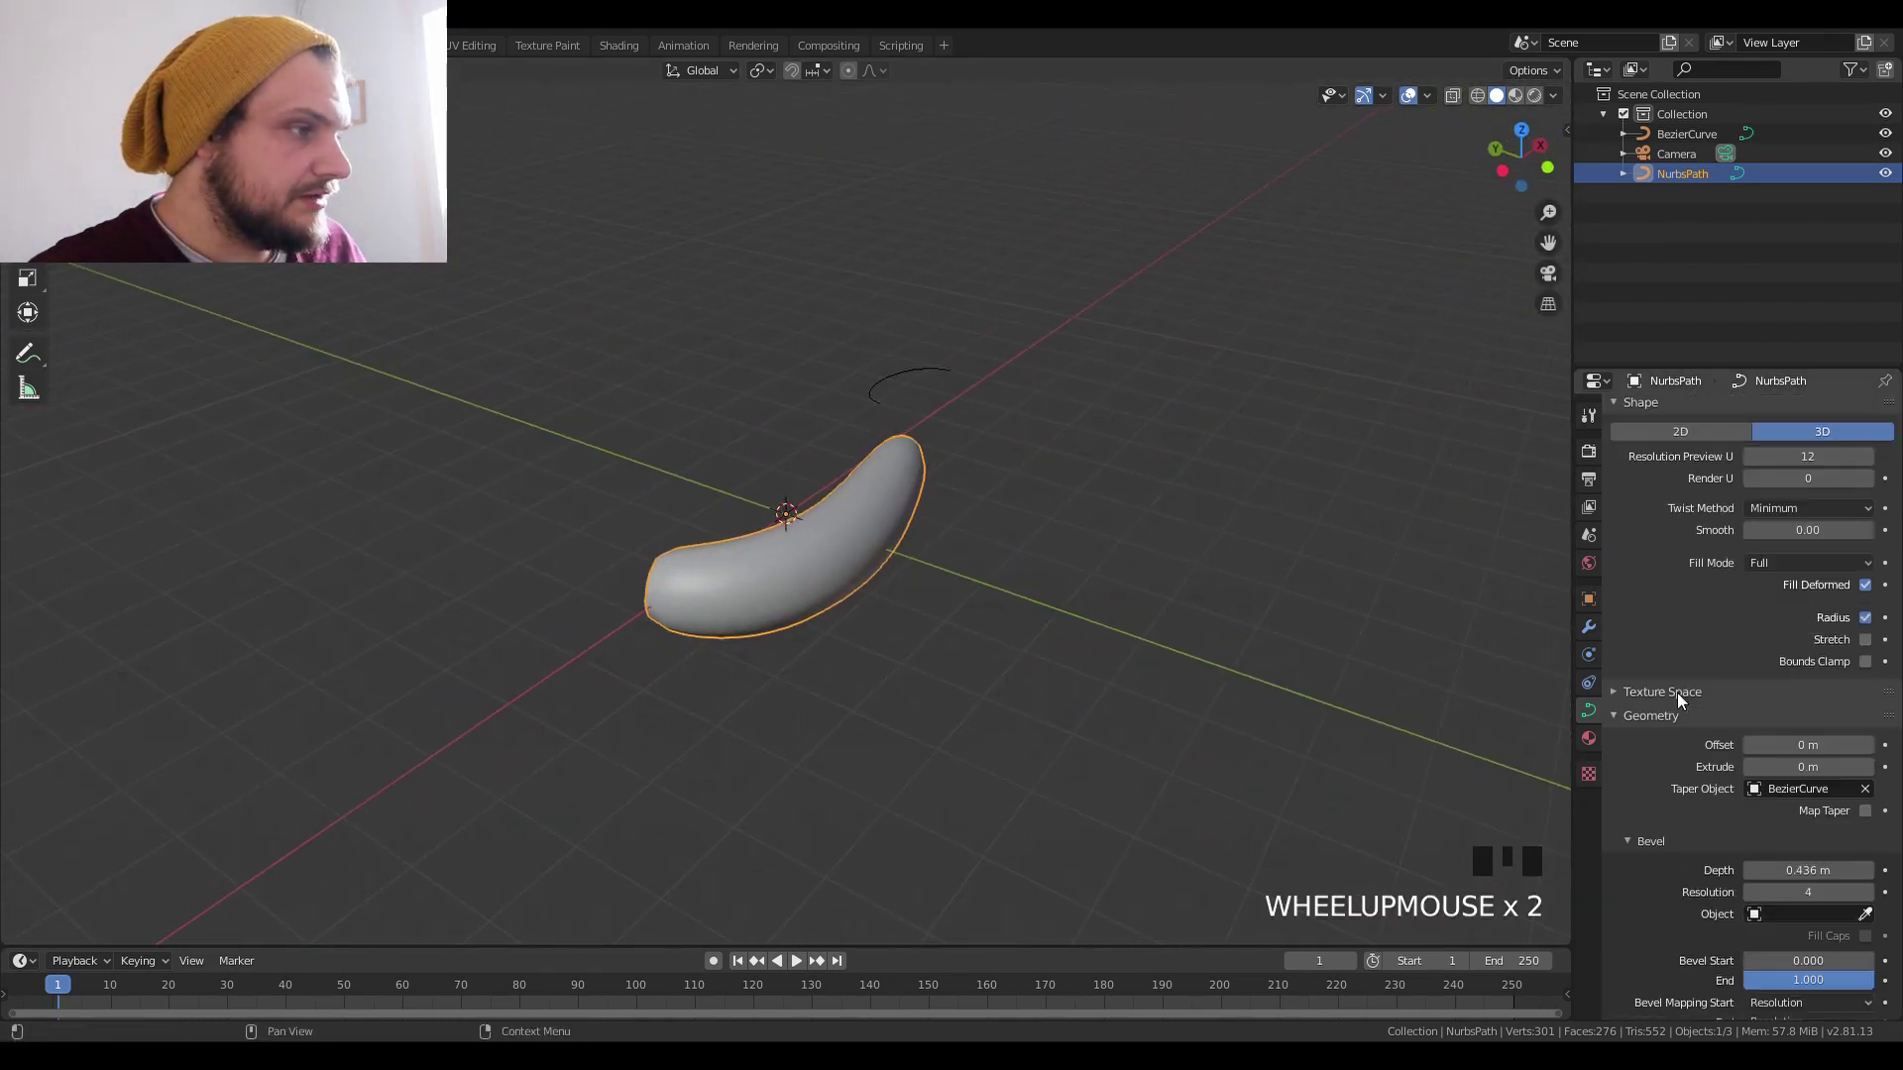
{"action": "left_click", "coordinate": [1751, 495]}
{"action": "left_click", "coordinate": [1750, 496]}
{"action": "scroll", "coordinate": [1712, 833], "scroll_direction": "down", "scroll_amount": 3}
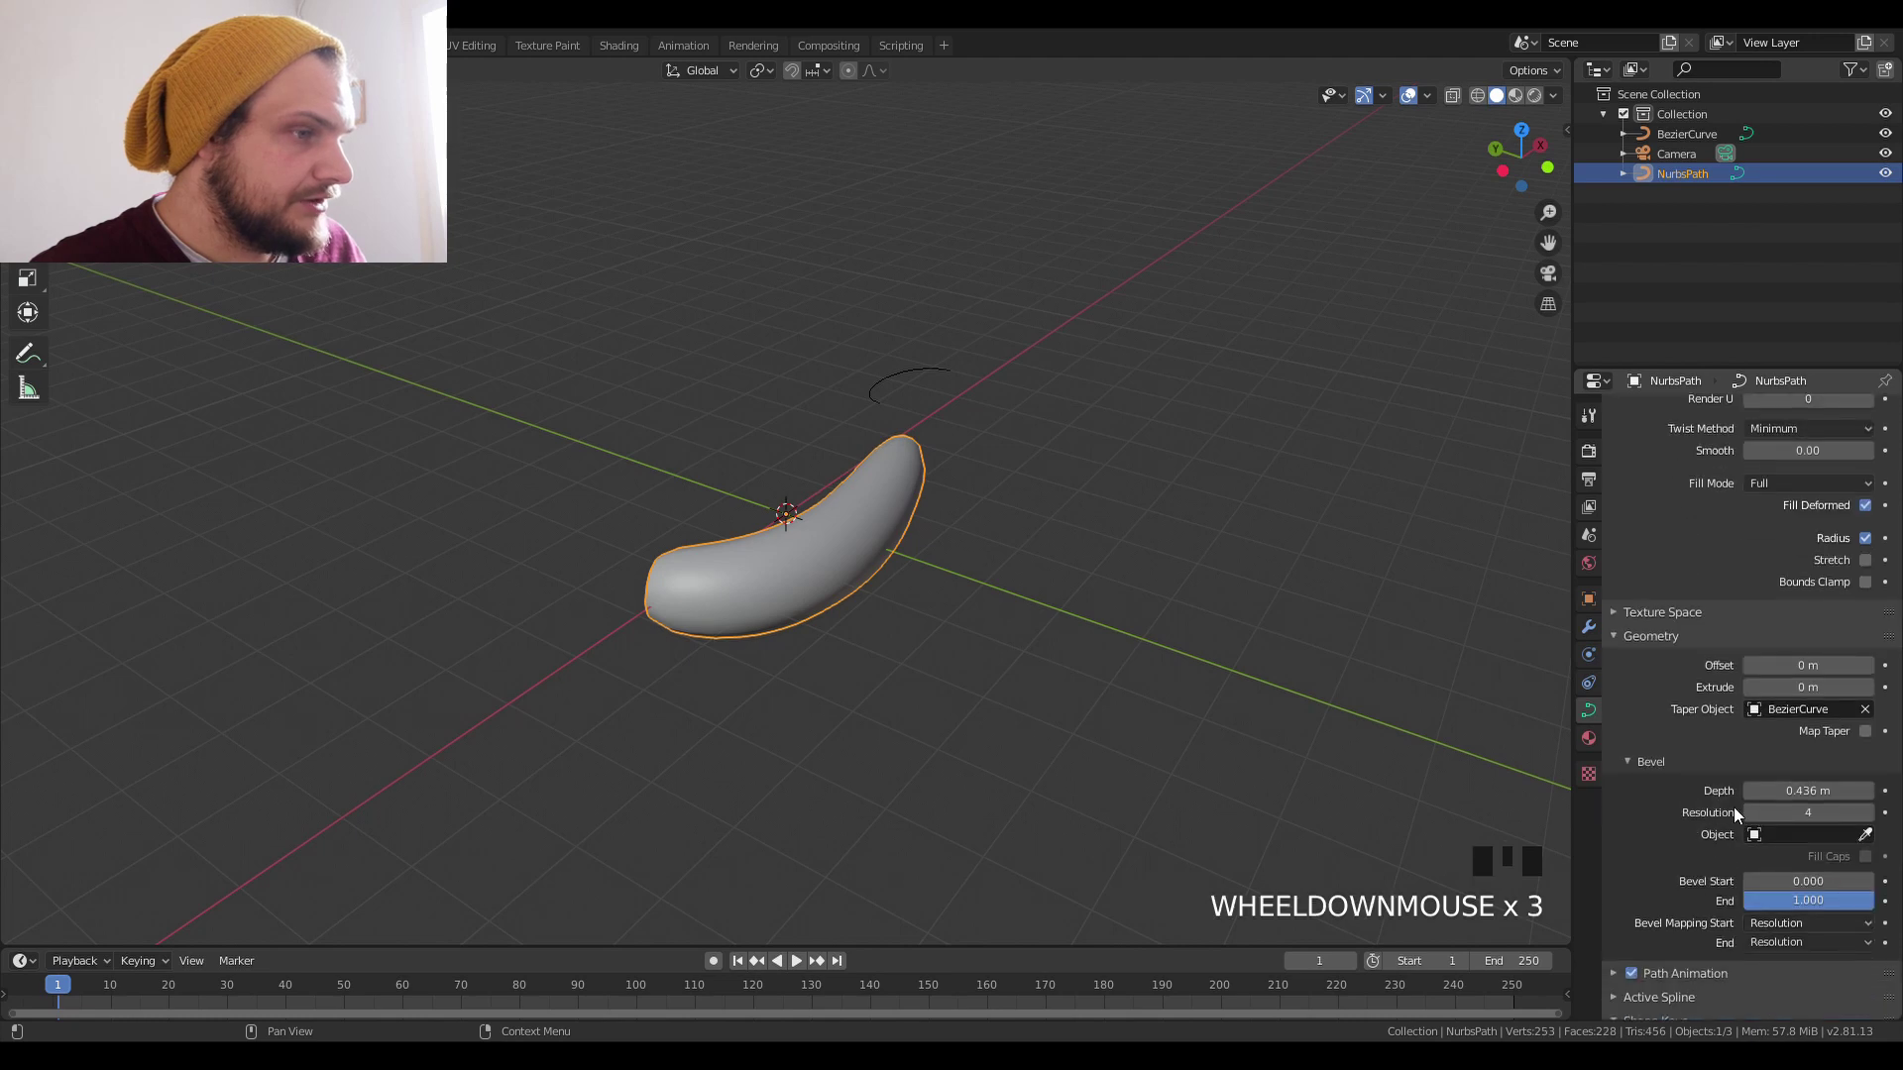
{"action": "left_click", "coordinate": [1748, 812]}
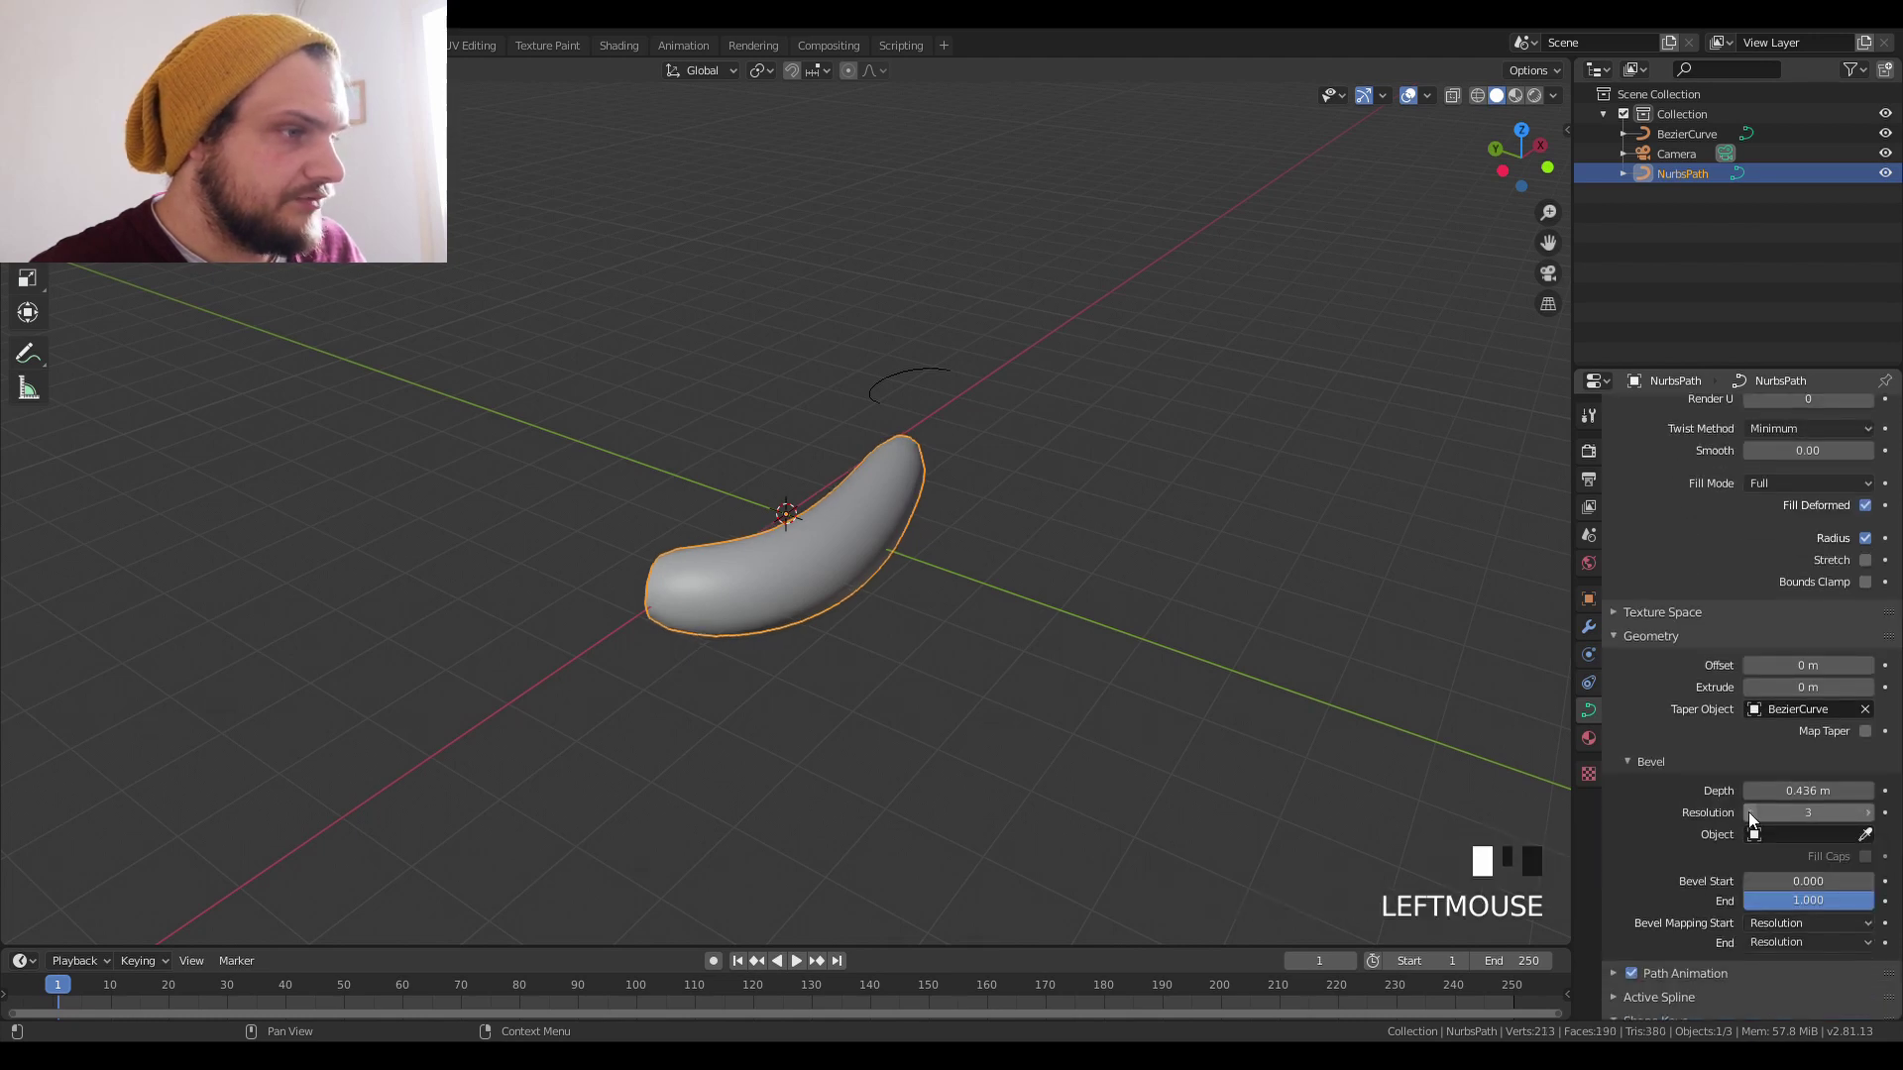
{"action": "middle_click_drag", "start_coordinate": [1003, 698], "coordinate": [927, 635]}
{"action": "key", "text": "ctrl+c"}
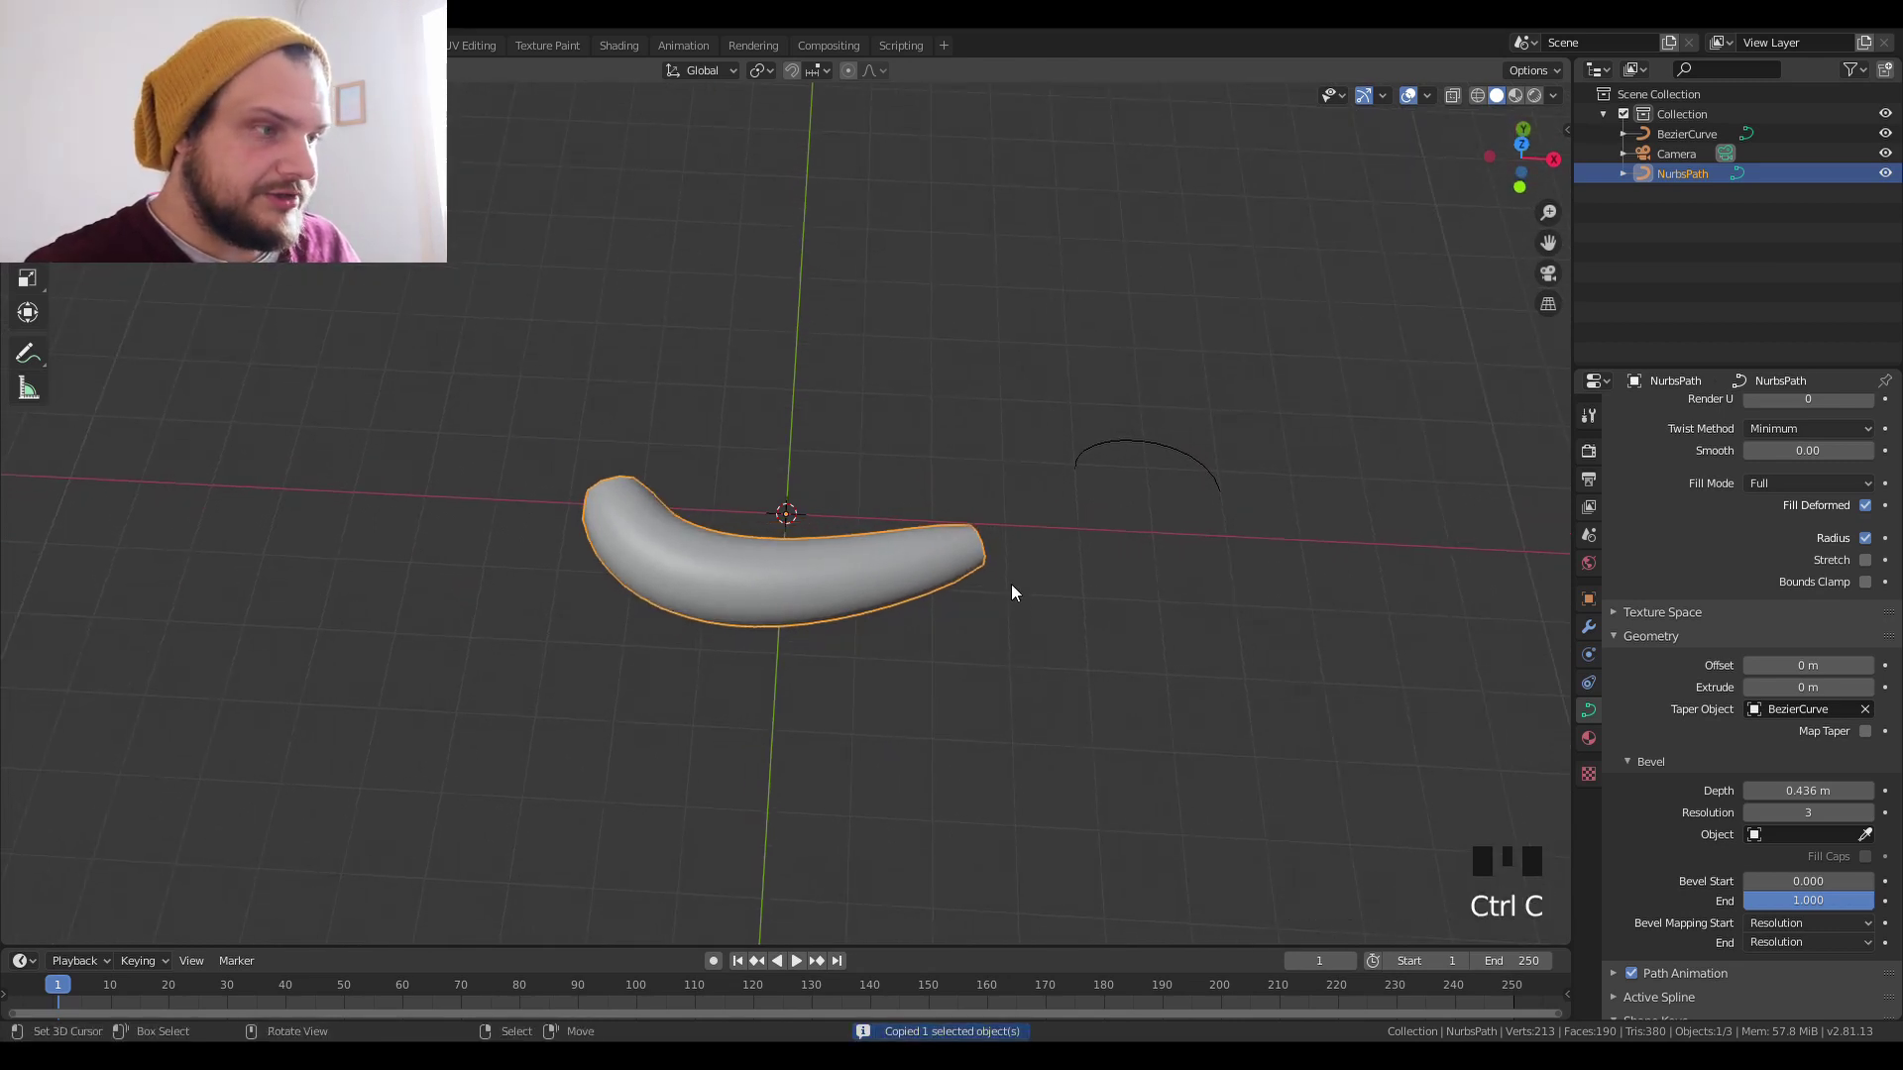
Convert the banana curve into a 200-vertex mesh with Alt+C.
{"action": "key", "text": "alt+c"}
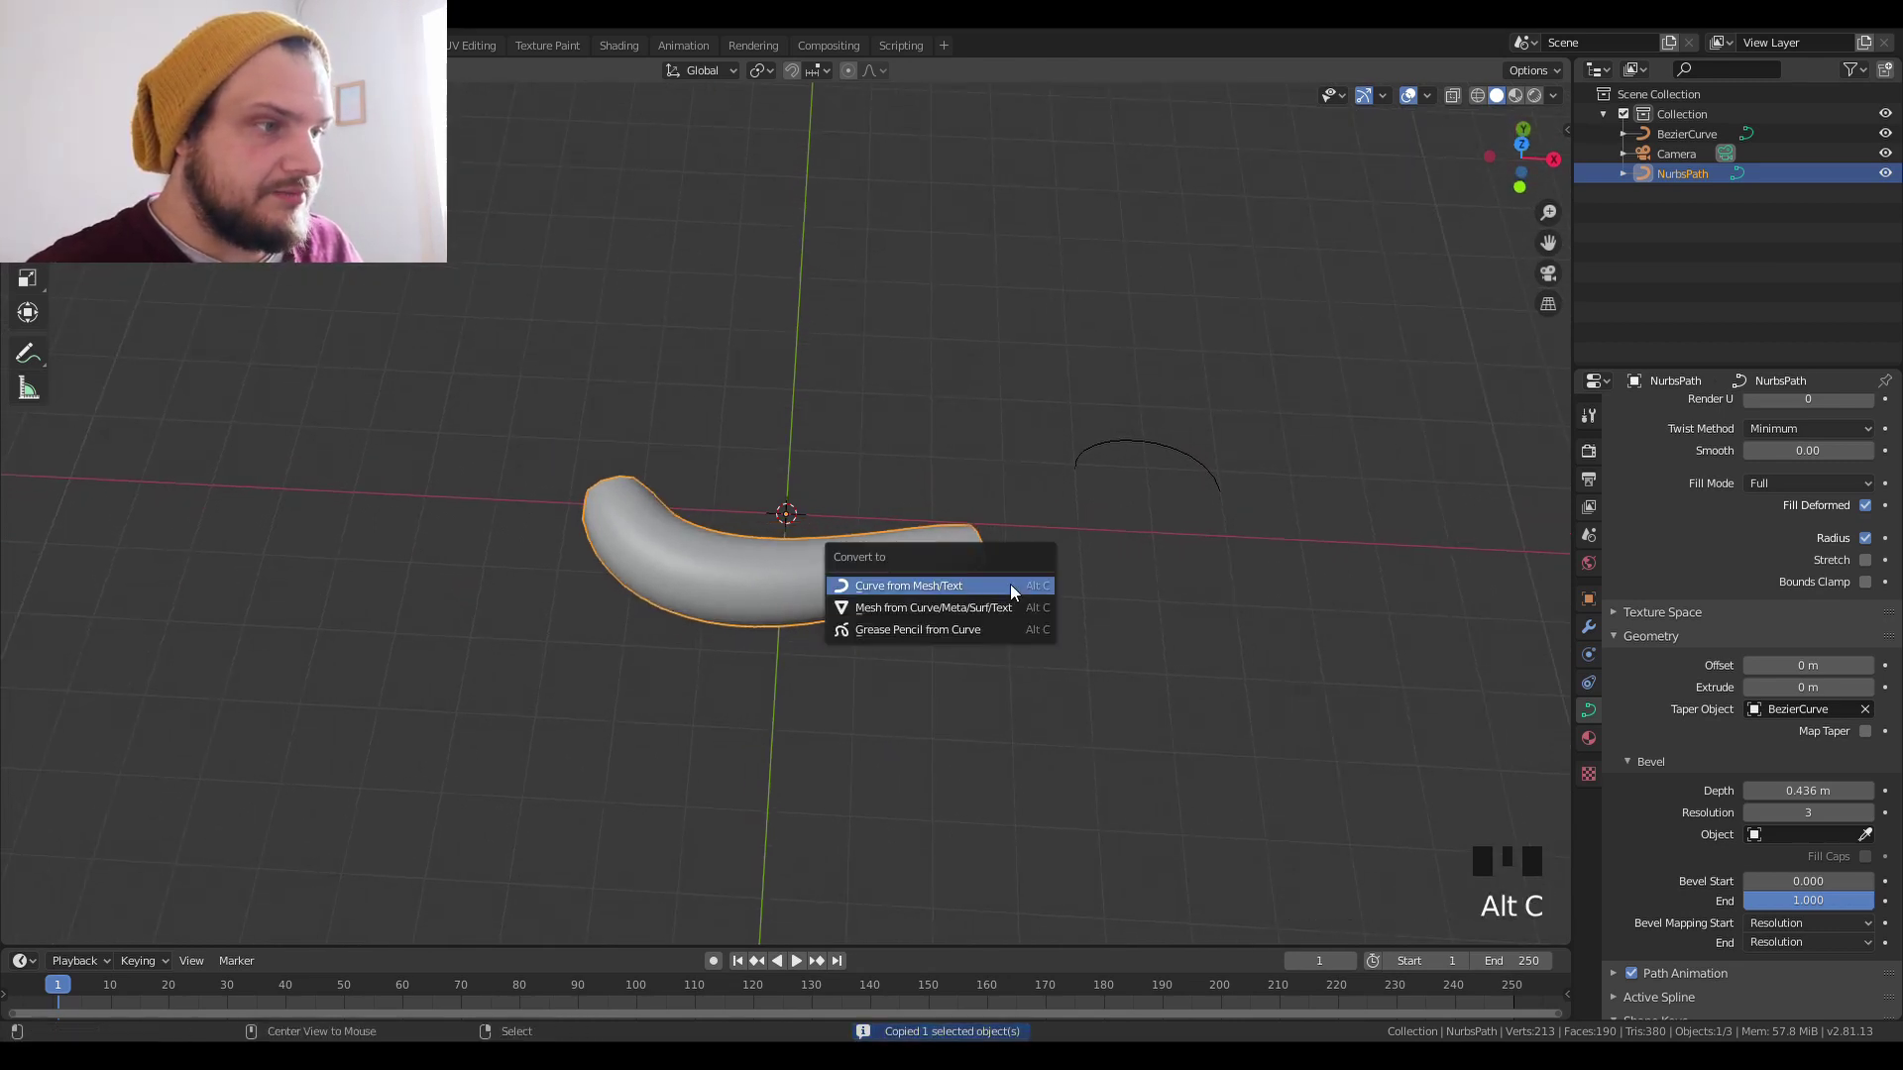
{"action": "left_click", "coordinate": [944, 606]}
{"action": "middle_click_drag", "start_coordinate": [943, 603], "coordinate": [753, 367]}
{"action": "key", "text": "Tab"}
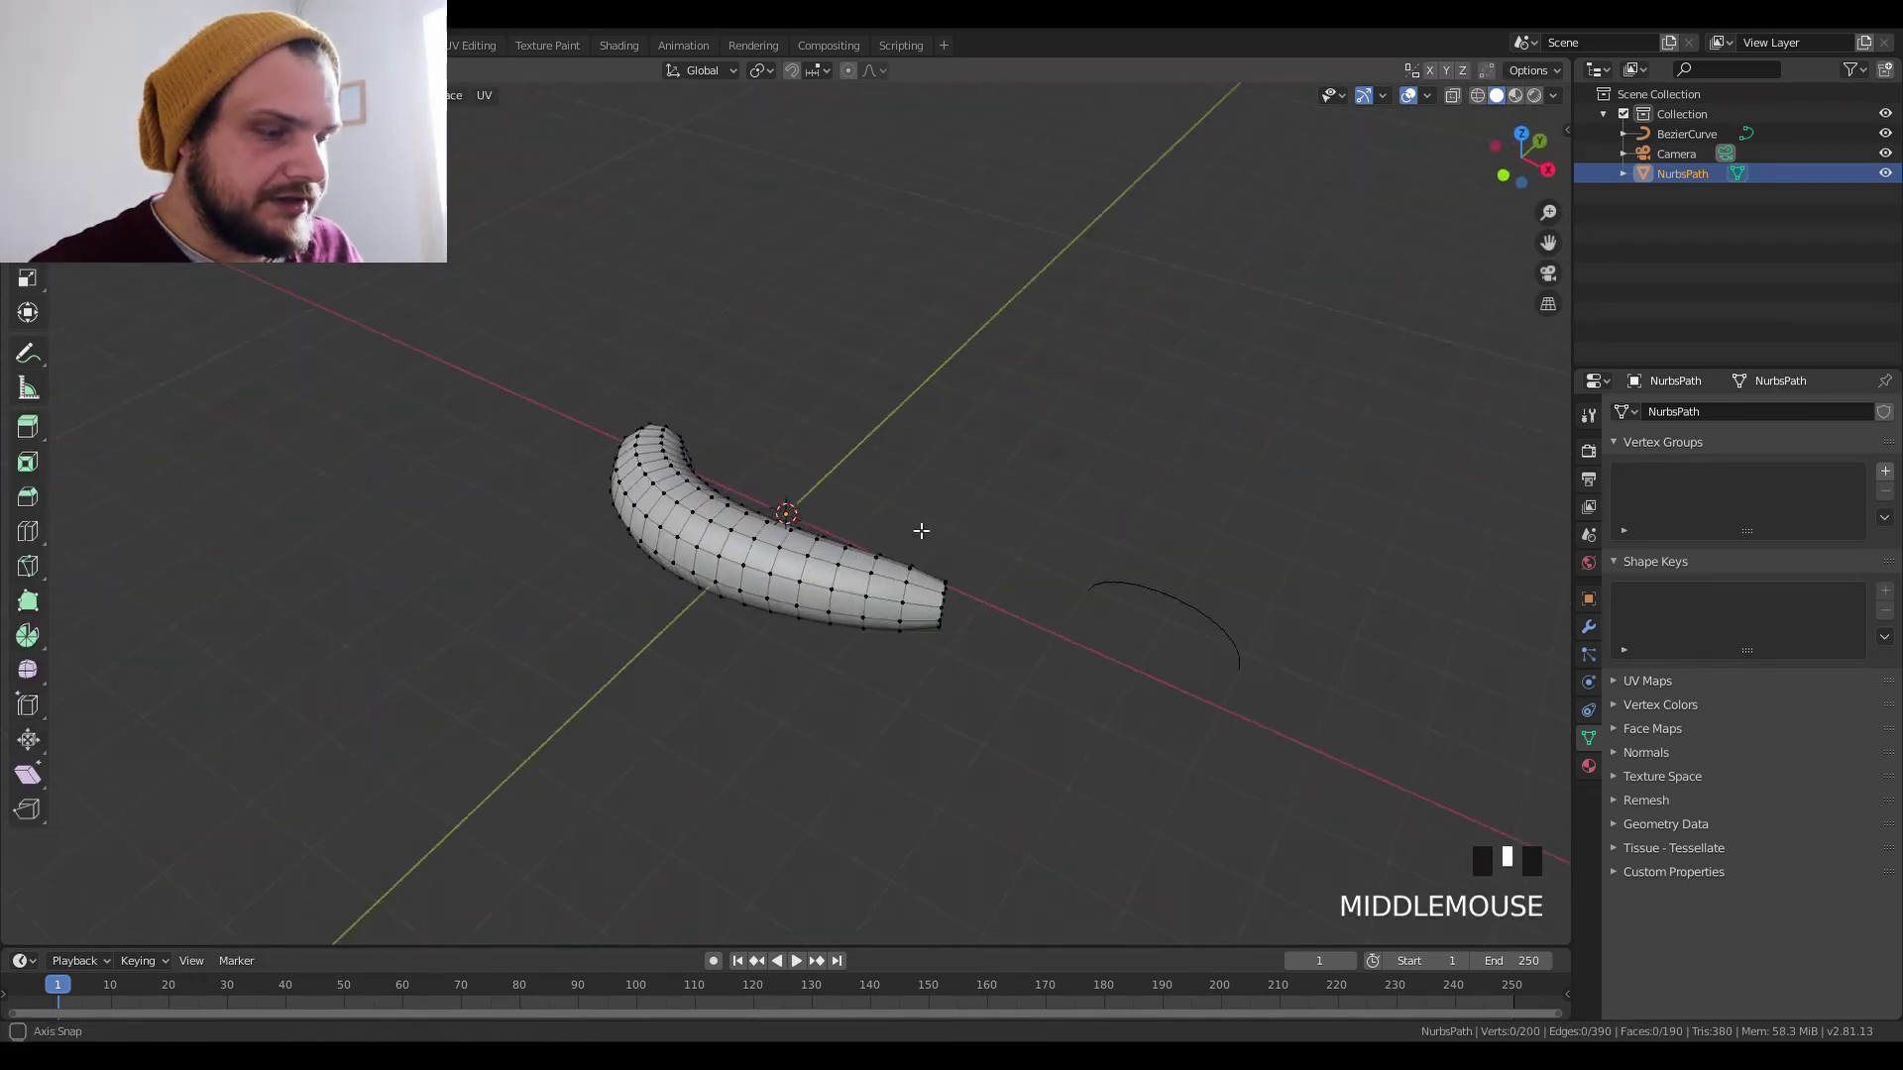
{"action": "middle_click_drag", "start_coordinate": [921, 530], "coordinate": [991, 555]}
{"action": "key", "text": "Tab"}
Delete the BezierCurve taper object and reselect the banana mesh.
{"action": "right_click", "coordinate": [1181, 594]}
{"action": "key", "text": "x"}
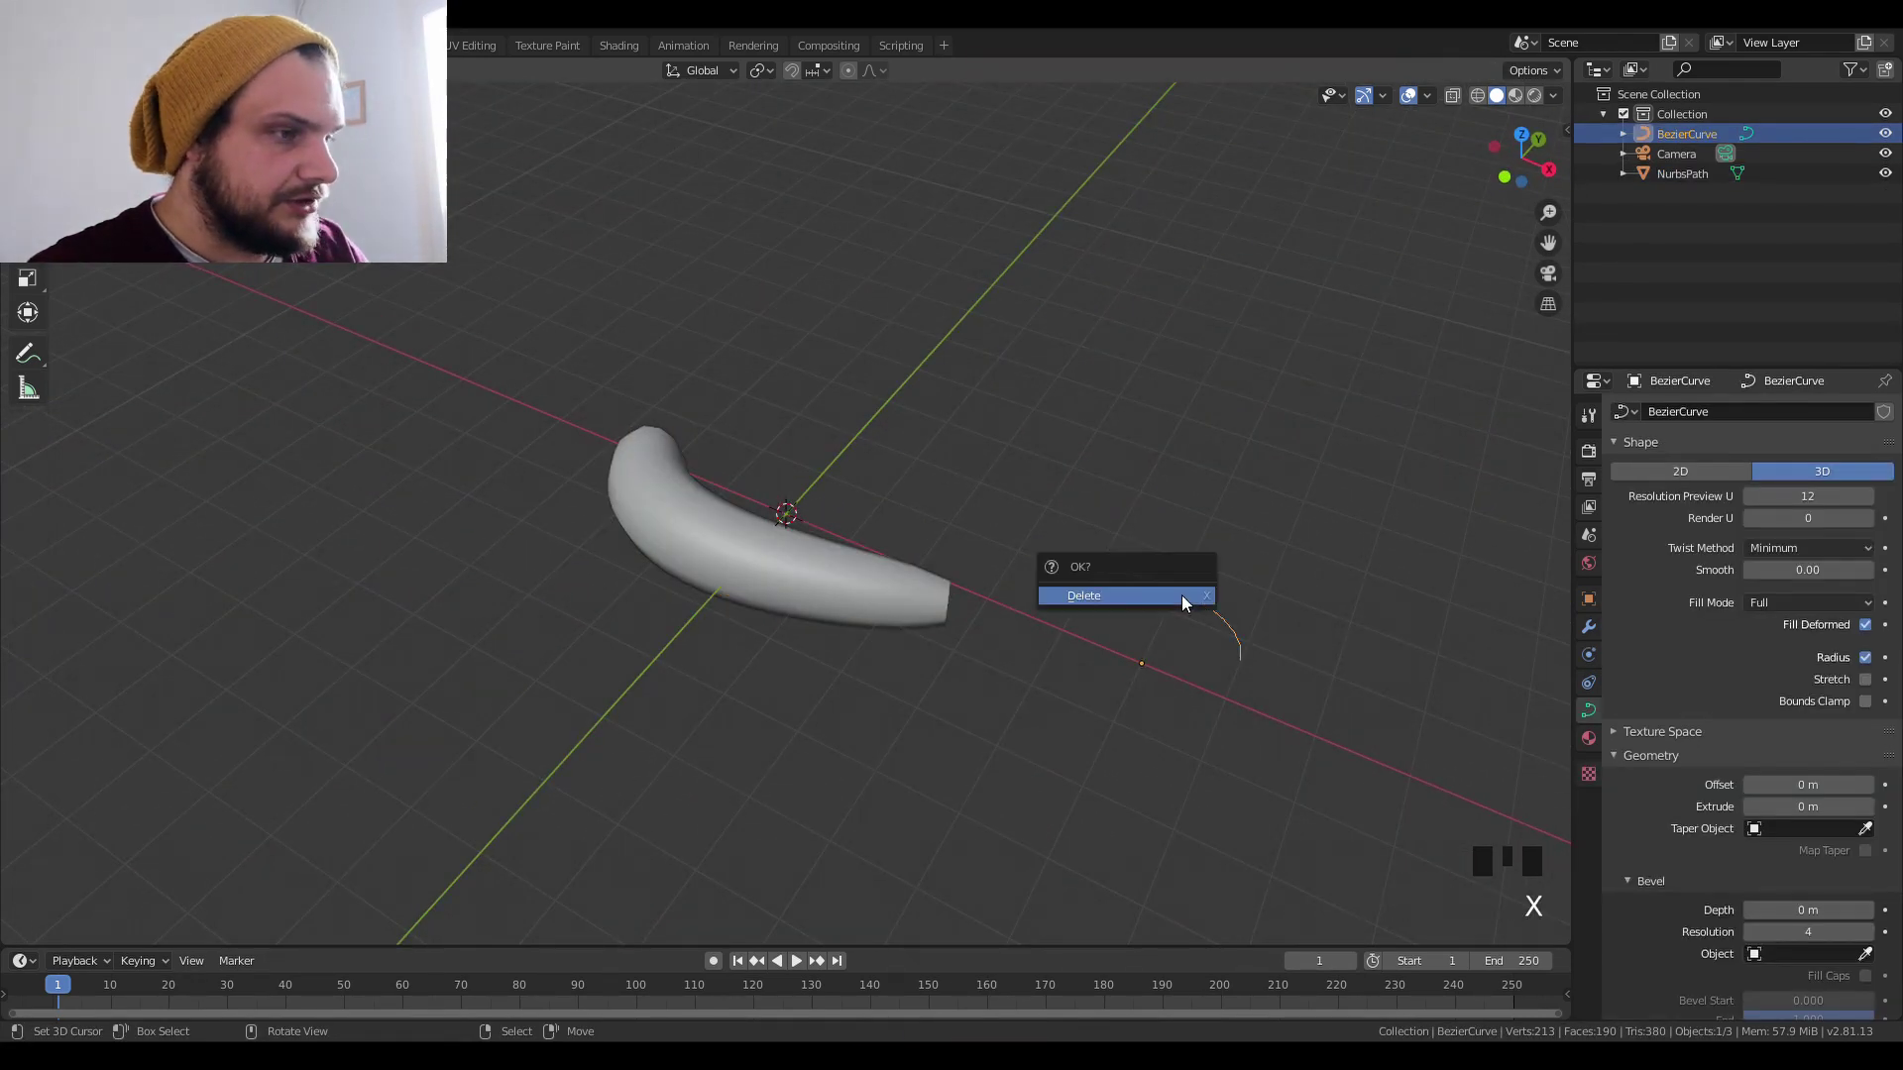
{"action": "left_click", "coordinate": [1182, 595]}
{"action": "key", "text": "KP_7"}
{"action": "middle_click_drag", "start_coordinate": [719, 621], "coordinate": [858, 345]}
{"action": "scroll", "coordinate": [858, 345], "scroll_direction": "up", "scroll_amount": 4}
{"action": "right_click", "coordinate": [865, 553]}
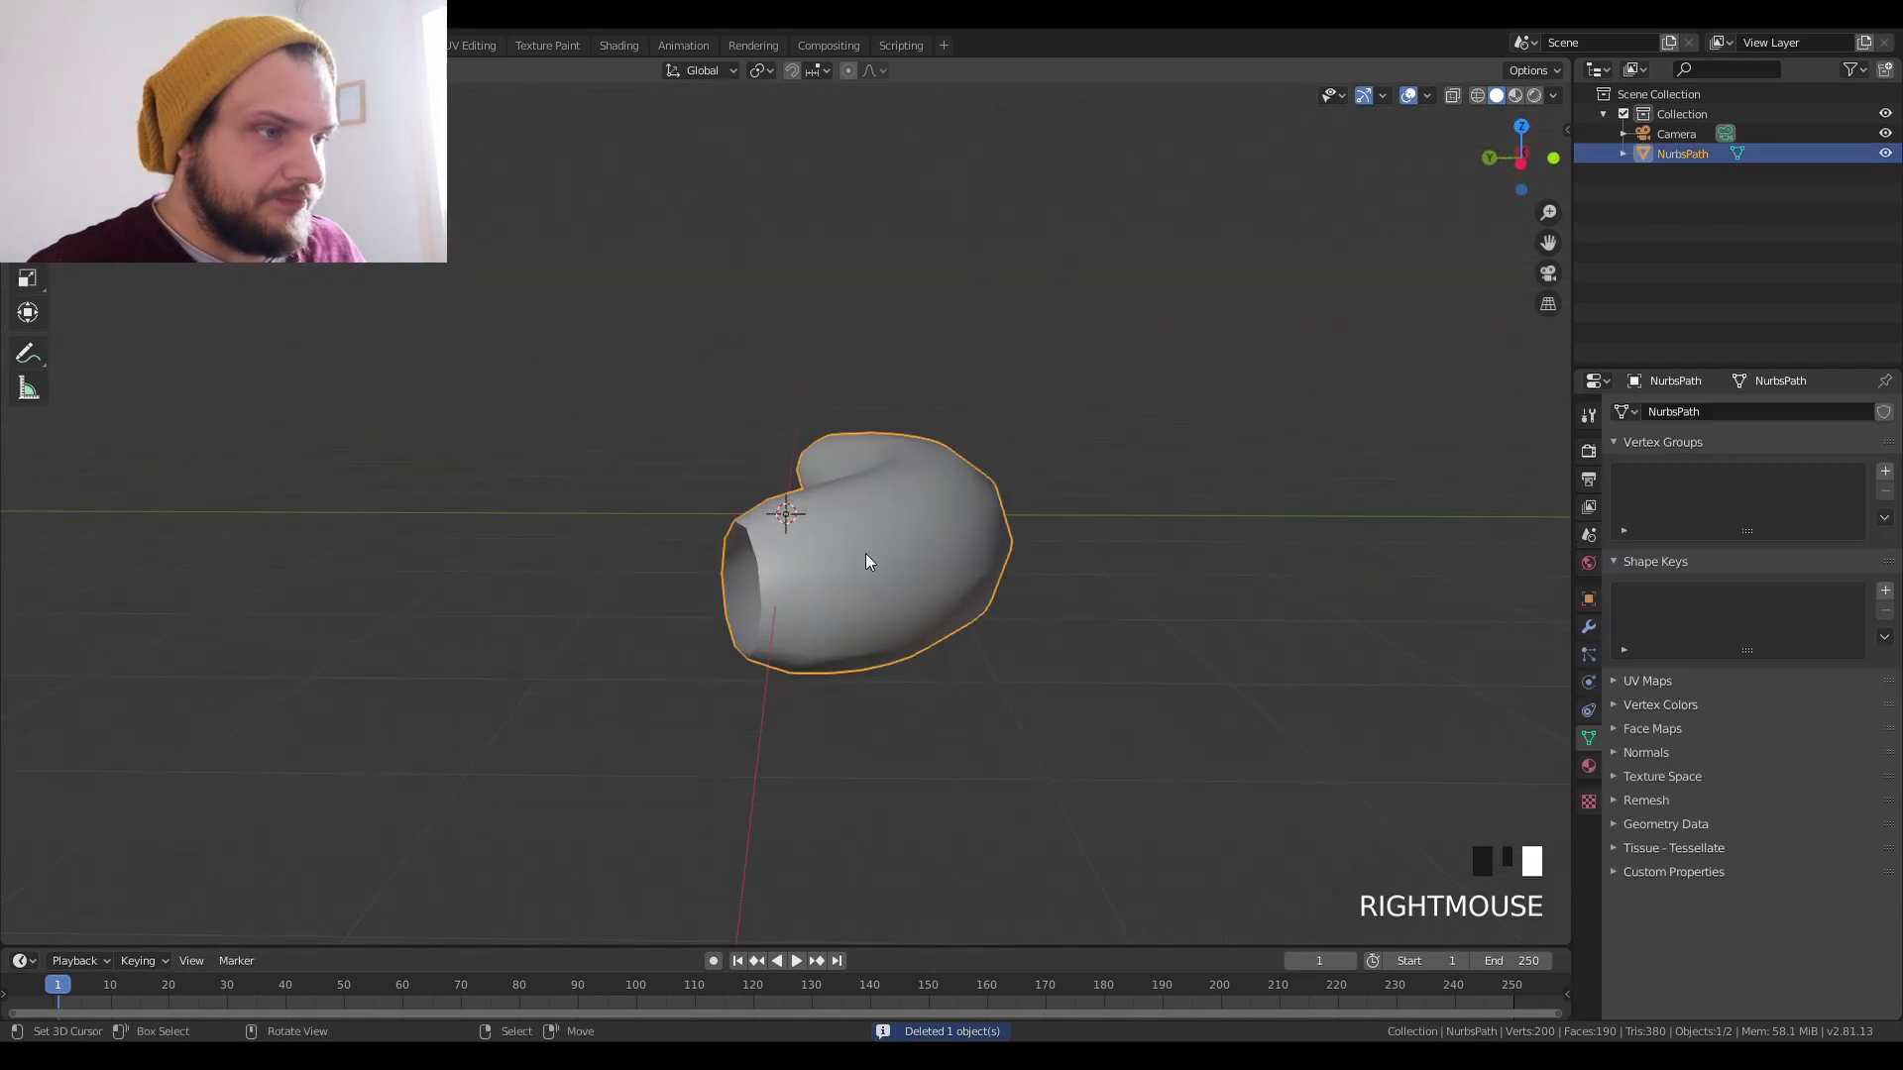
{"action": "middle_click_drag", "start_coordinate": [865, 562], "coordinate": [518, 565]}
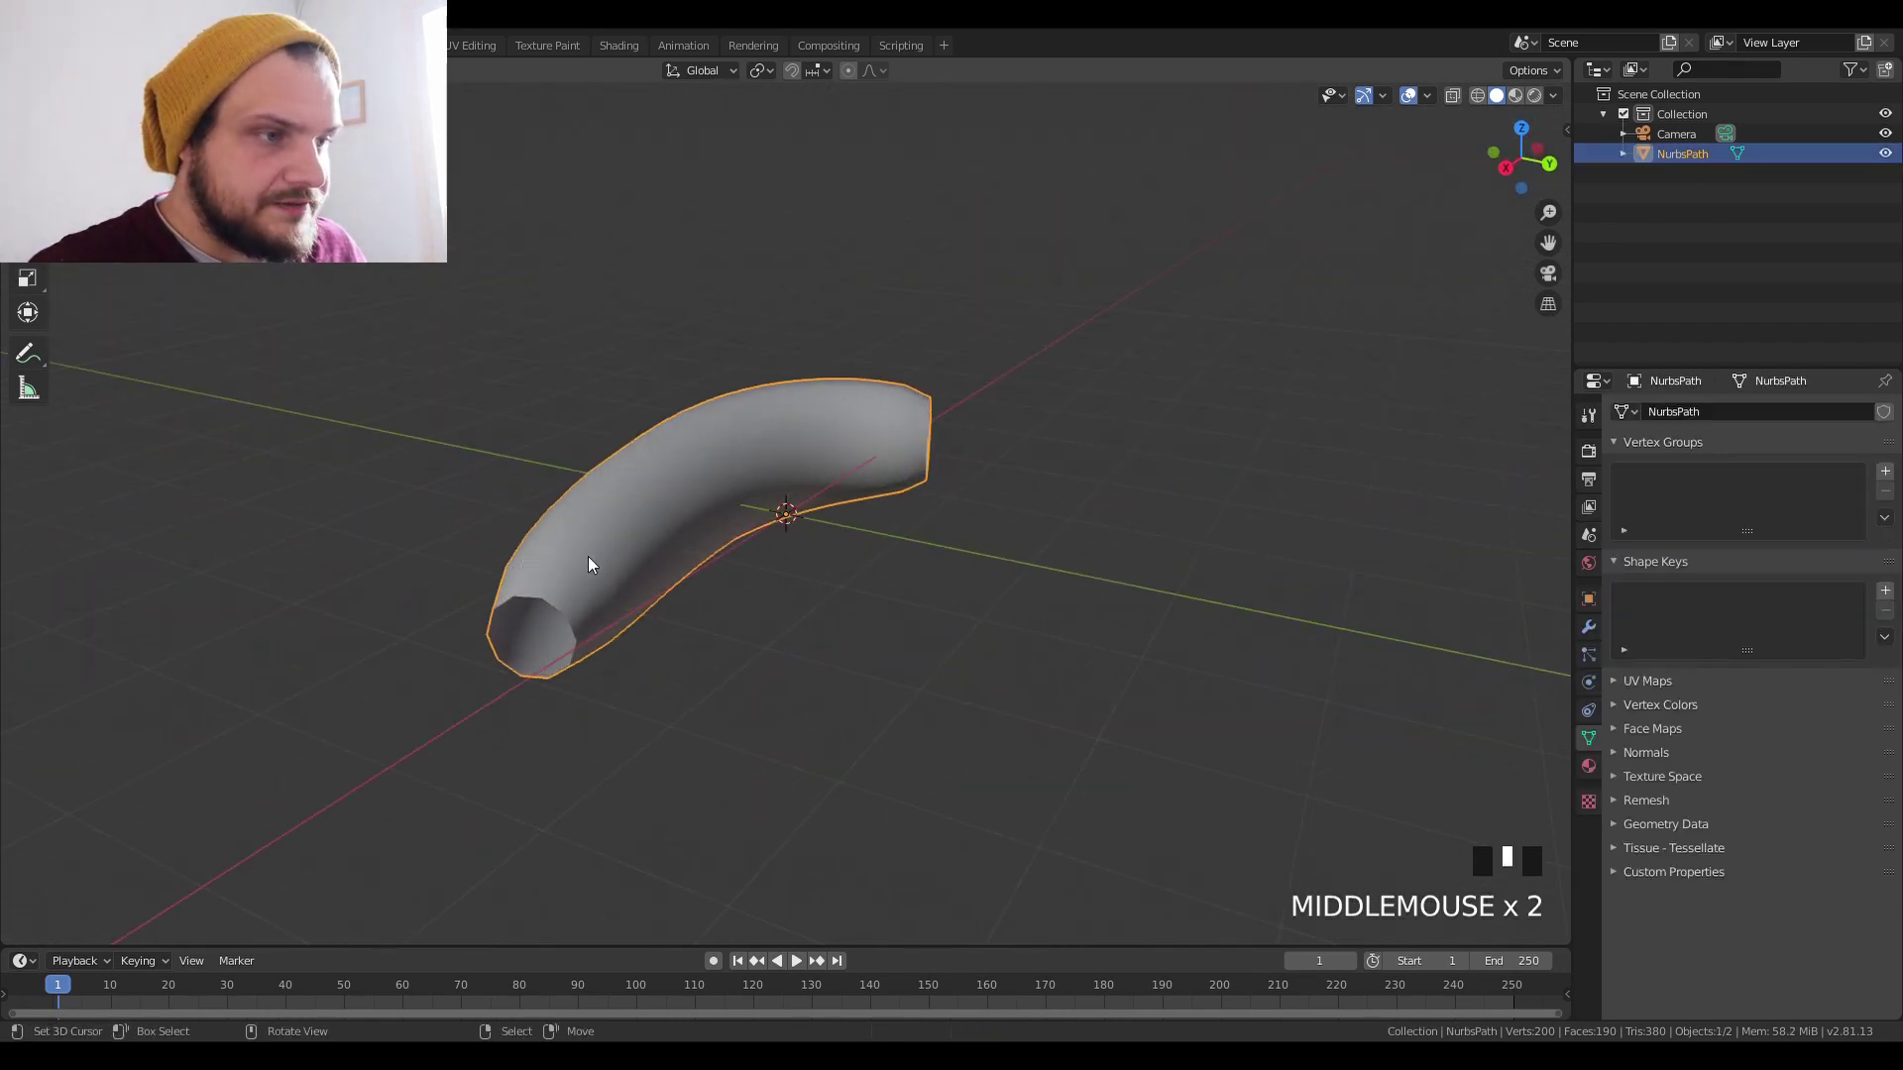
{"action": "key", "text": "Tab"}
Select the edge loop at one open end of the banana tube and fill it with a face.
{"action": "right_click", "coordinate": [553, 604]}
{"action": "right_click", "coordinate": [556, 603], "text": "alt+shift"}
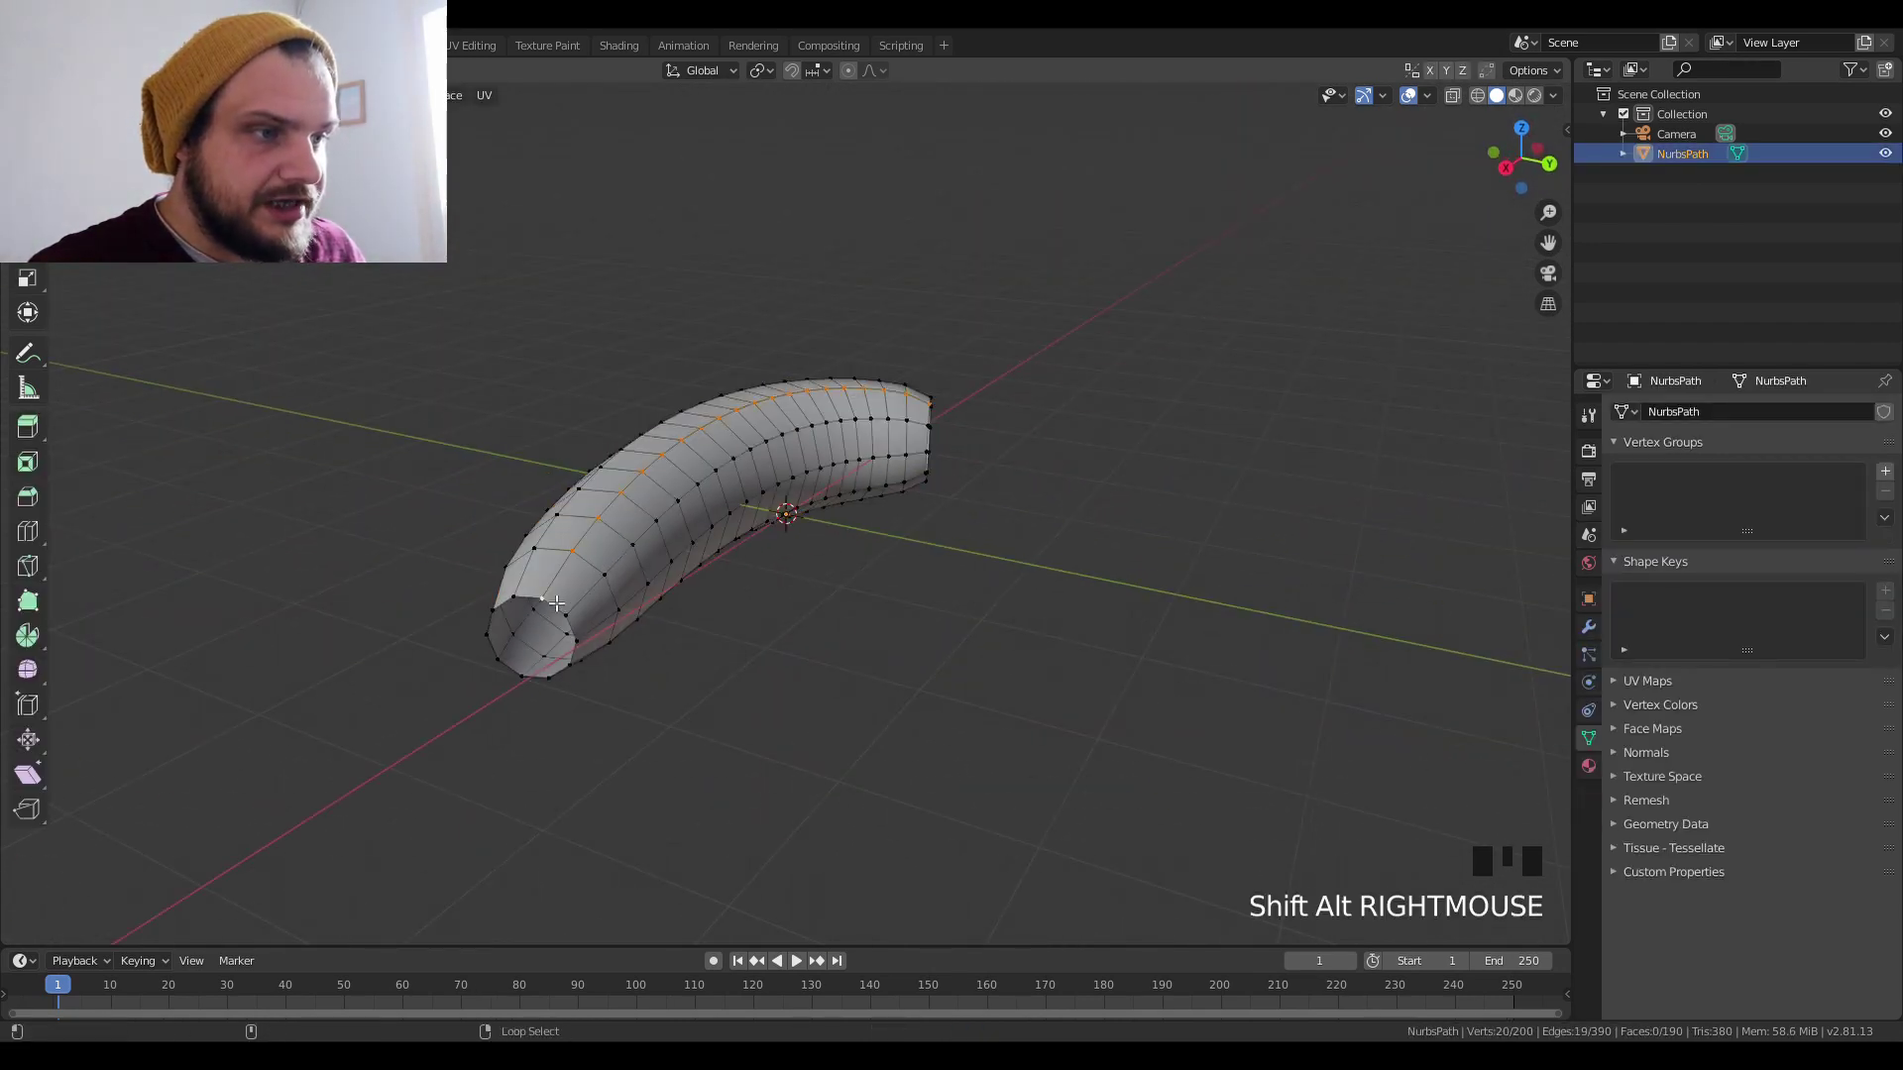
{"action": "right_click", "coordinate": [574, 610]}
{"action": "right_click", "coordinate": [577, 609], "text": "alt+shift"}
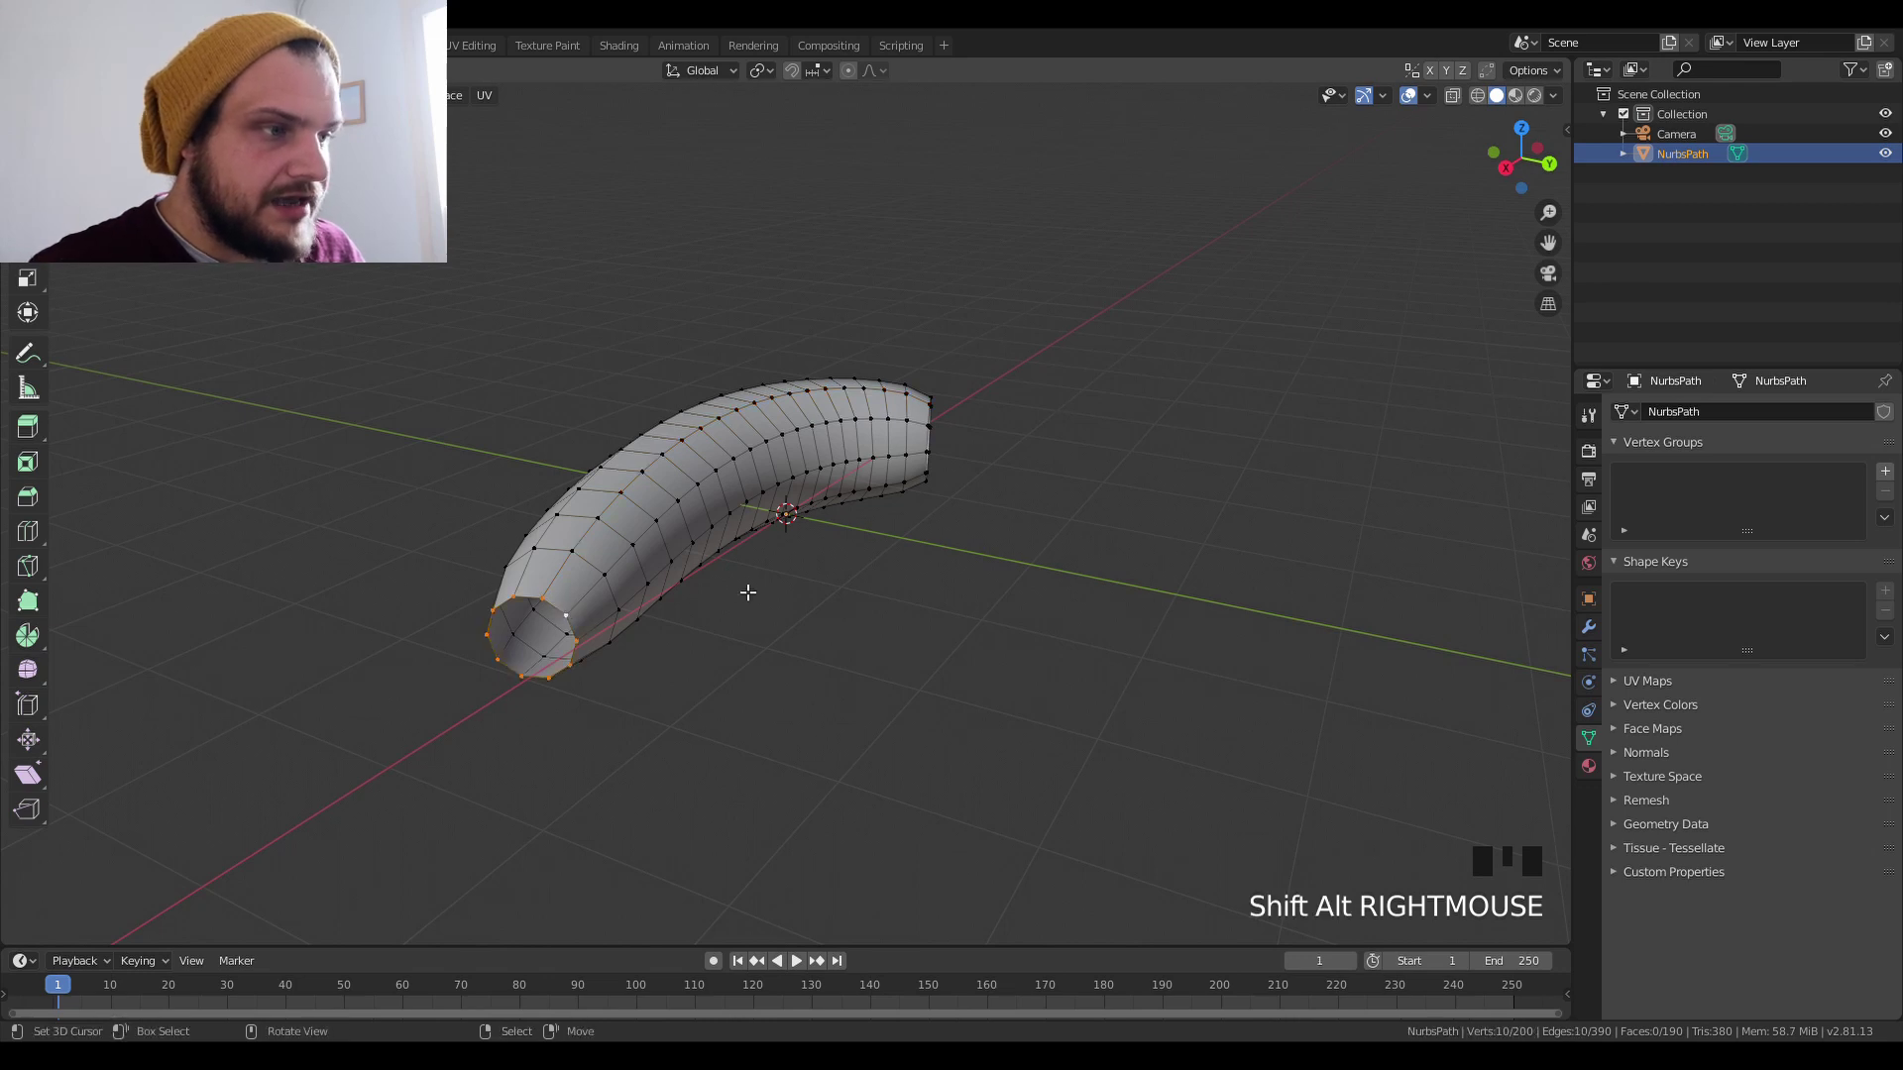
{"action": "key", "text": "f"}
Bevel the new end cap with two segments to round it.
{"action": "middle_click_drag", "start_coordinate": [660, 601], "coordinate": [922, 645]}
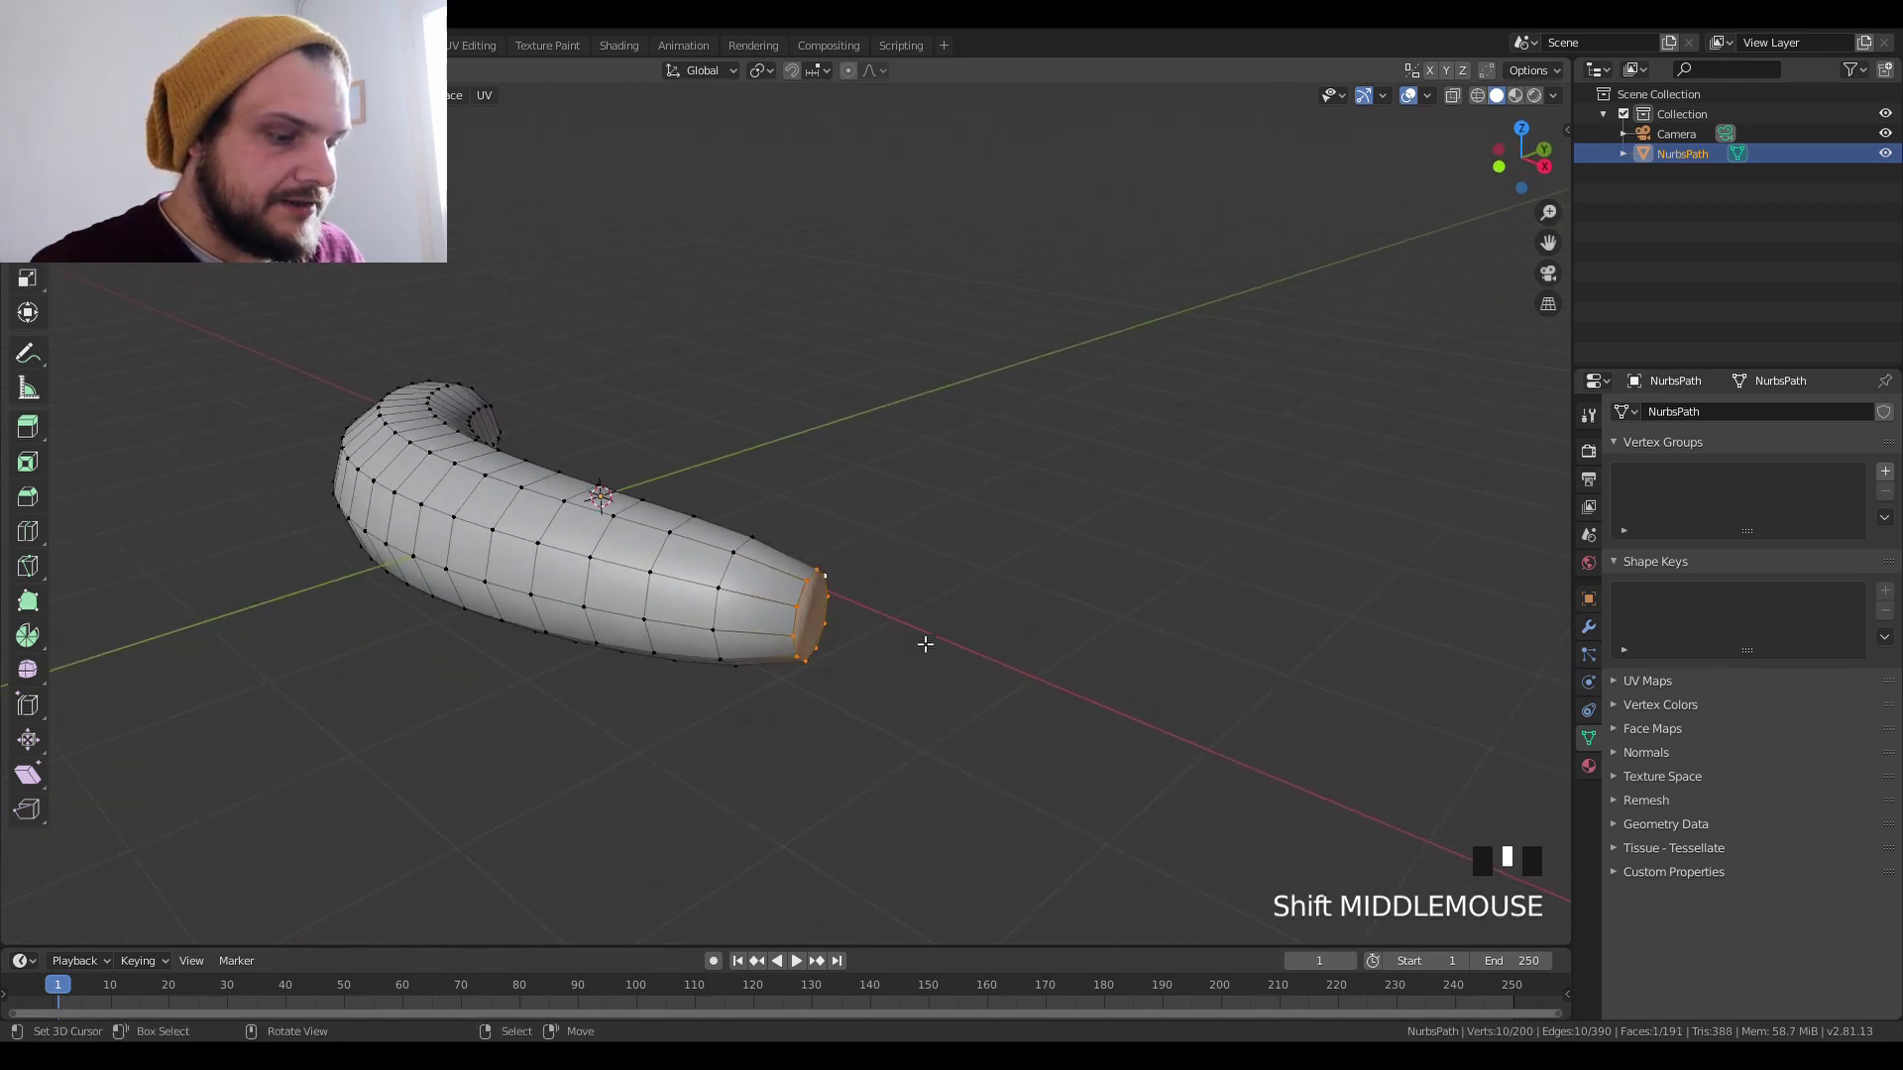
{"action": "scroll", "coordinate": [1076, 646], "scroll_direction": "up", "scroll_amount": 2}
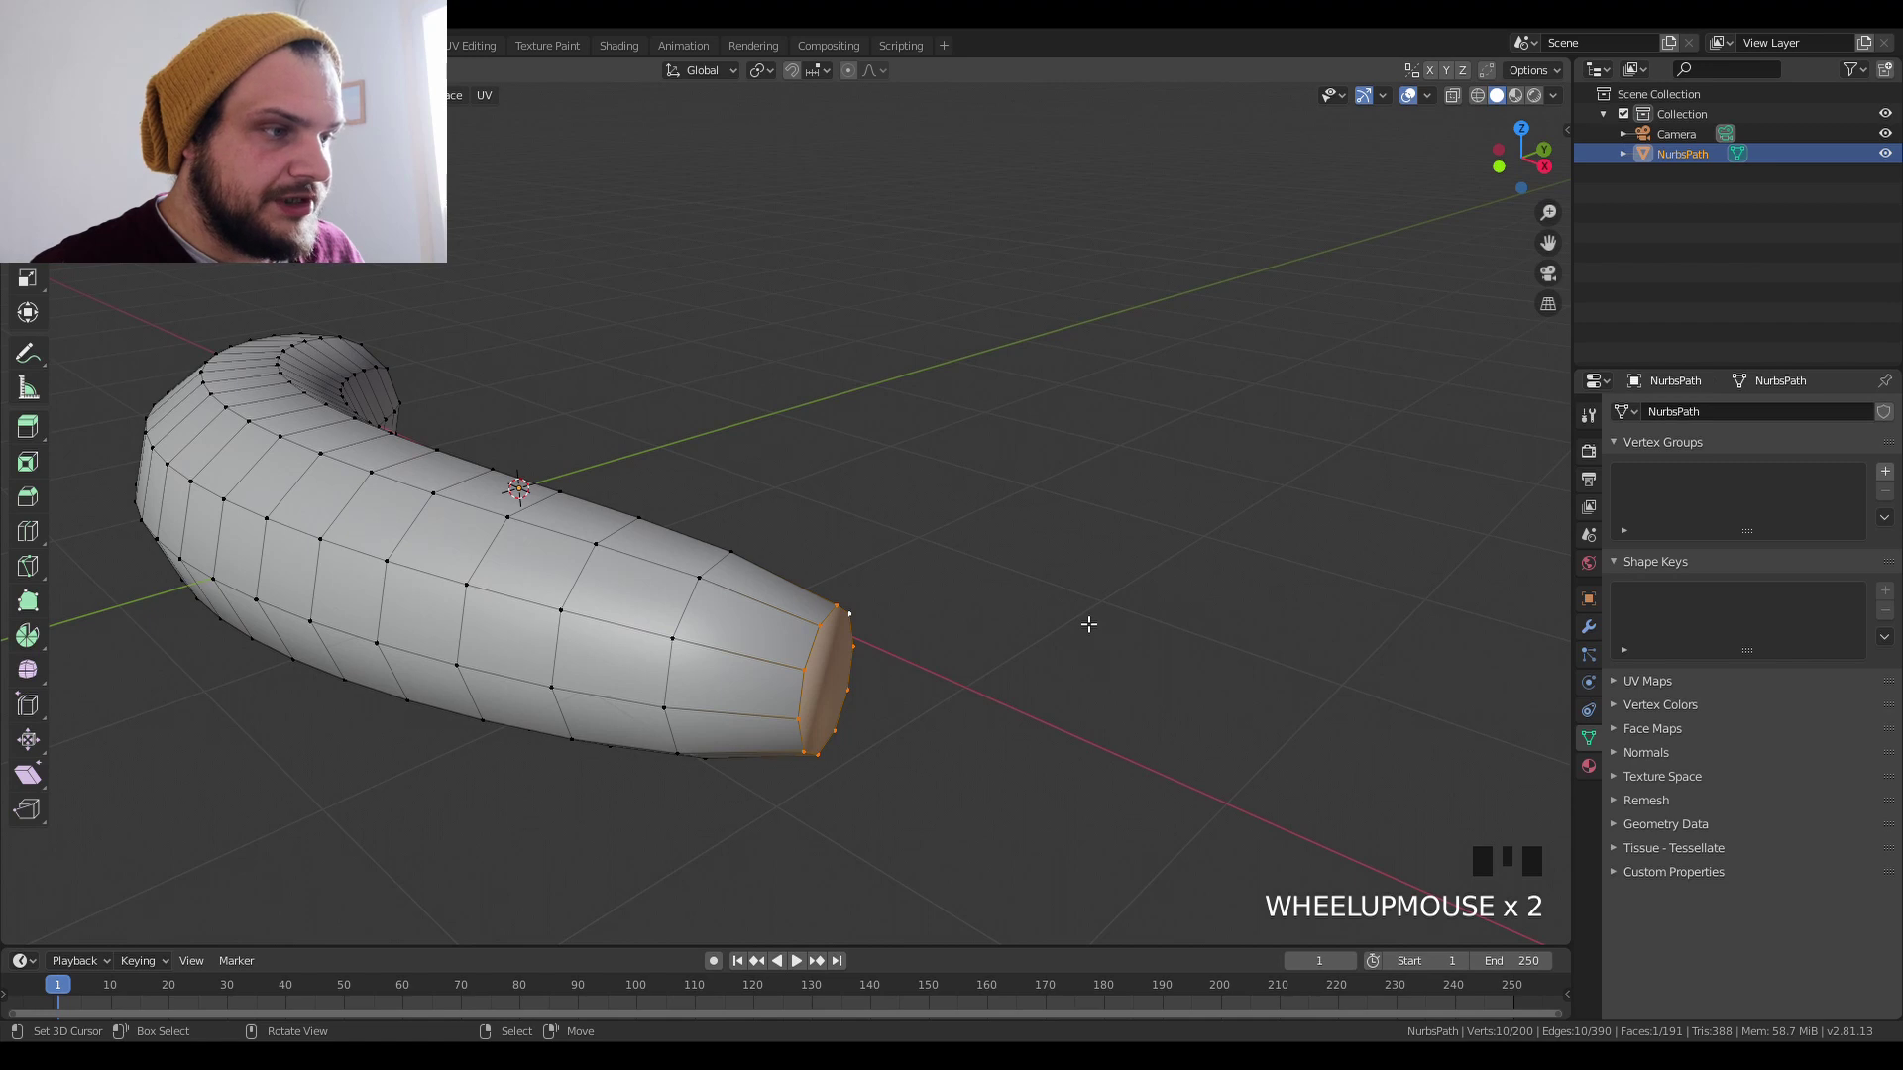
{"action": "key", "text": "ctrl+b"}
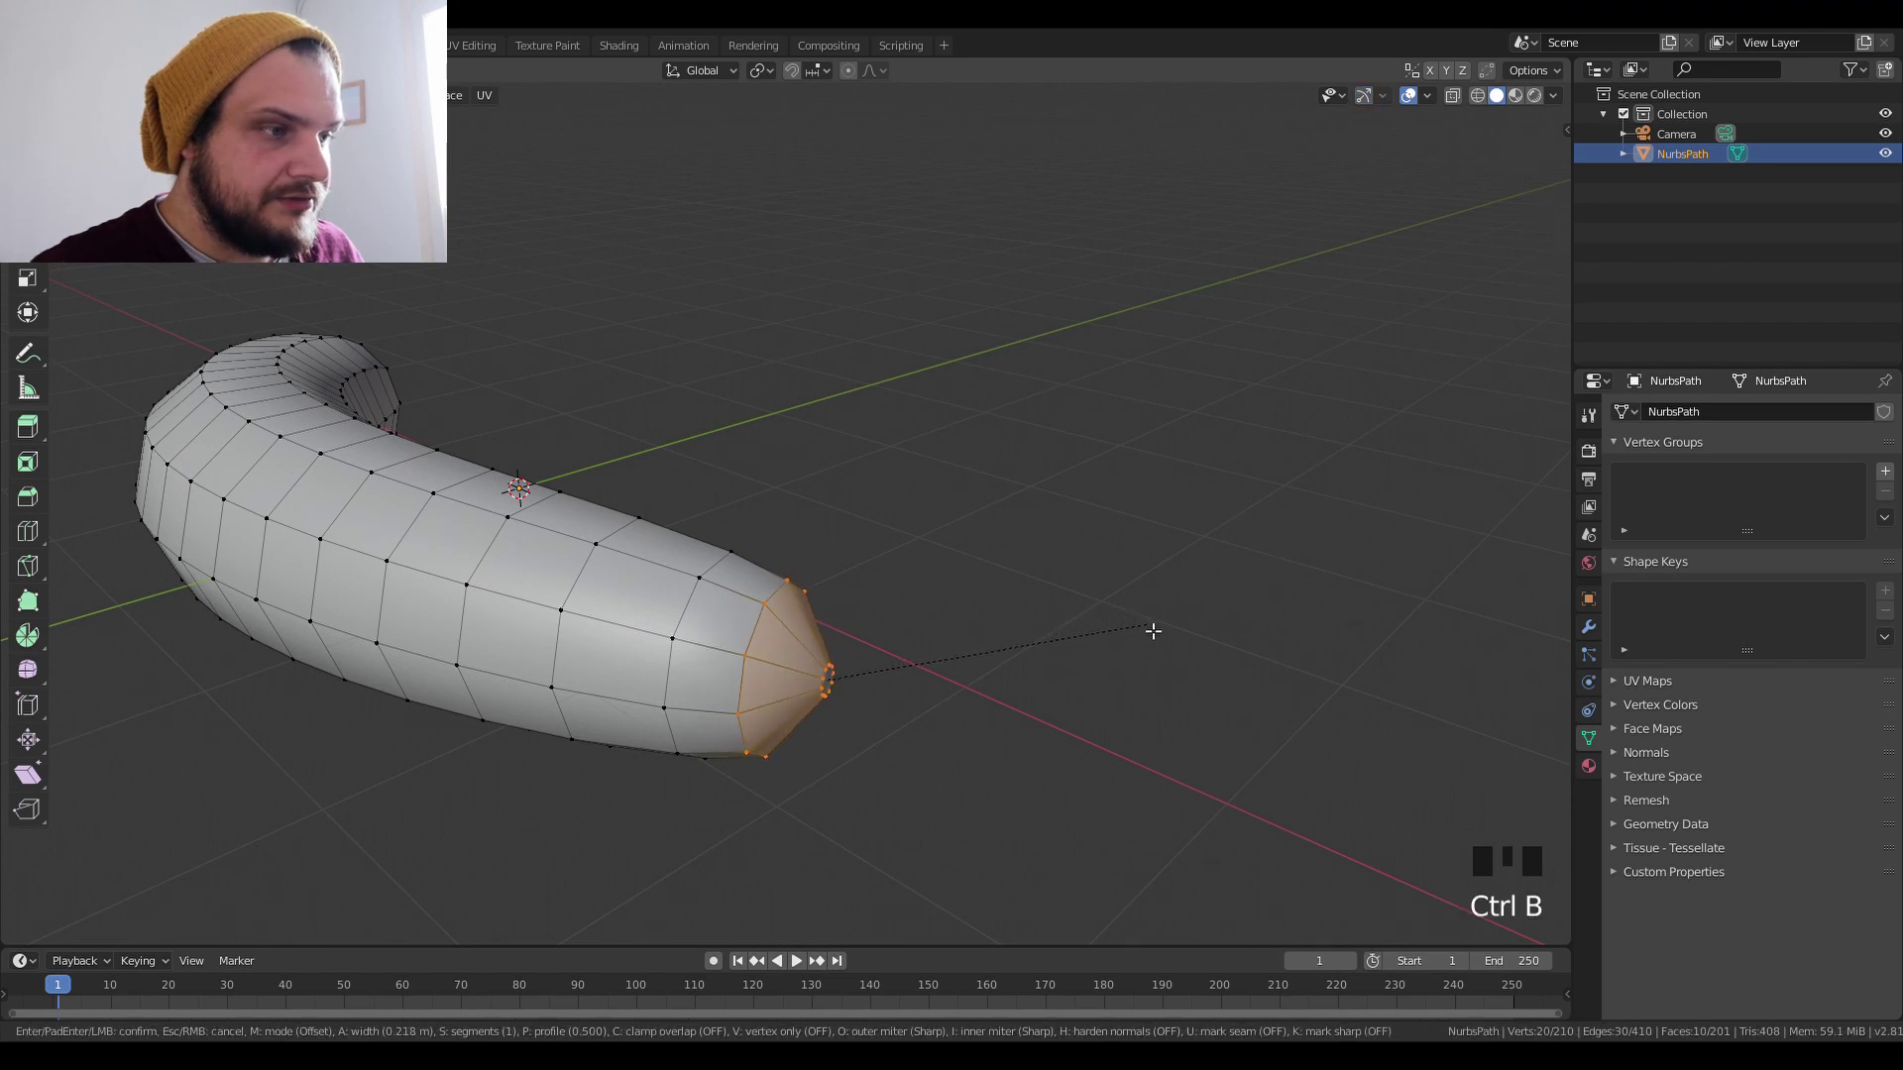
{"action": "scroll", "coordinate": [1151, 632], "scroll_direction": "up", "scroll_amount": 1}
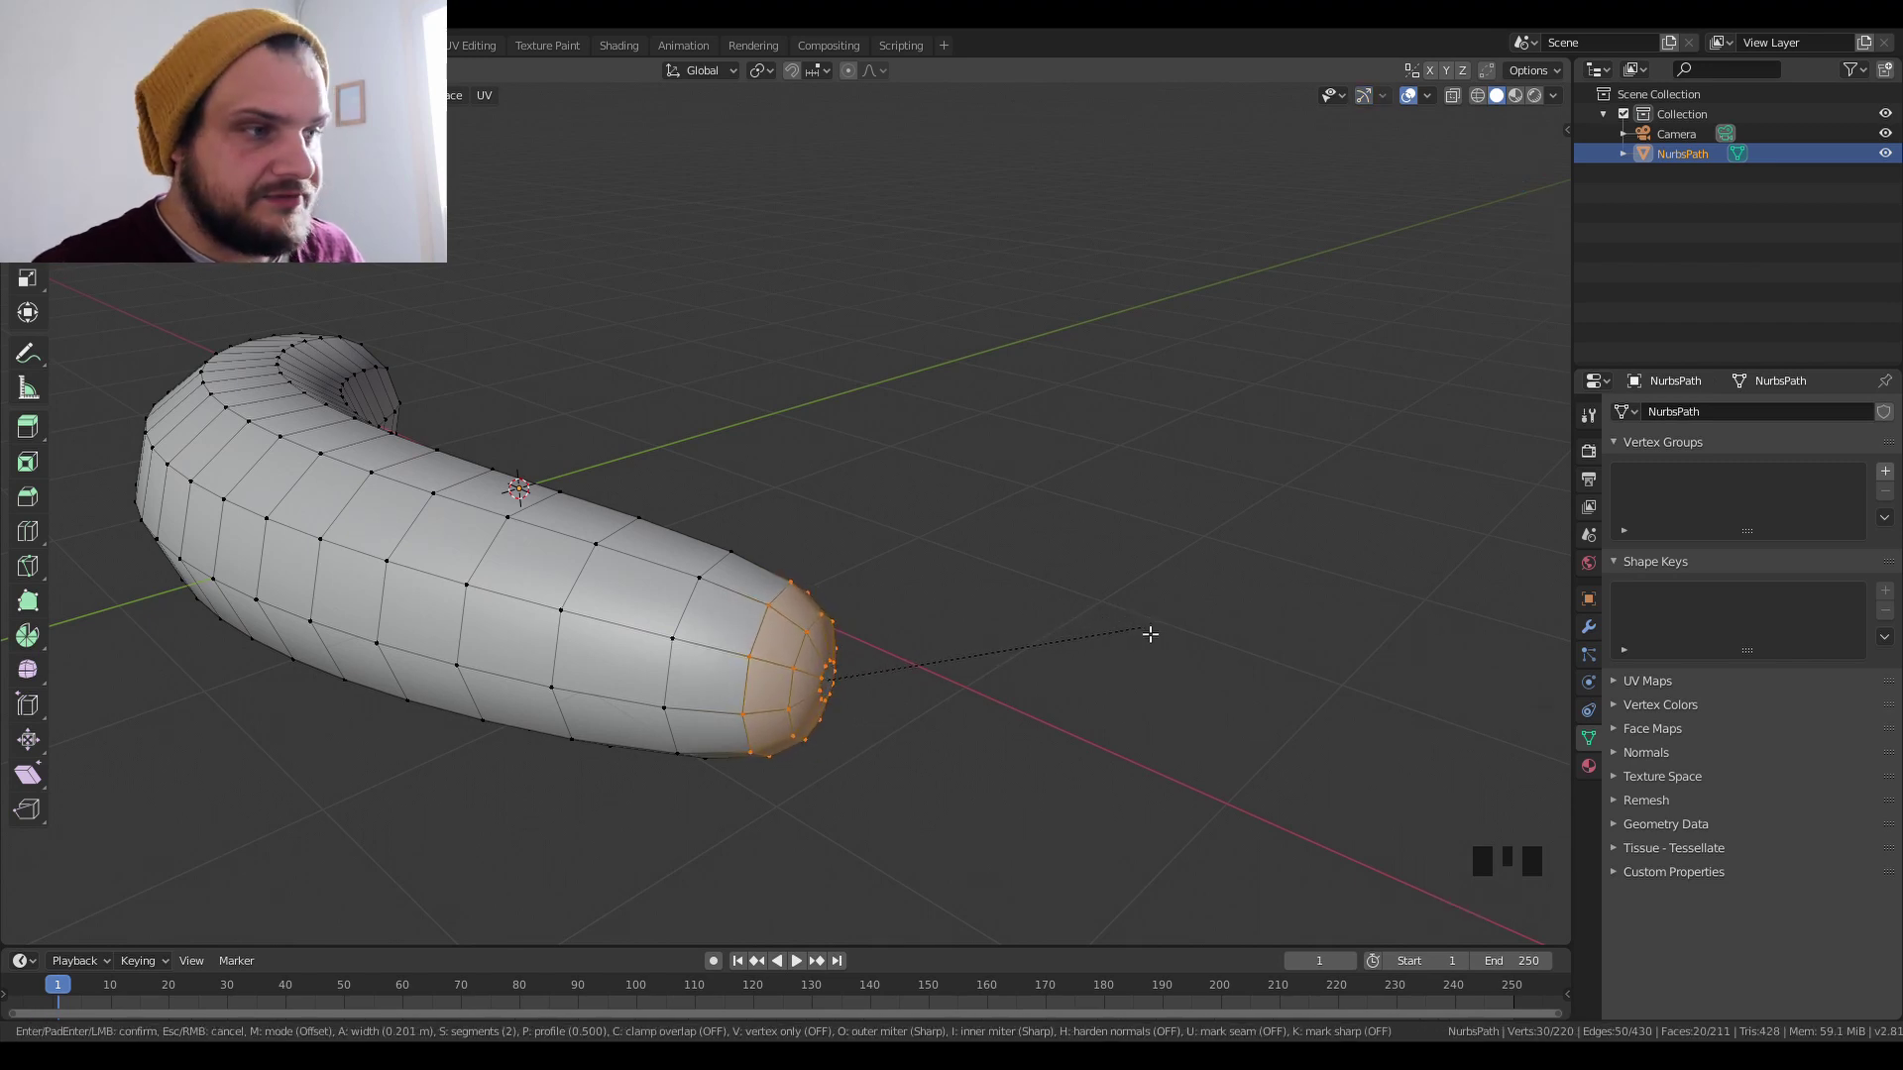
{"action": "left_click", "coordinate": [1149, 634]}
Select the loop at the tube's other open end and fill it with a face.
{"action": "middle_click_drag", "start_coordinate": [994, 628], "coordinate": [835, 528]}
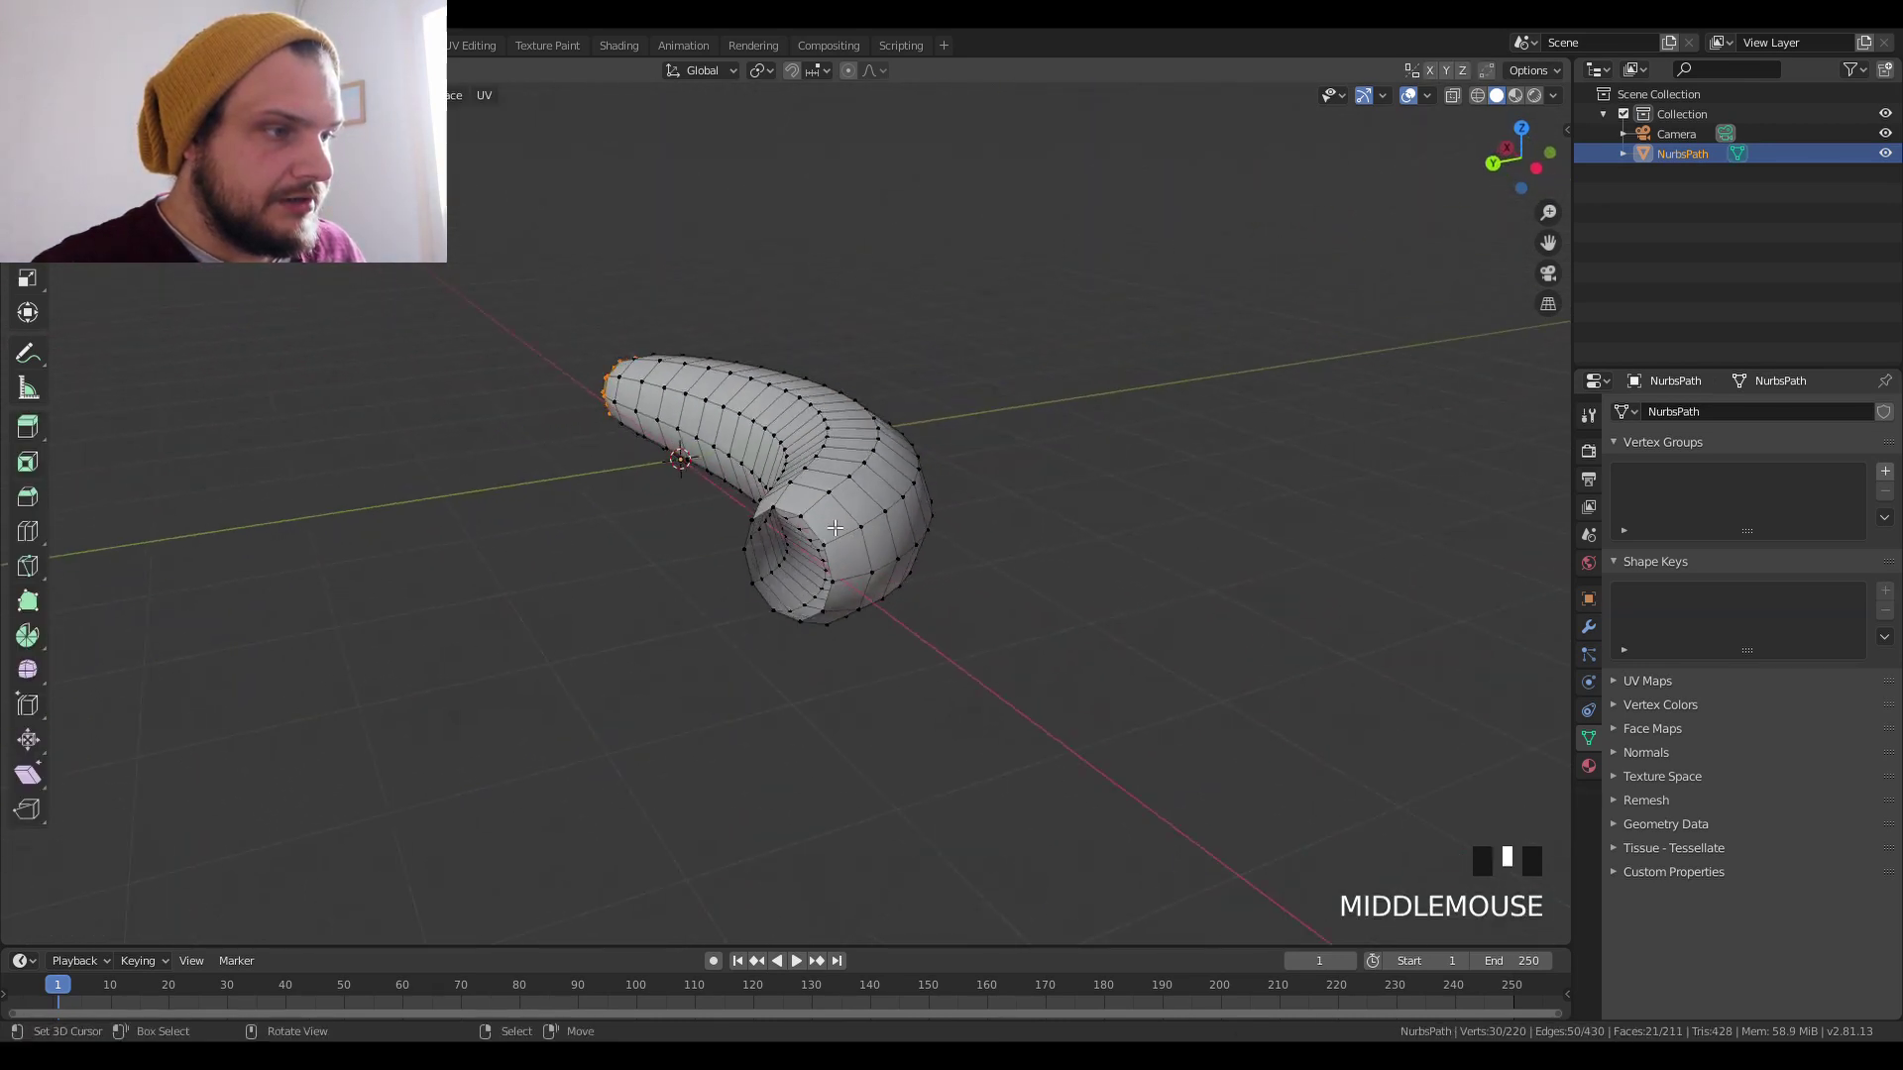
{"action": "scroll", "coordinate": [835, 528], "scroll_direction": "up", "scroll_amount": 2}
{"action": "right_click", "coordinate": [850, 552]}
{"action": "right_click", "coordinate": [865, 574]}
{"action": "right_click", "coordinate": [873, 584], "text": "alt+shift"}
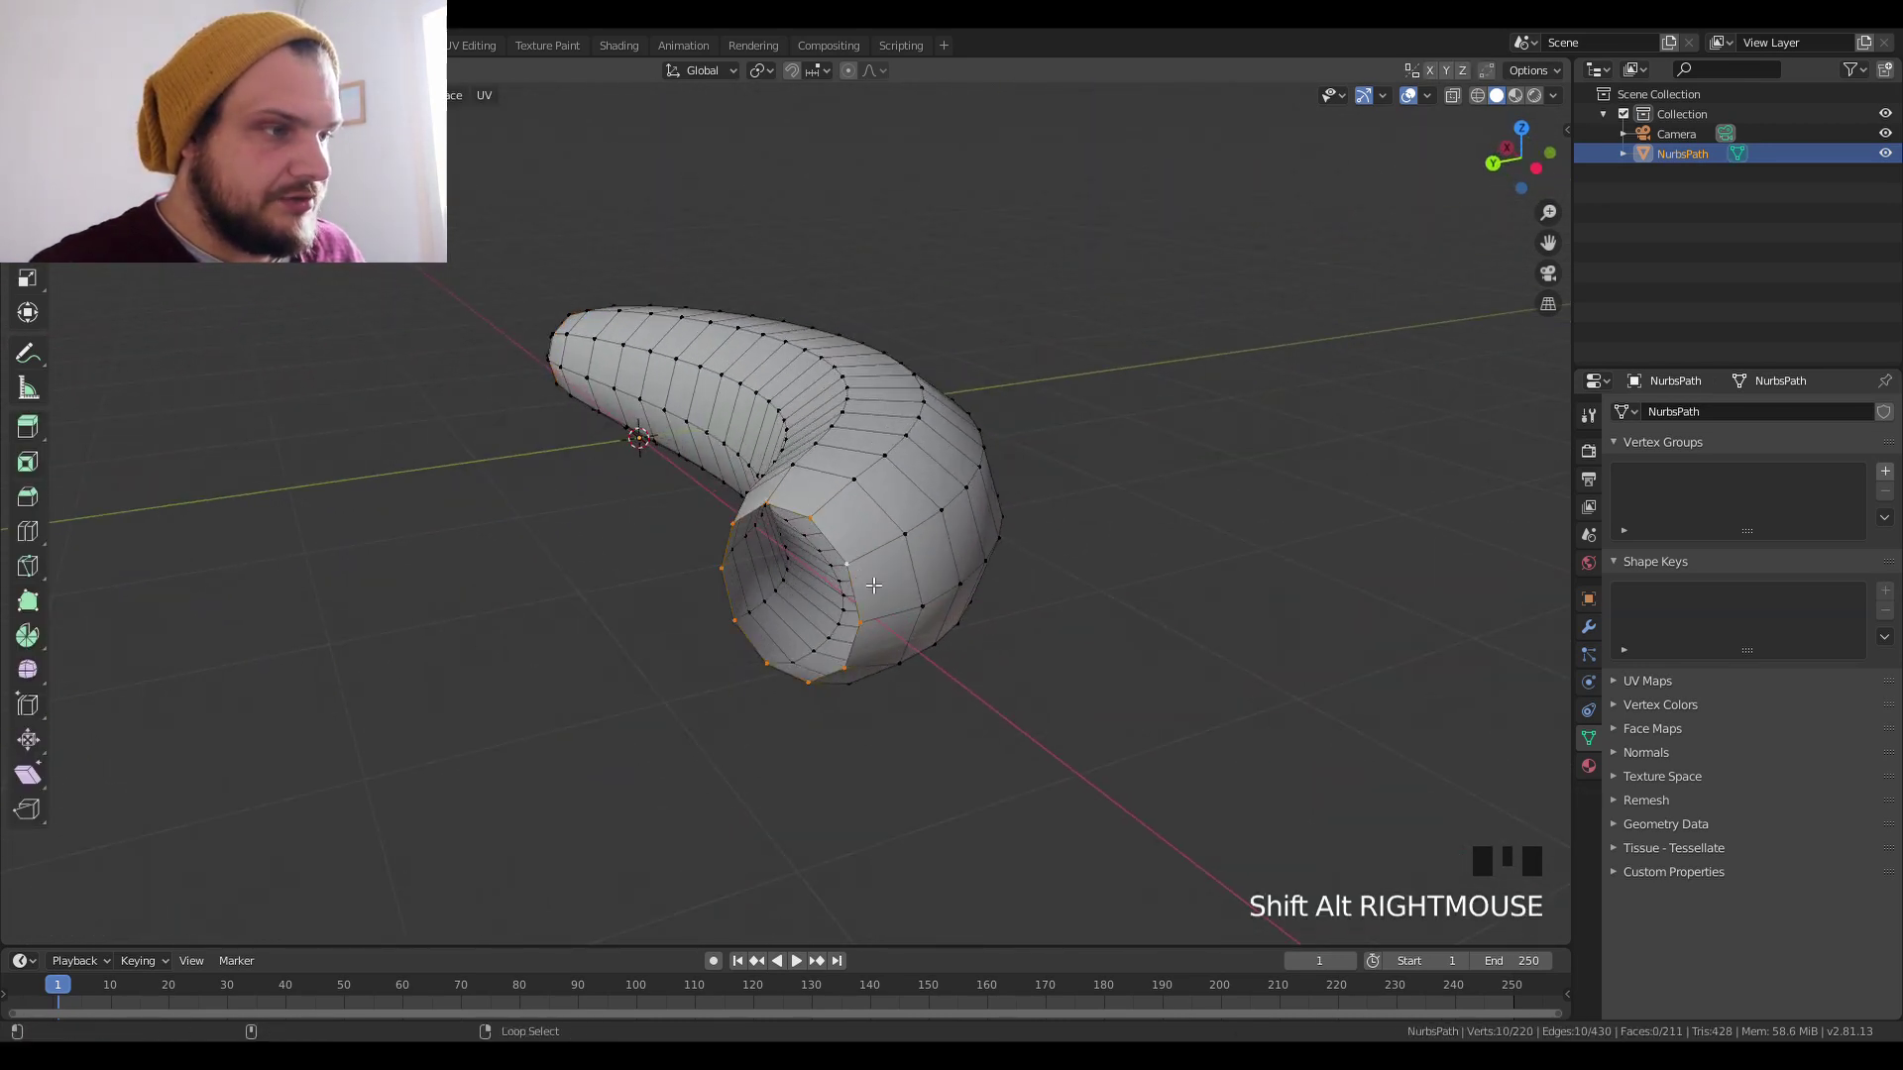
{"action": "key", "text": "f"}
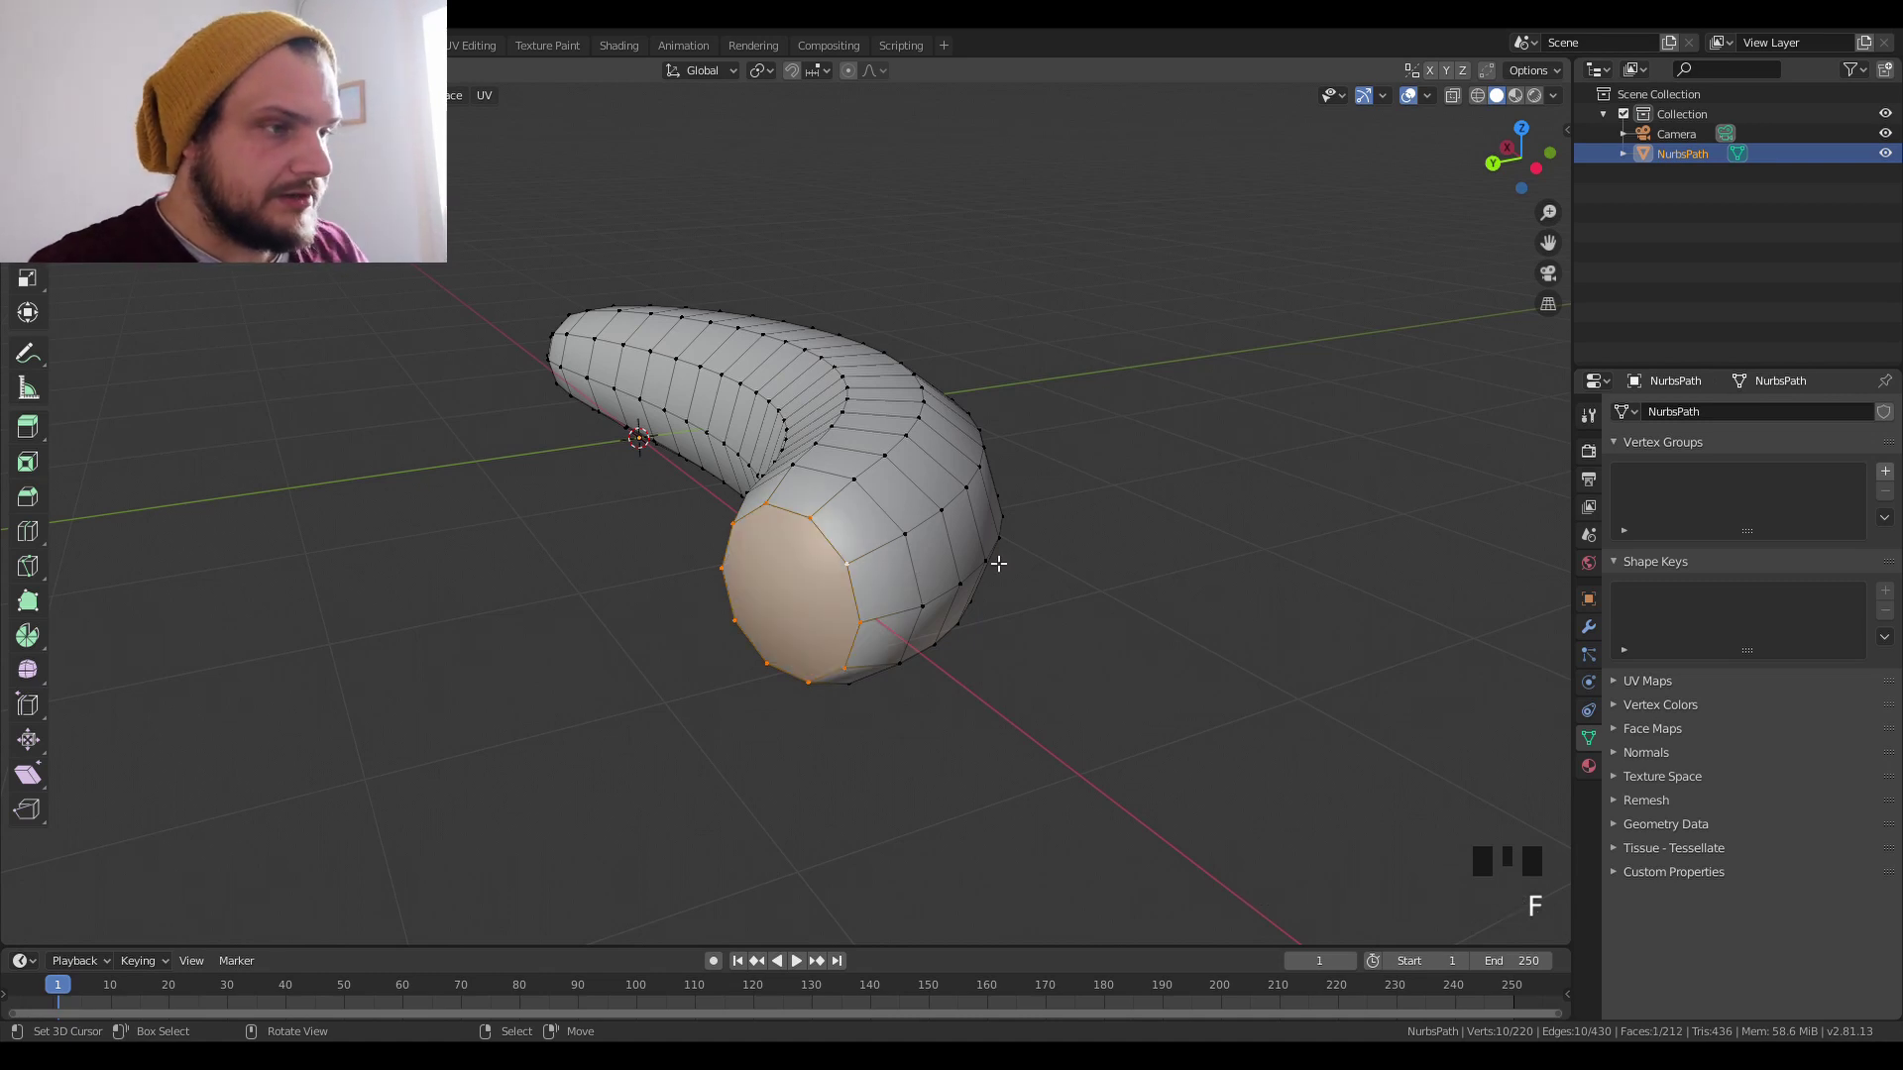
{"action": "key", "text": "KP_7"}
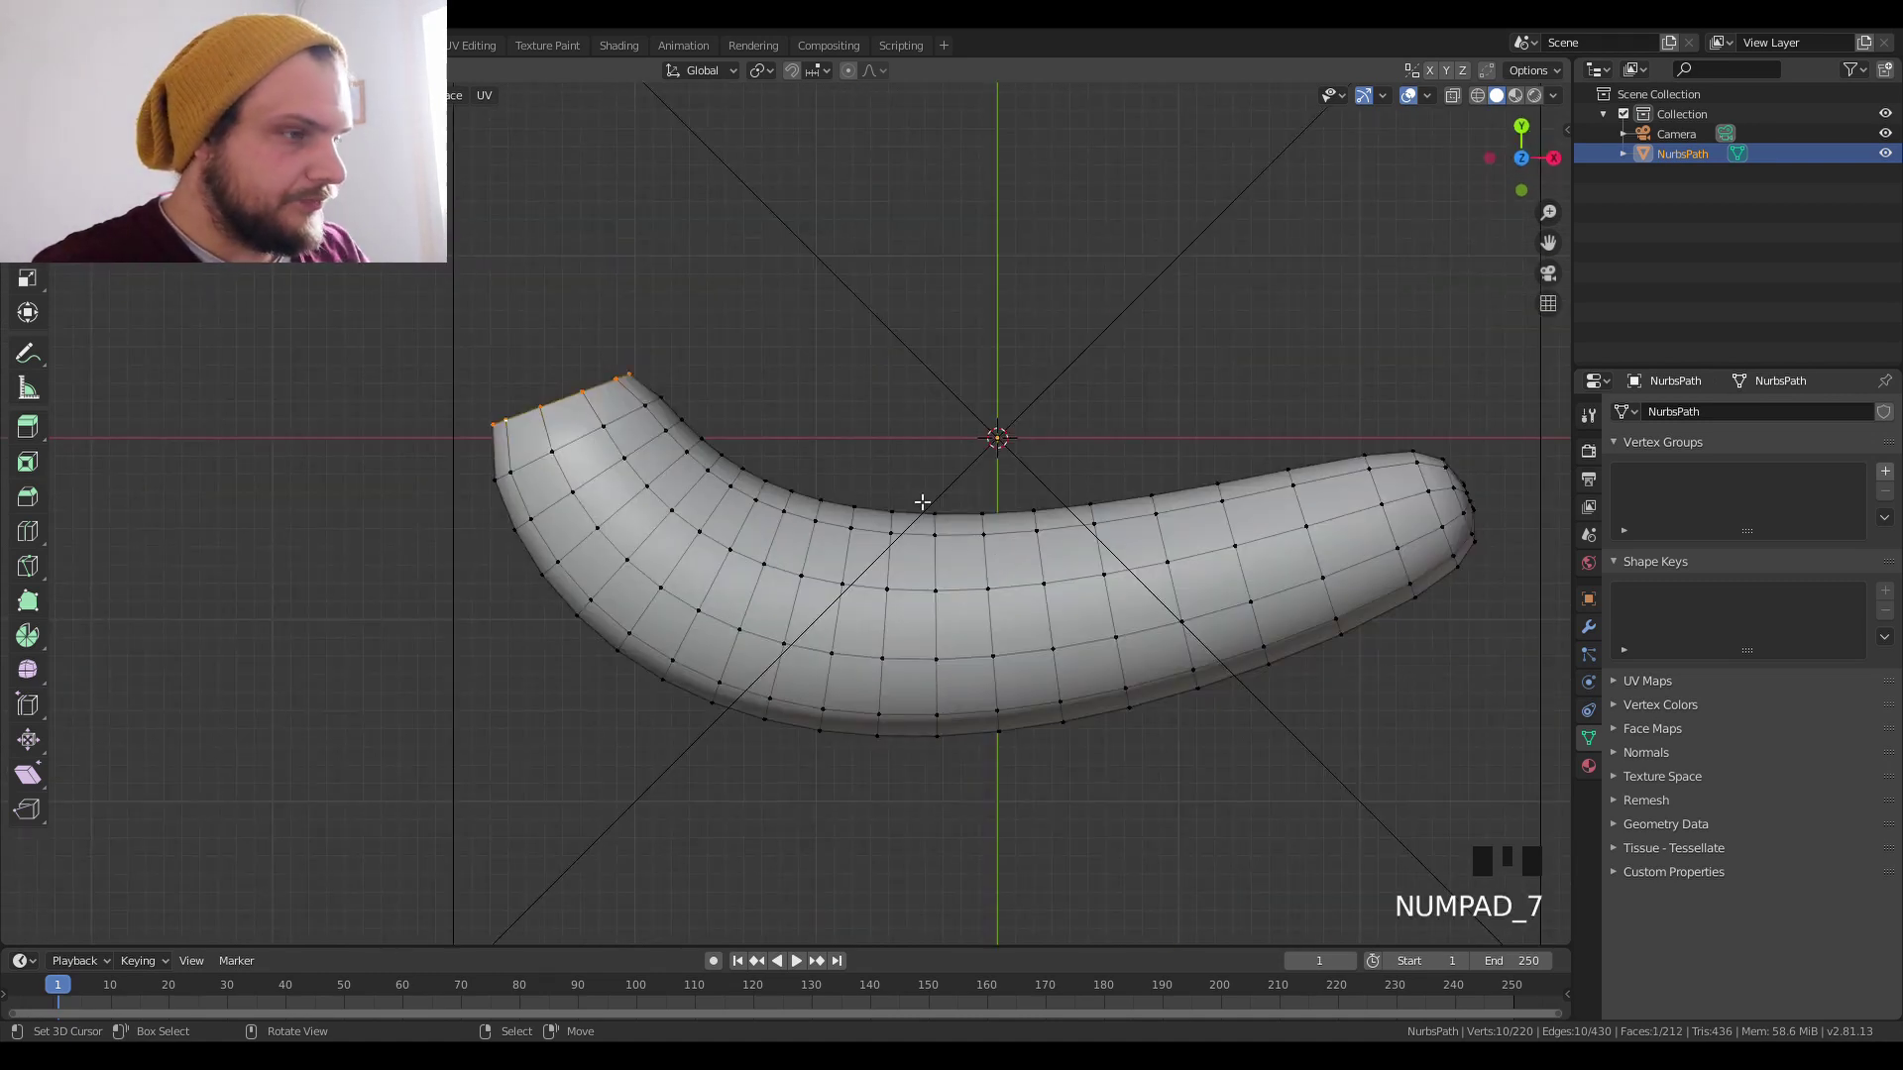
Inset the stem-end faces three times, the first with depth, to extend the stem.
{"action": "middle_click_drag", "start_coordinate": [922, 503], "coordinate": [1084, 540], "text": "shift"}
{"action": "key", "text": "KP_0"}
{"action": "scroll", "coordinate": [988, 507], "scroll_direction": "up", "scroll_amount": 3}
{"action": "key", "text": "i"}
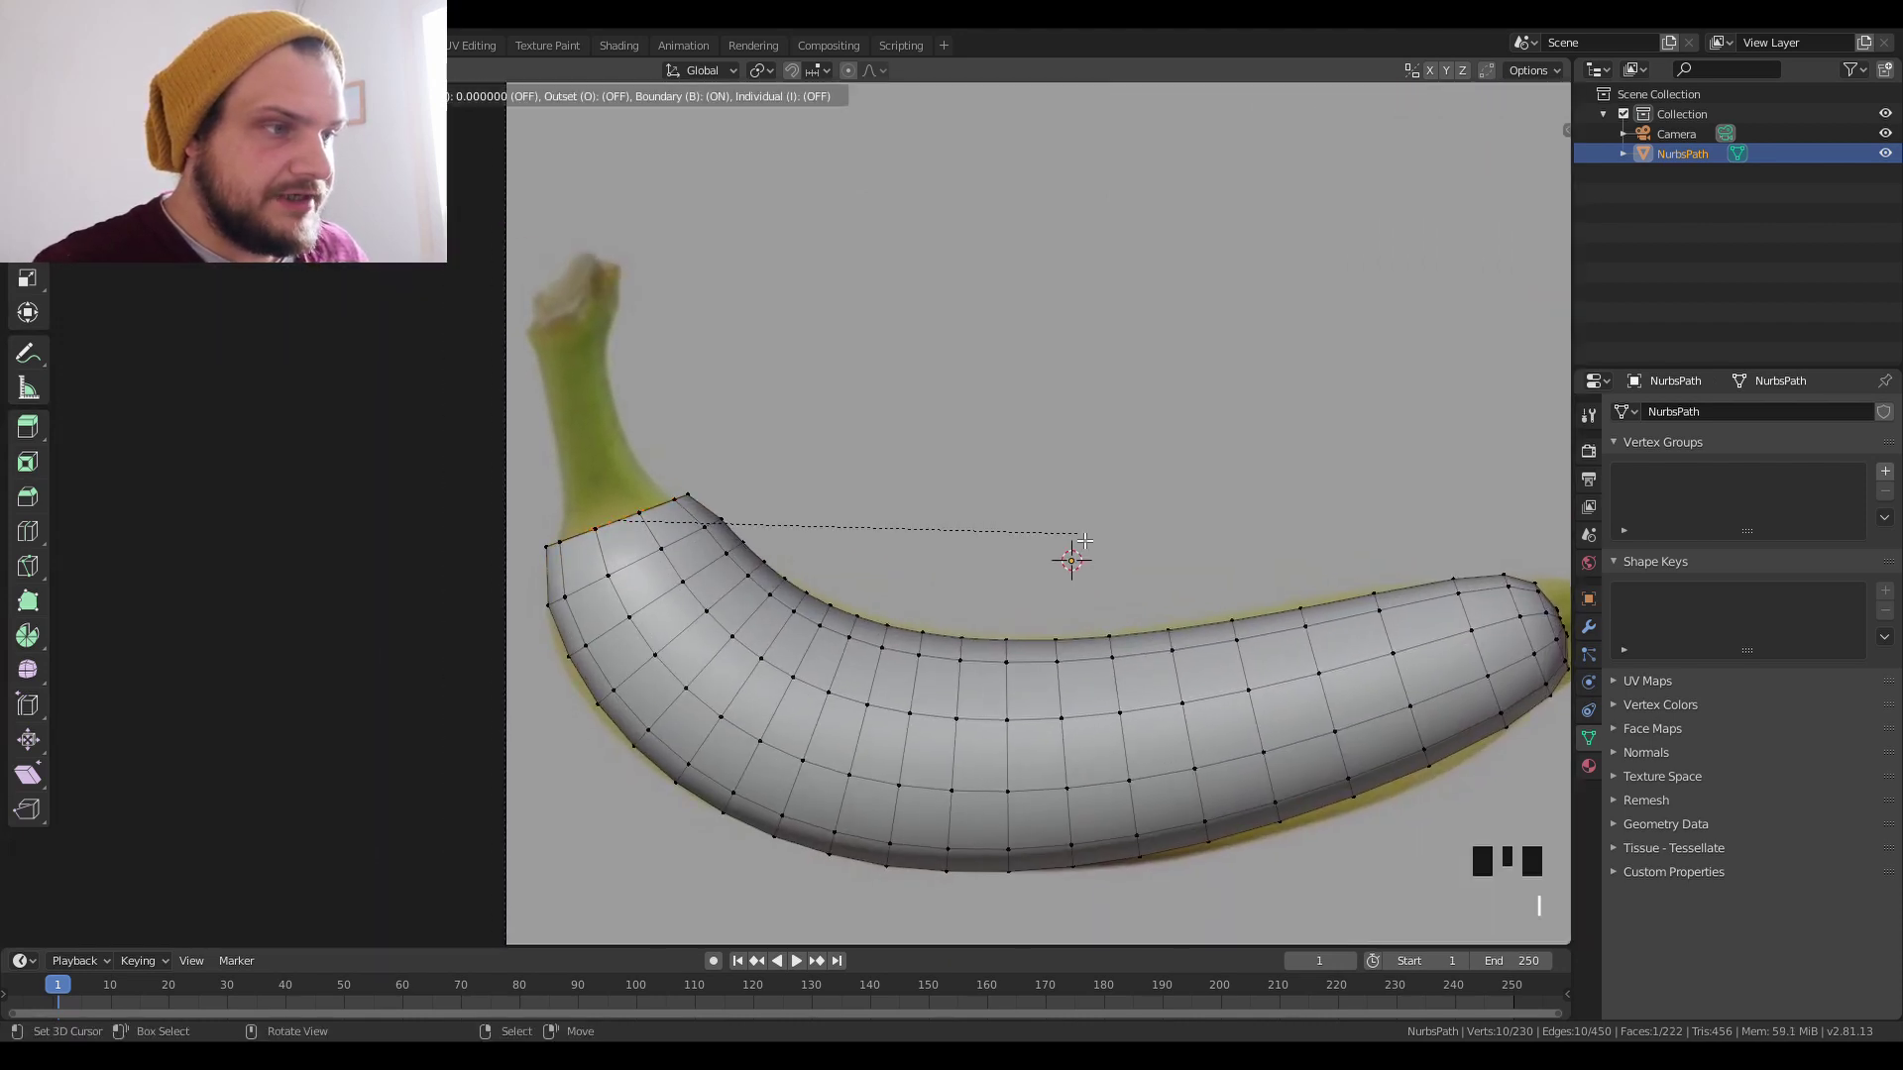
{"action": "key", "text": "ctrl"}
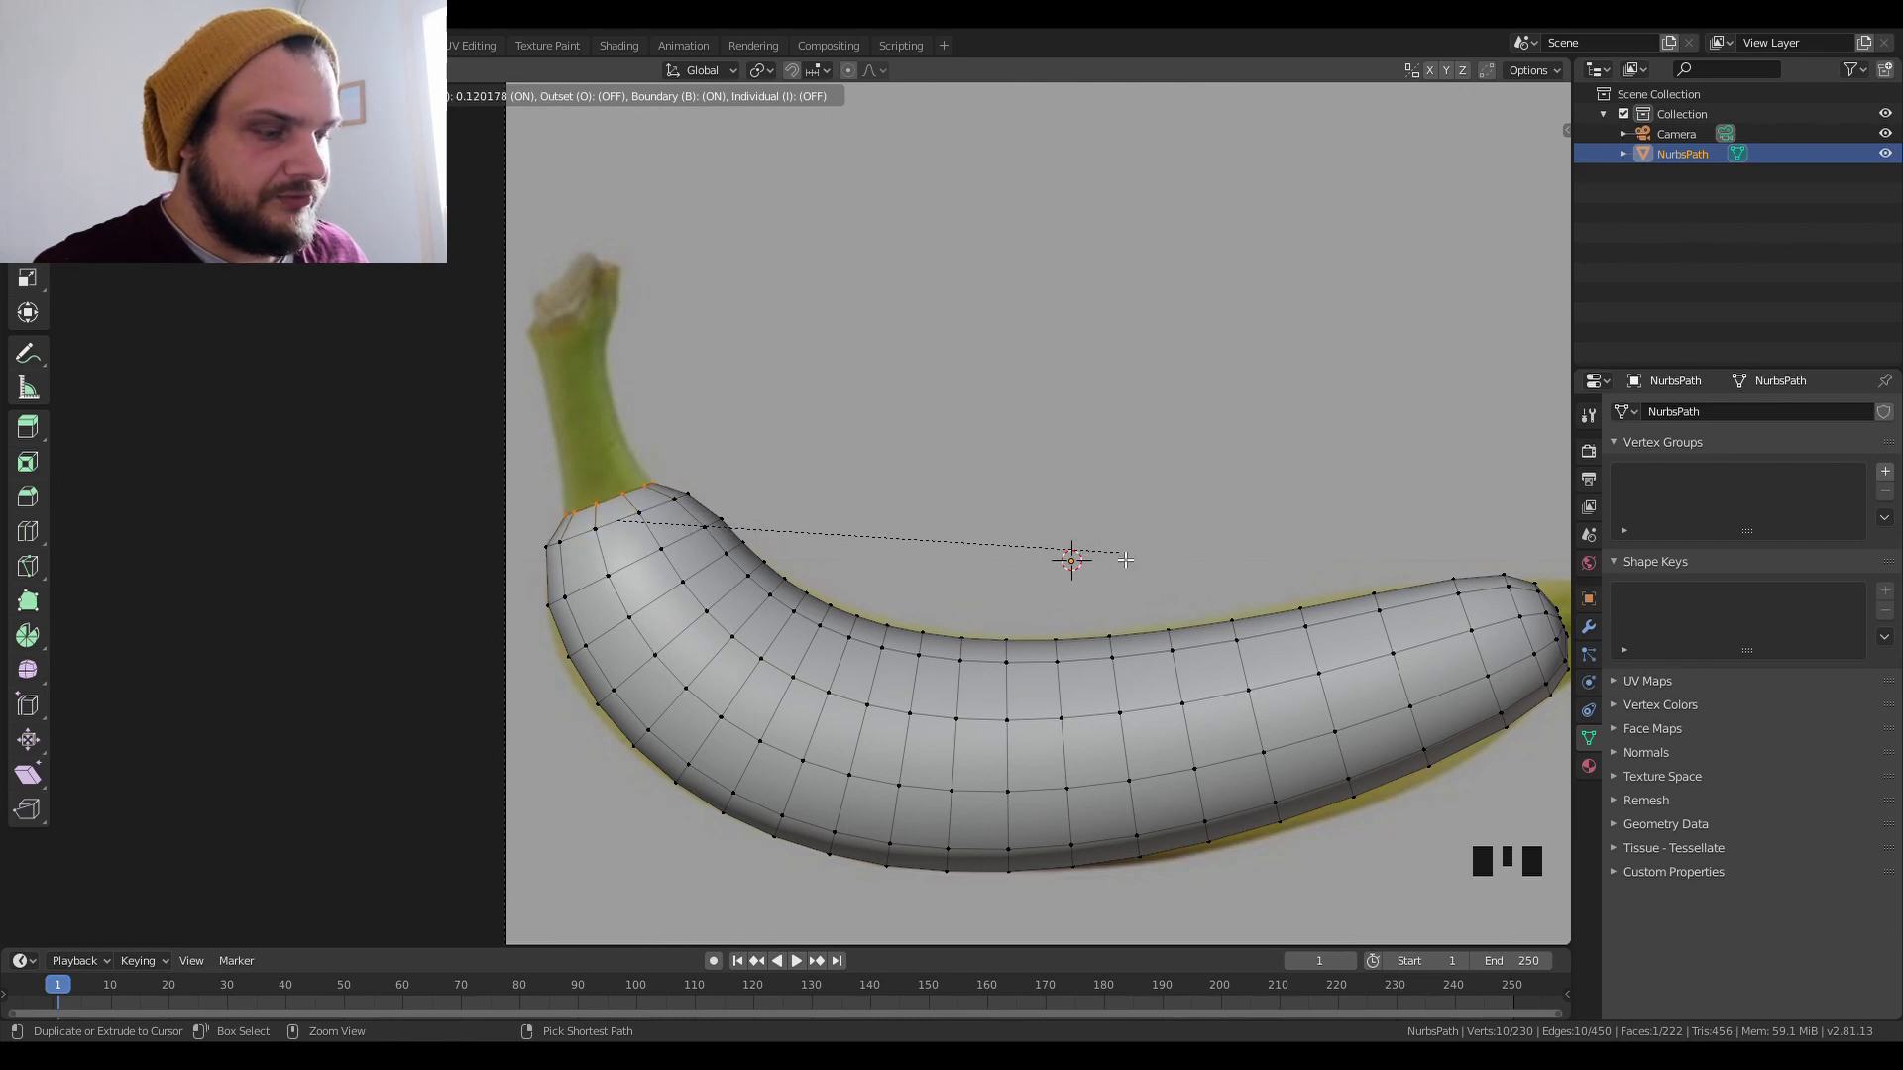
{"action": "left_click", "coordinate": [1128, 559]}
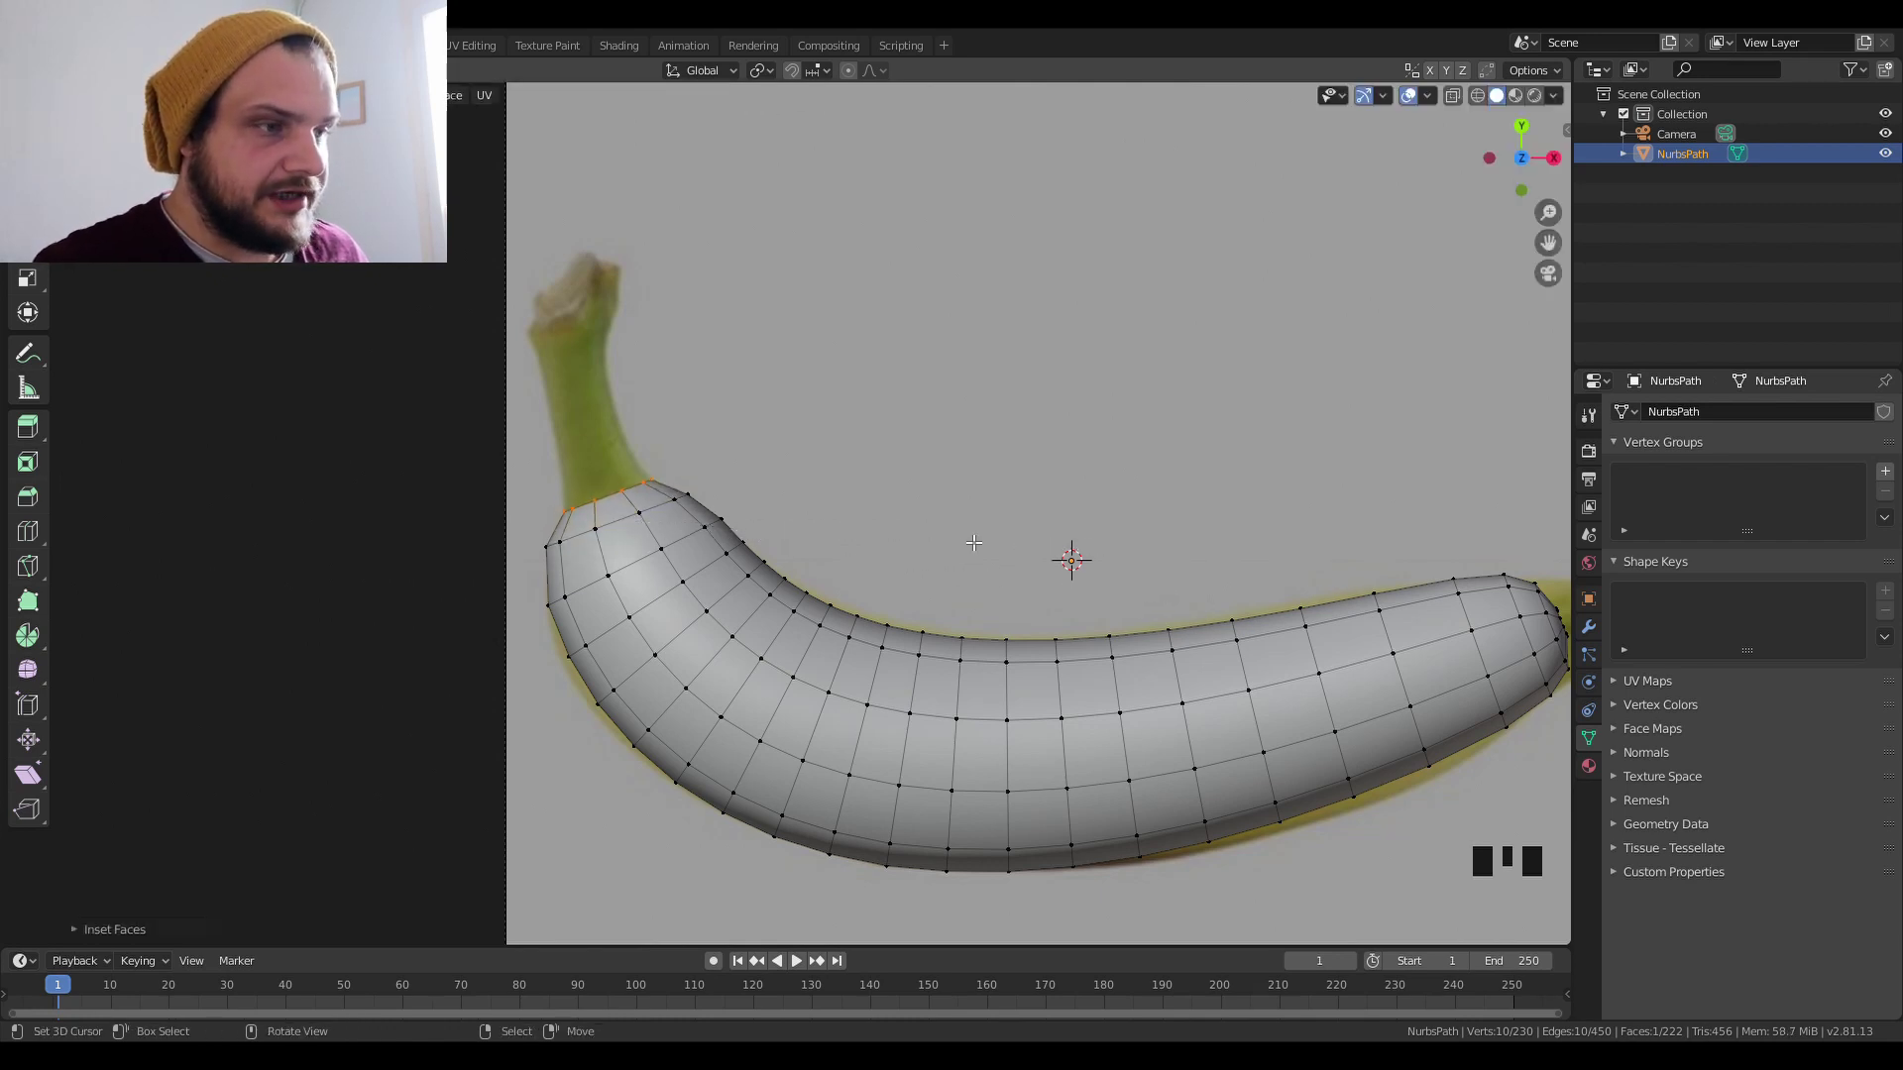
{"action": "key", "text": "i"}
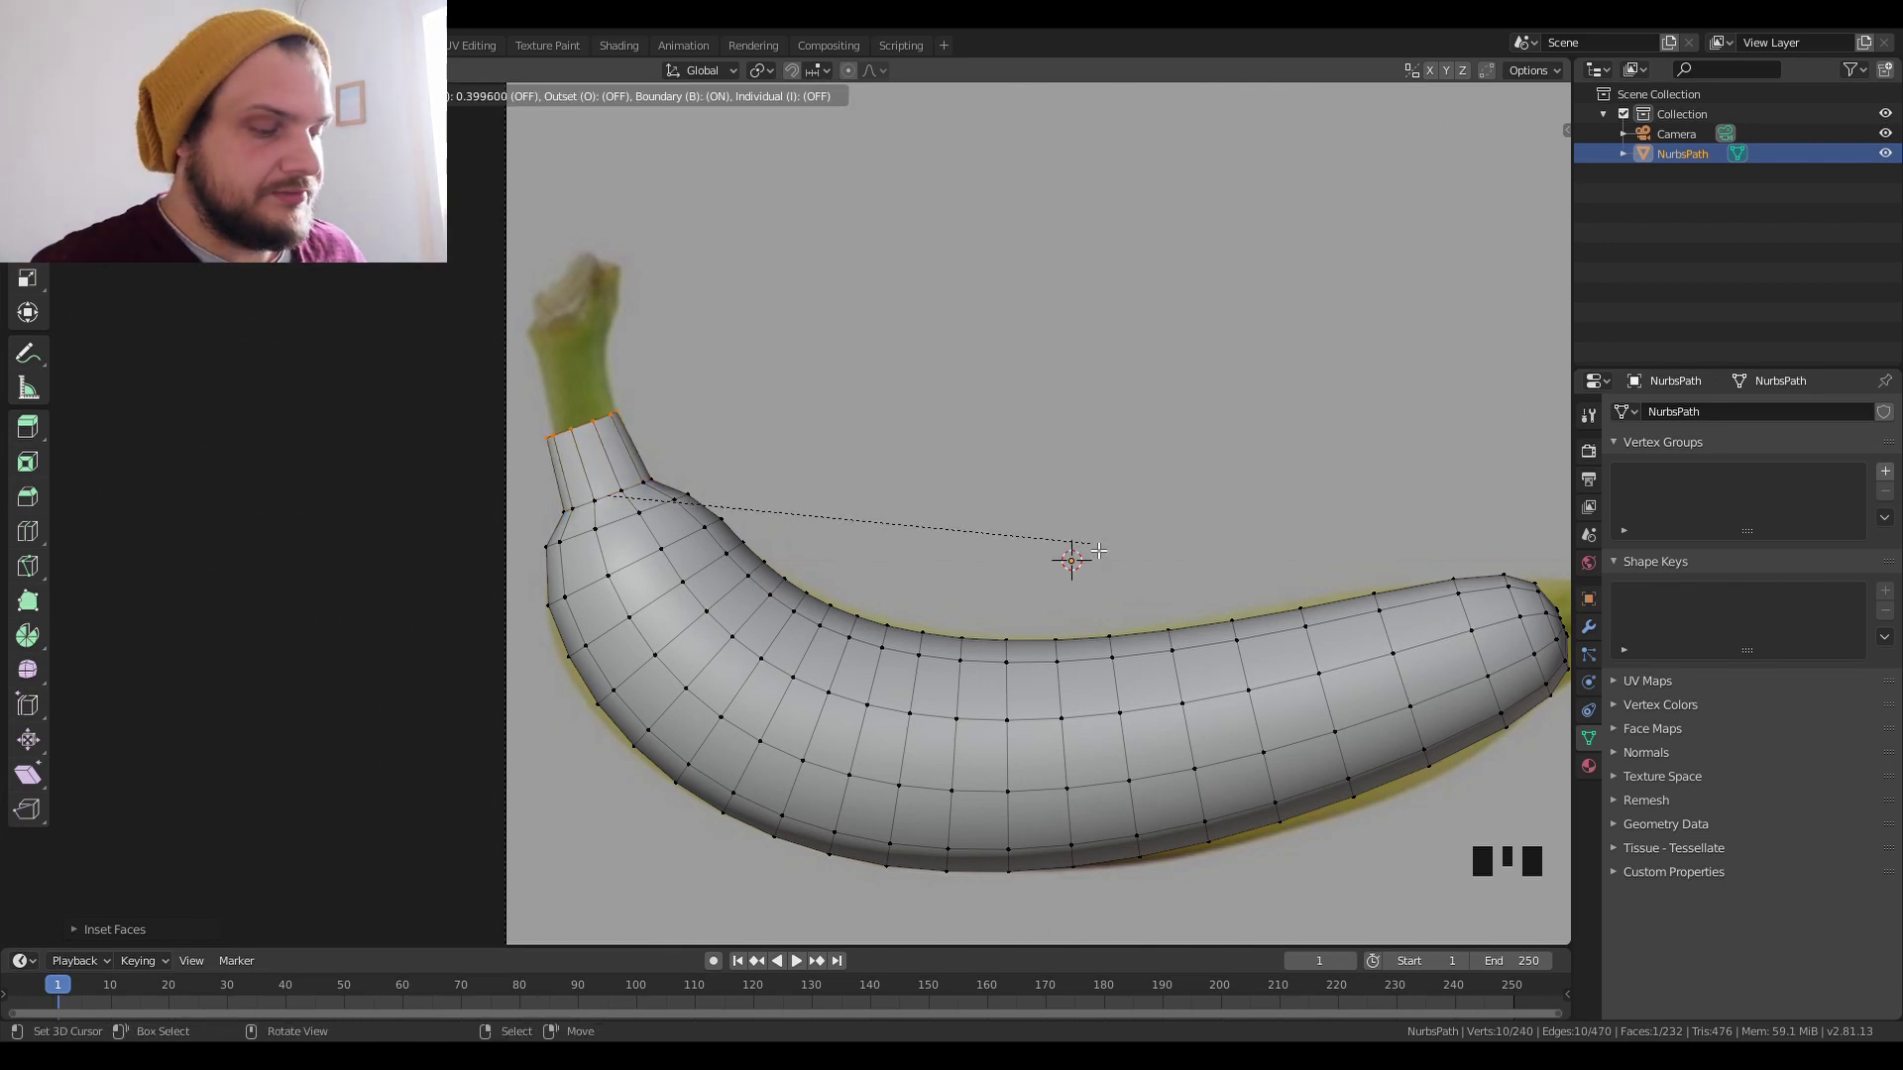
{"action": "left_click", "coordinate": [1098, 551]}
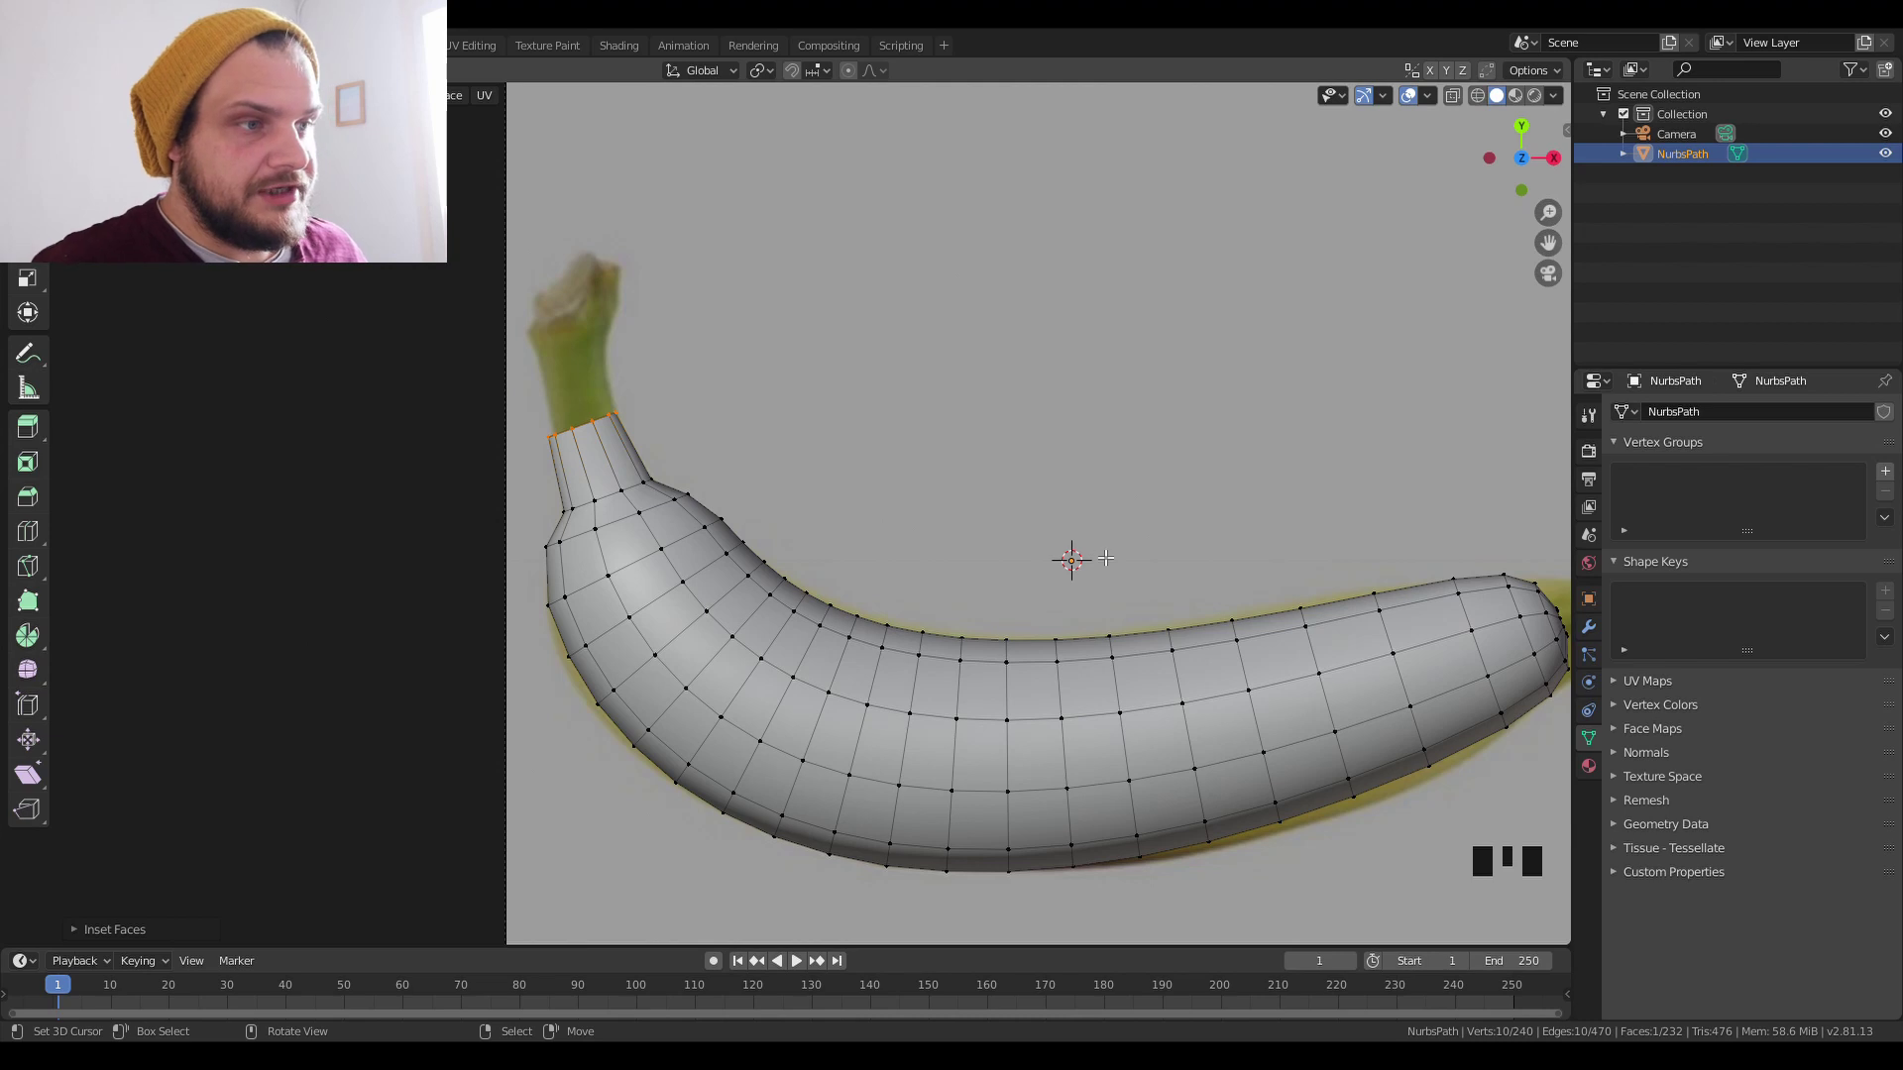
{"action": "key", "text": "i"}
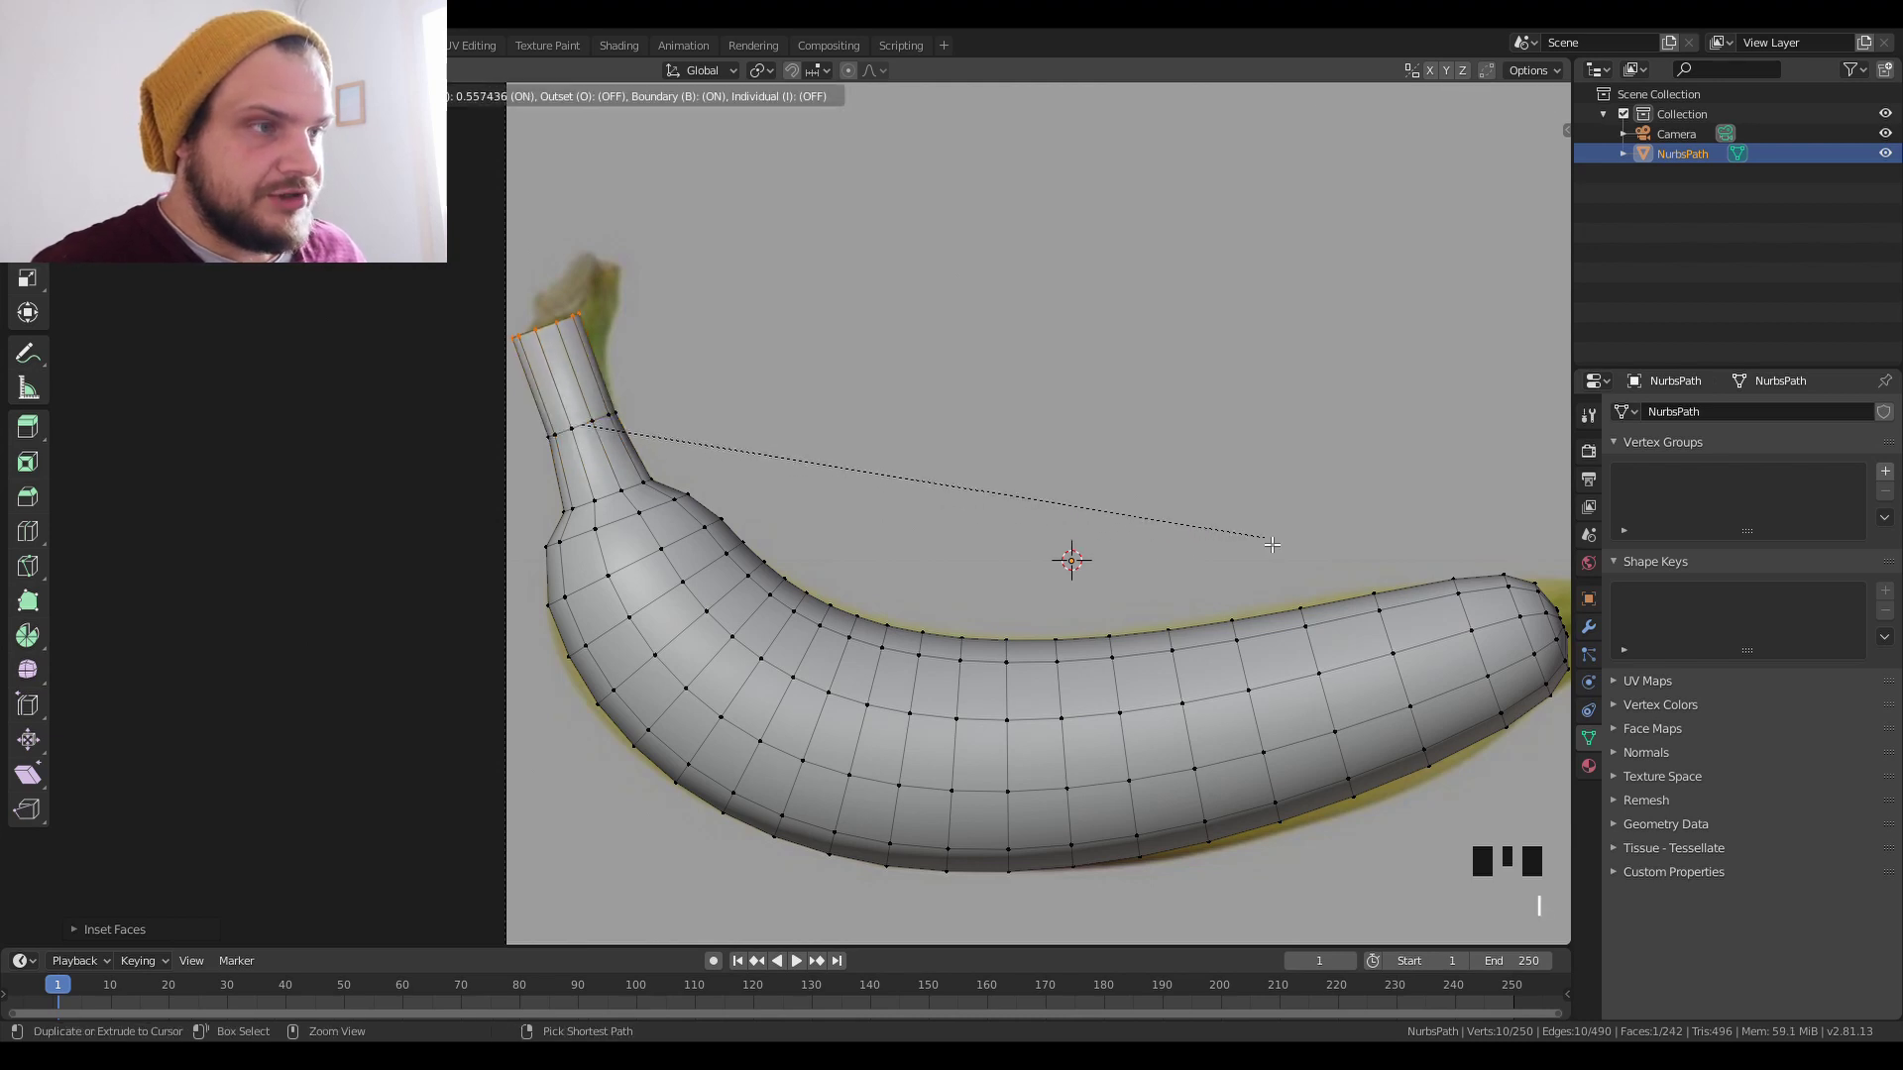
{"action": "left_click", "coordinate": [1272, 544]}
Scale, tilt and shift the stem-end face along X to begin the upturned stem.
{"action": "key", "text": "s"}
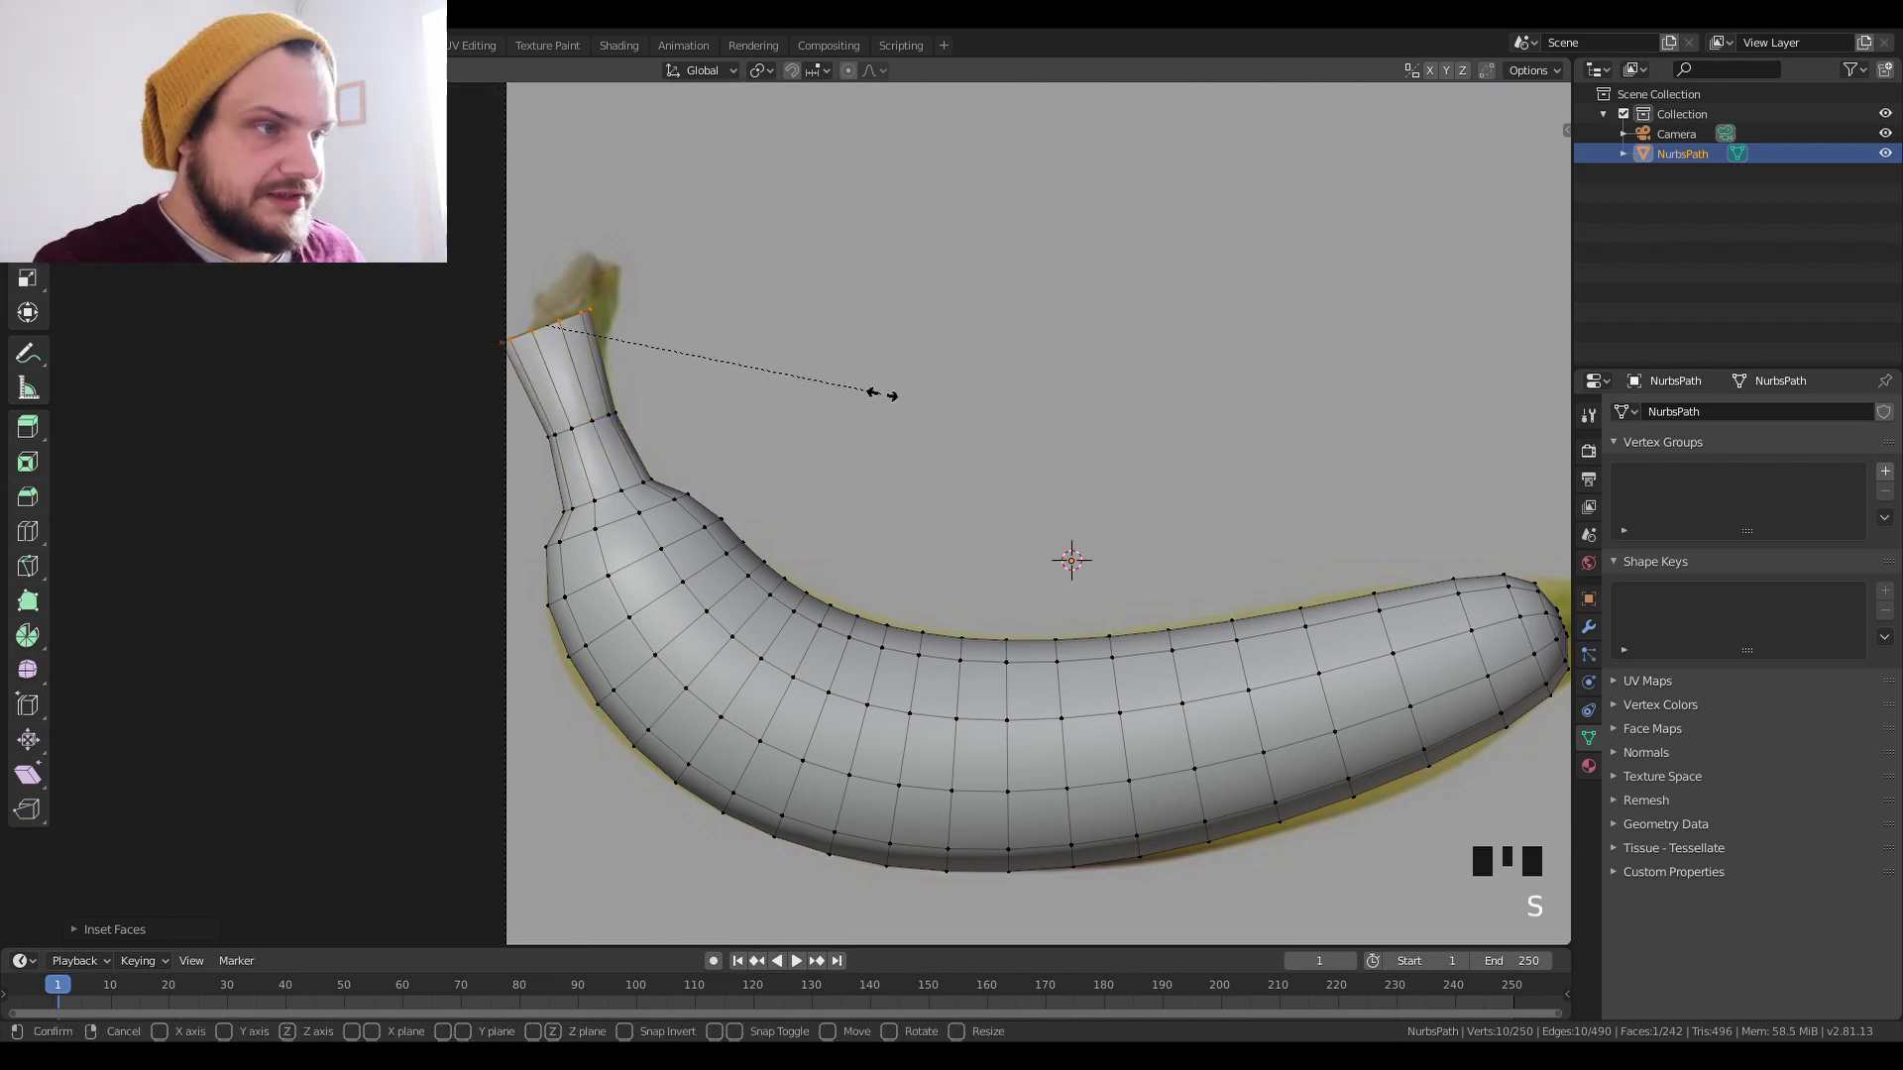
{"action": "left_click", "coordinate": [912, 393]}
{"action": "key", "text": "r"}
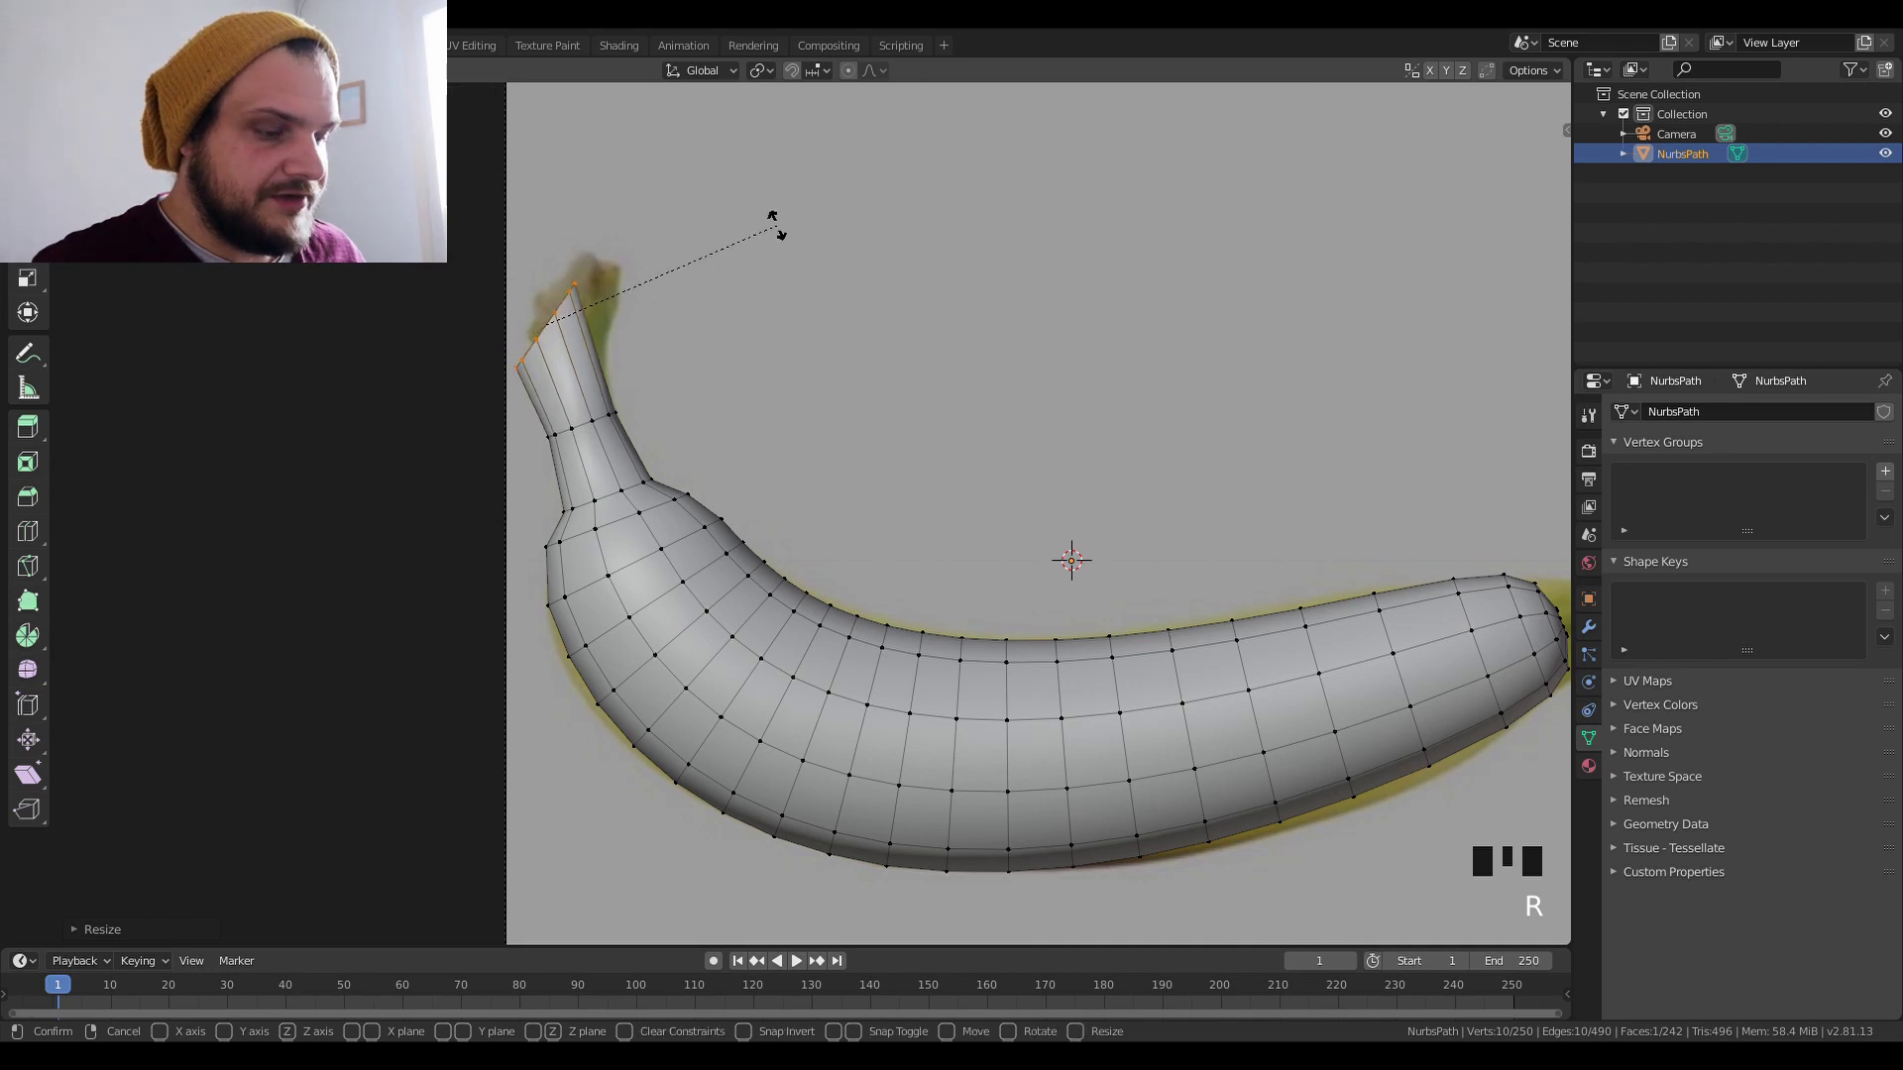
{"action": "left_click", "coordinate": [773, 226]}
{"action": "key", "text": "g"}
{"action": "key", "text": "x"}
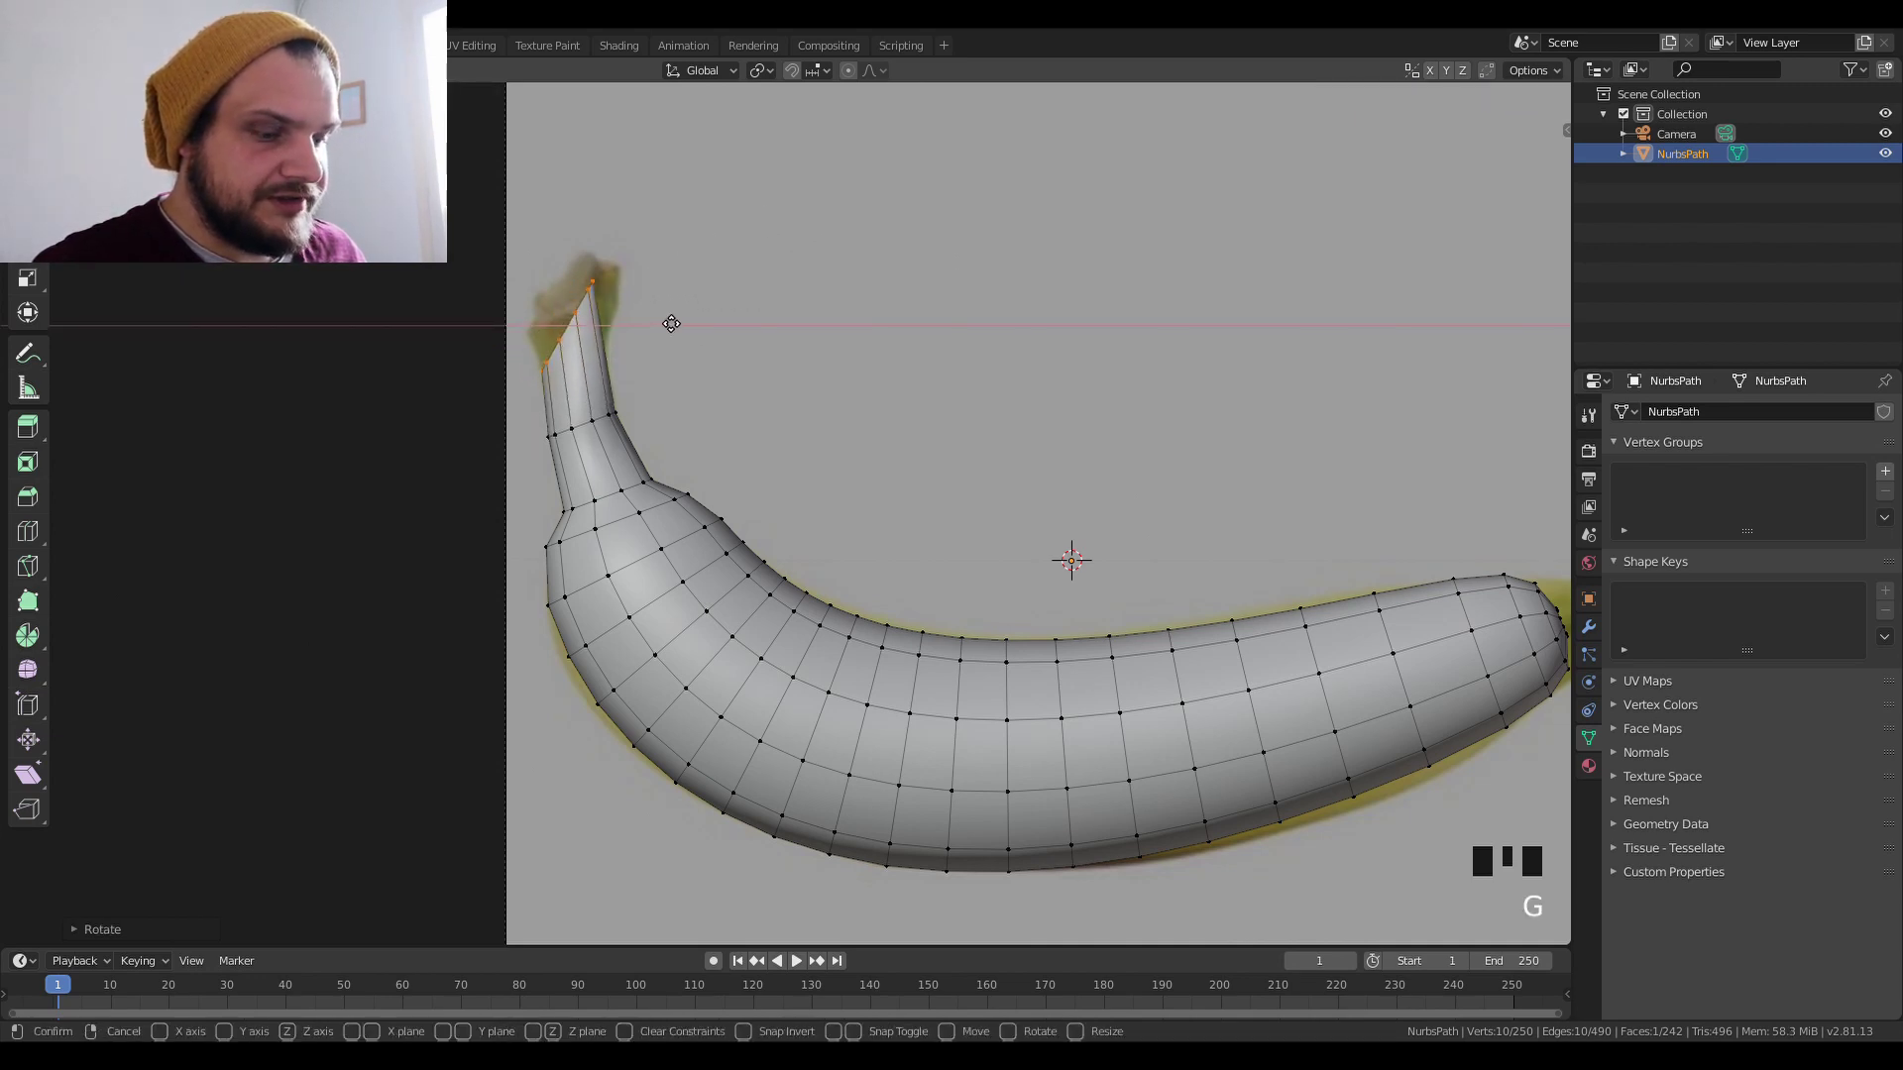
{"action": "left_click", "coordinate": [680, 323]}
{"action": "key", "text": "s"}
{"action": "left_click", "coordinate": [713, 321]}
Move, tilt and shrink the stem-end face further to narrow the stem tip.
{"action": "key", "text": "g"}
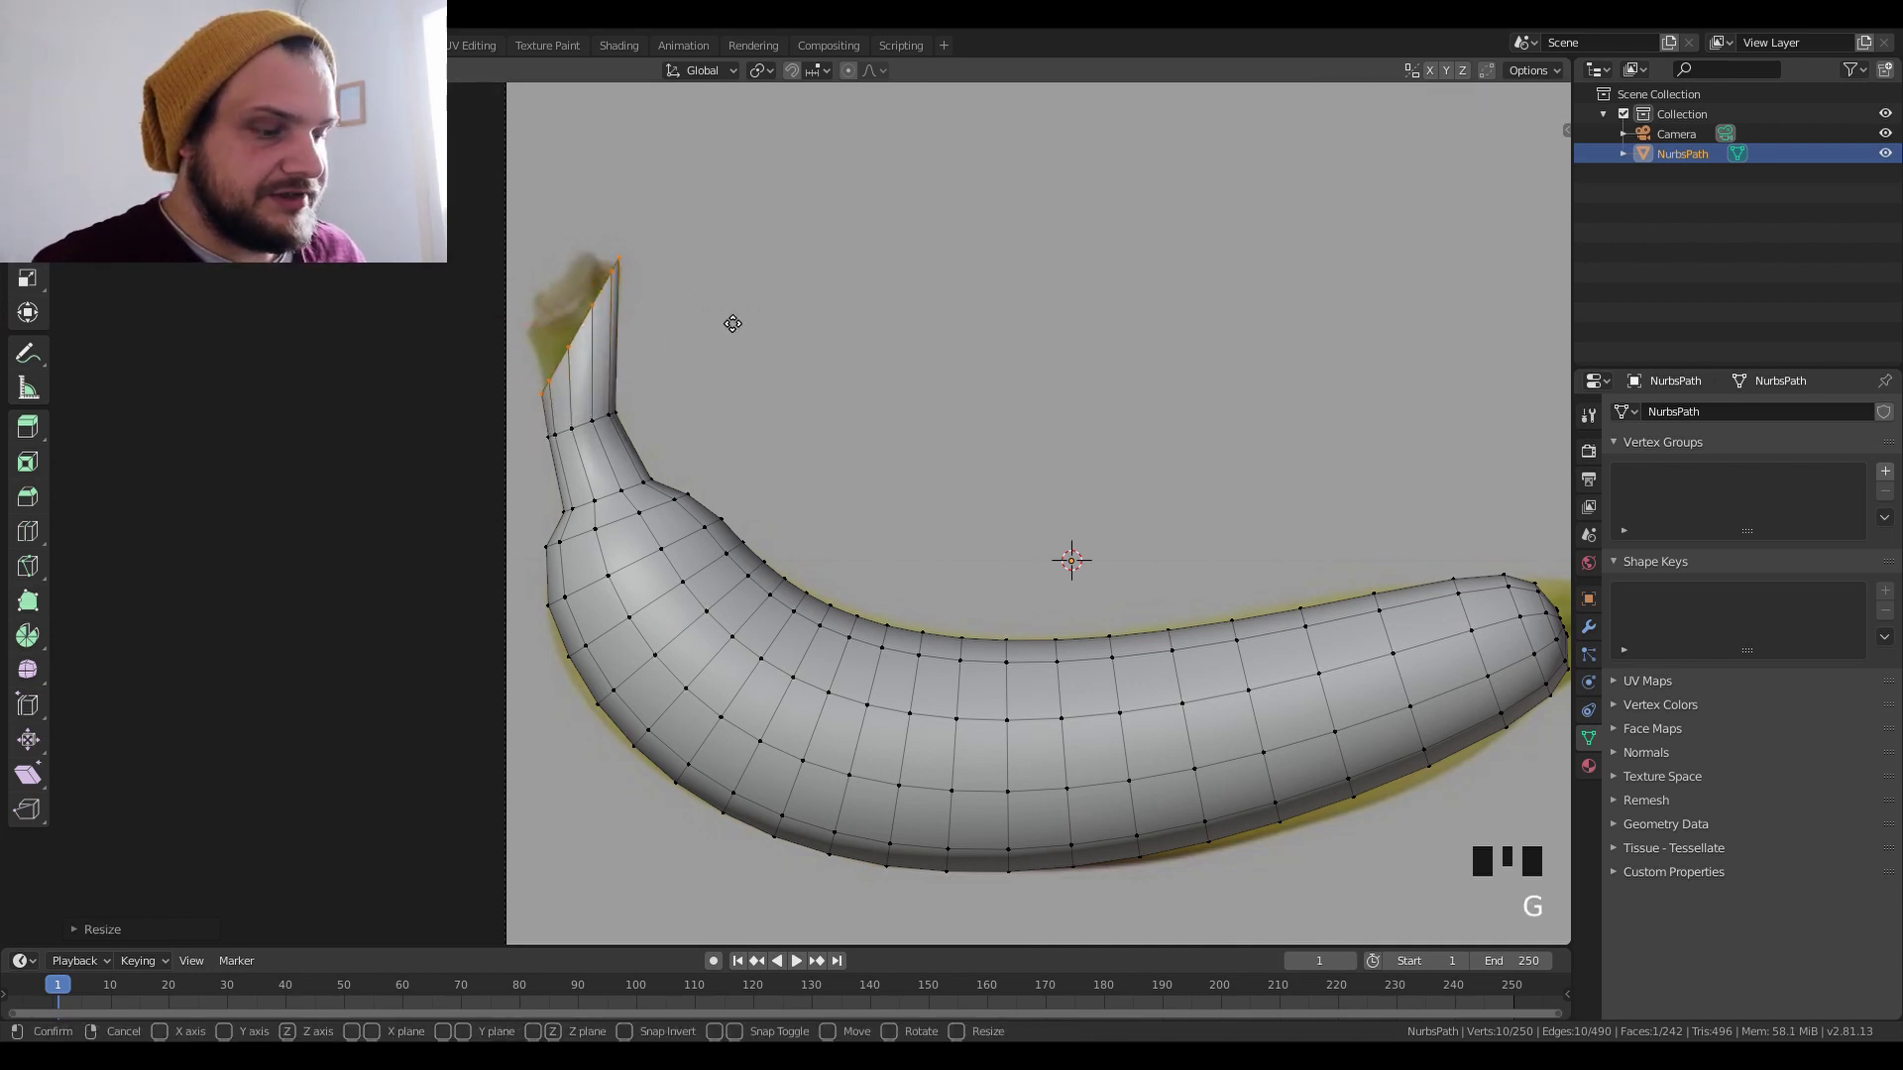
{"action": "key", "text": "z"}
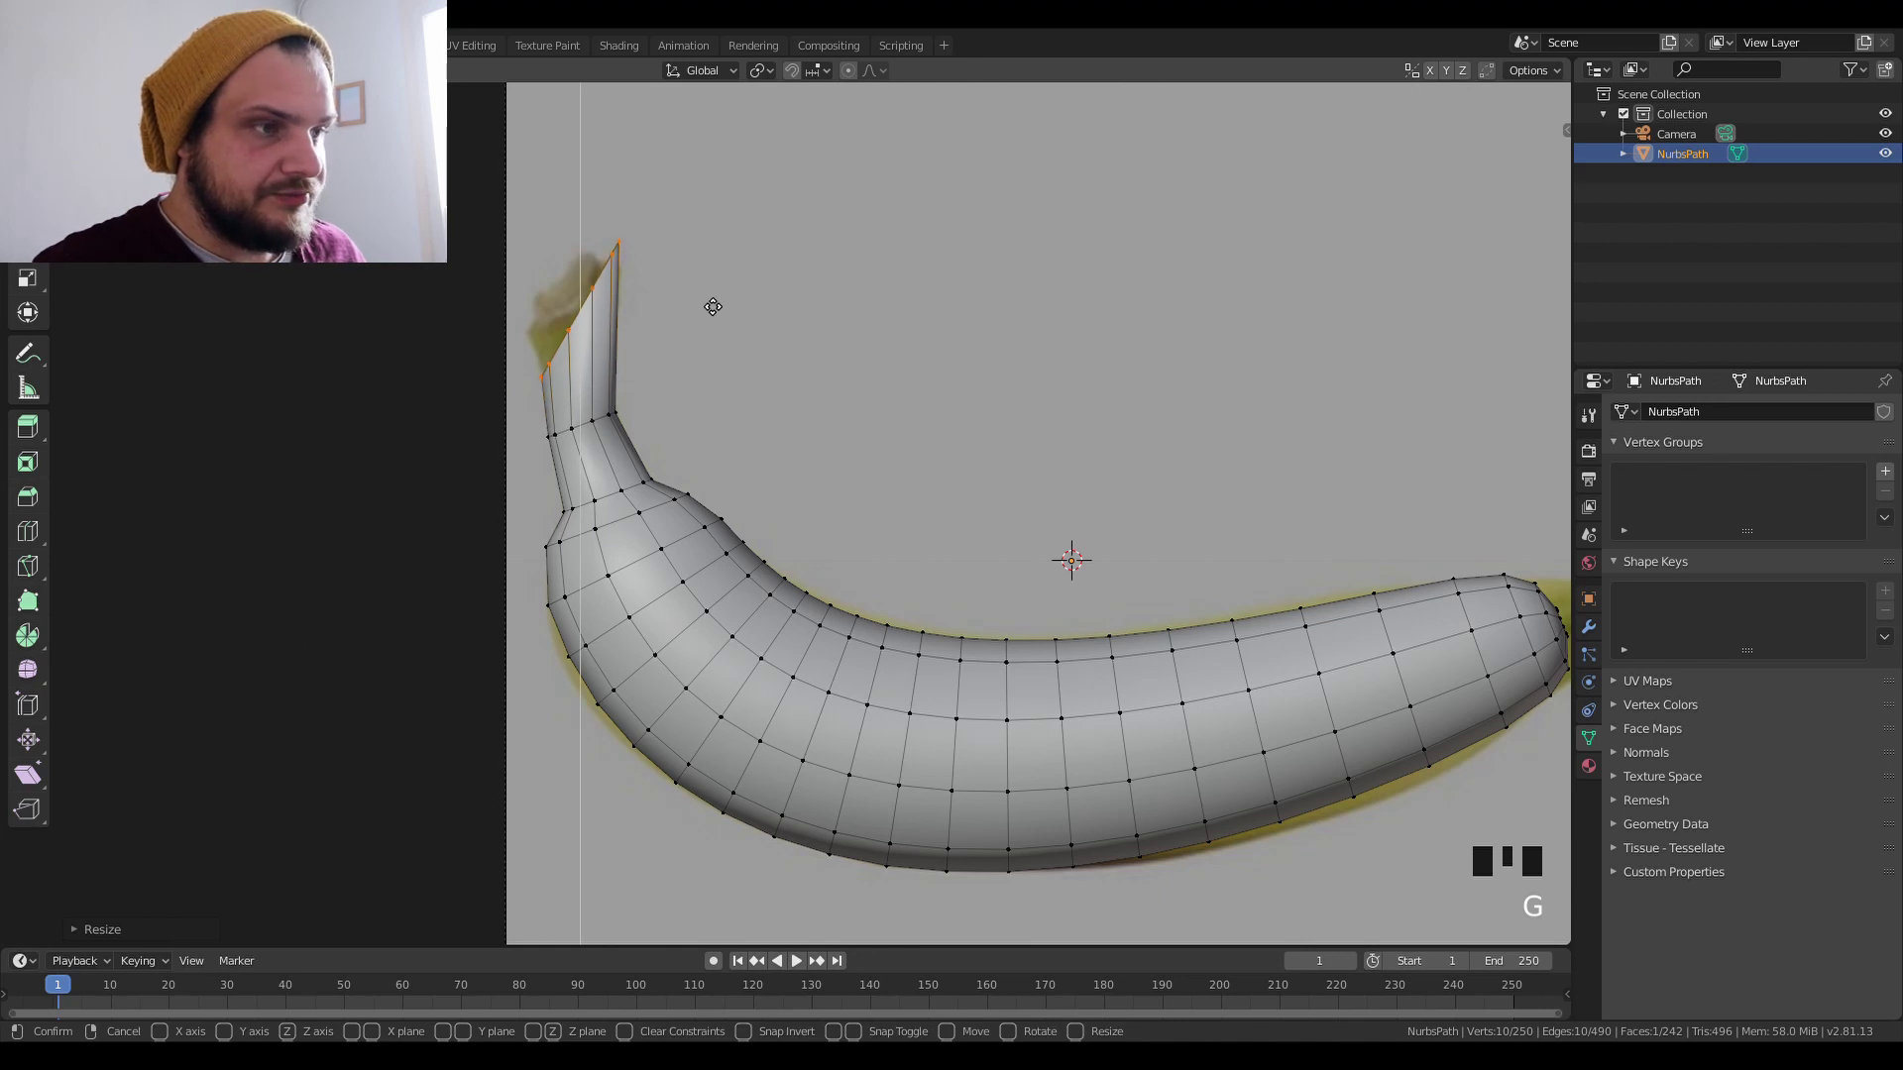
{"action": "key", "text": "x"}
{"action": "left_click", "coordinate": [713, 304]}
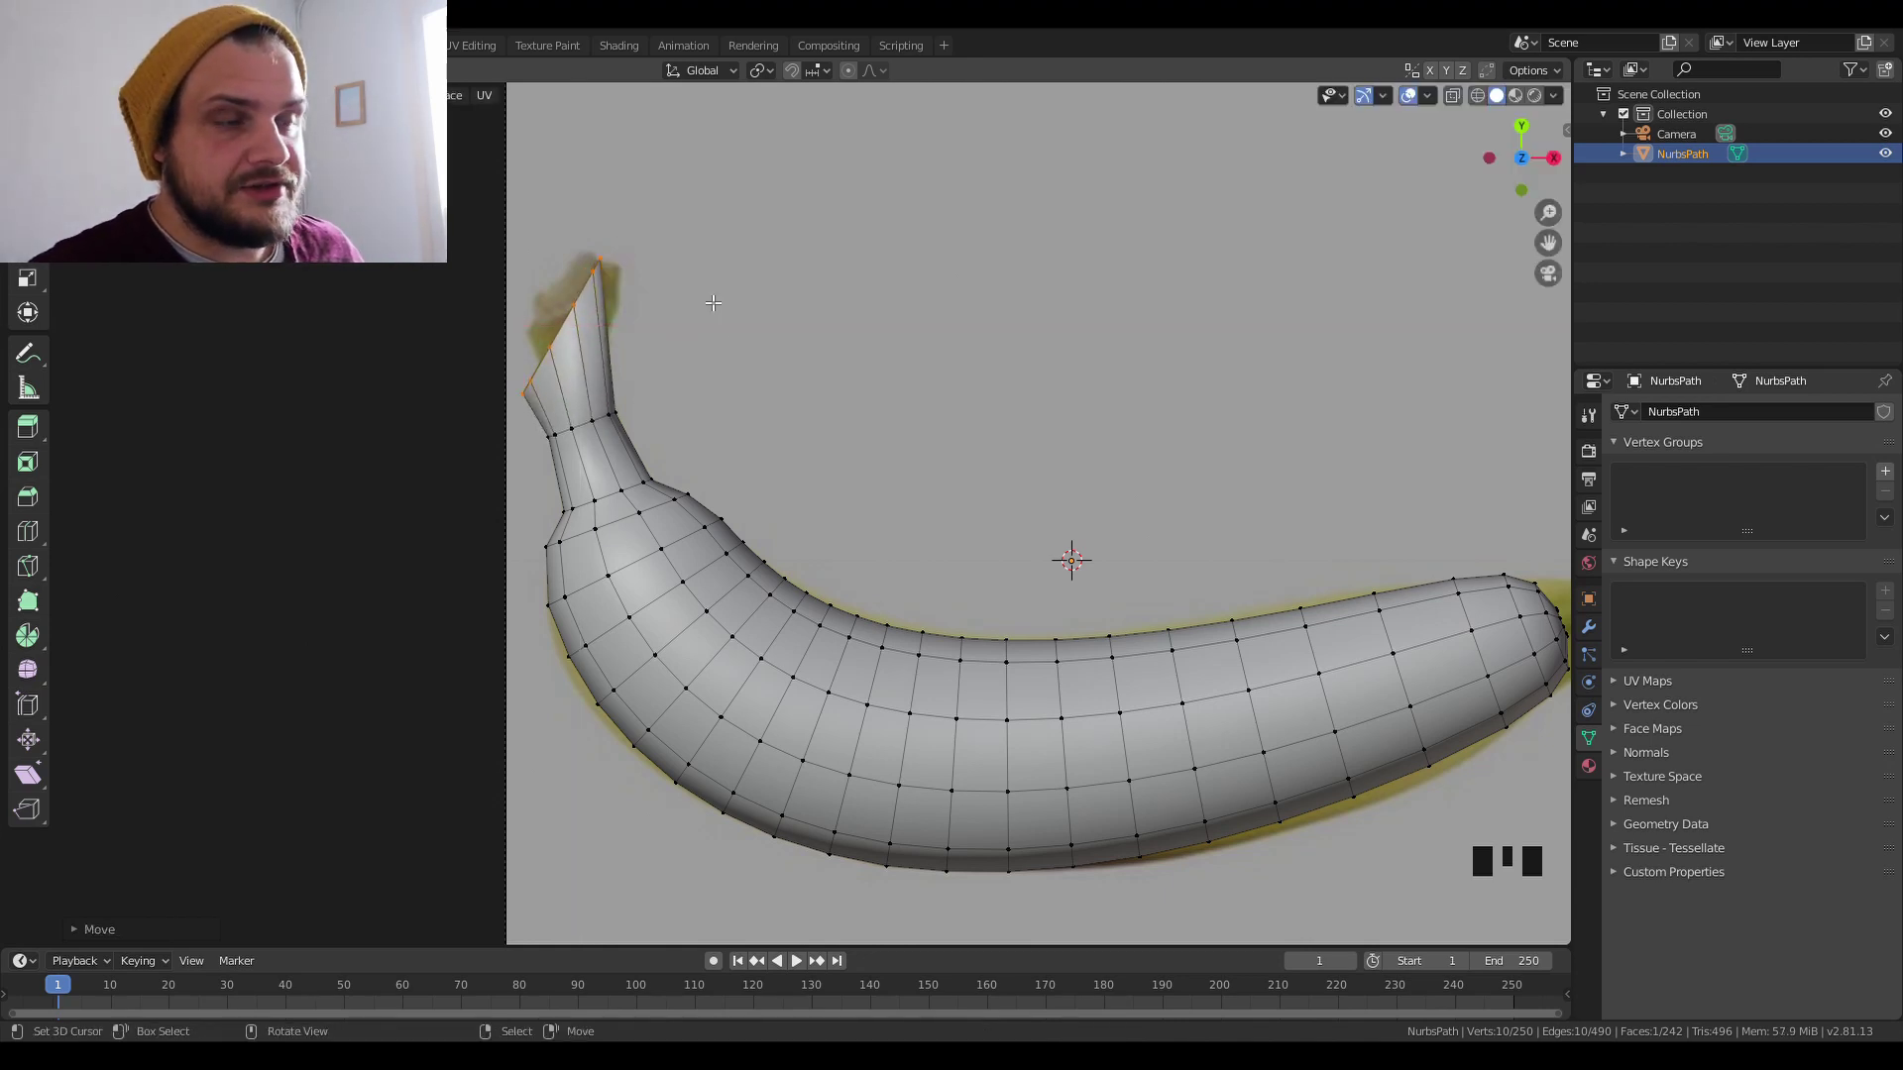
{"action": "key", "text": "r"}
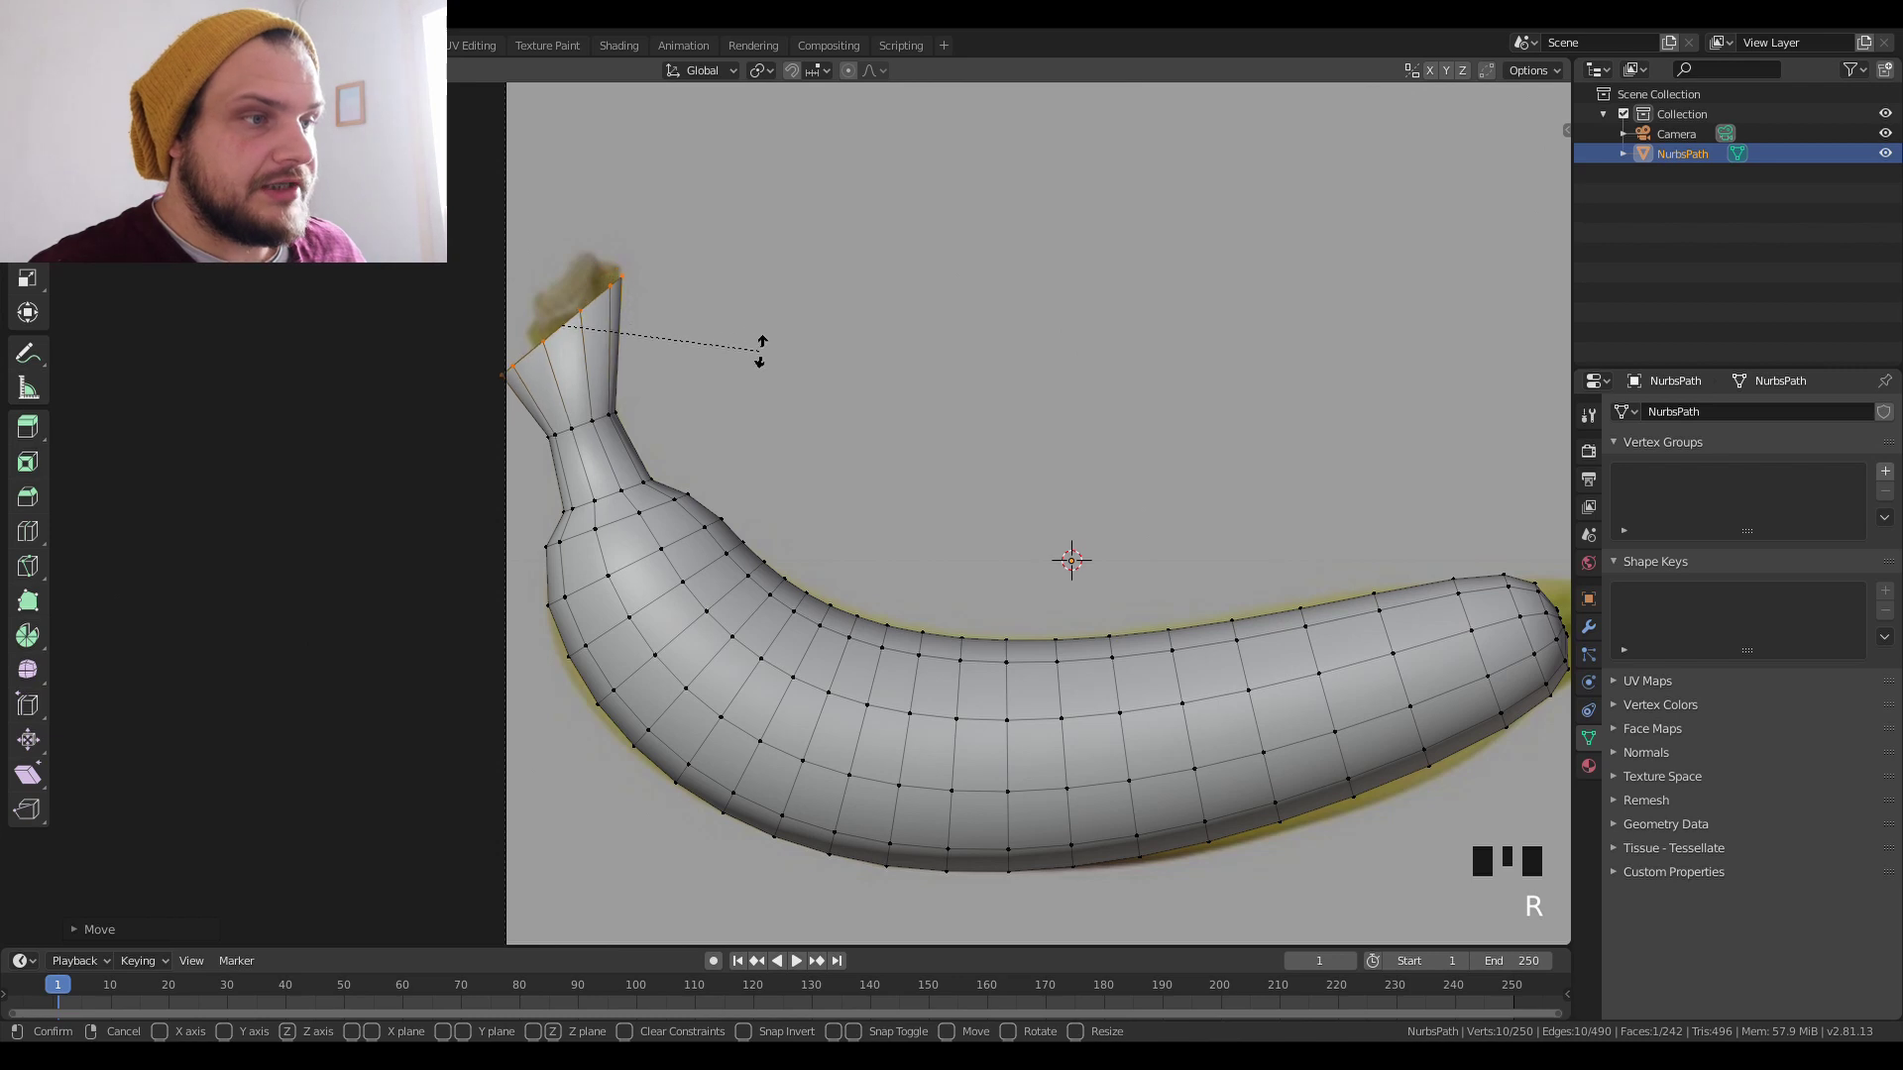
{"action": "left_click", "coordinate": [763, 354]}
{"action": "key", "text": "s"}
{"action": "left_click", "coordinate": [773, 357]}
Leave Edit Mode and orbit around the banana to inspect its whole shape from above.
{"action": "key", "text": "Tab"}
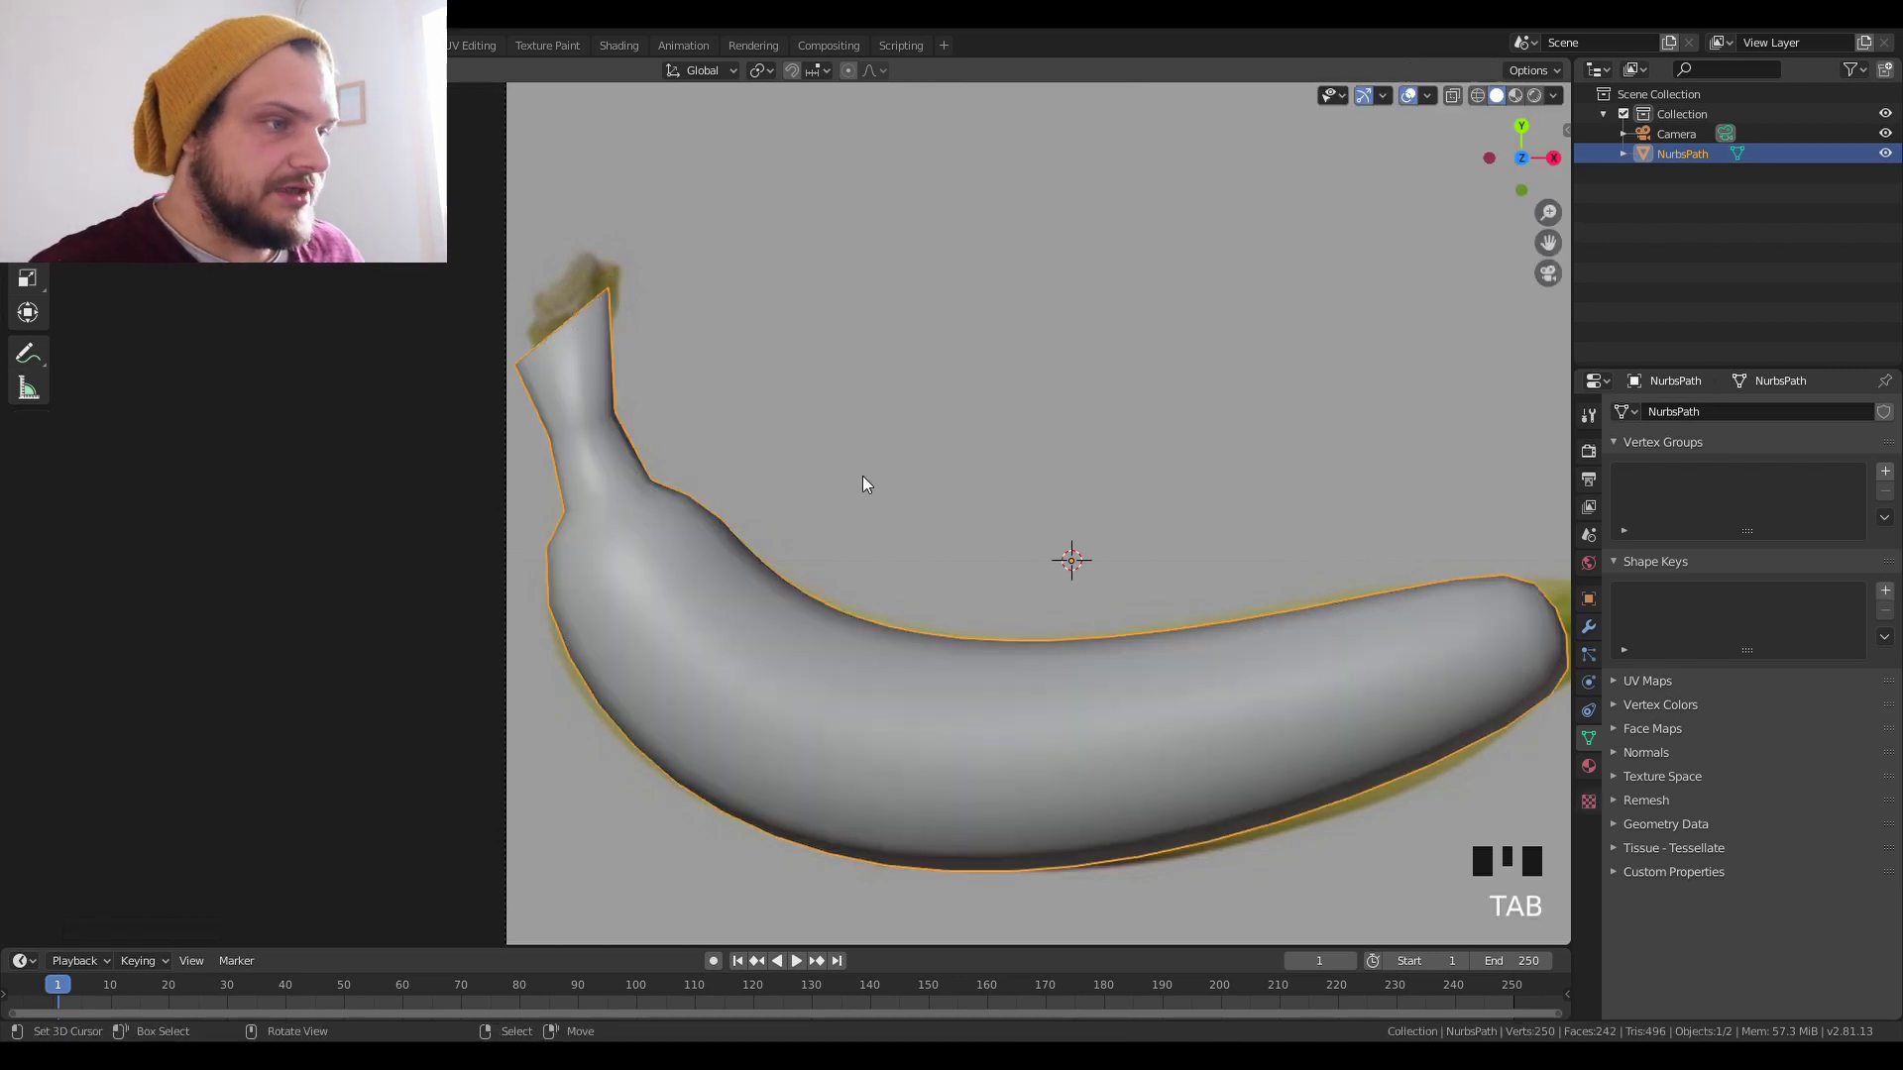
{"action": "scroll", "coordinate": [779, 556], "scroll_direction": "down", "scroll_amount": 2}
{"action": "middle_click_drag", "start_coordinate": [779, 557], "coordinate": [862, 426]}
{"action": "key", "text": "Tab"}
{"action": "scroll", "coordinate": [848, 555], "scroll_direction": "up", "scroll_amount": 5}
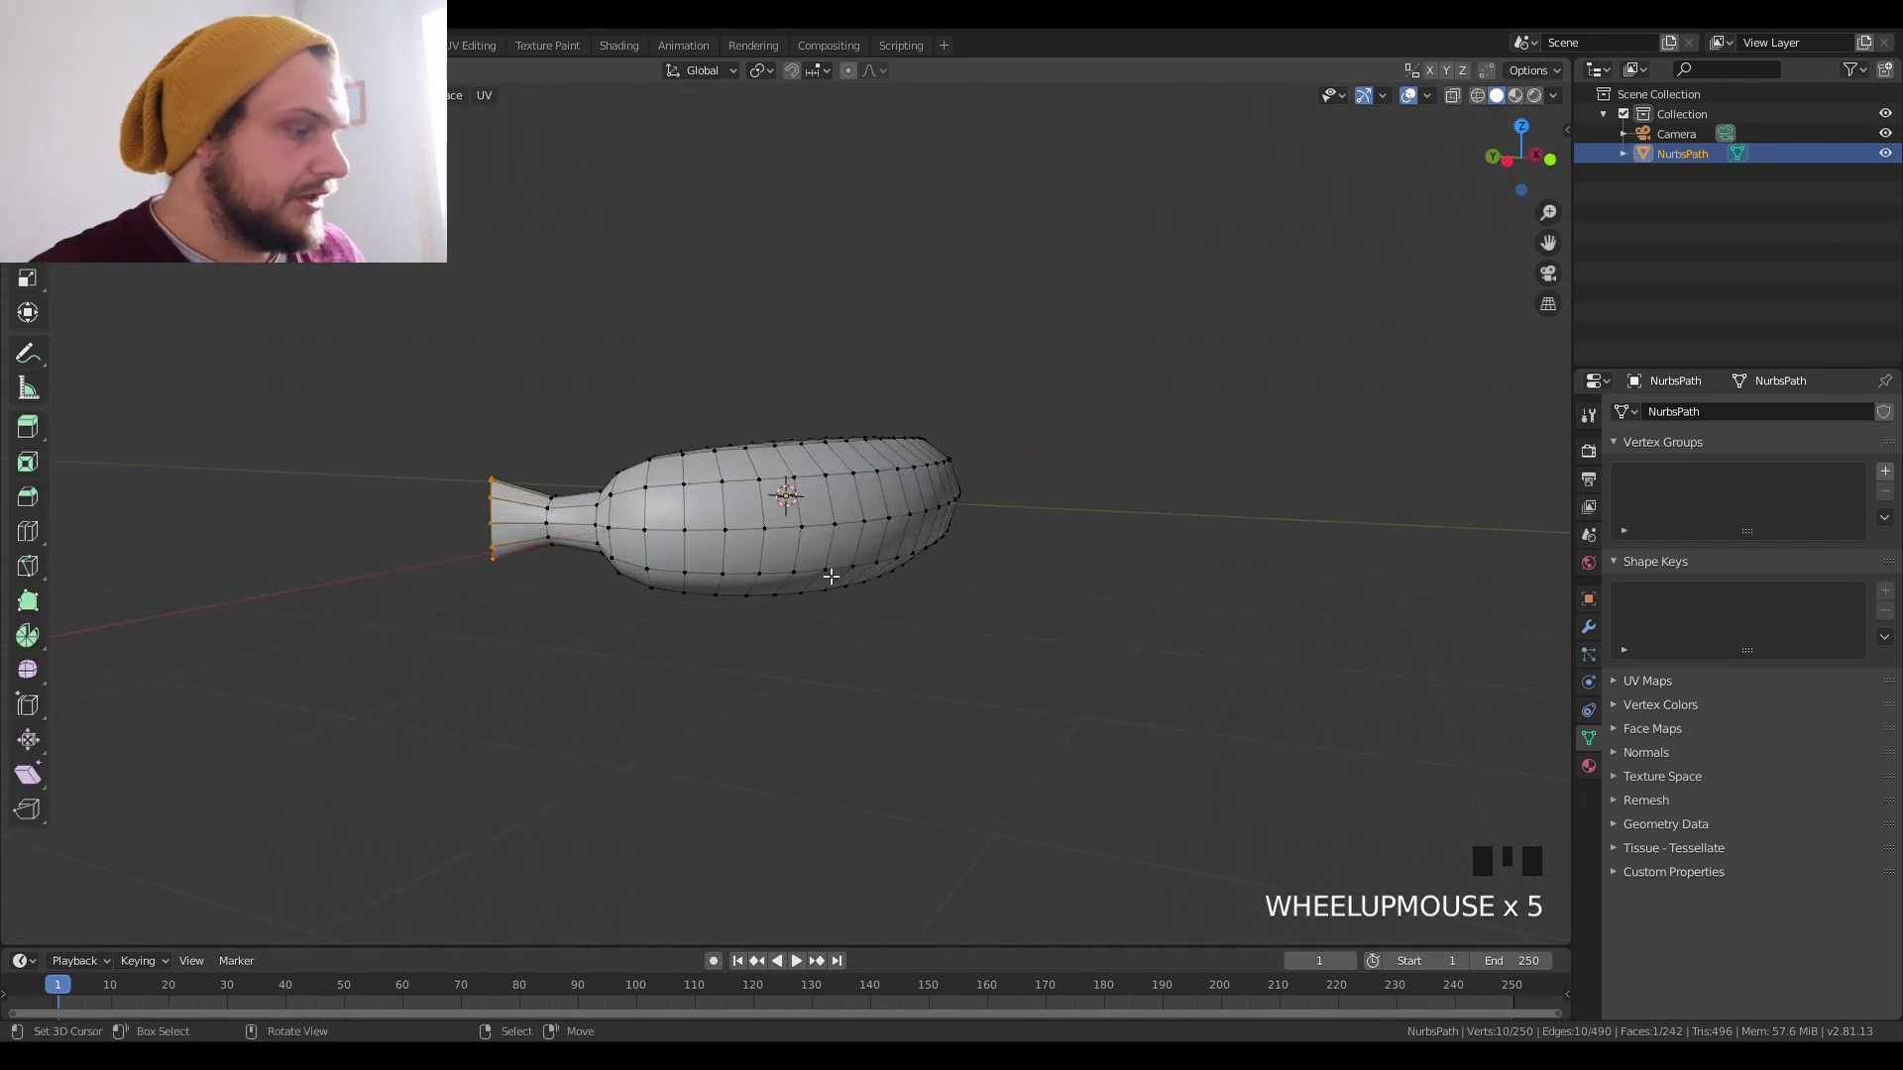
{"action": "middle_click_drag", "start_coordinate": [833, 575], "coordinate": [799, 732]}
{"action": "key", "text": "Tab"}
{"action": "key", "text": "KP_7"}
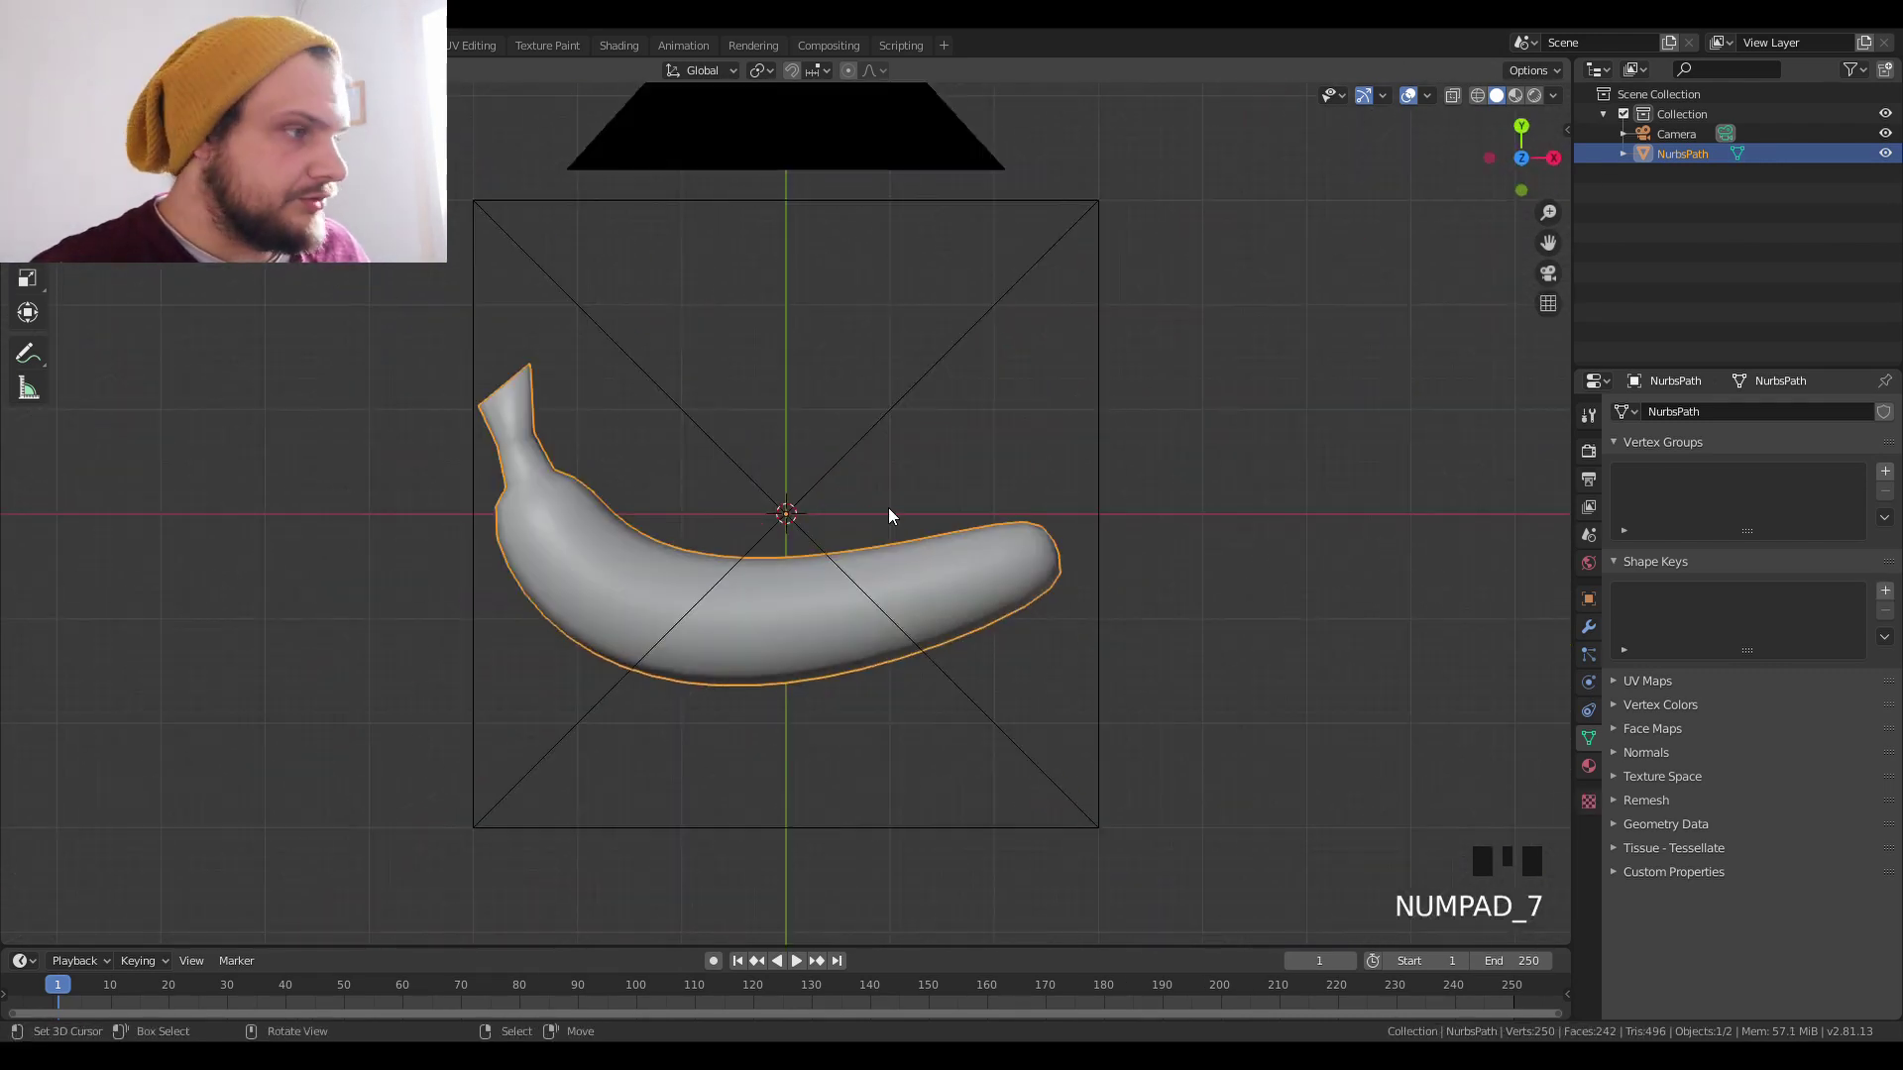
{"action": "scroll", "coordinate": [888, 510], "scroll_direction": "up", "scroll_amount": 3}
{"action": "middle_click_drag", "start_coordinate": [933, 513], "coordinate": [846, 501]}
Add a Subdivision Surface modifier to the banana, viewport level 1 and render level 2.
{"action": "left_click", "coordinate": [1590, 627]}
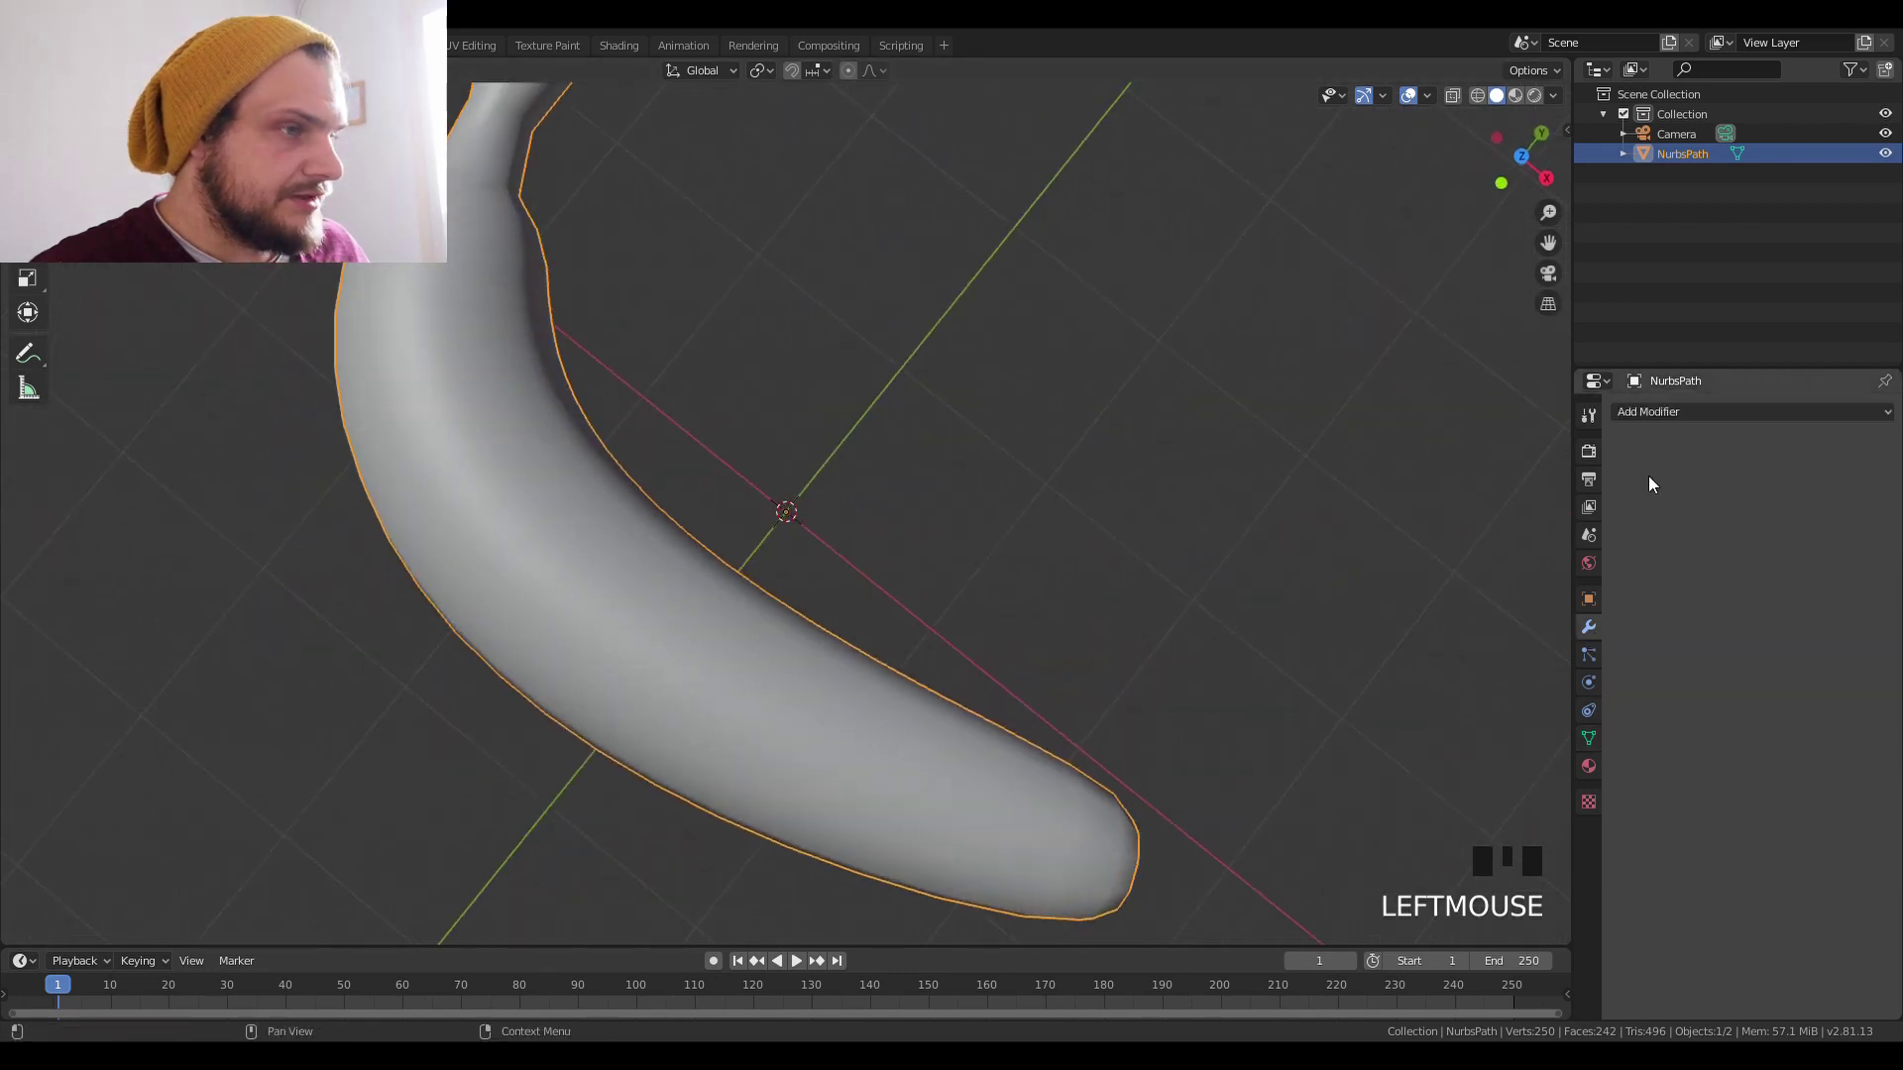
{"action": "left_click", "coordinate": [1647, 413]}
{"action": "left_click", "coordinate": [1525, 740]}
{"action": "middle_click_drag", "start_coordinate": [993, 499], "coordinate": [1062, 490]}
{"action": "key", "text": "KP_1"}
{"action": "key", "text": "KP_7"}
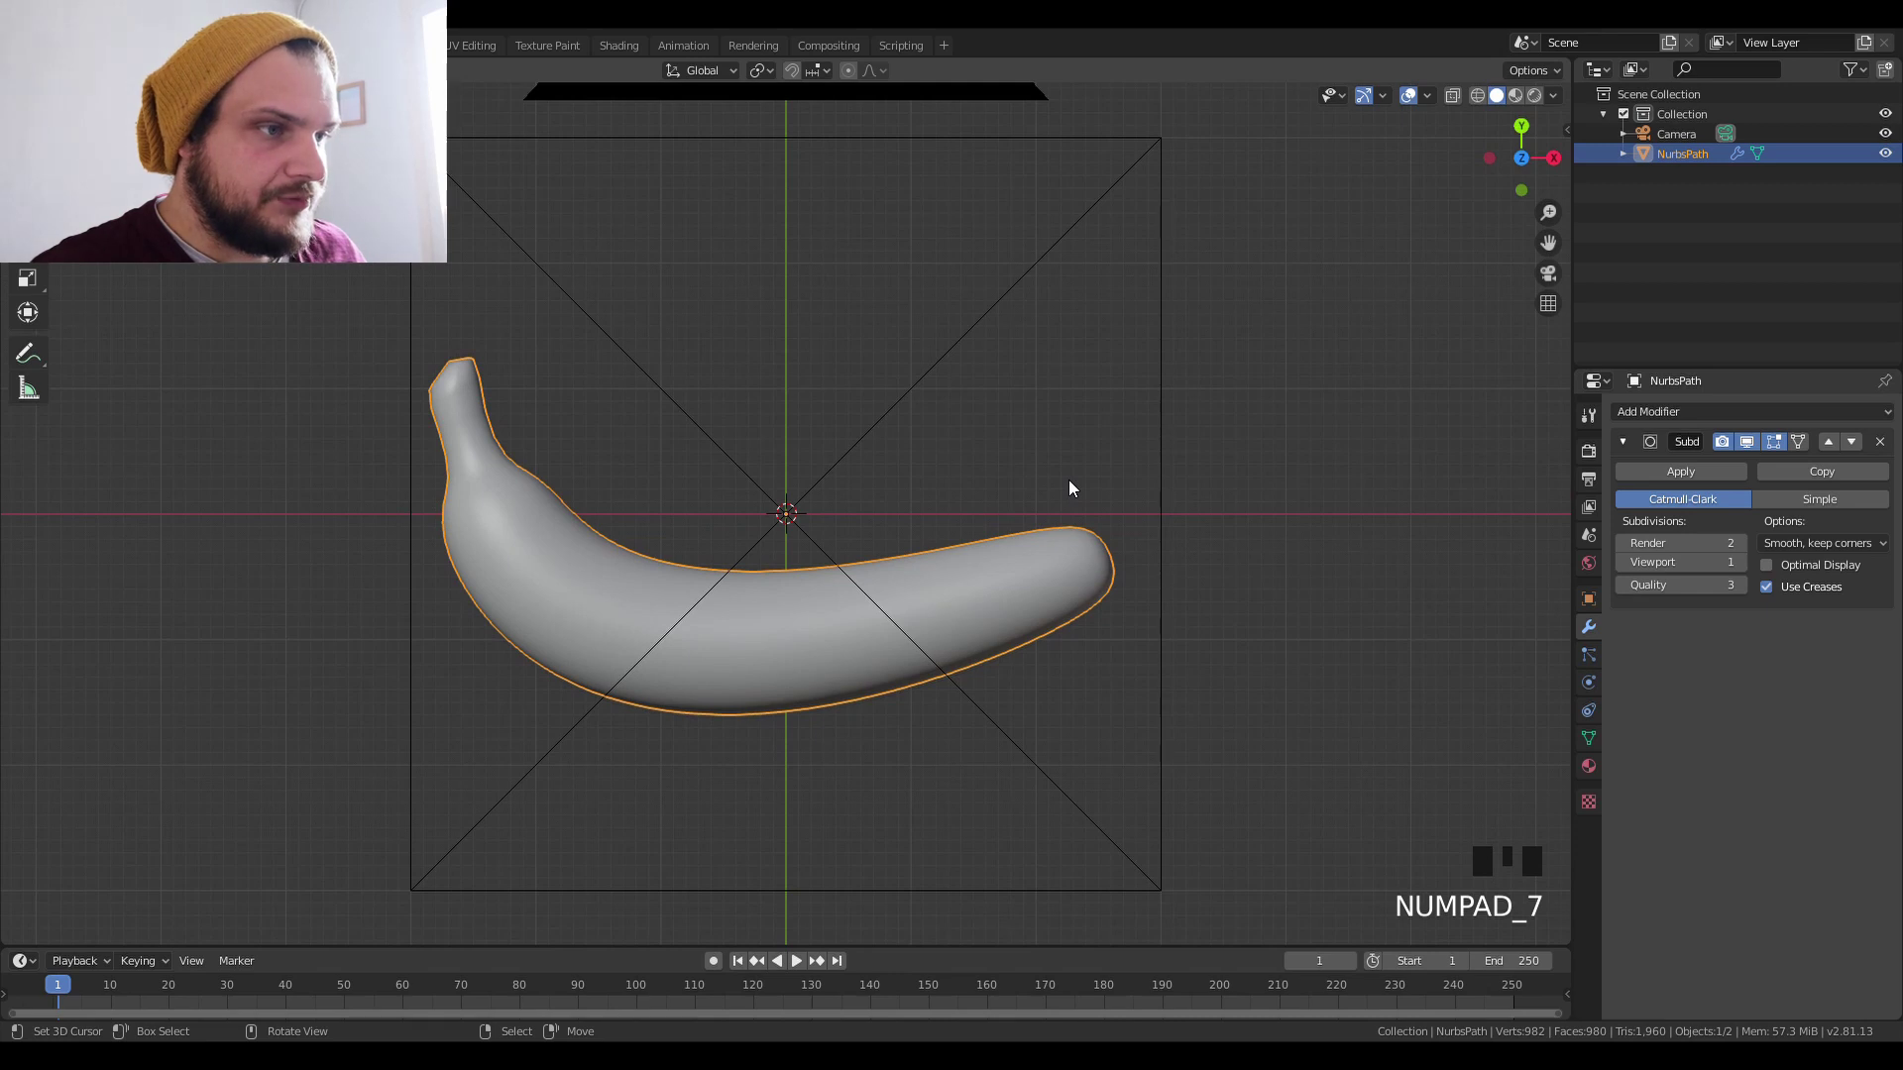
{"action": "key", "text": "Tab"}
Inset the stem tip's end face twice, the first with depth, for a crisp cut stem.
{"action": "middle_click_drag", "start_coordinate": [1076, 486], "coordinate": [777, 650], "text": "shift"}
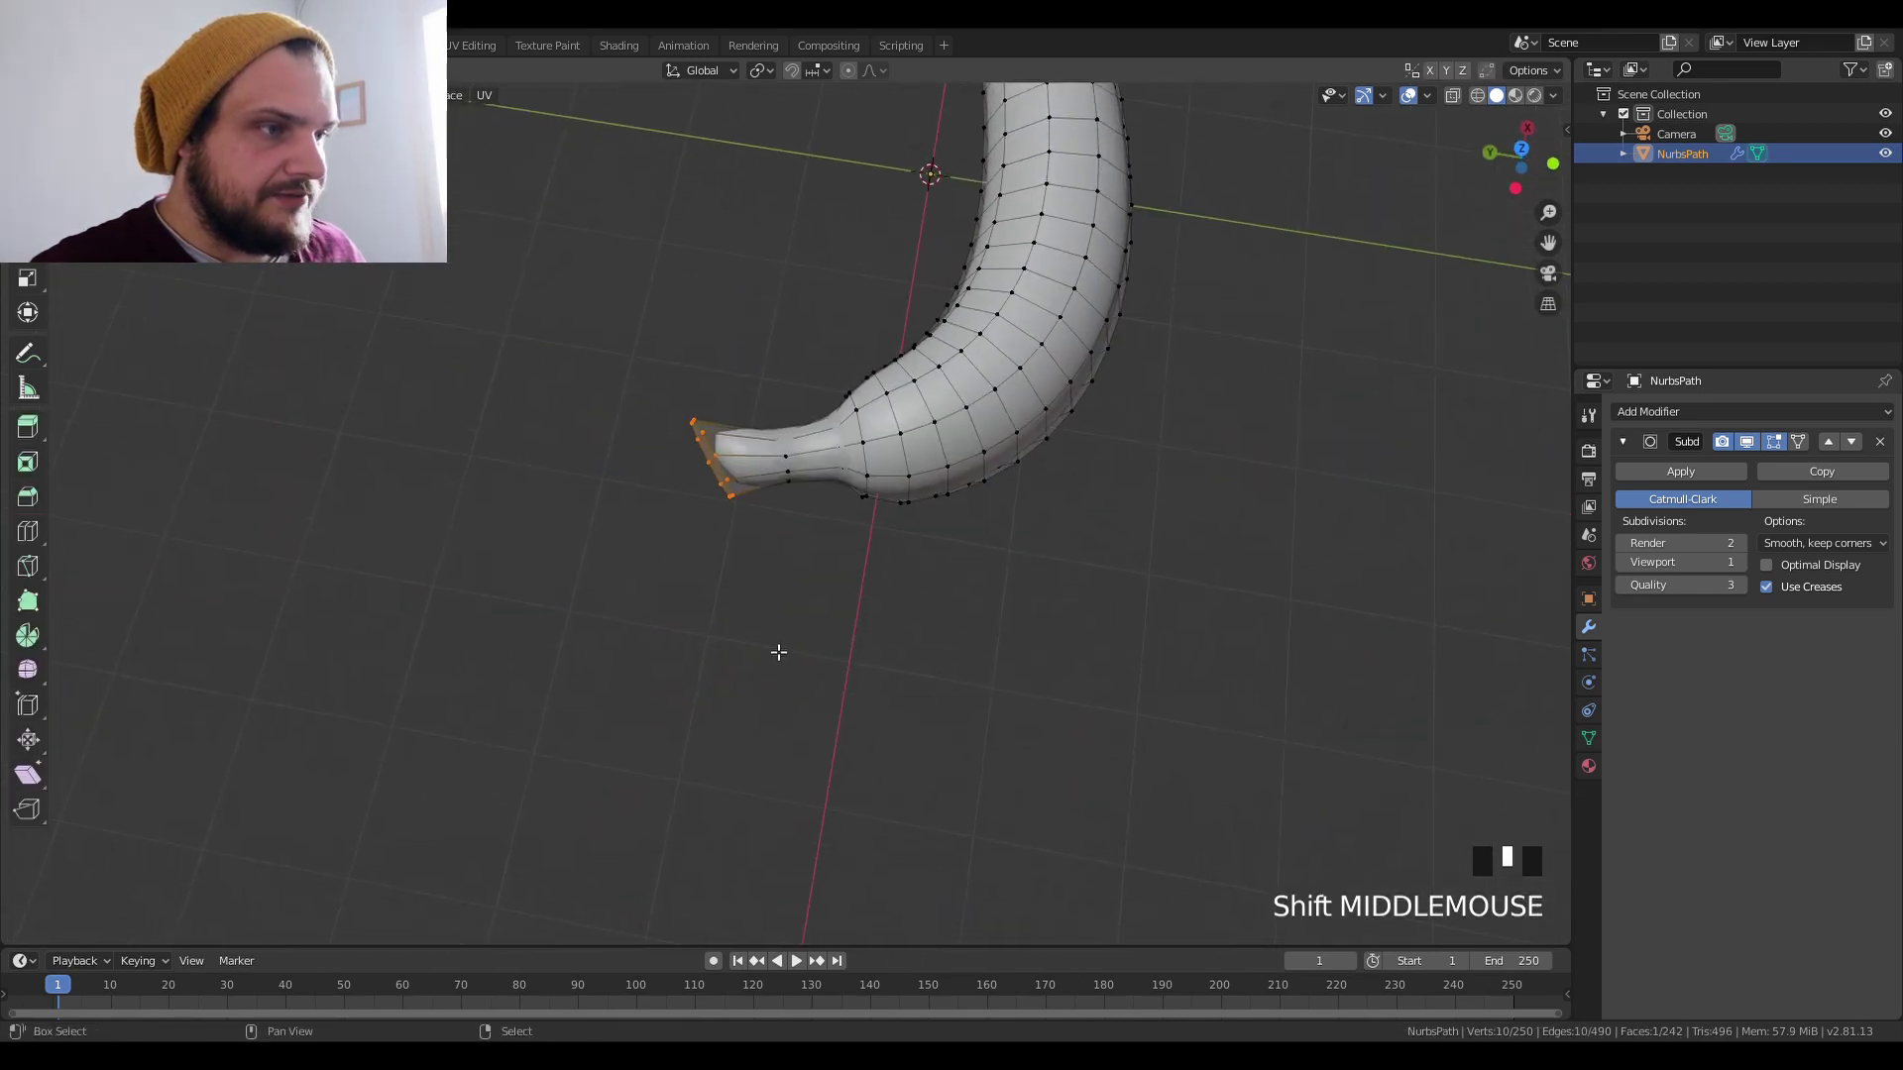
{"action": "scroll", "coordinate": [839, 577], "scroll_direction": "up", "scroll_amount": 2}
{"action": "scroll", "coordinate": [840, 576], "scroll_direction": "up", "scroll_amount": 1}
{"action": "middle_click_drag", "start_coordinate": [875, 506], "coordinate": [668, 495], "text": "shift"}
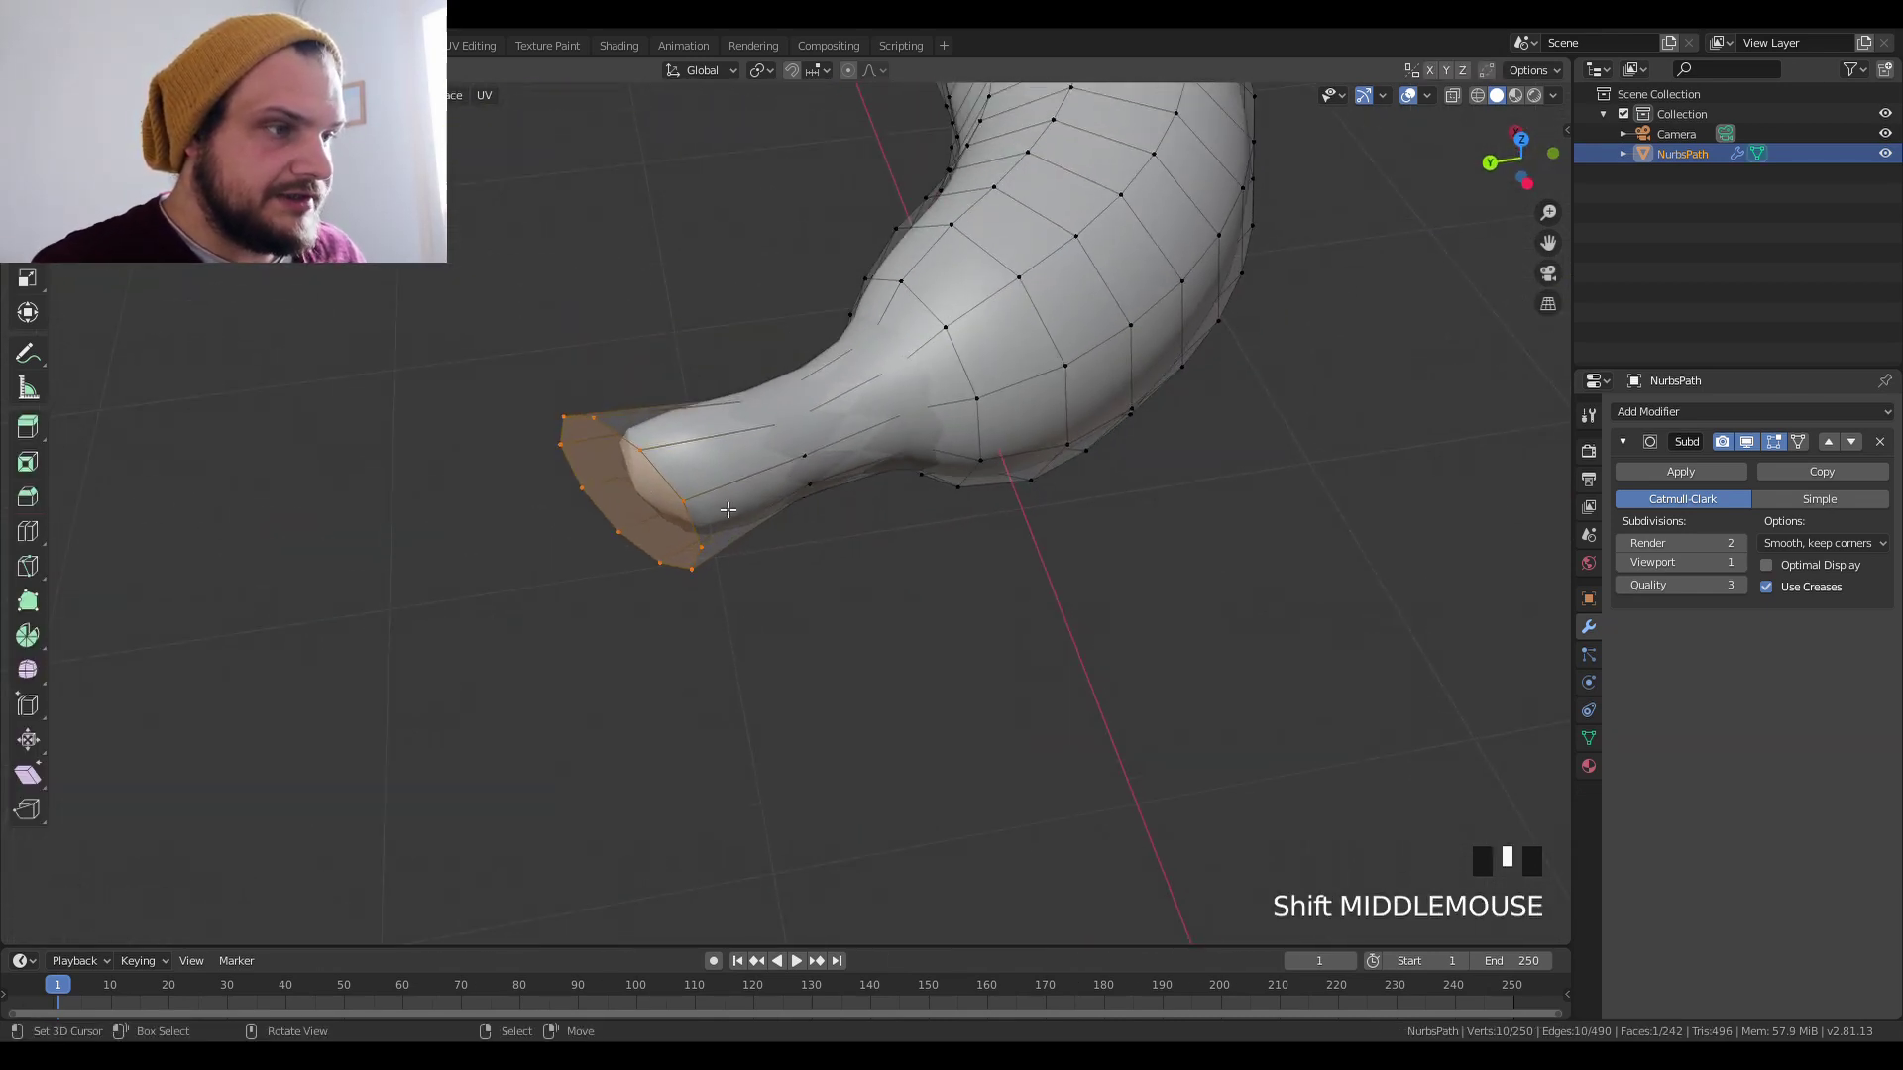
{"action": "key", "text": "i"}
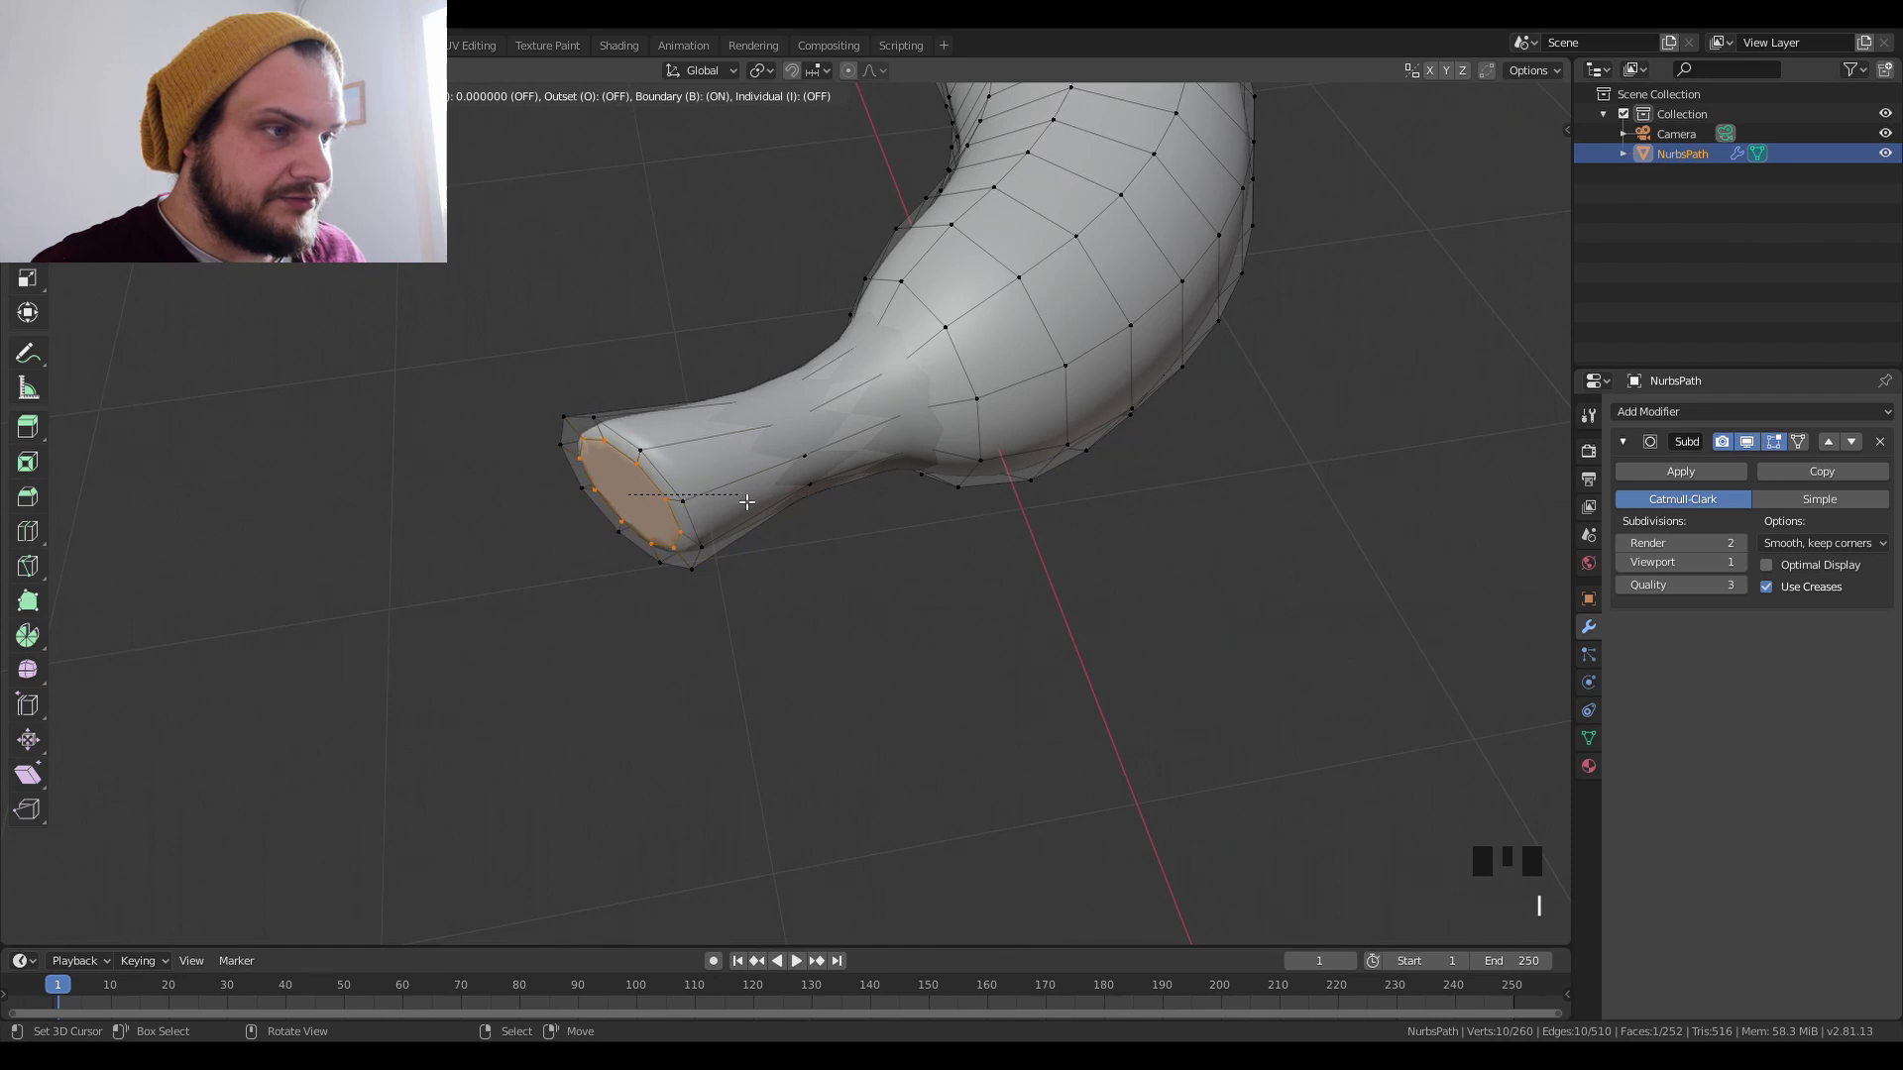
{"action": "key", "text": "ctrl"}
{"action": "left_click", "coordinate": [757, 500]}
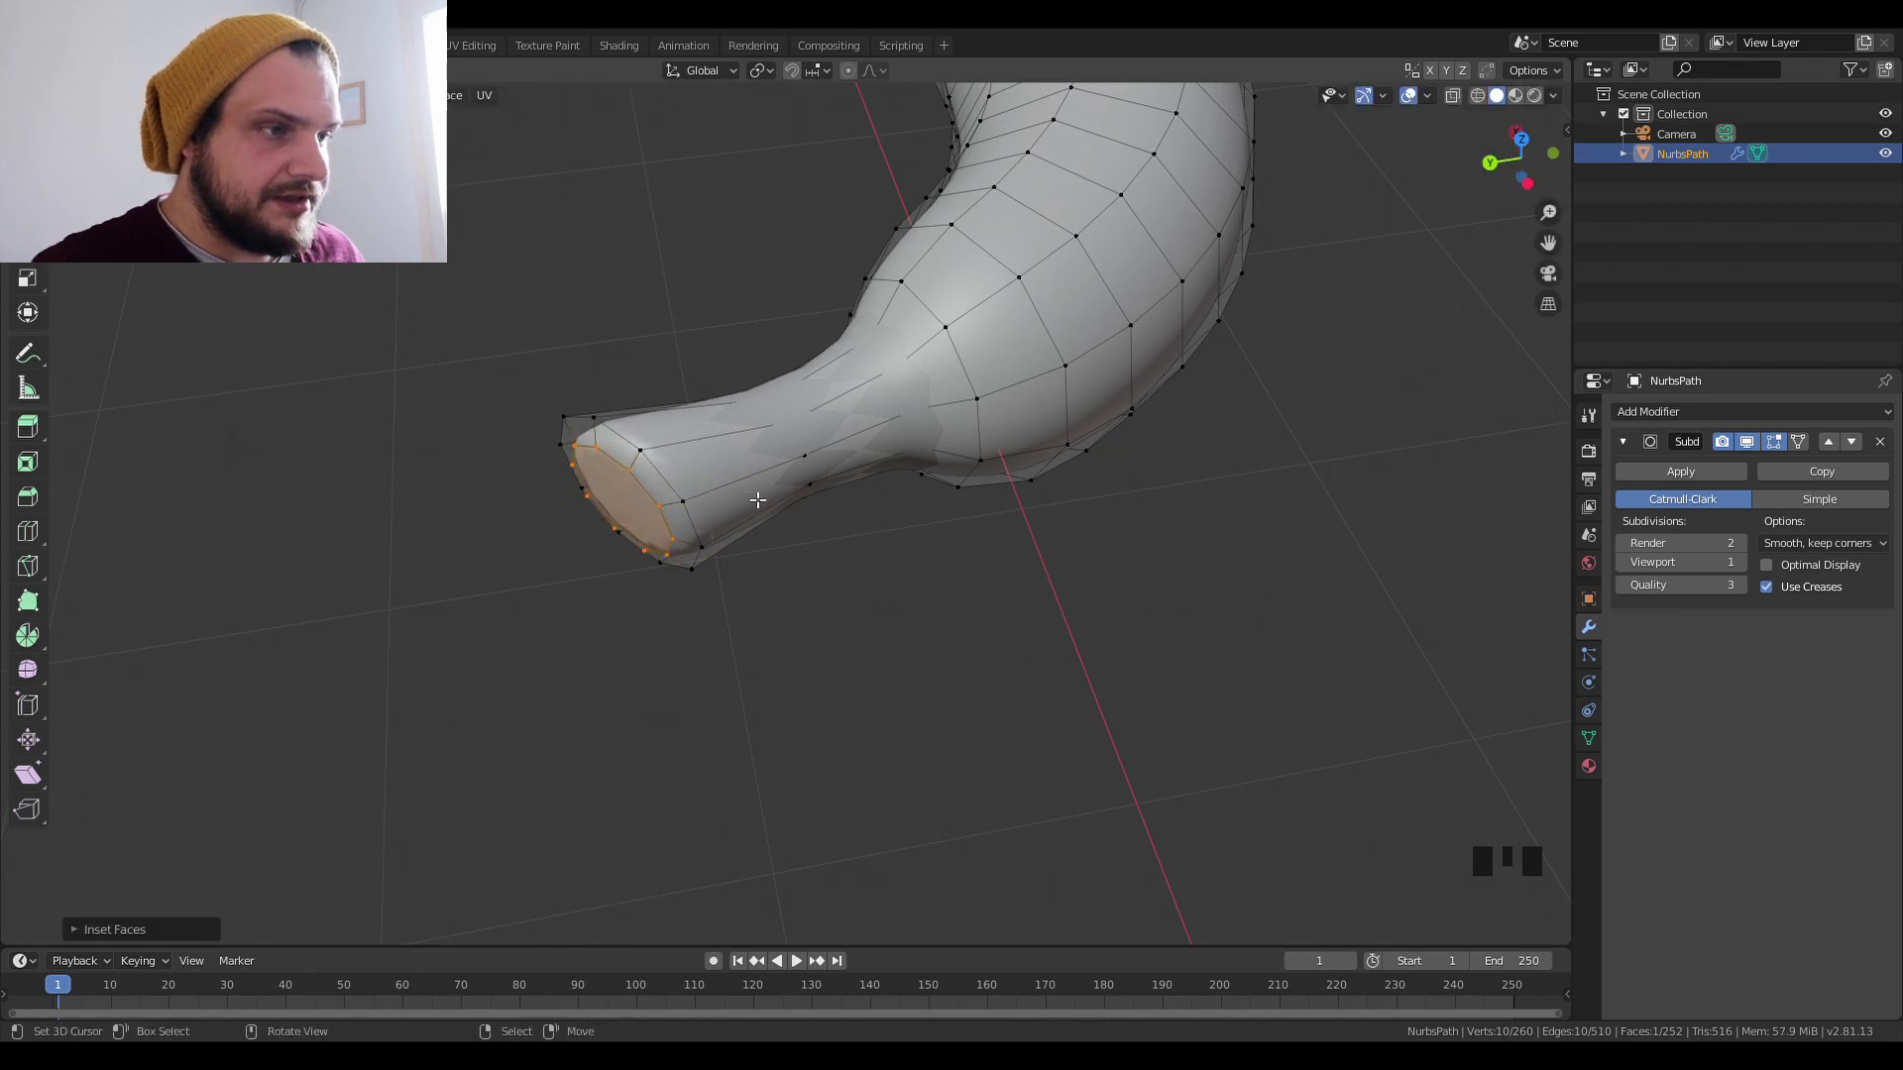
{"action": "key", "text": "i"}
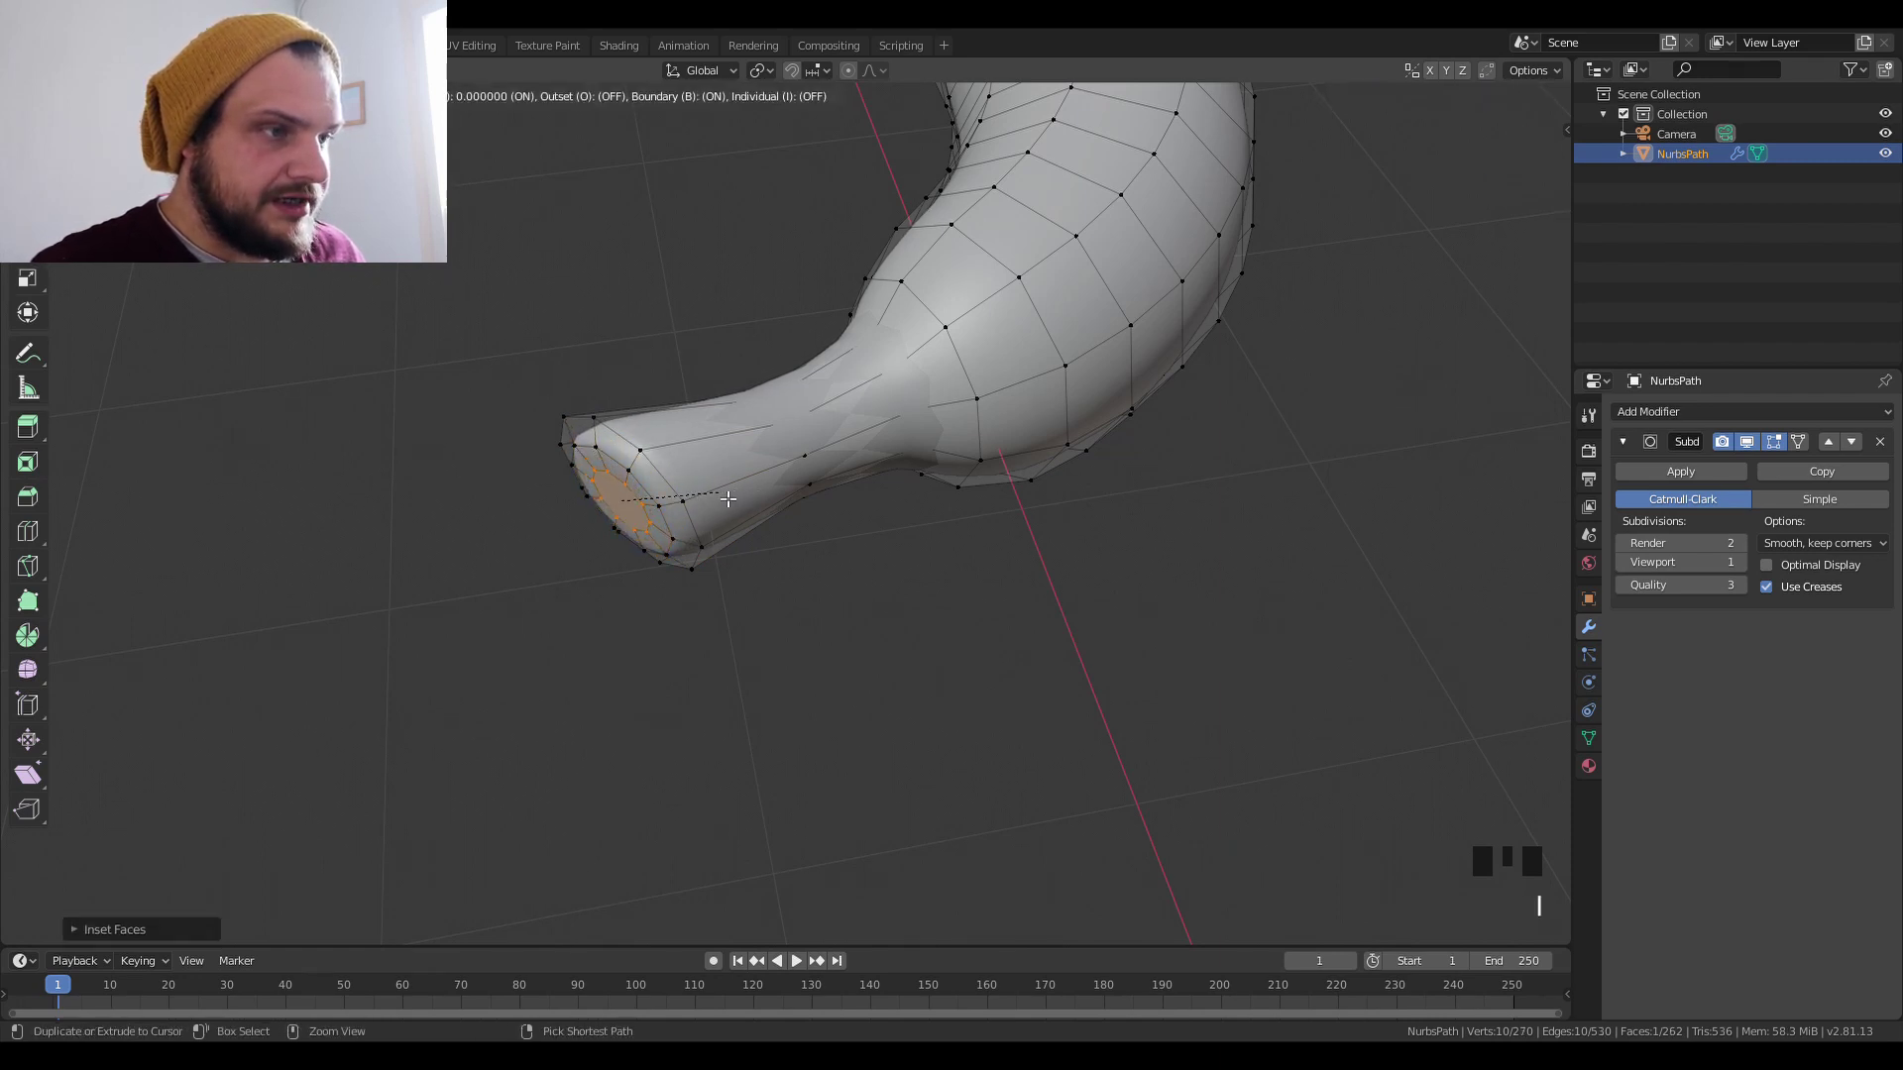
{"action": "left_click", "coordinate": [735, 500]}
{"action": "key", "text": "Tab"}
{"action": "middle_click_drag", "start_coordinate": [735, 500], "coordinate": [622, 586]}
{"action": "key", "text": "KP_7"}
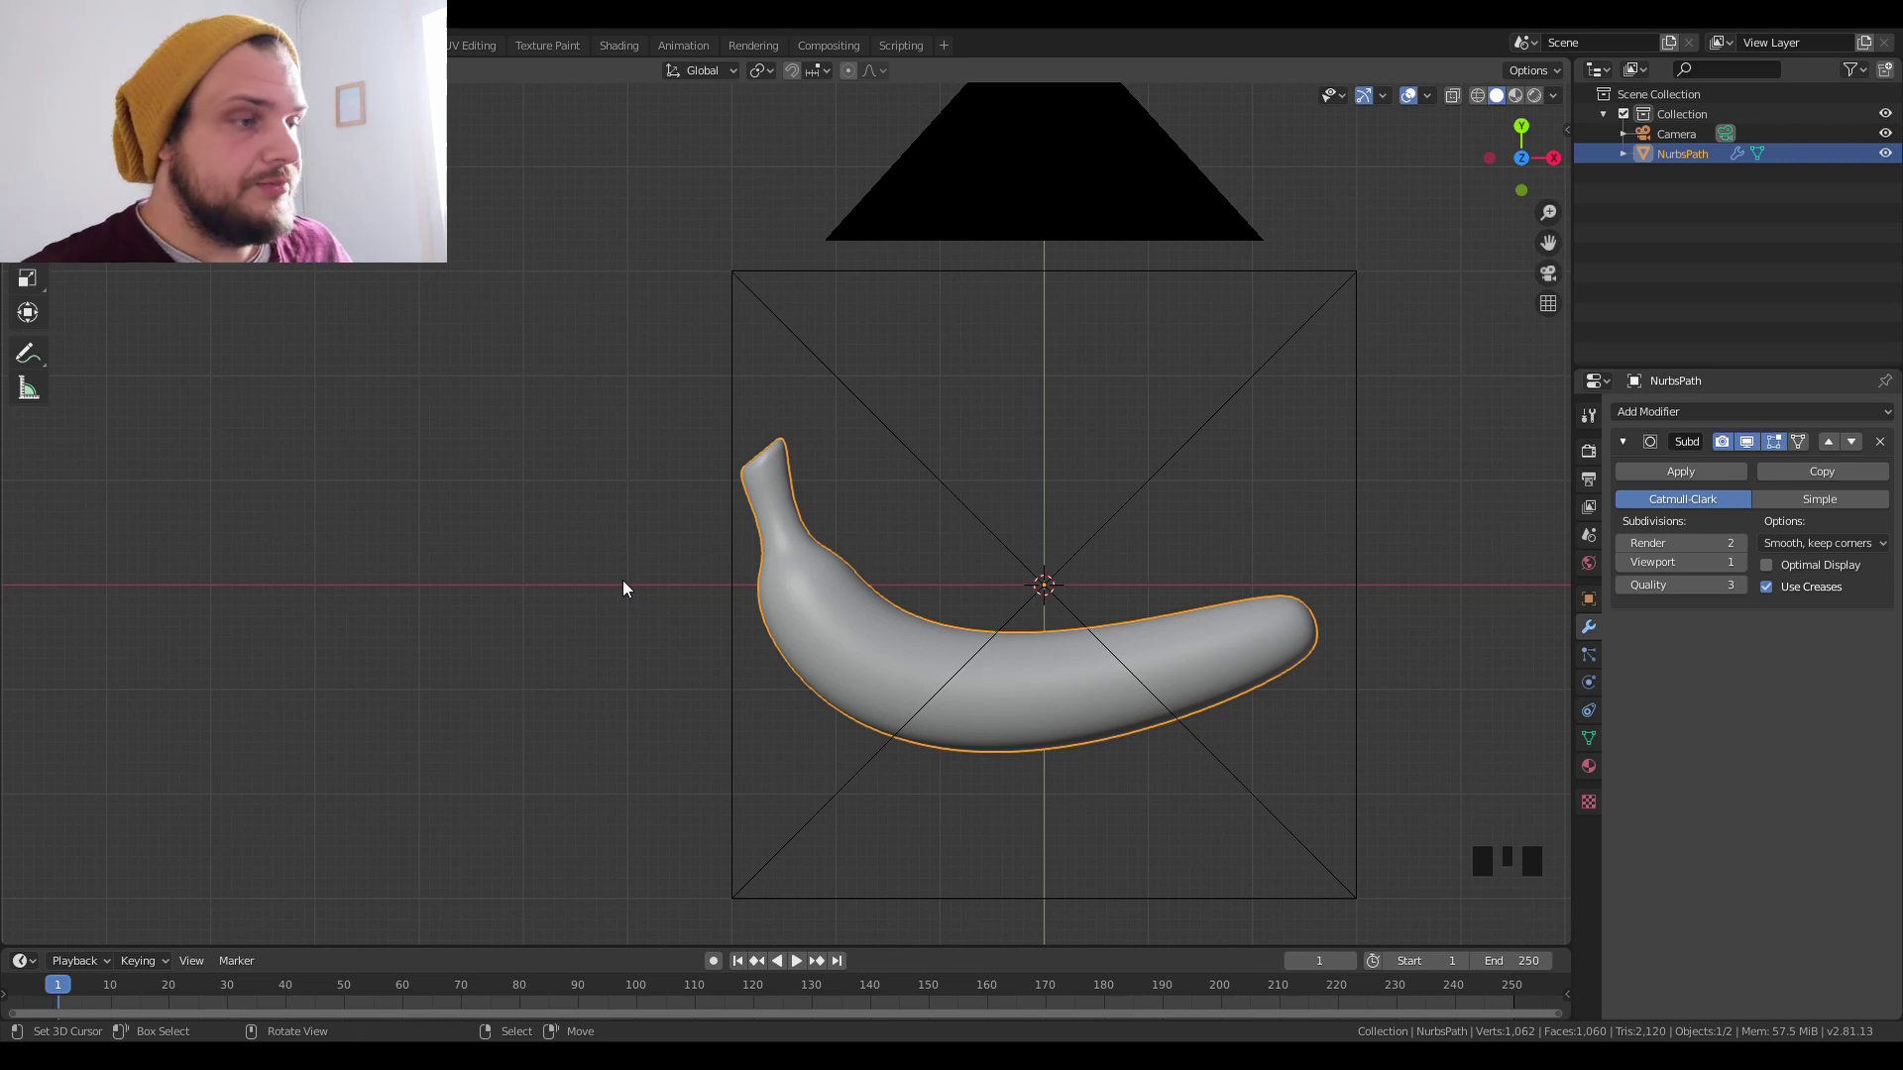
Rename the NurbsPath object to 'banana' in the Outliner.
{"action": "scroll", "coordinate": [733, 585], "scroll_direction": "down", "scroll_amount": 1}
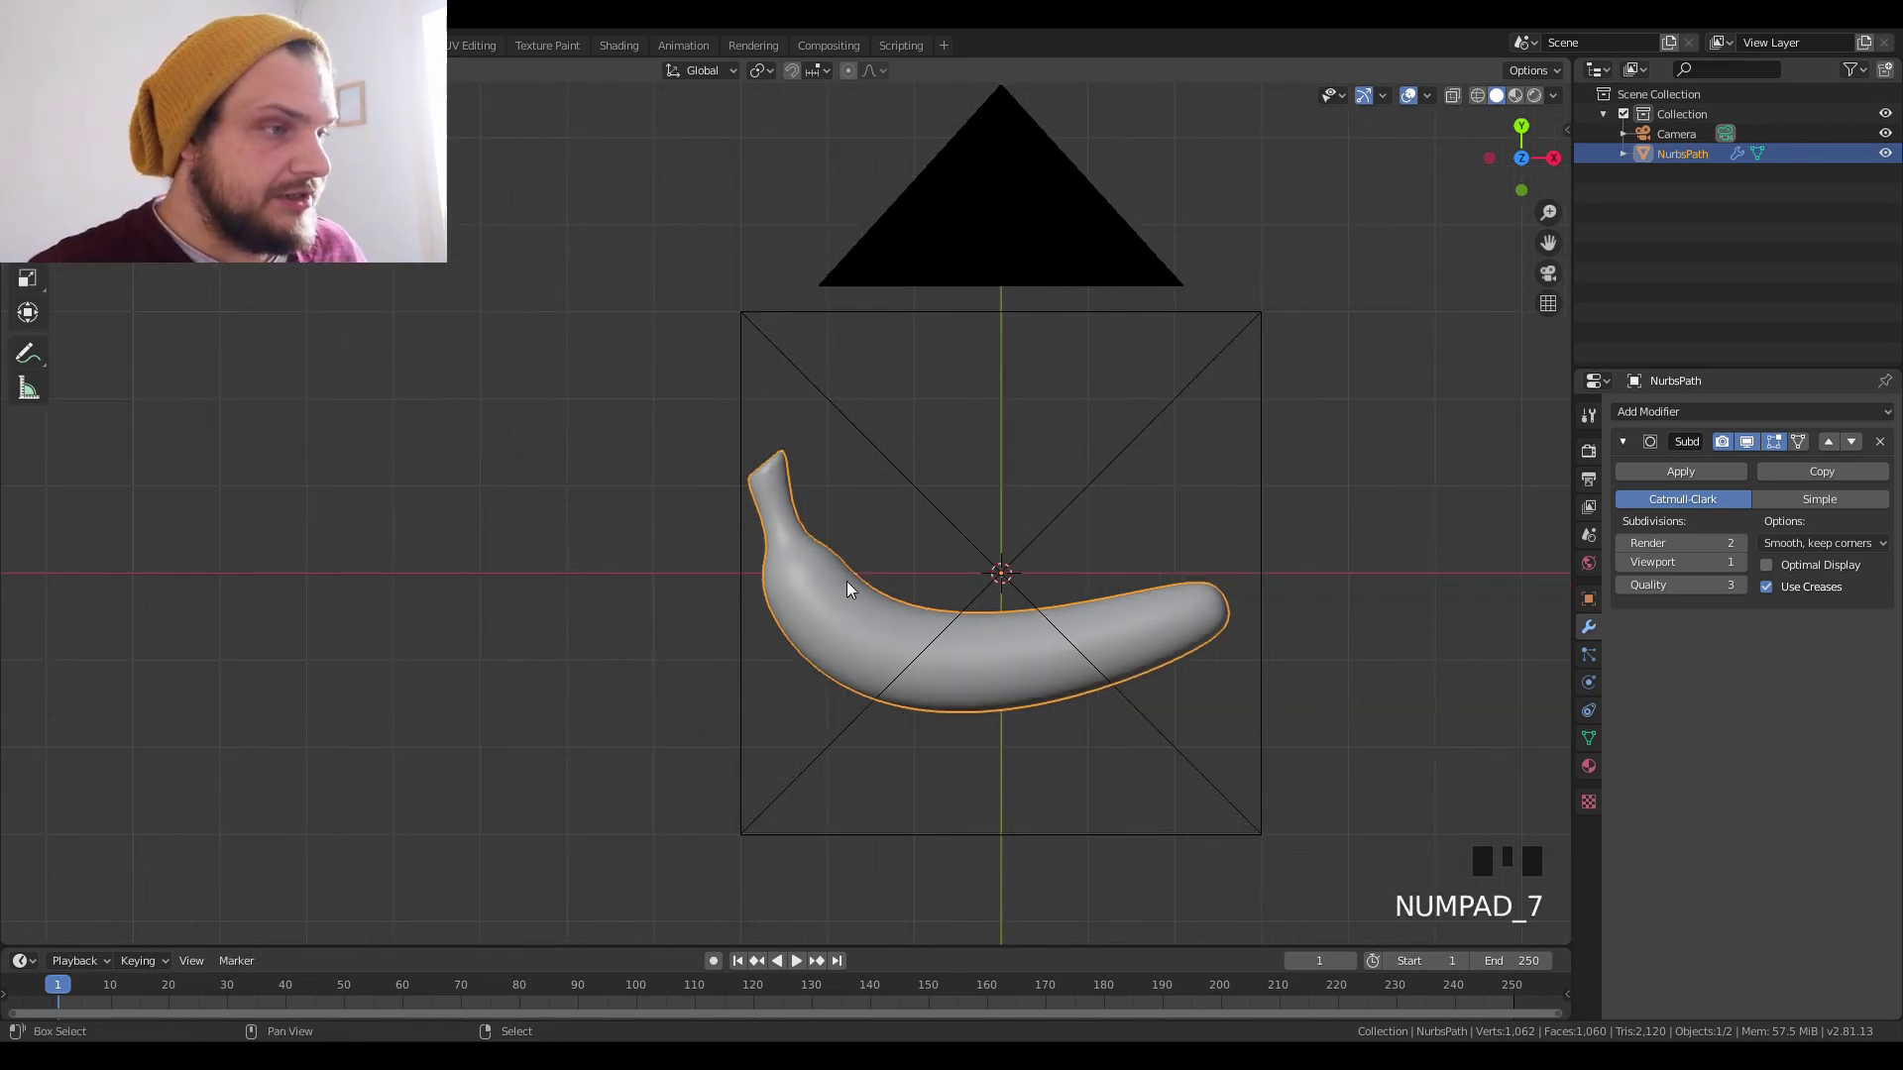
{"action": "middle_click_drag", "start_coordinate": [1091, 572], "coordinate": [1038, 591], "text": "shift"}
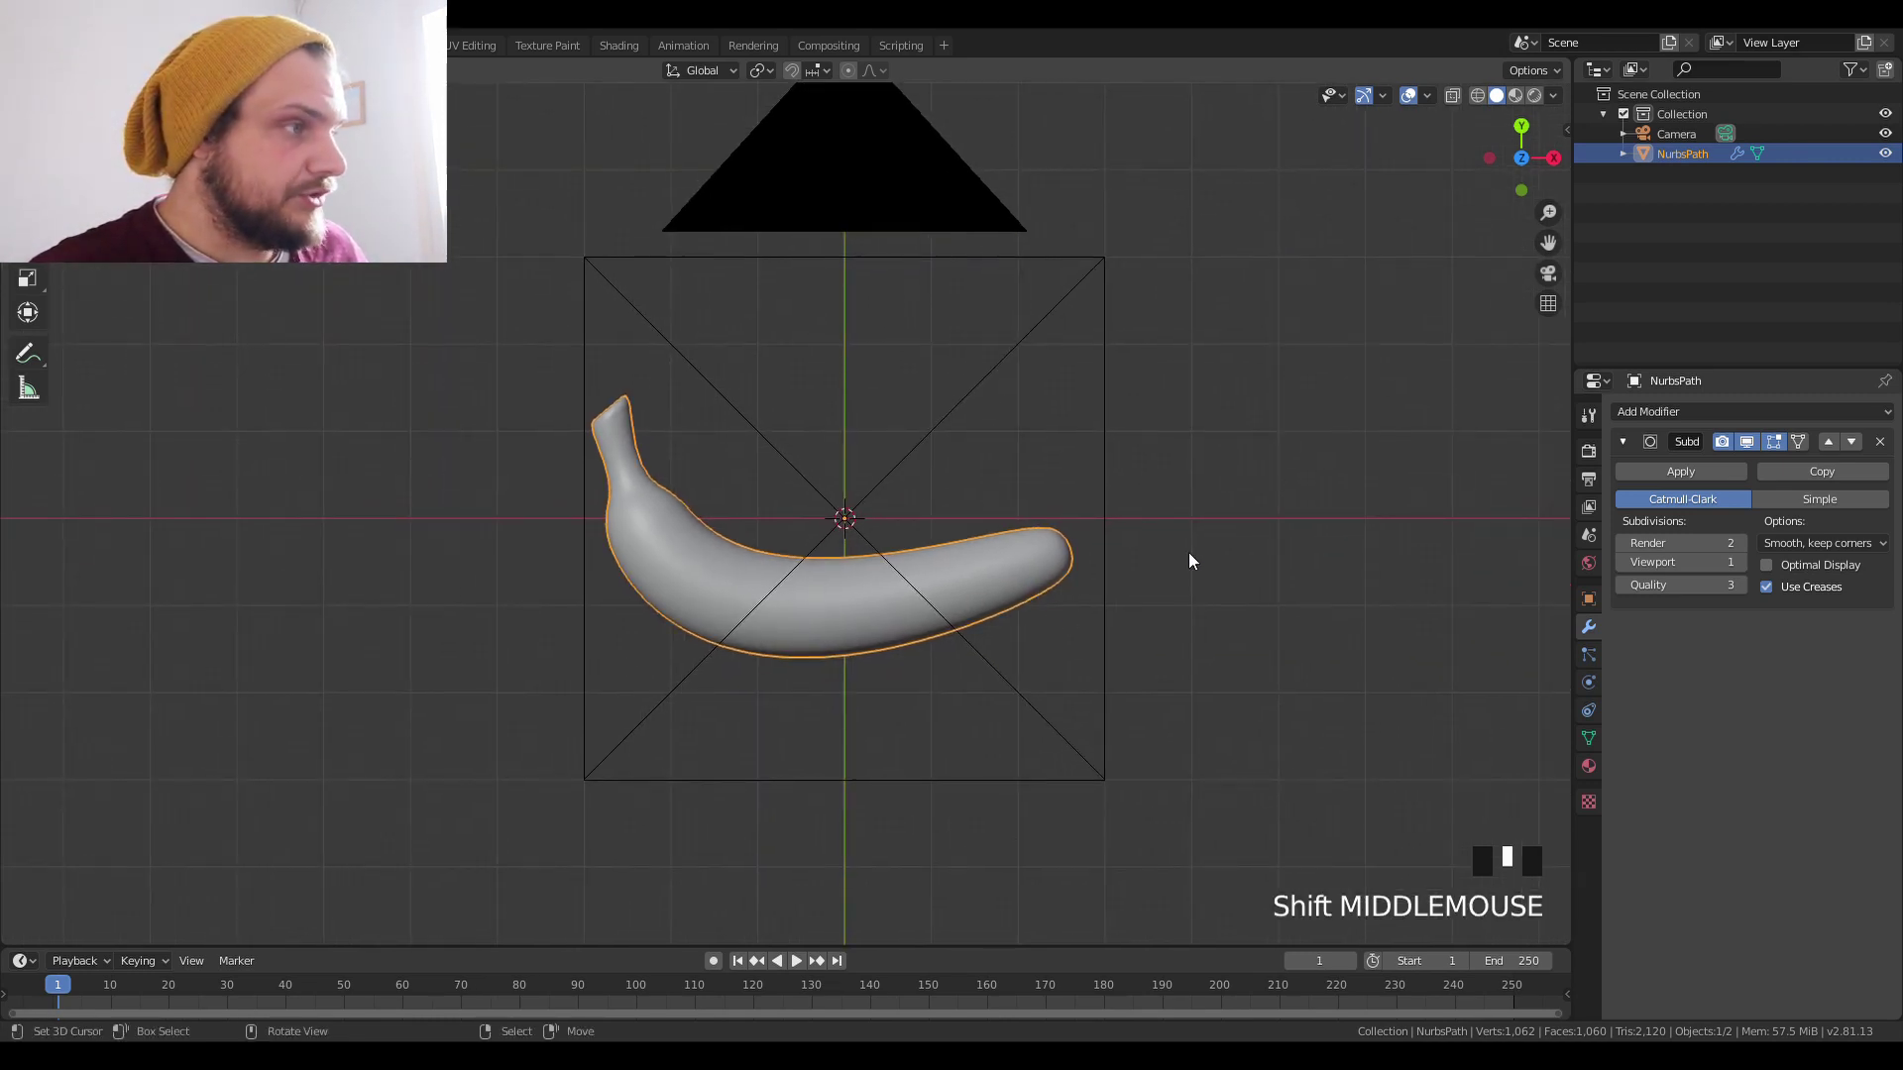
{"action": "left_click", "coordinate": [1704, 152]}
{"action": "double_click", "coordinate": [1705, 152]}
{"action": "type", "text": "b"}
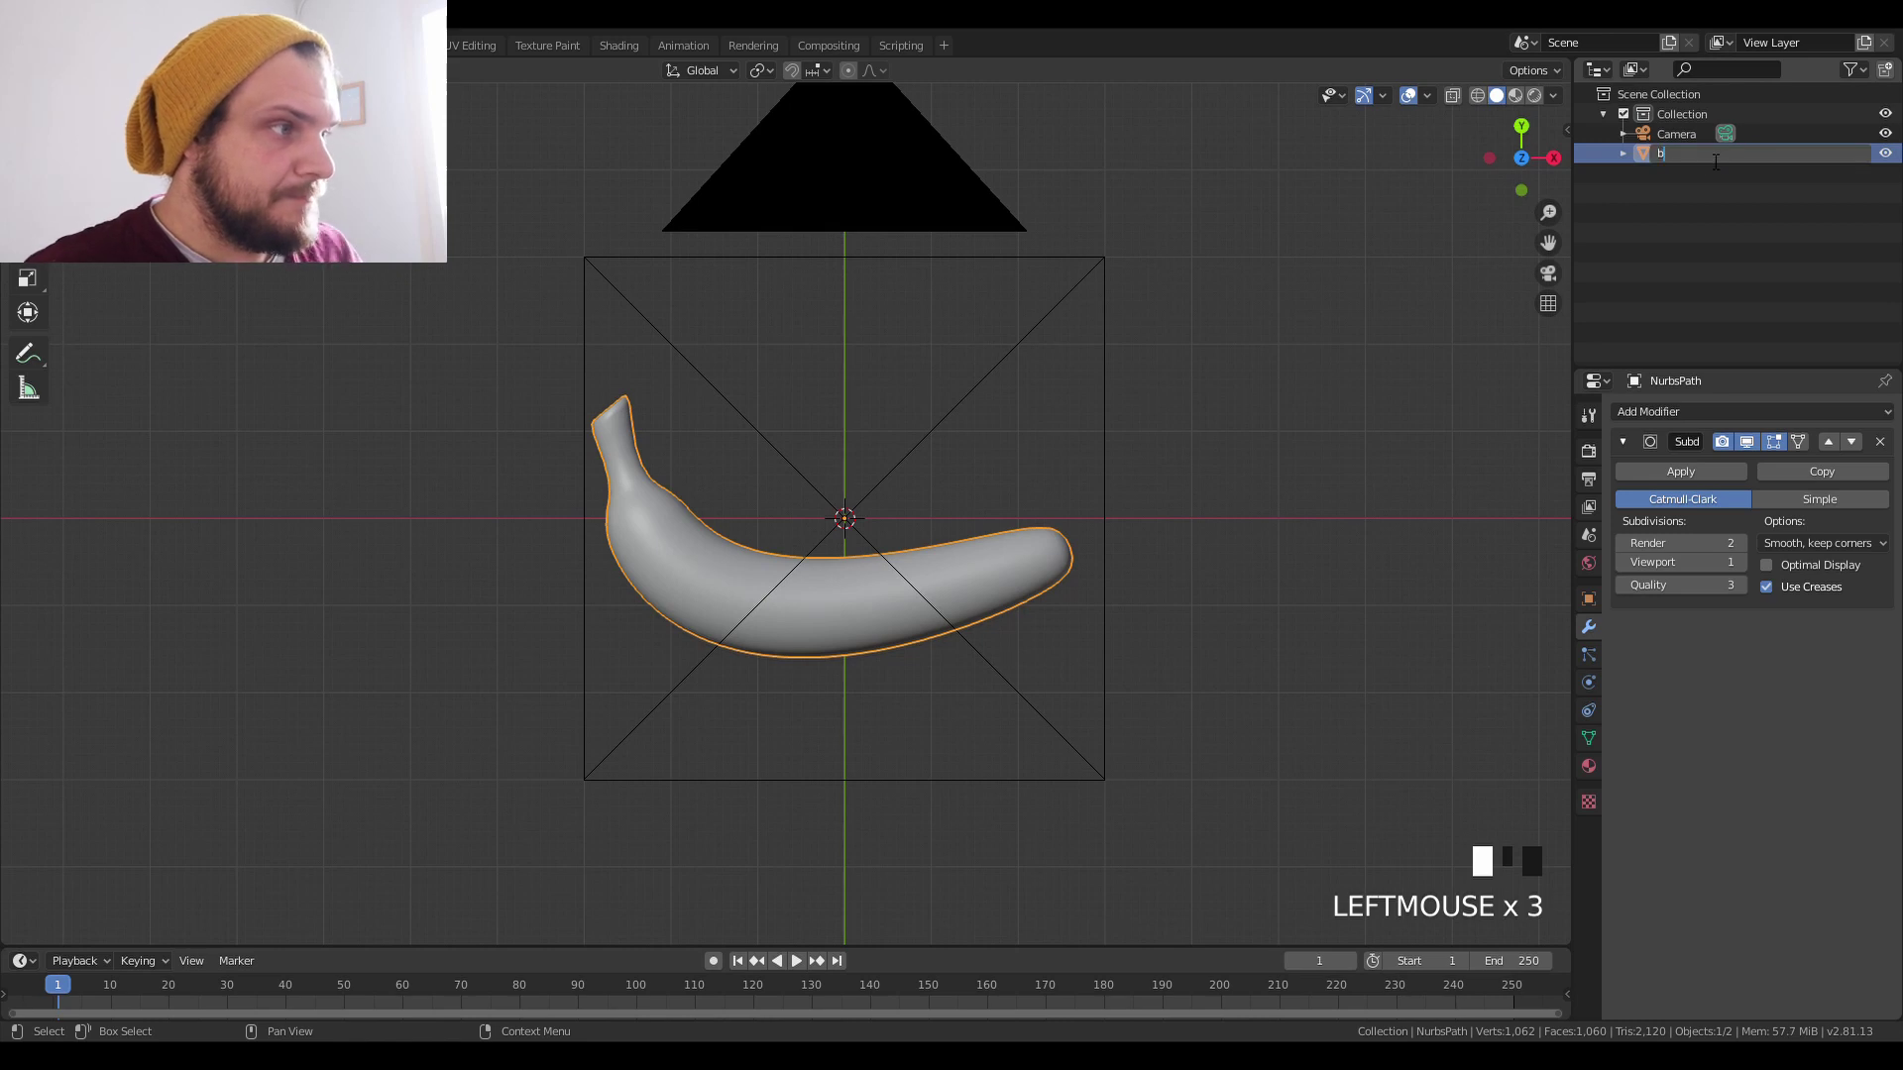
{"action": "type", "text": "anana"}
{"action": "key", "text": "Return"}
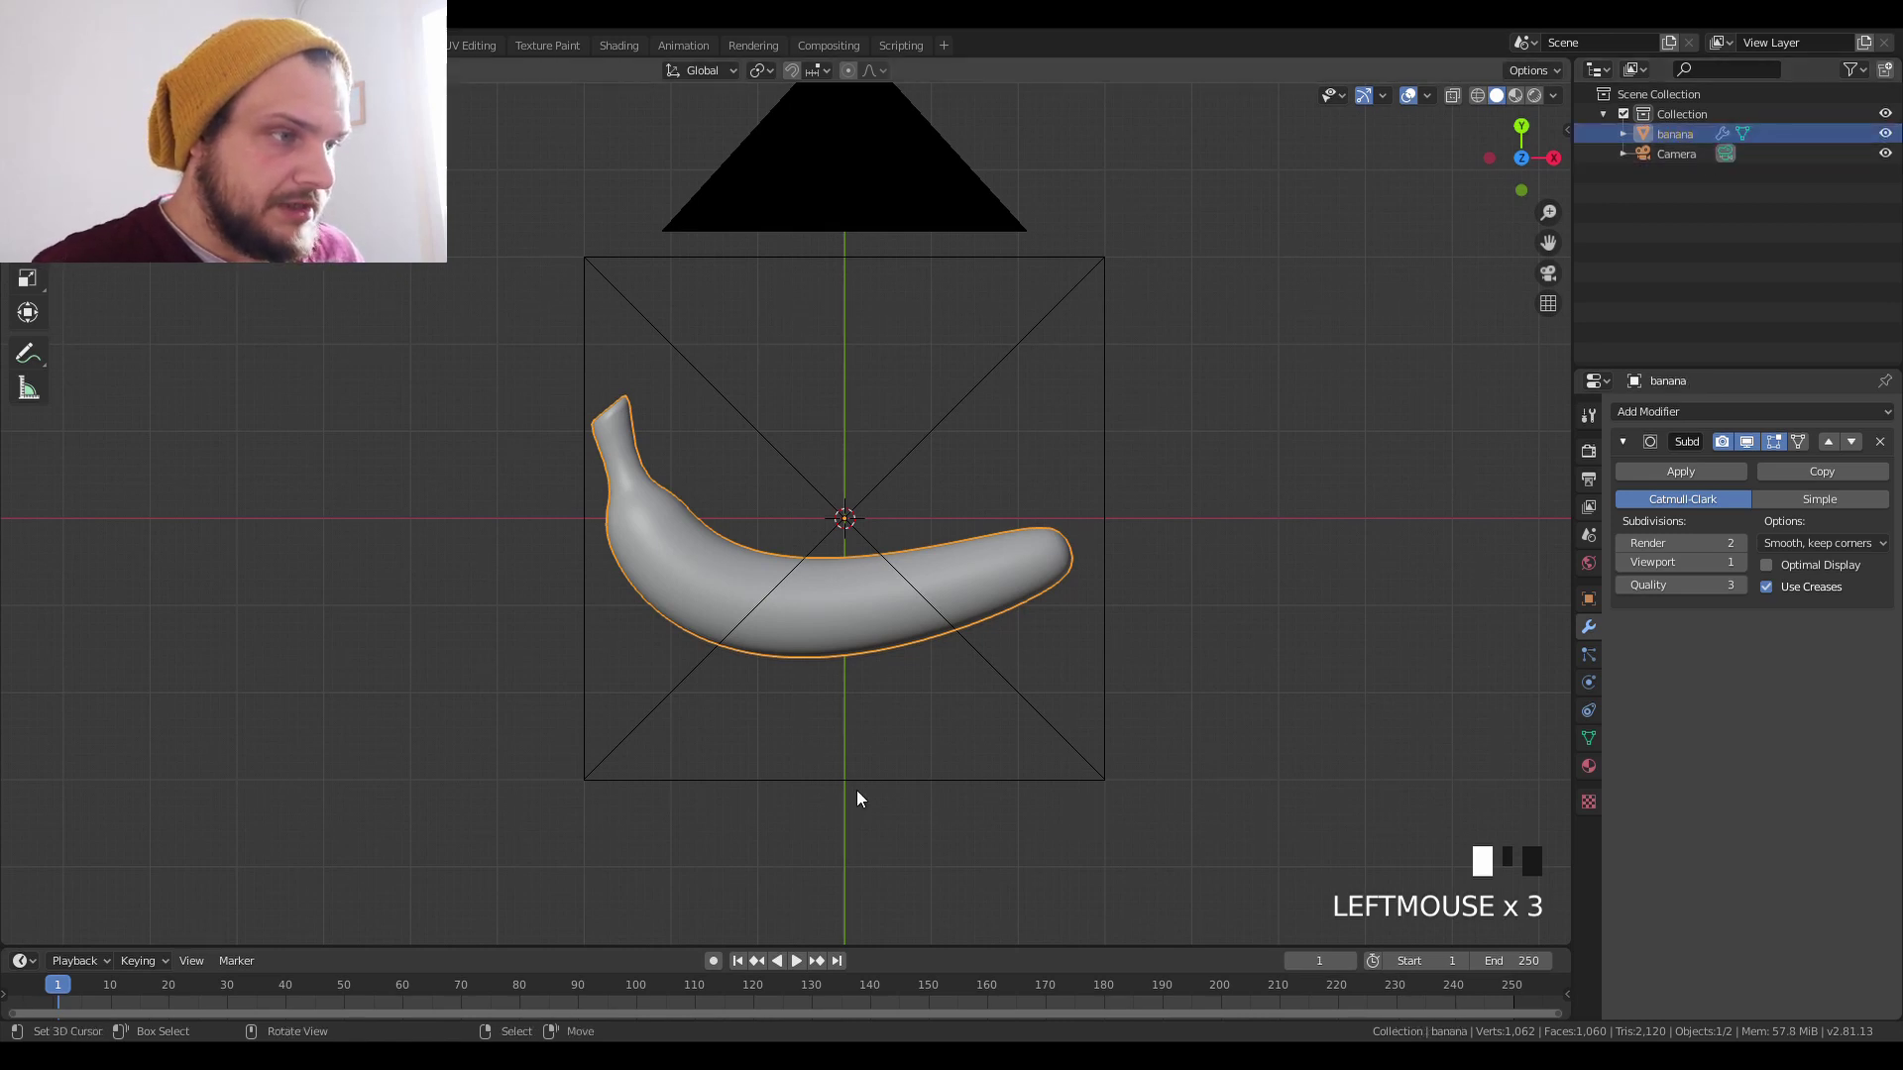
{"action": "middle_click_drag", "start_coordinate": [856, 789], "coordinate": [817, 686]}
Add a new plane to the scene.
{"action": "key", "text": "shift+a"}
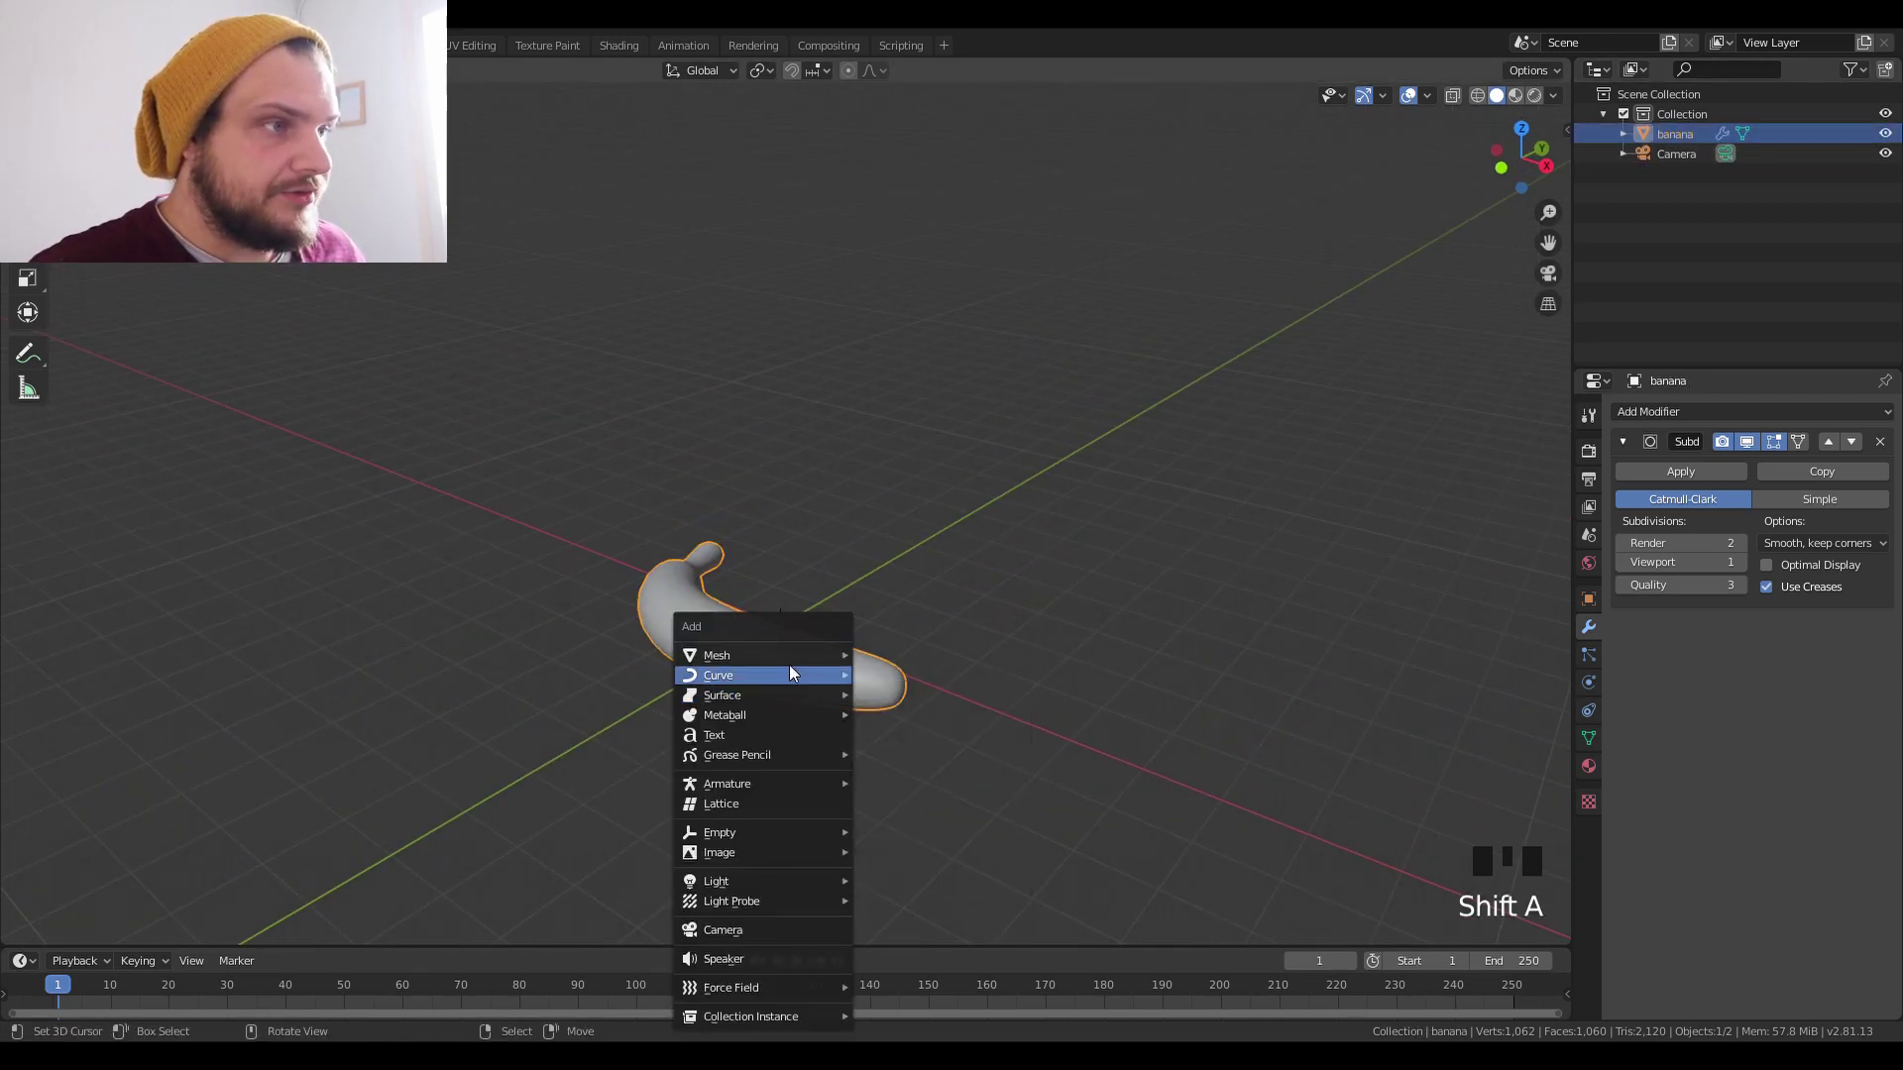
{"action": "mouse_move", "coordinate": [789, 662]}
{"action": "left_click", "coordinate": [958, 81]}
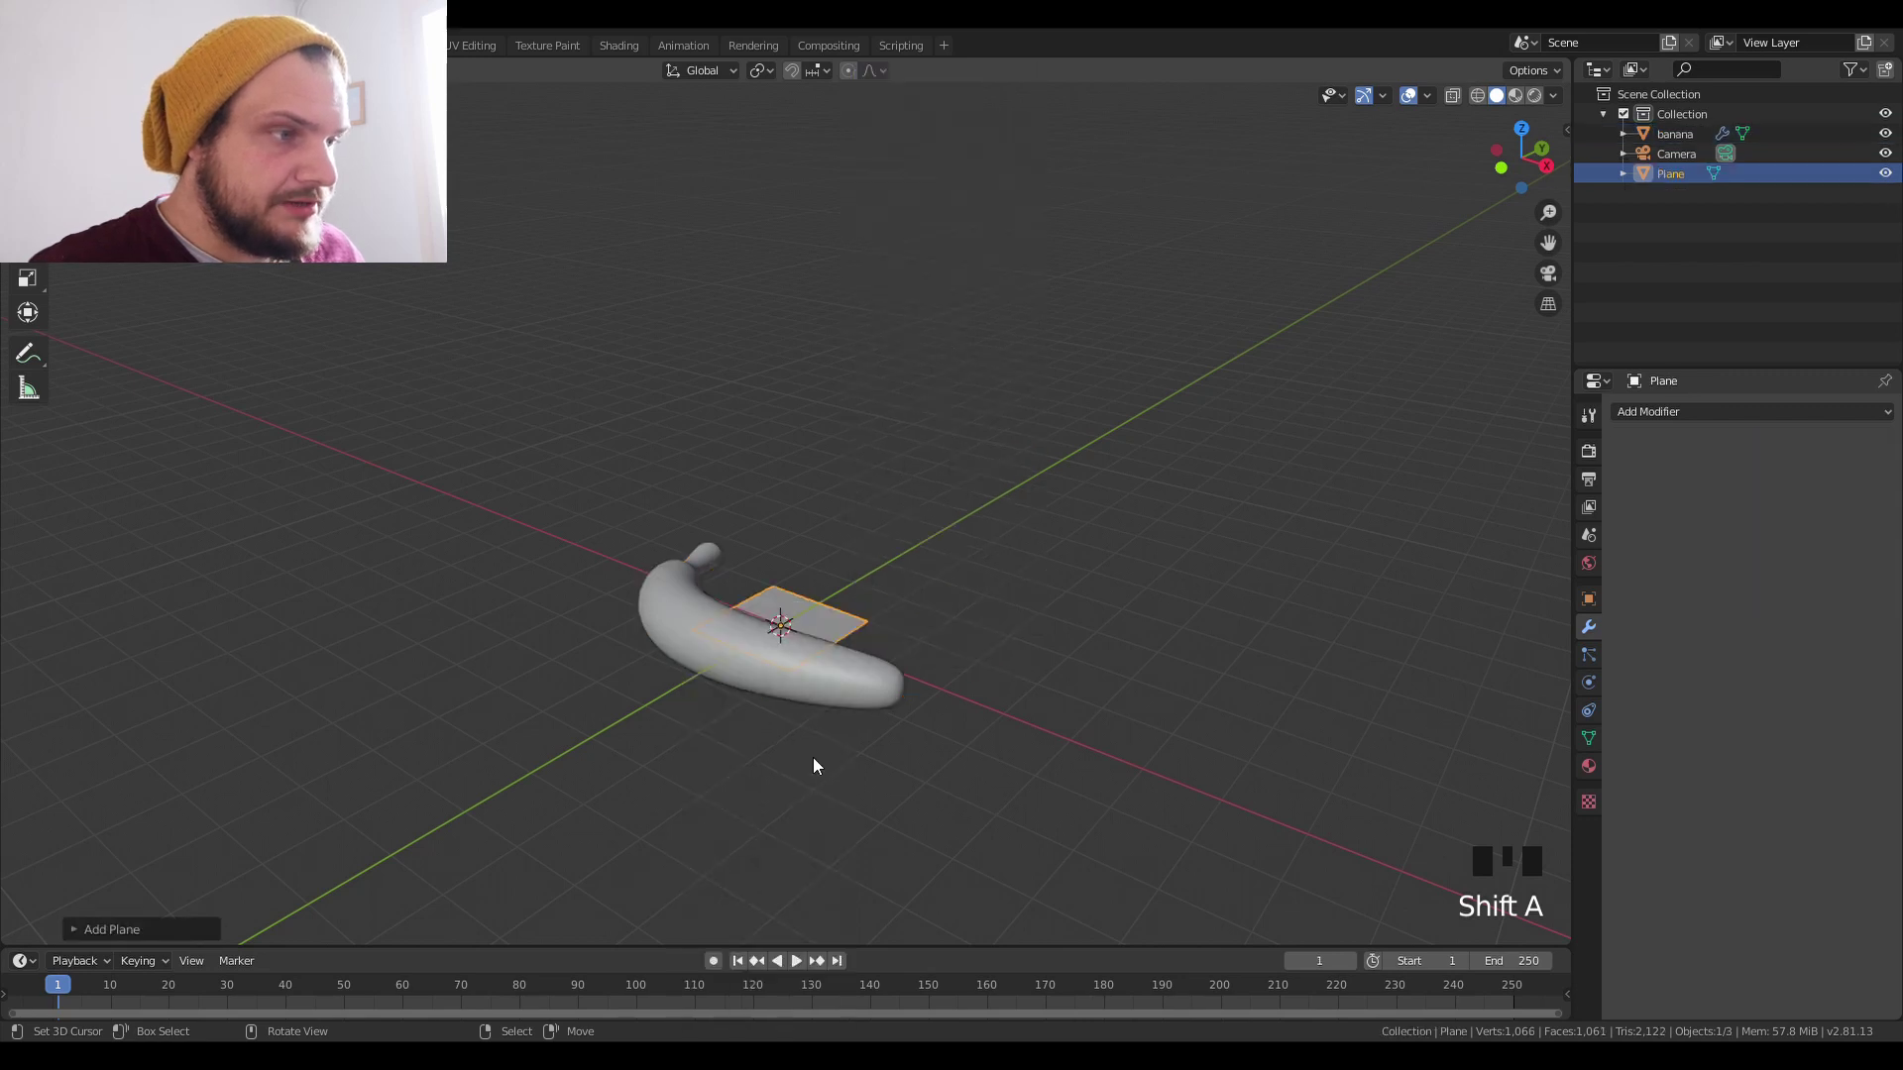
Scale the plane up twice into a large ground surface under the banana.
{"action": "scroll", "coordinate": [860, 563], "scroll_direction": "down", "scroll_amount": 1}
{"action": "key", "text": "s"}
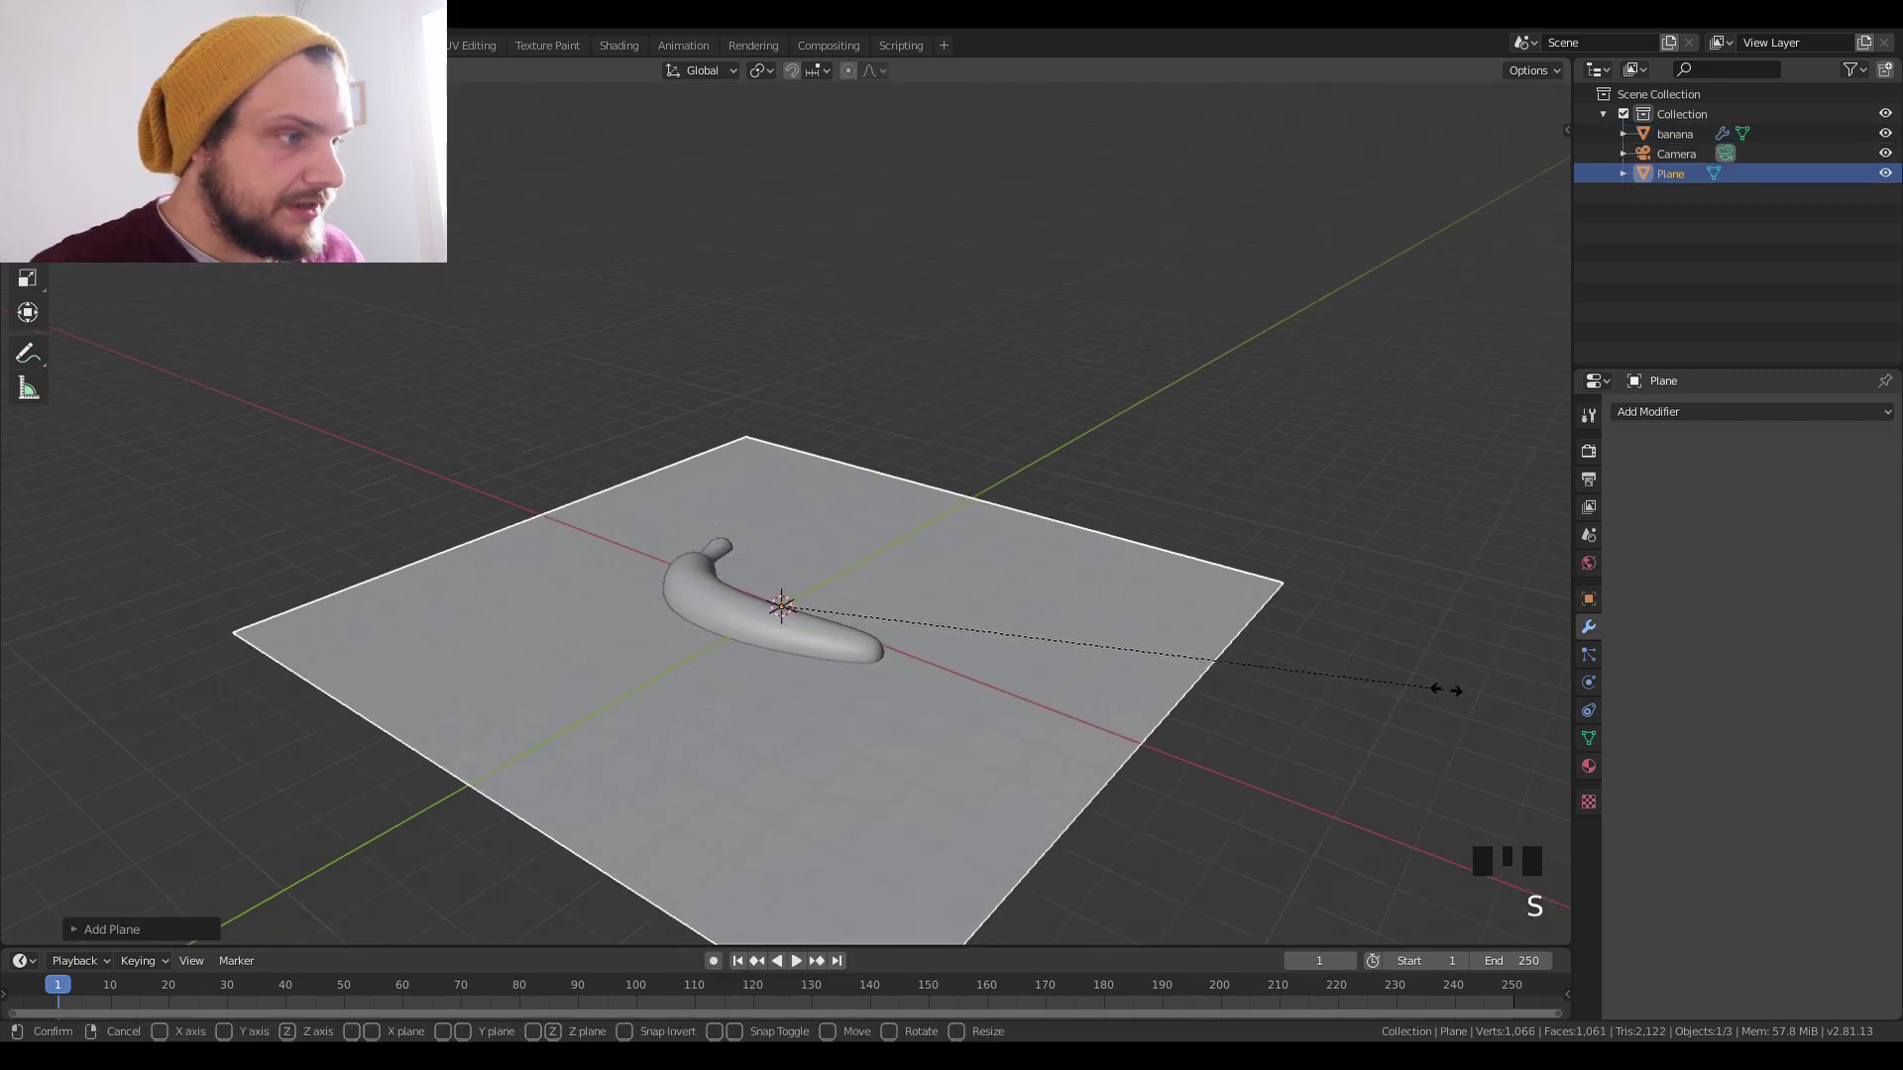
{"action": "left_click", "coordinate": [1514, 688]}
{"action": "middle_click_drag", "start_coordinate": [1132, 687], "coordinate": [1157, 580], "text": "shift"}
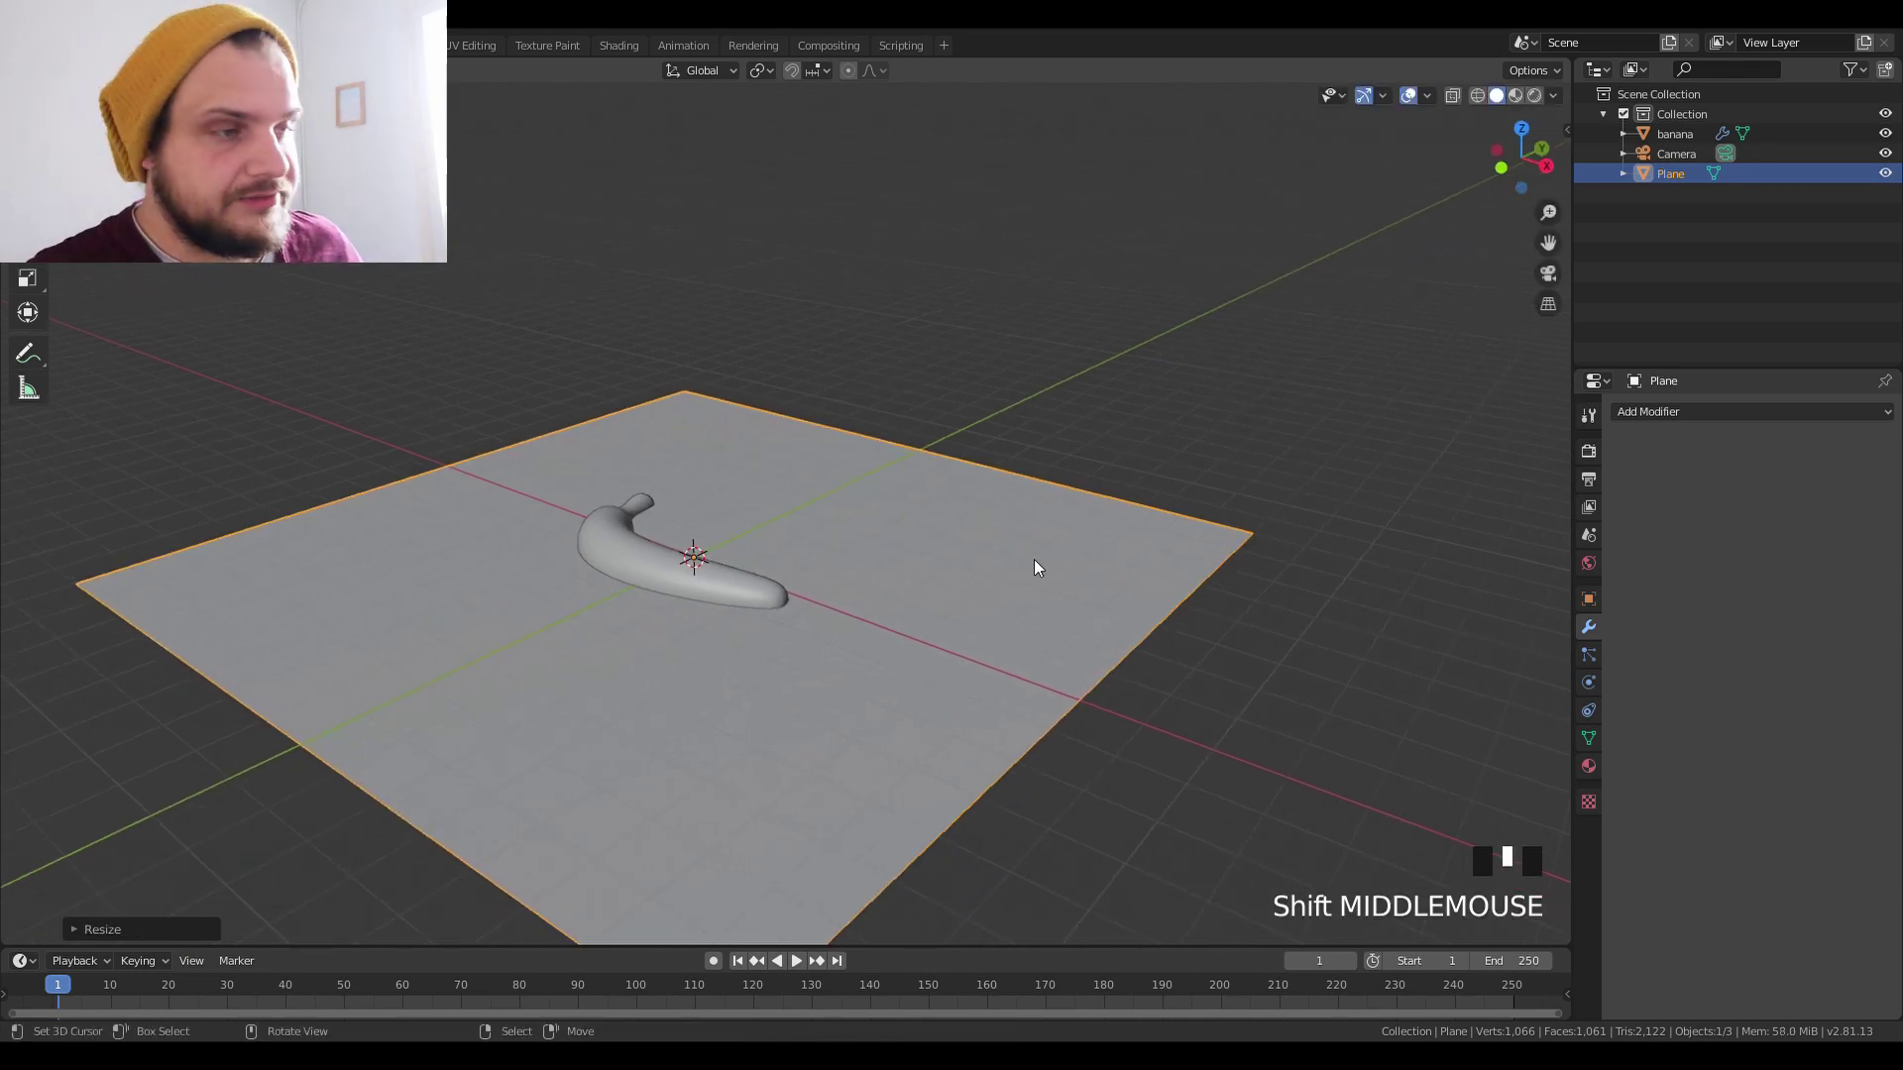
{"action": "key", "text": "s"}
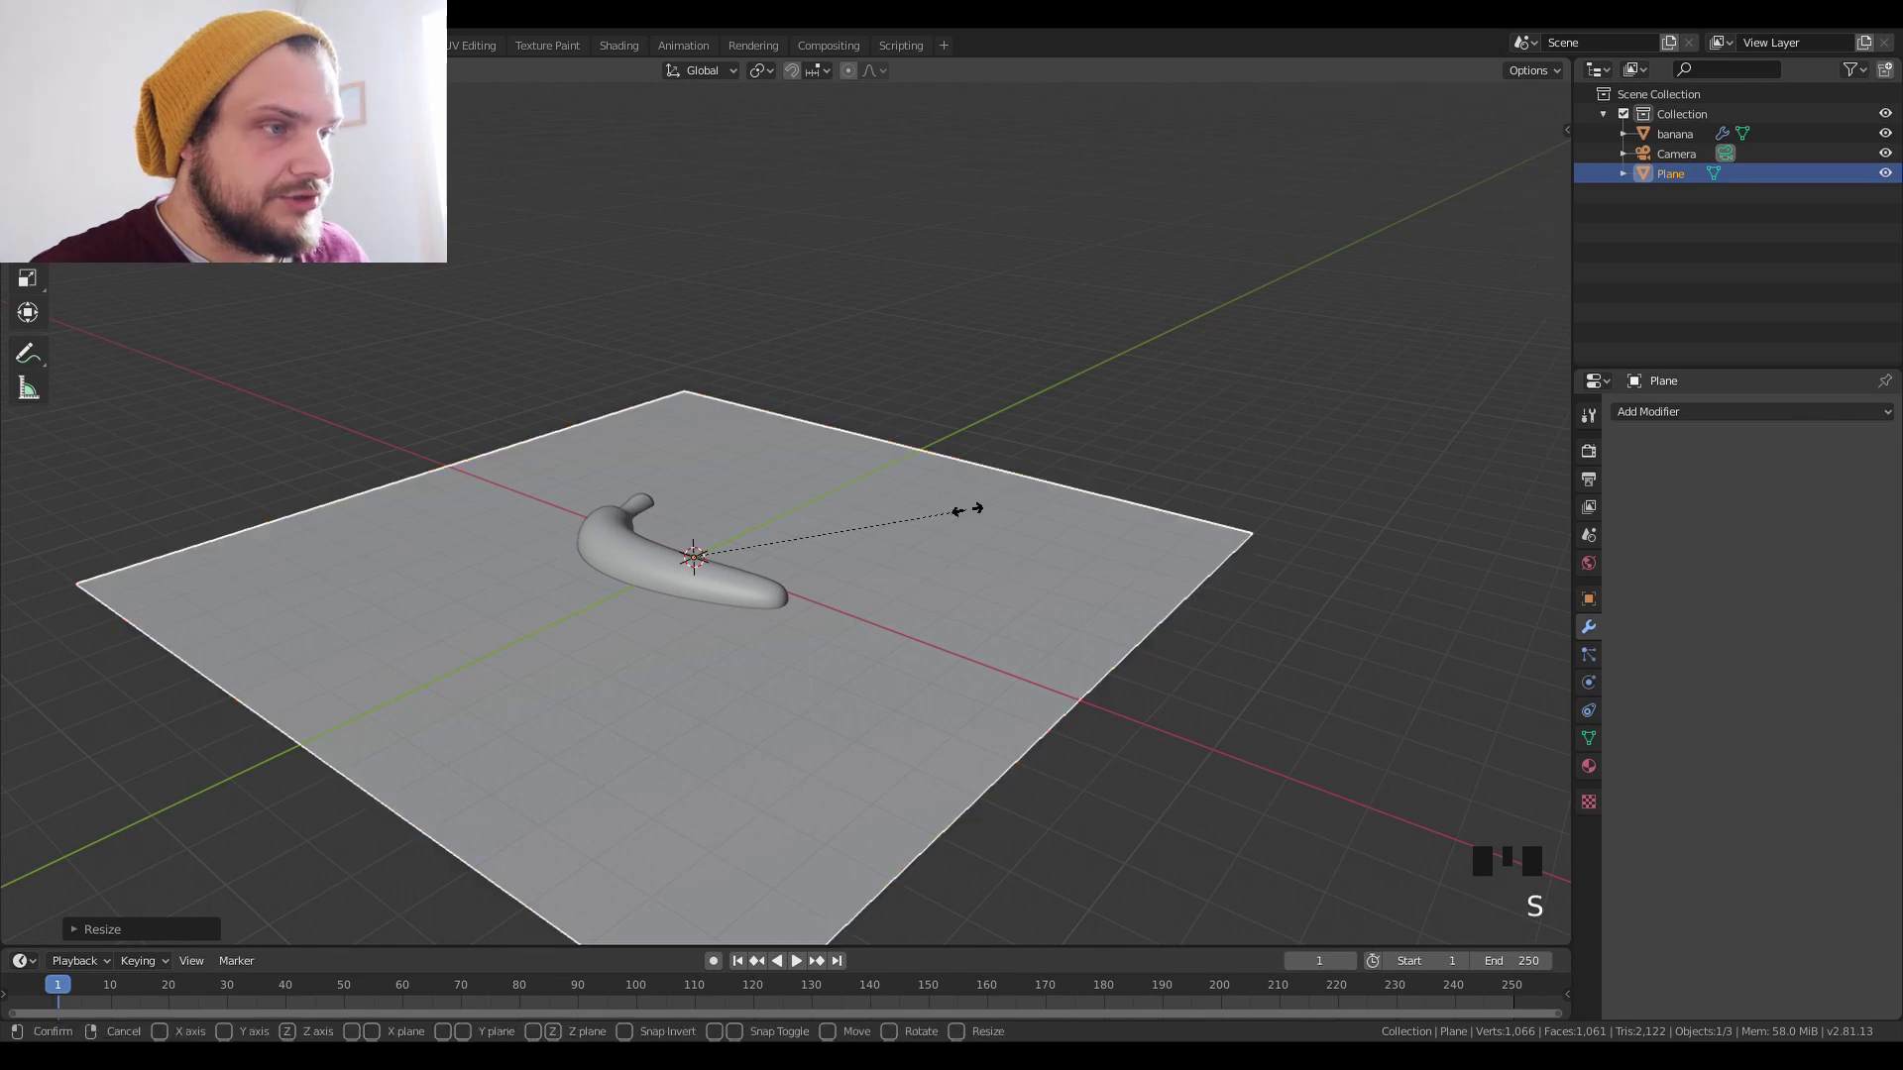
{"action": "left_click", "coordinate": [1038, 509]}
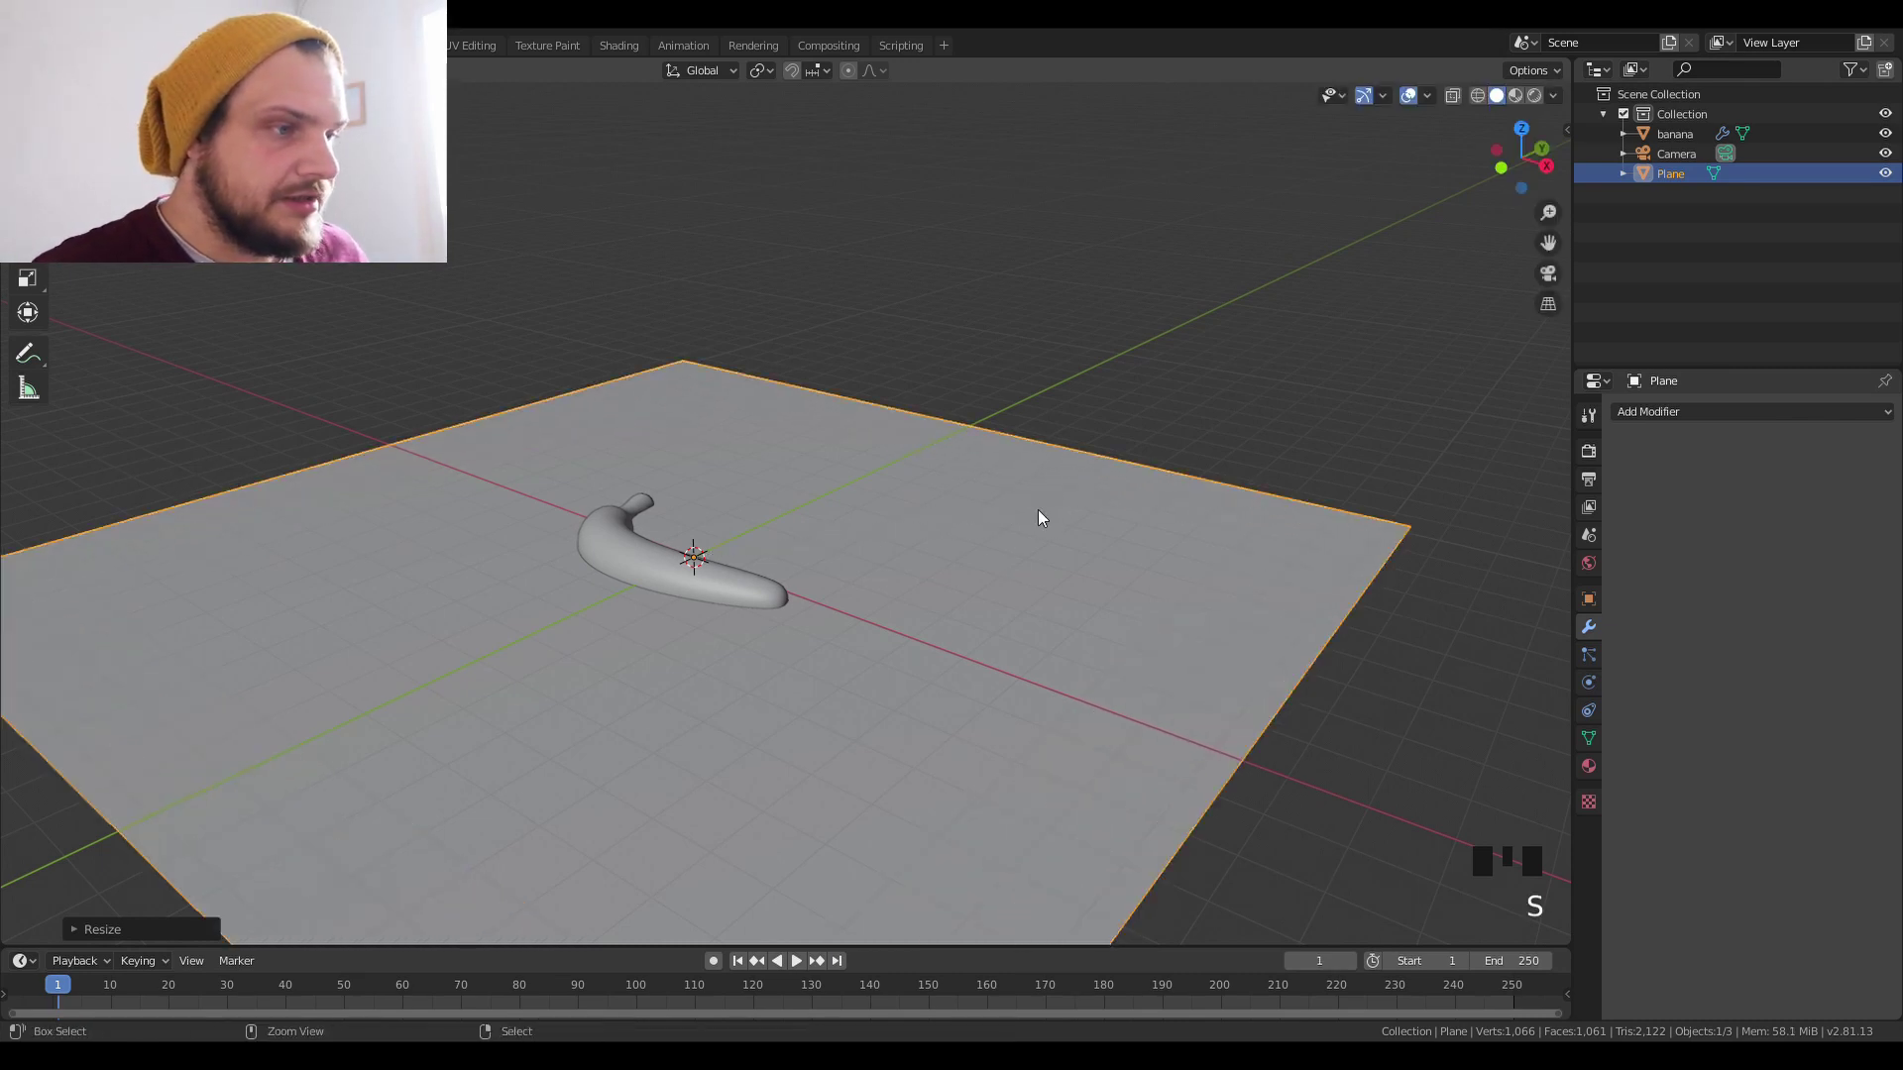
{"action": "scroll", "coordinate": [938, 556], "scroll_direction": "down", "scroll_amount": 2}
{"action": "key", "text": "Tab"}
Extrude the plane's face upward into a thin slab and recalculate its normals outward.
{"action": "middle_click_drag", "start_coordinate": [944, 606], "coordinate": [945, 585]}
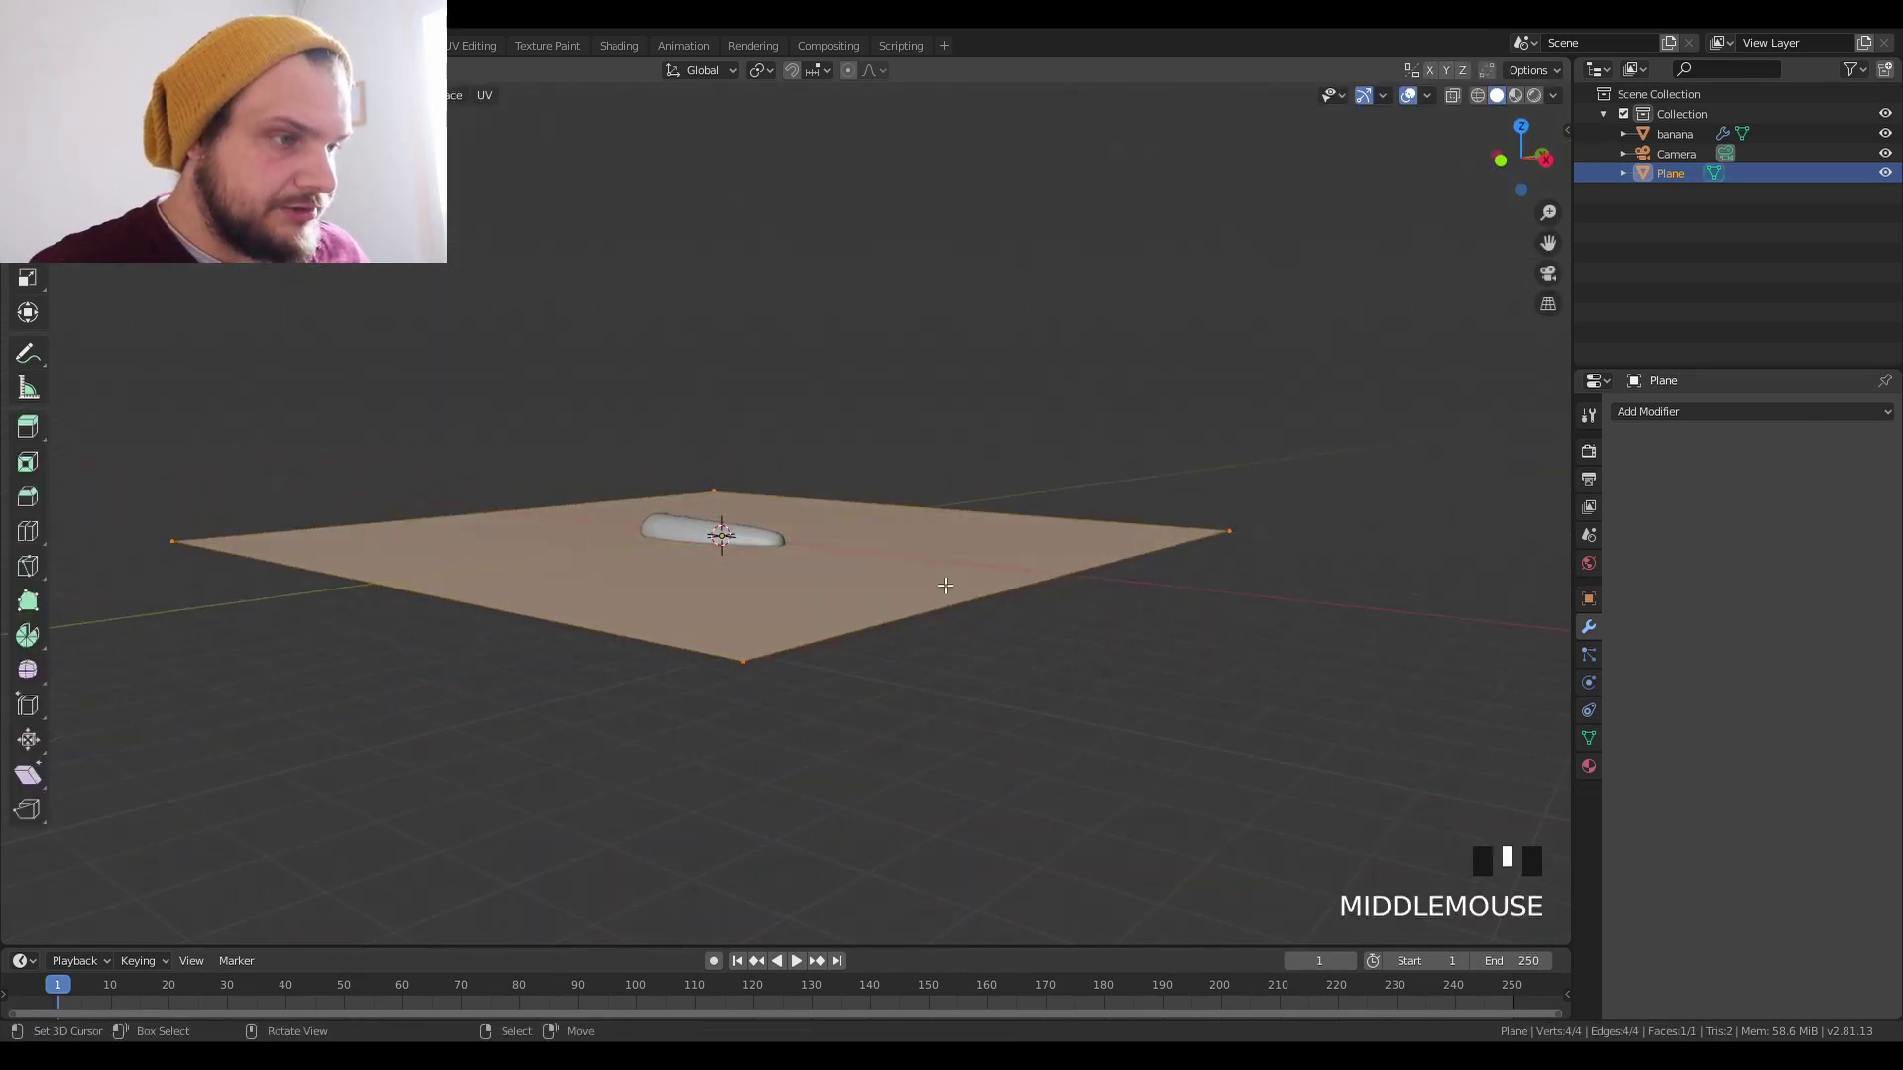
{"action": "key", "text": "e"}
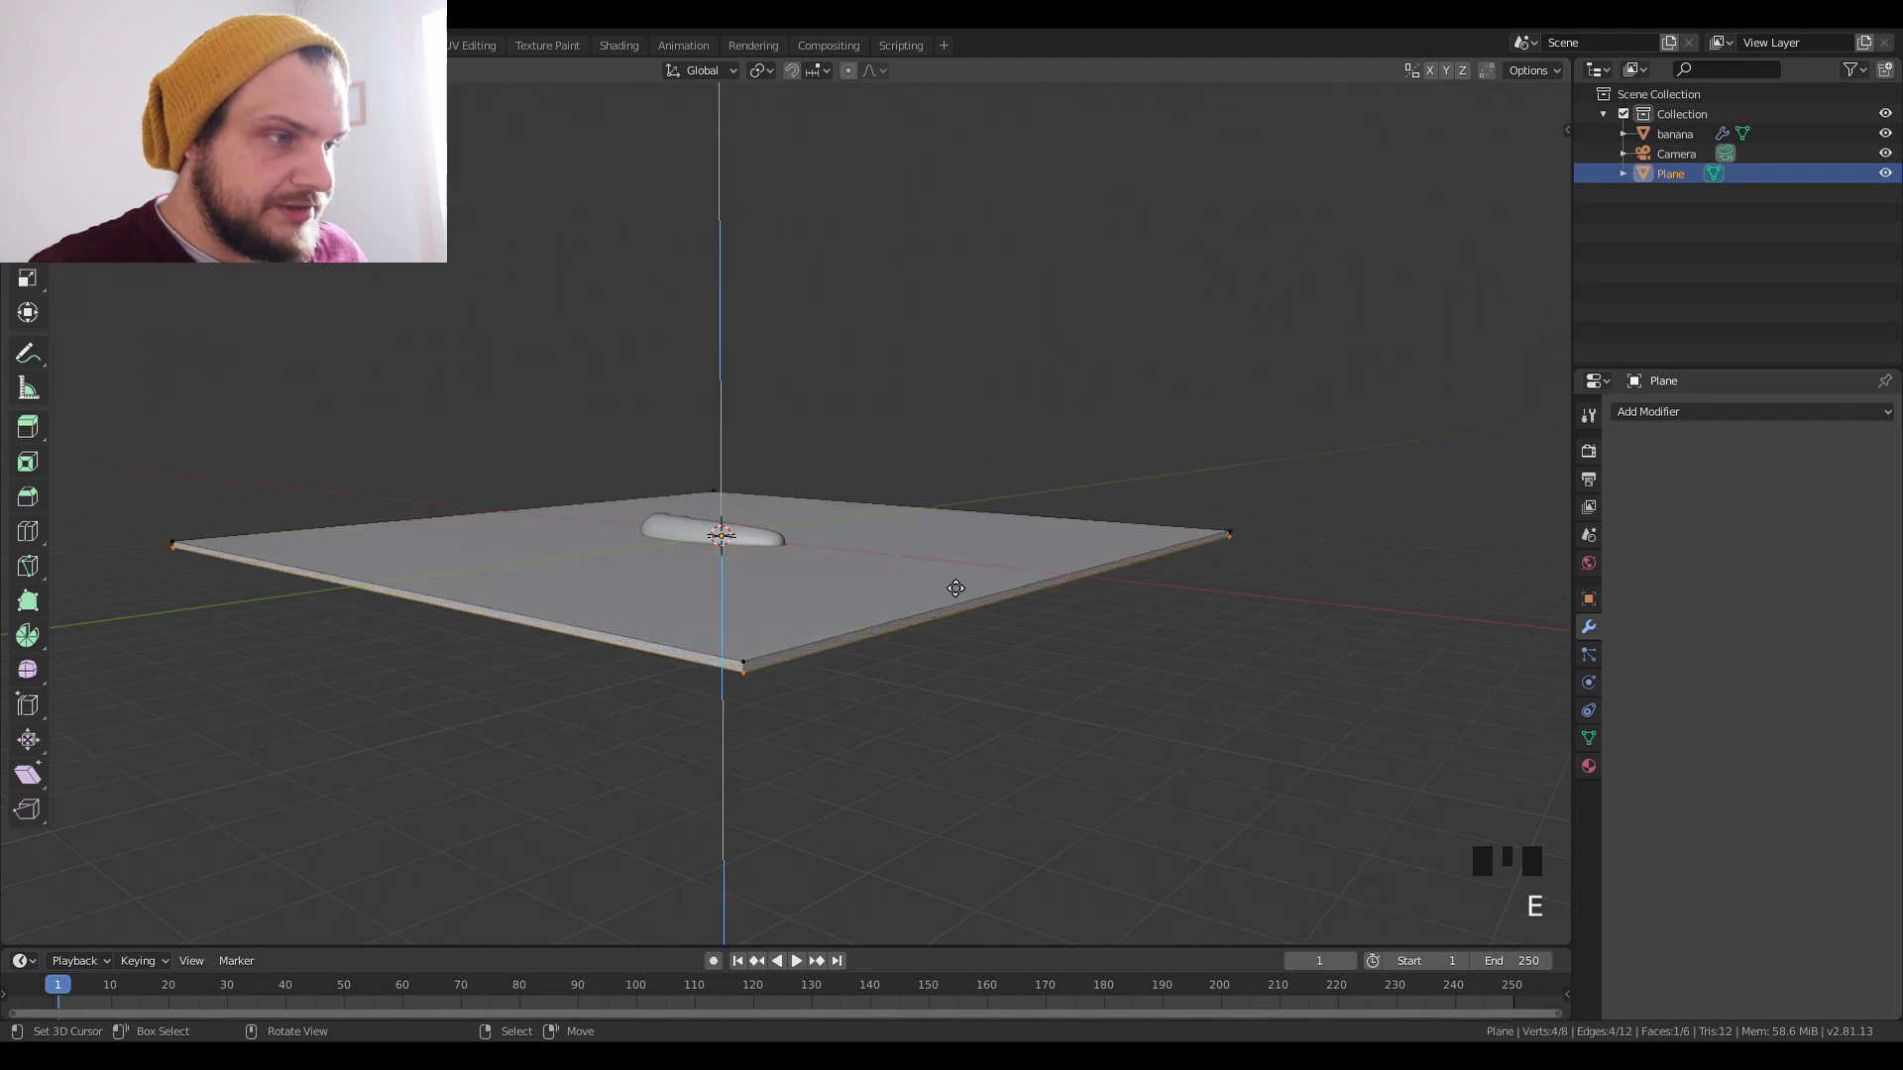
{"action": "left_click", "coordinate": [954, 587]}
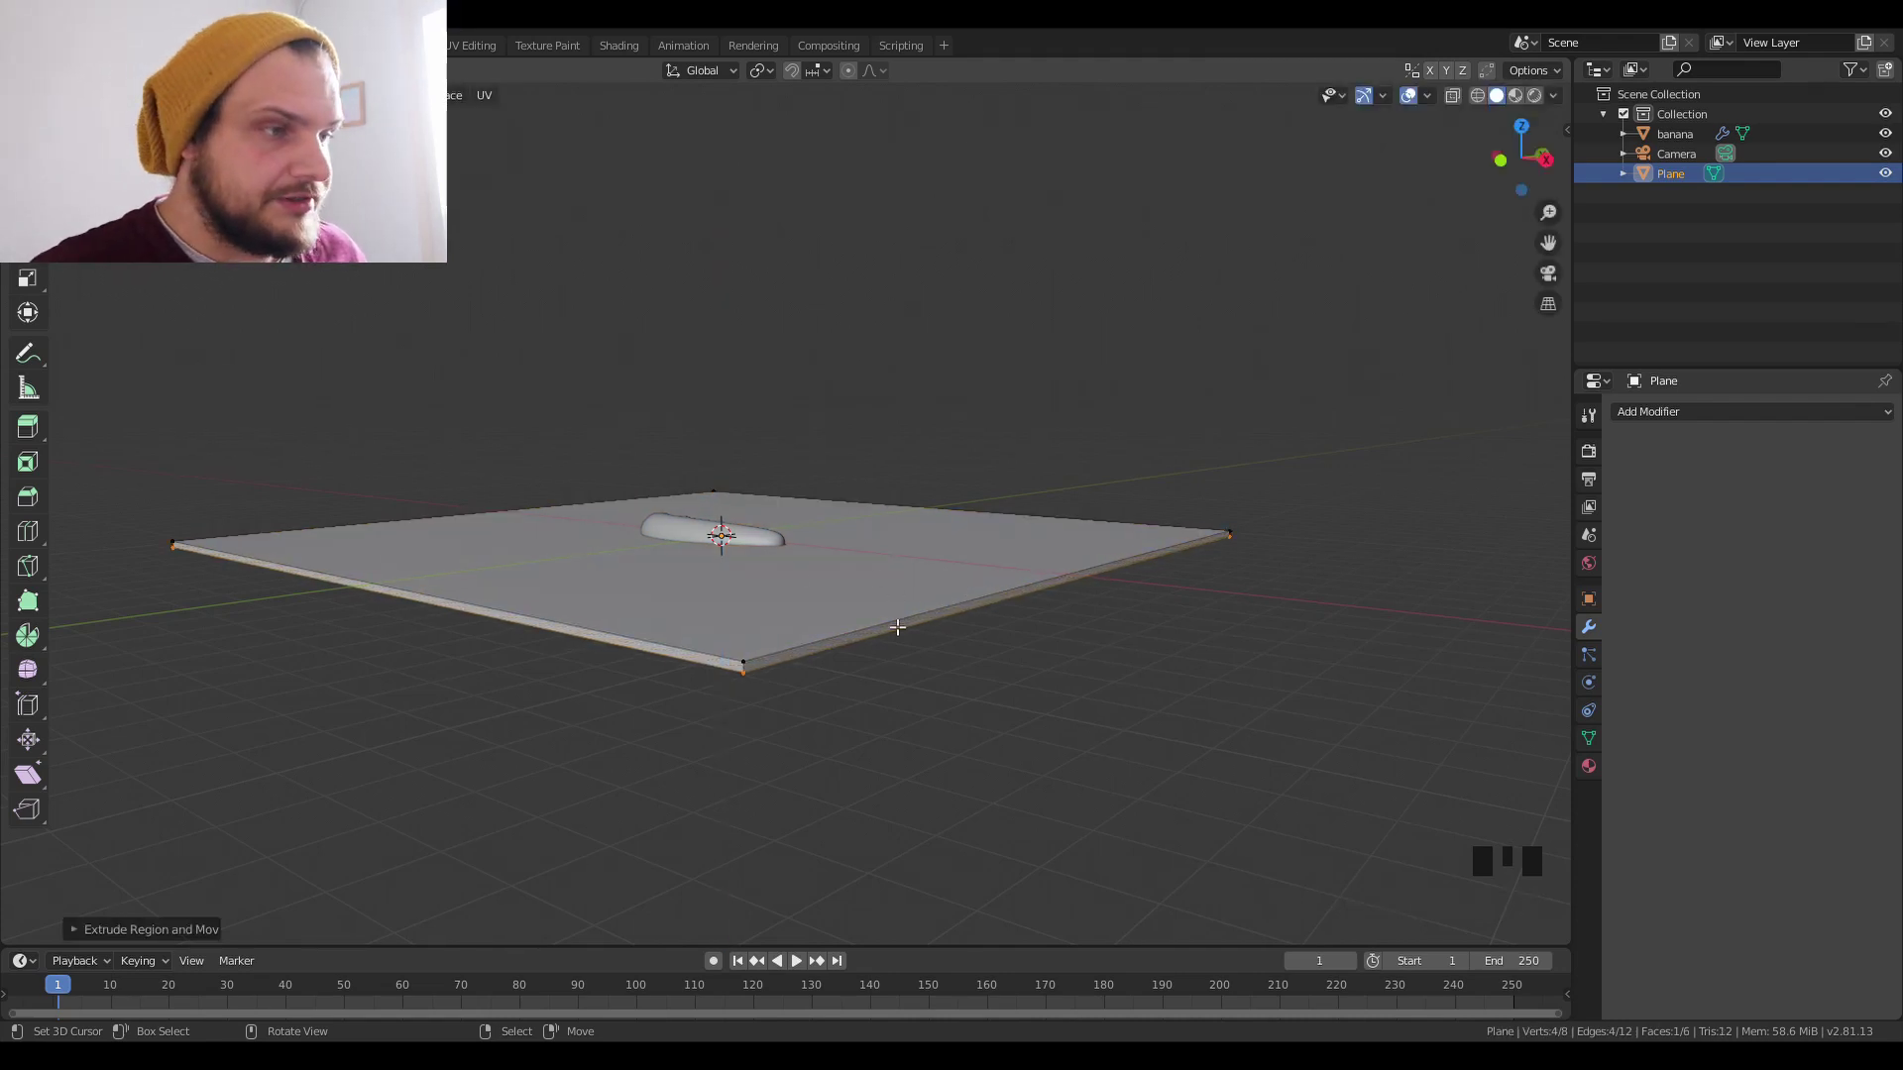
{"action": "middle_click_drag", "start_coordinate": [755, 598], "coordinate": [936, 690]}
{"action": "key", "text": "Tab"}
{"action": "key", "text": "Tab"}
{"action": "key", "text": "a"}
{"action": "key", "text": "a"}
{"action": "key", "text": "a"}
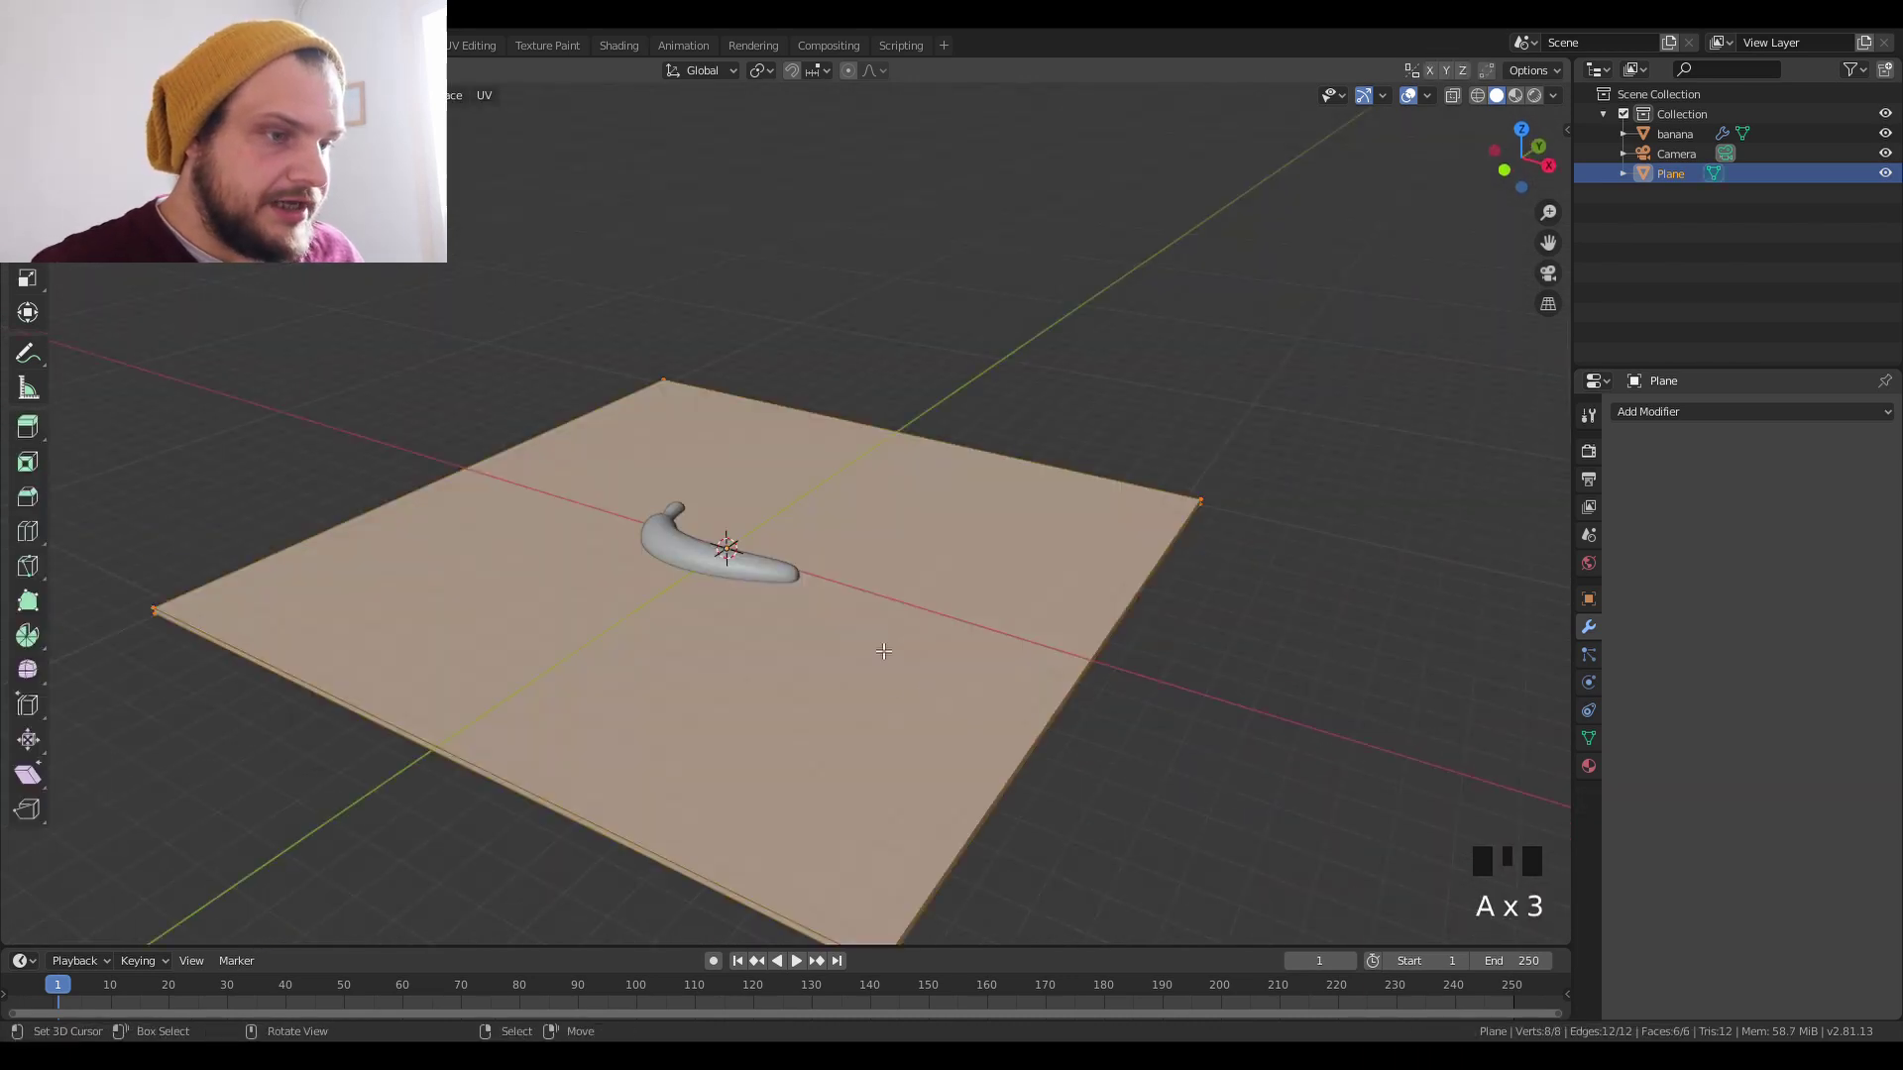
{"action": "key", "text": "ctrl+n"}
{"action": "key", "text": "Tab"}
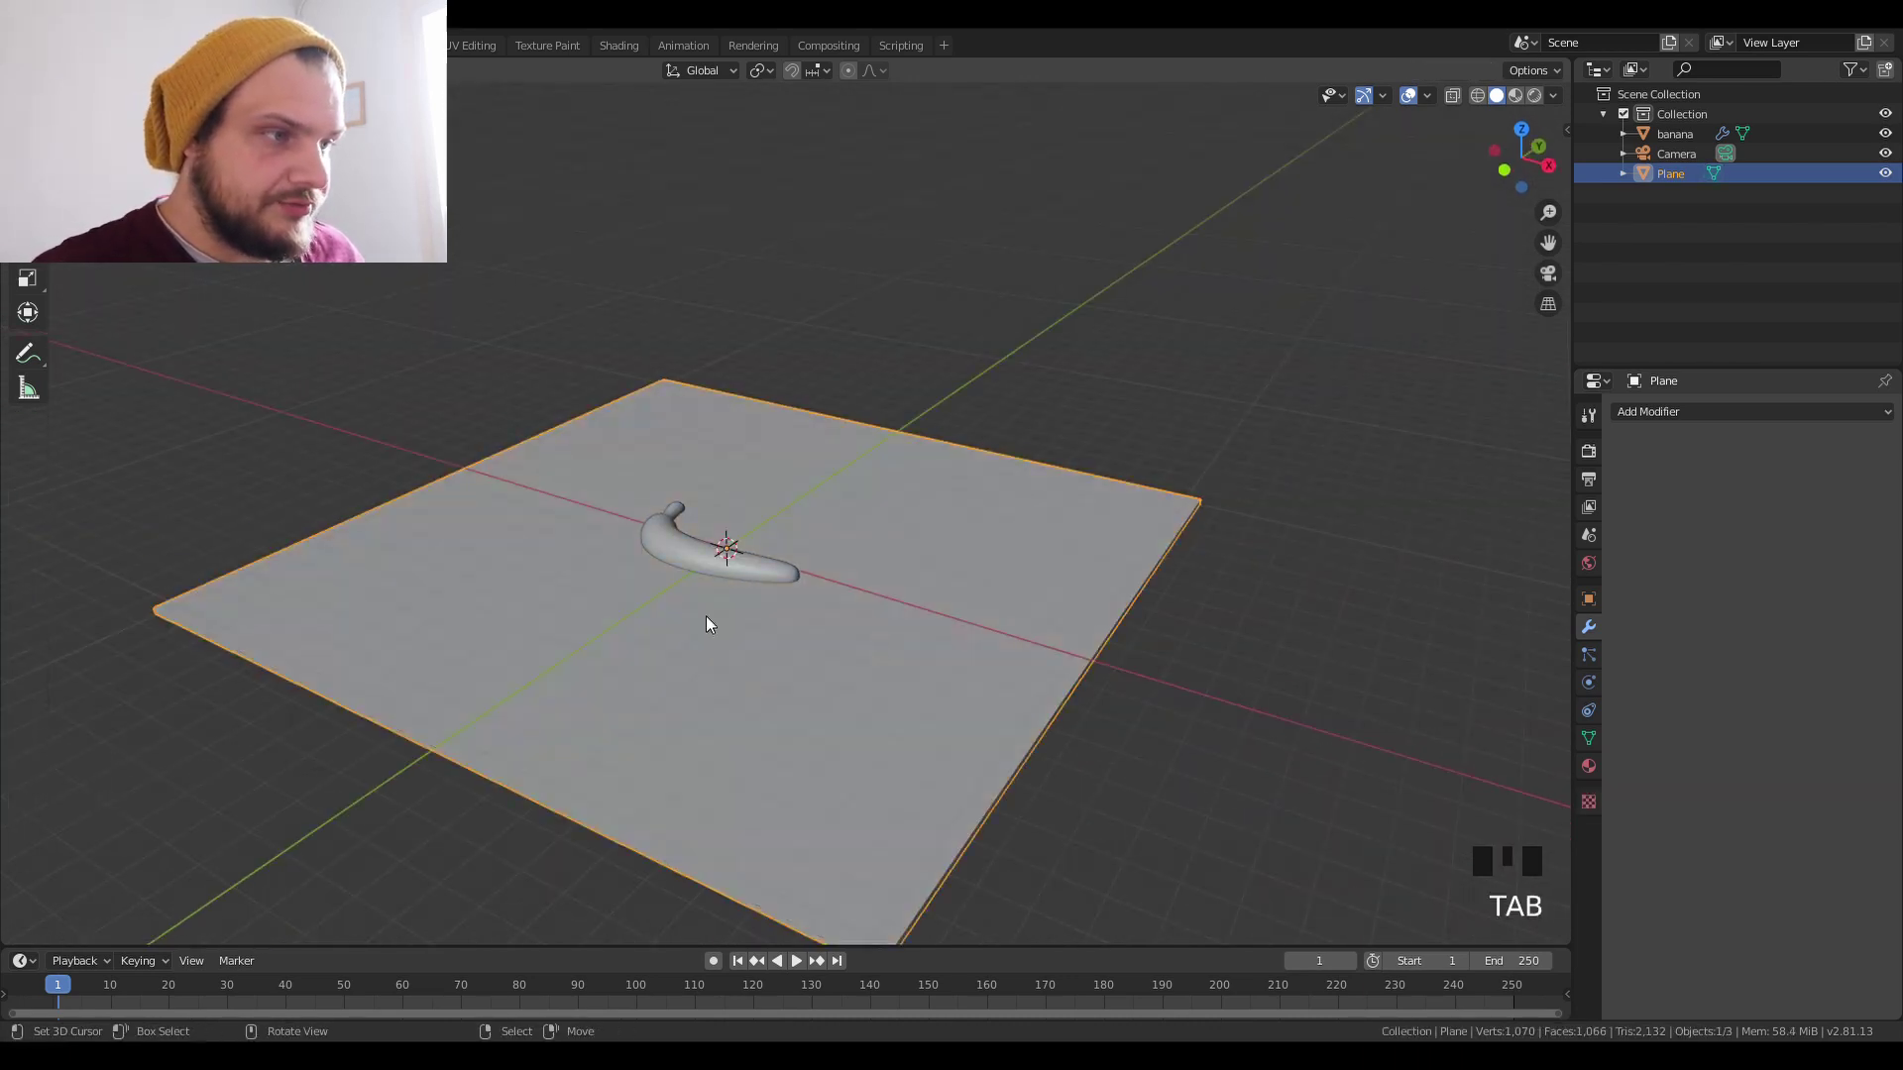
{"action": "middle_click_drag", "start_coordinate": [705, 624], "coordinate": [779, 586]}
{"action": "scroll", "coordinate": [710, 564], "scroll_direction": "up", "scroll_amount": 2}
Move the banana straight up along Z so it hovers above the ground slab.
{"action": "right_click", "coordinate": [755, 555]}
{"action": "key", "text": "g"}
{"action": "key", "text": "z"}
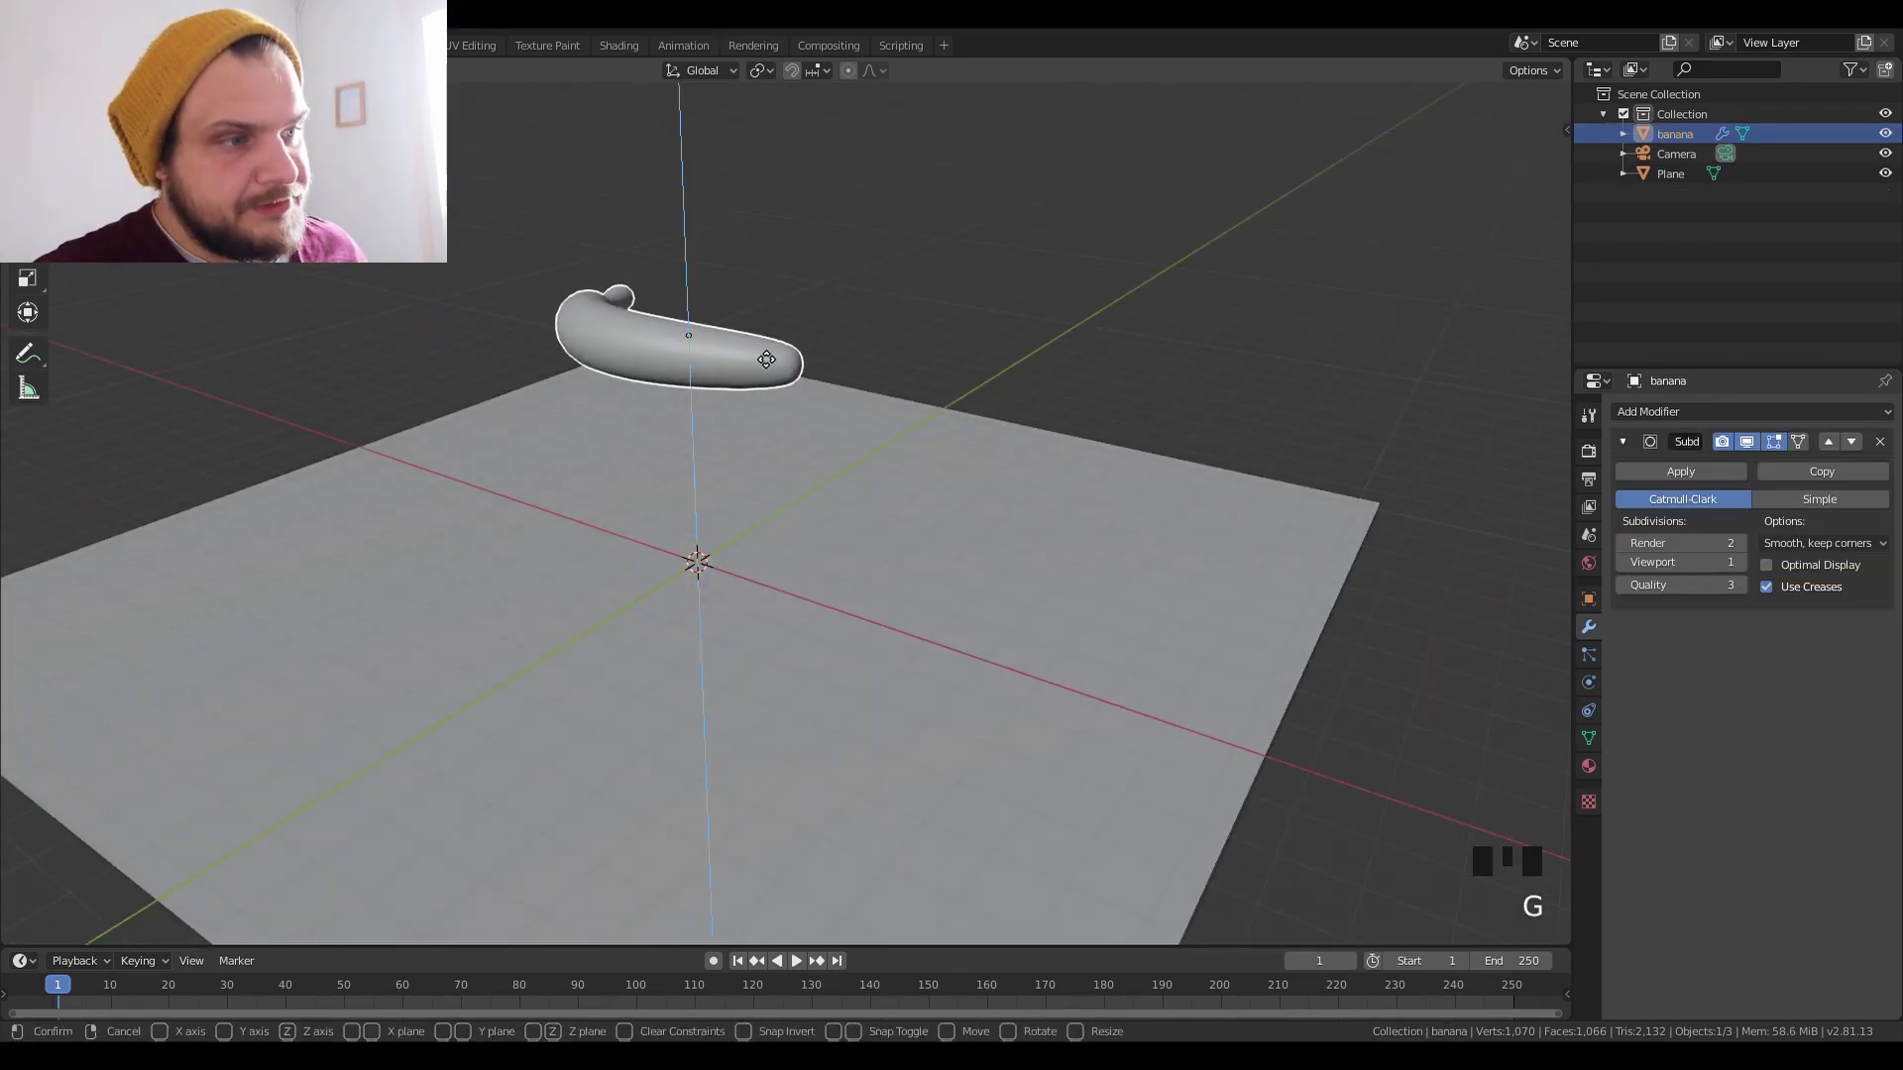
{"action": "left_click", "coordinate": [768, 302]}
{"action": "middle_click_drag", "start_coordinate": [759, 336], "coordinate": [740, 493]}
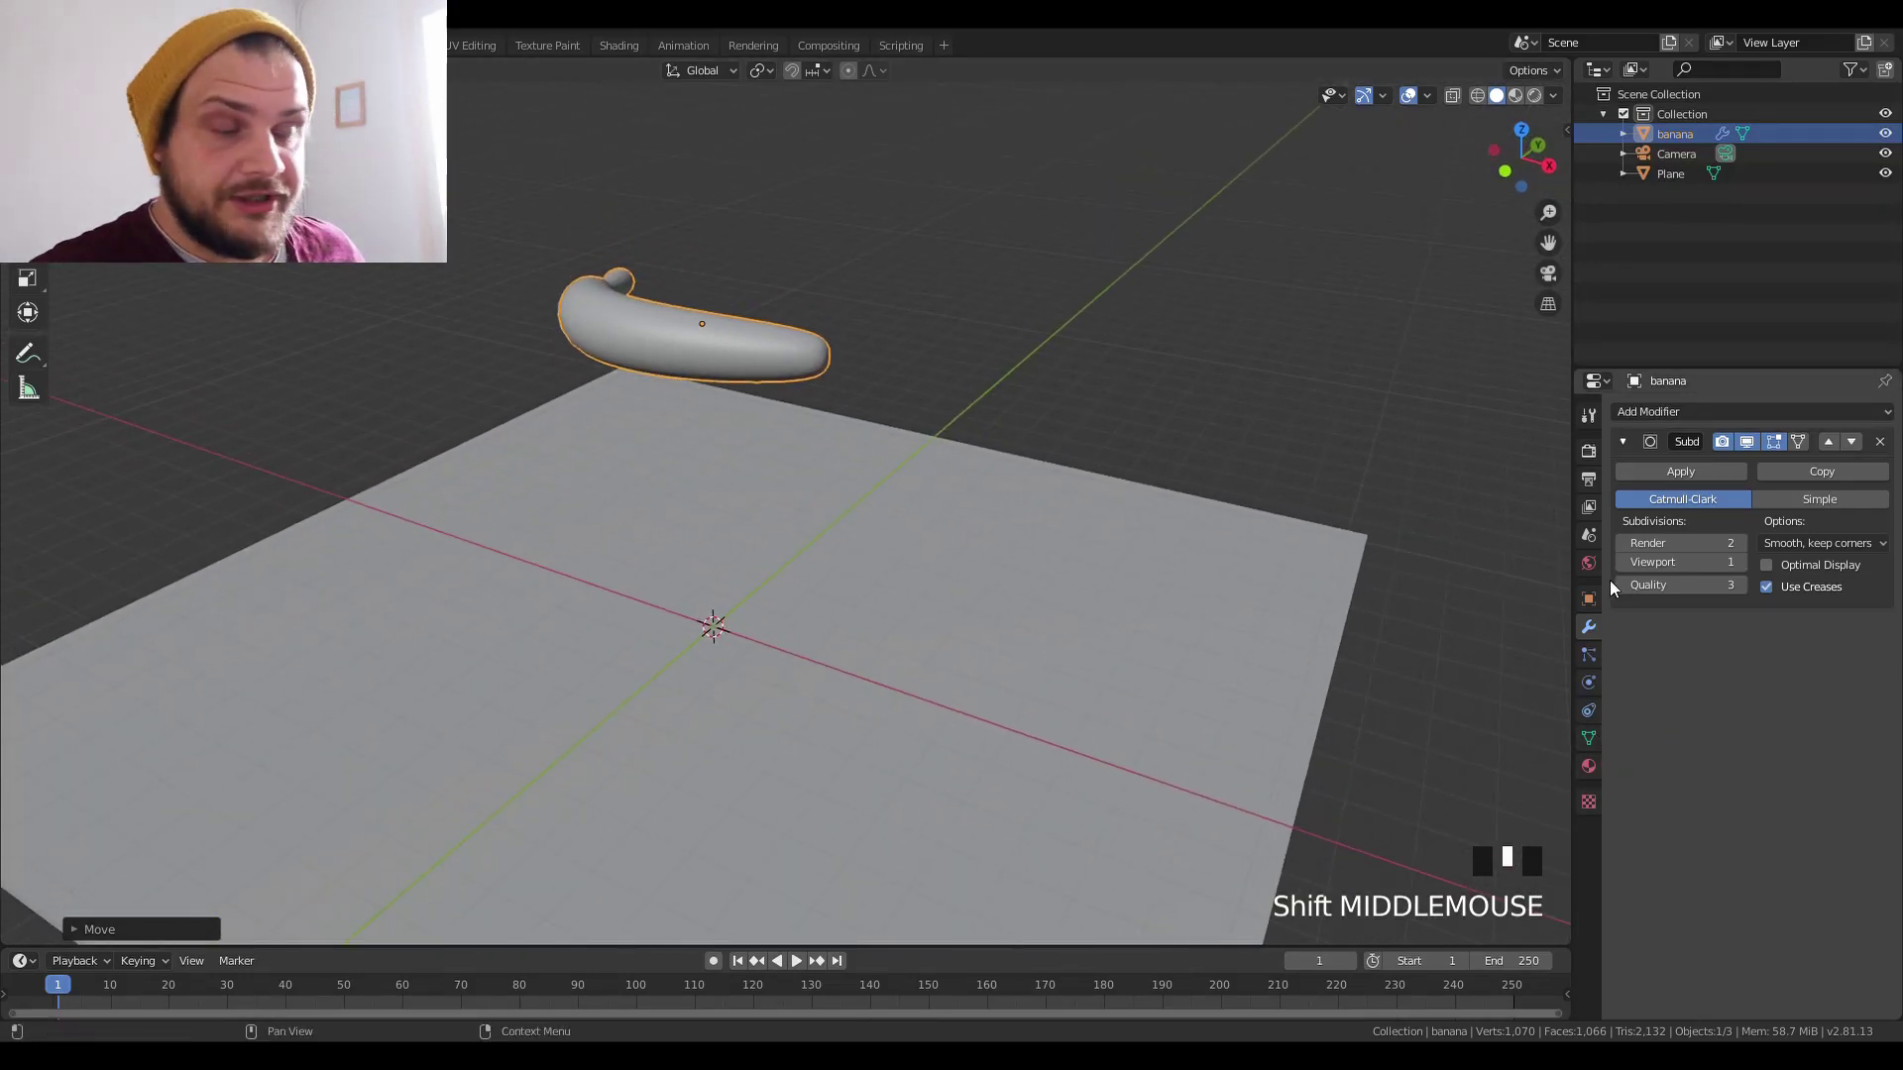
{"action": "right_click", "coordinate": [1330, 639]}
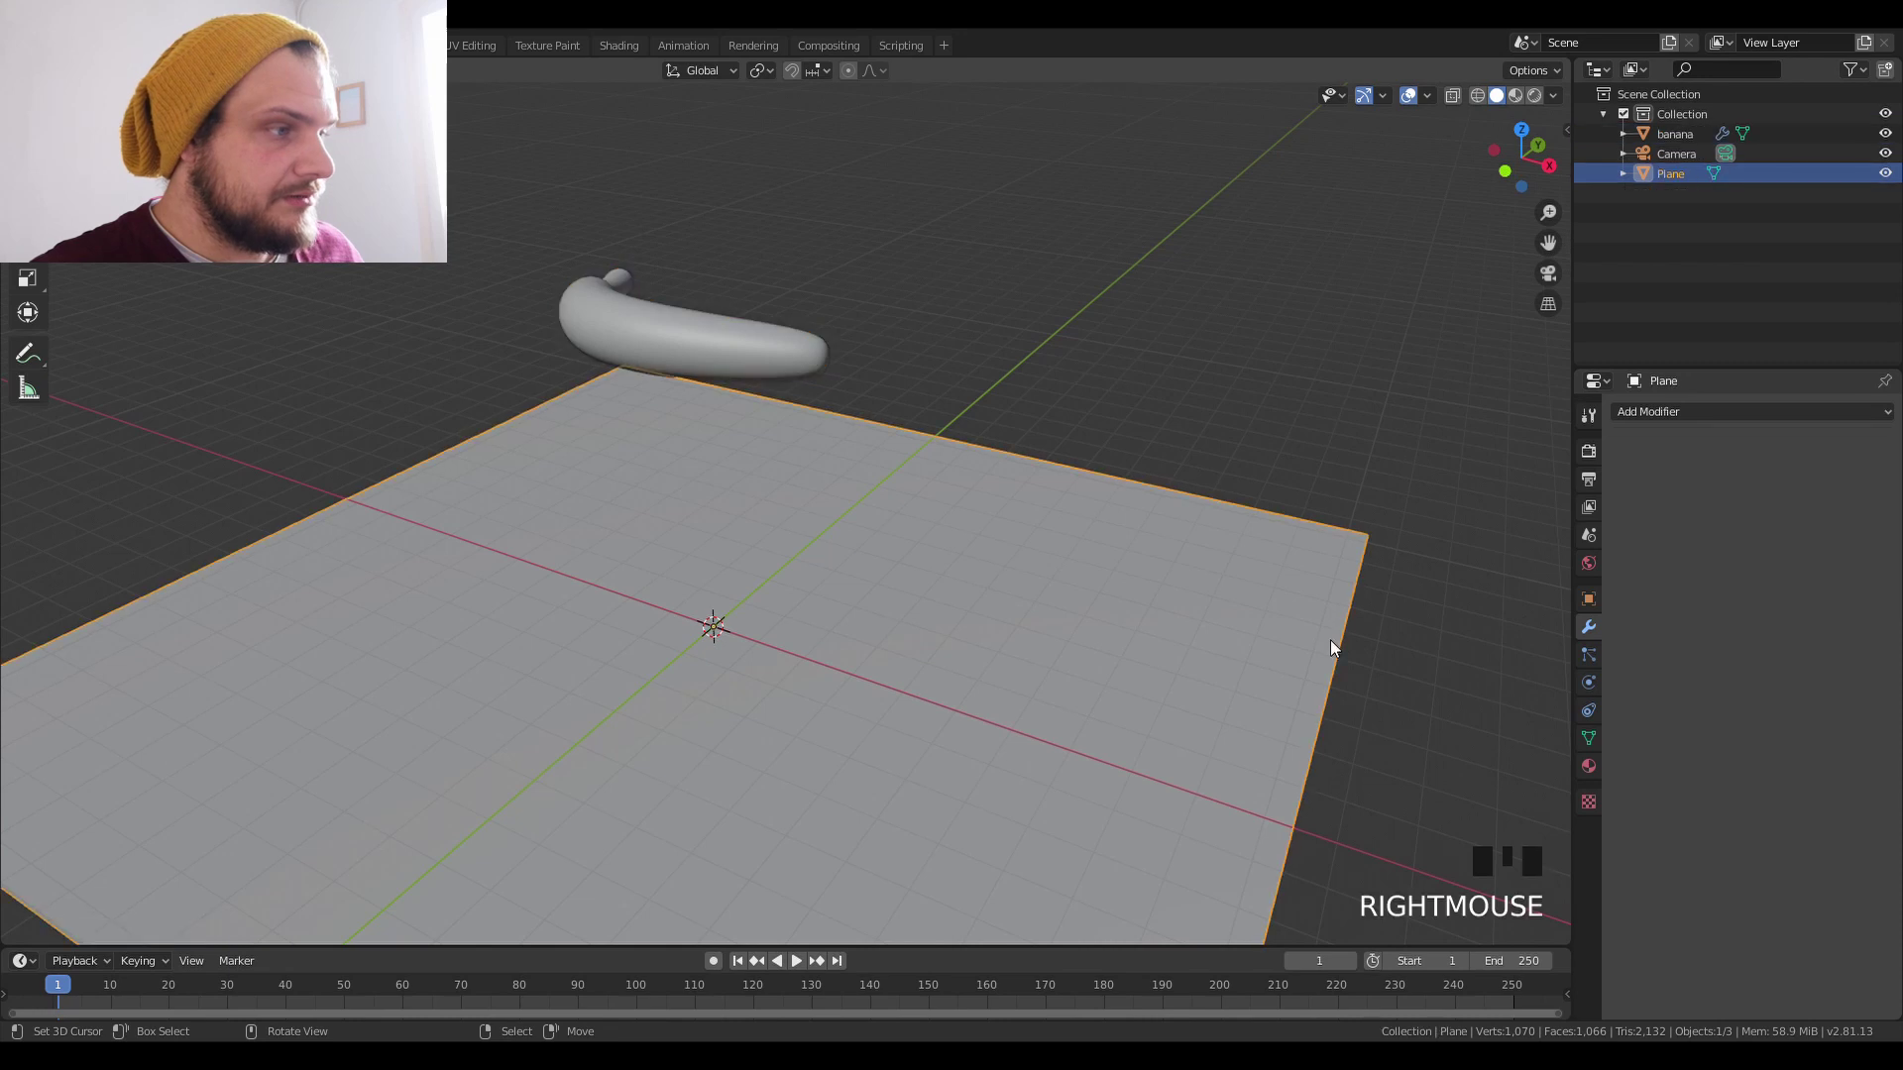
Enable Collision physics on the ground plane (friction 5, thickness outer 0.02, inner 0.2).
{"action": "left_click", "coordinate": [1588, 683]}
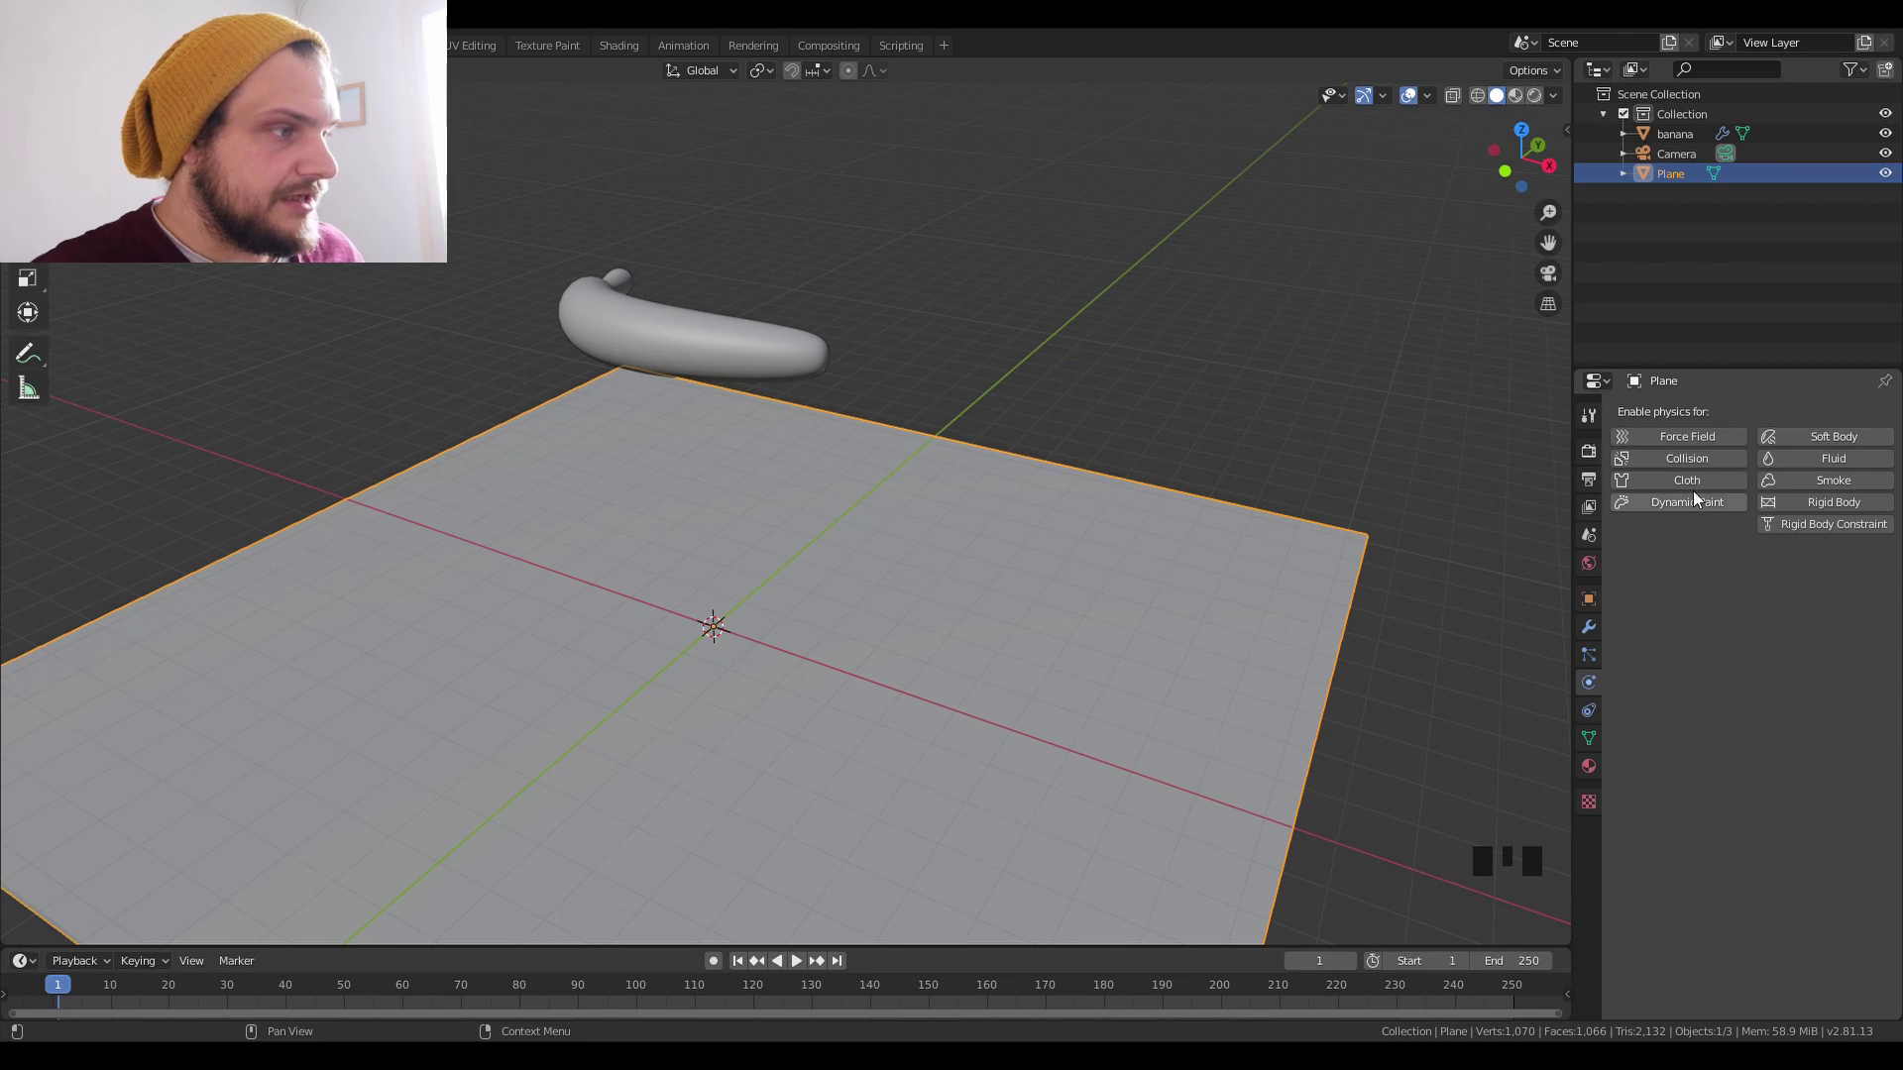
{"action": "left_click", "coordinate": [1684, 457]}
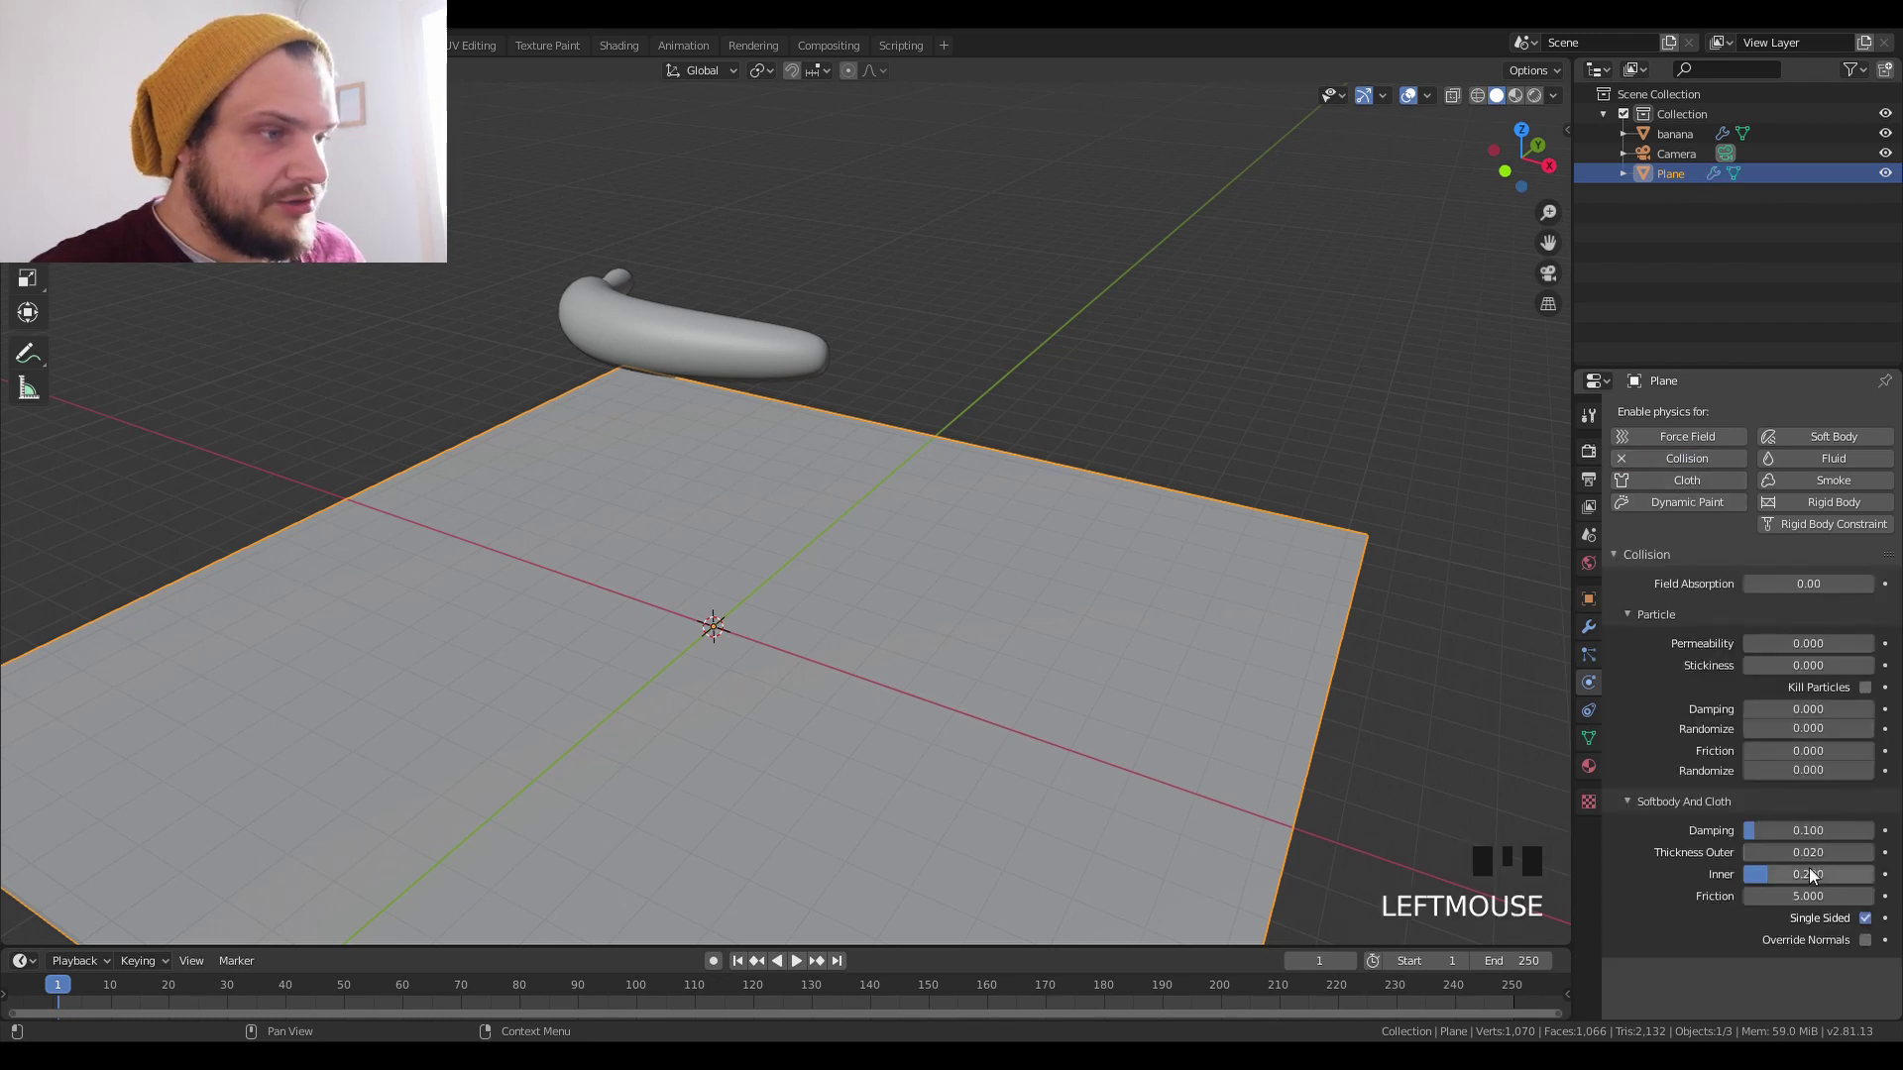
{"action": "middle_click_drag", "start_coordinate": [1080, 713], "coordinate": [1105, 639]}
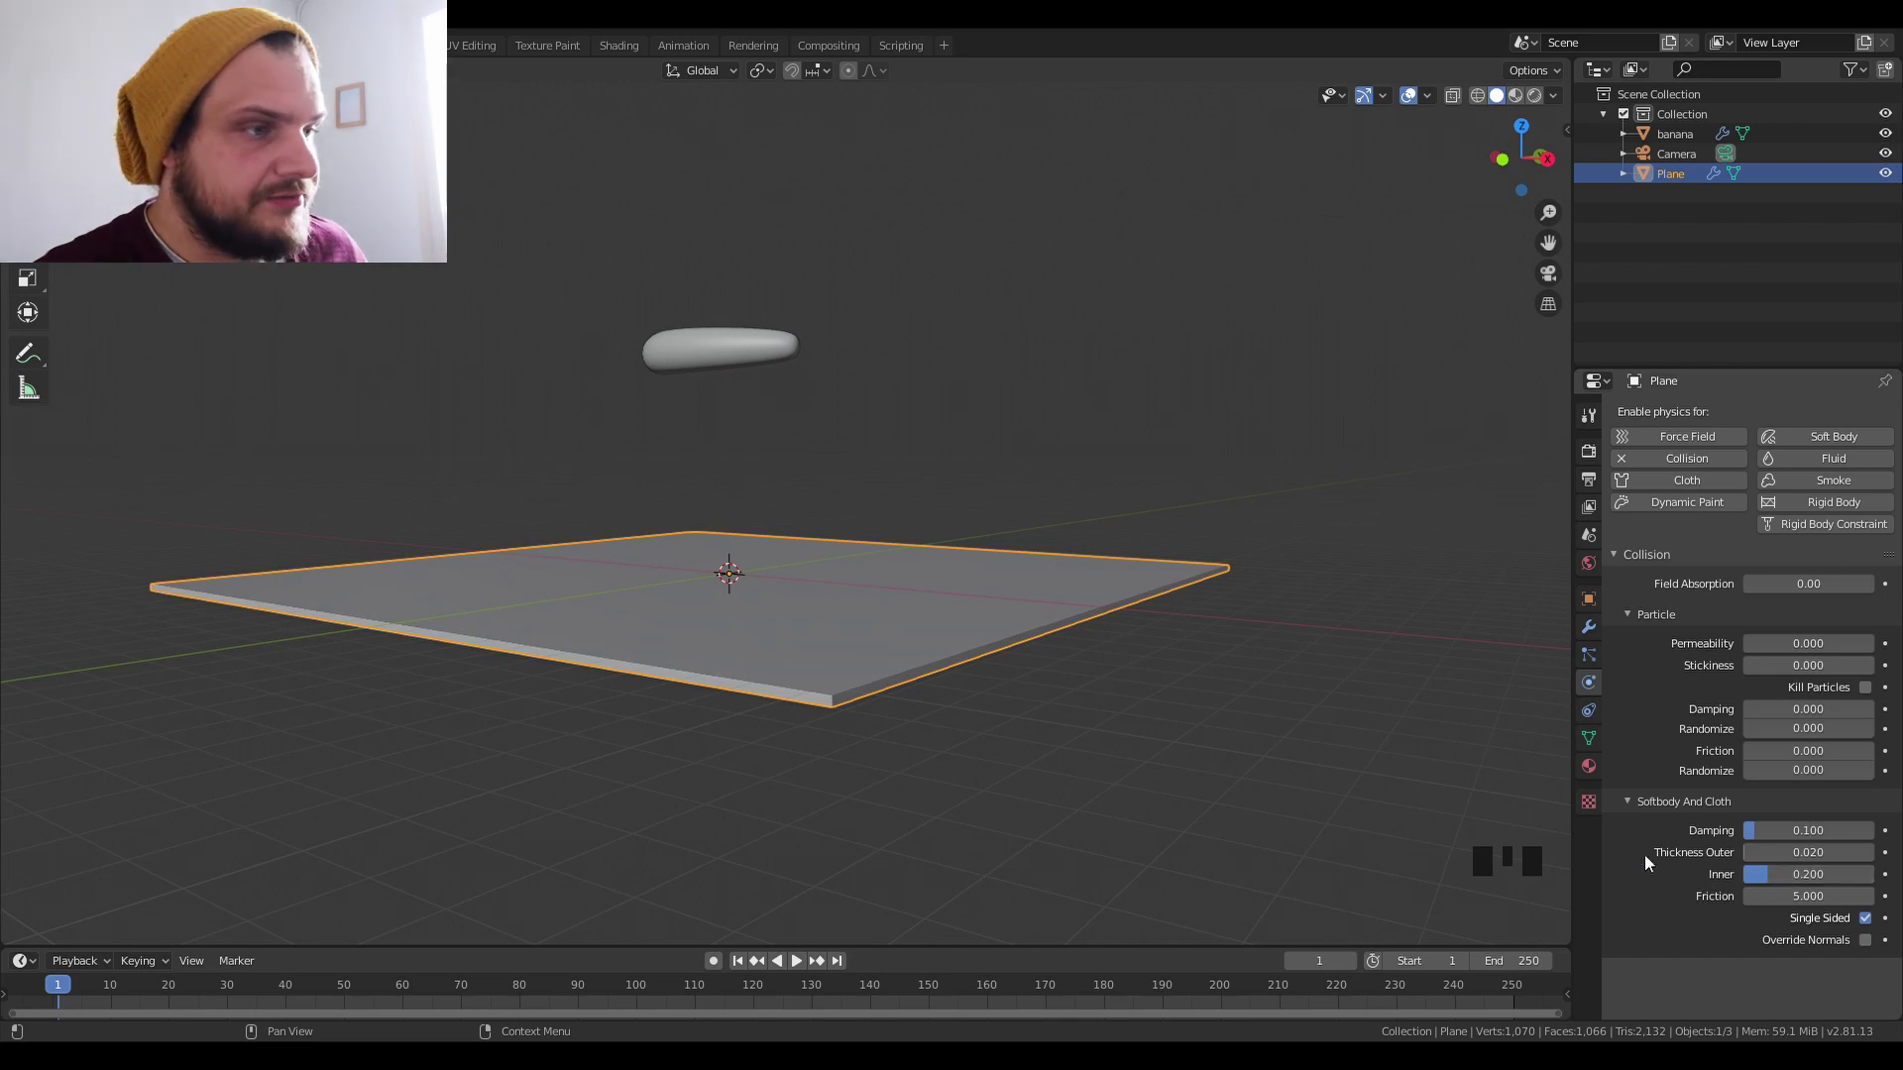
{"action": "middle_click_drag", "start_coordinate": [979, 548], "coordinate": [924, 515]}
{"action": "right_click", "coordinate": [793, 388]}
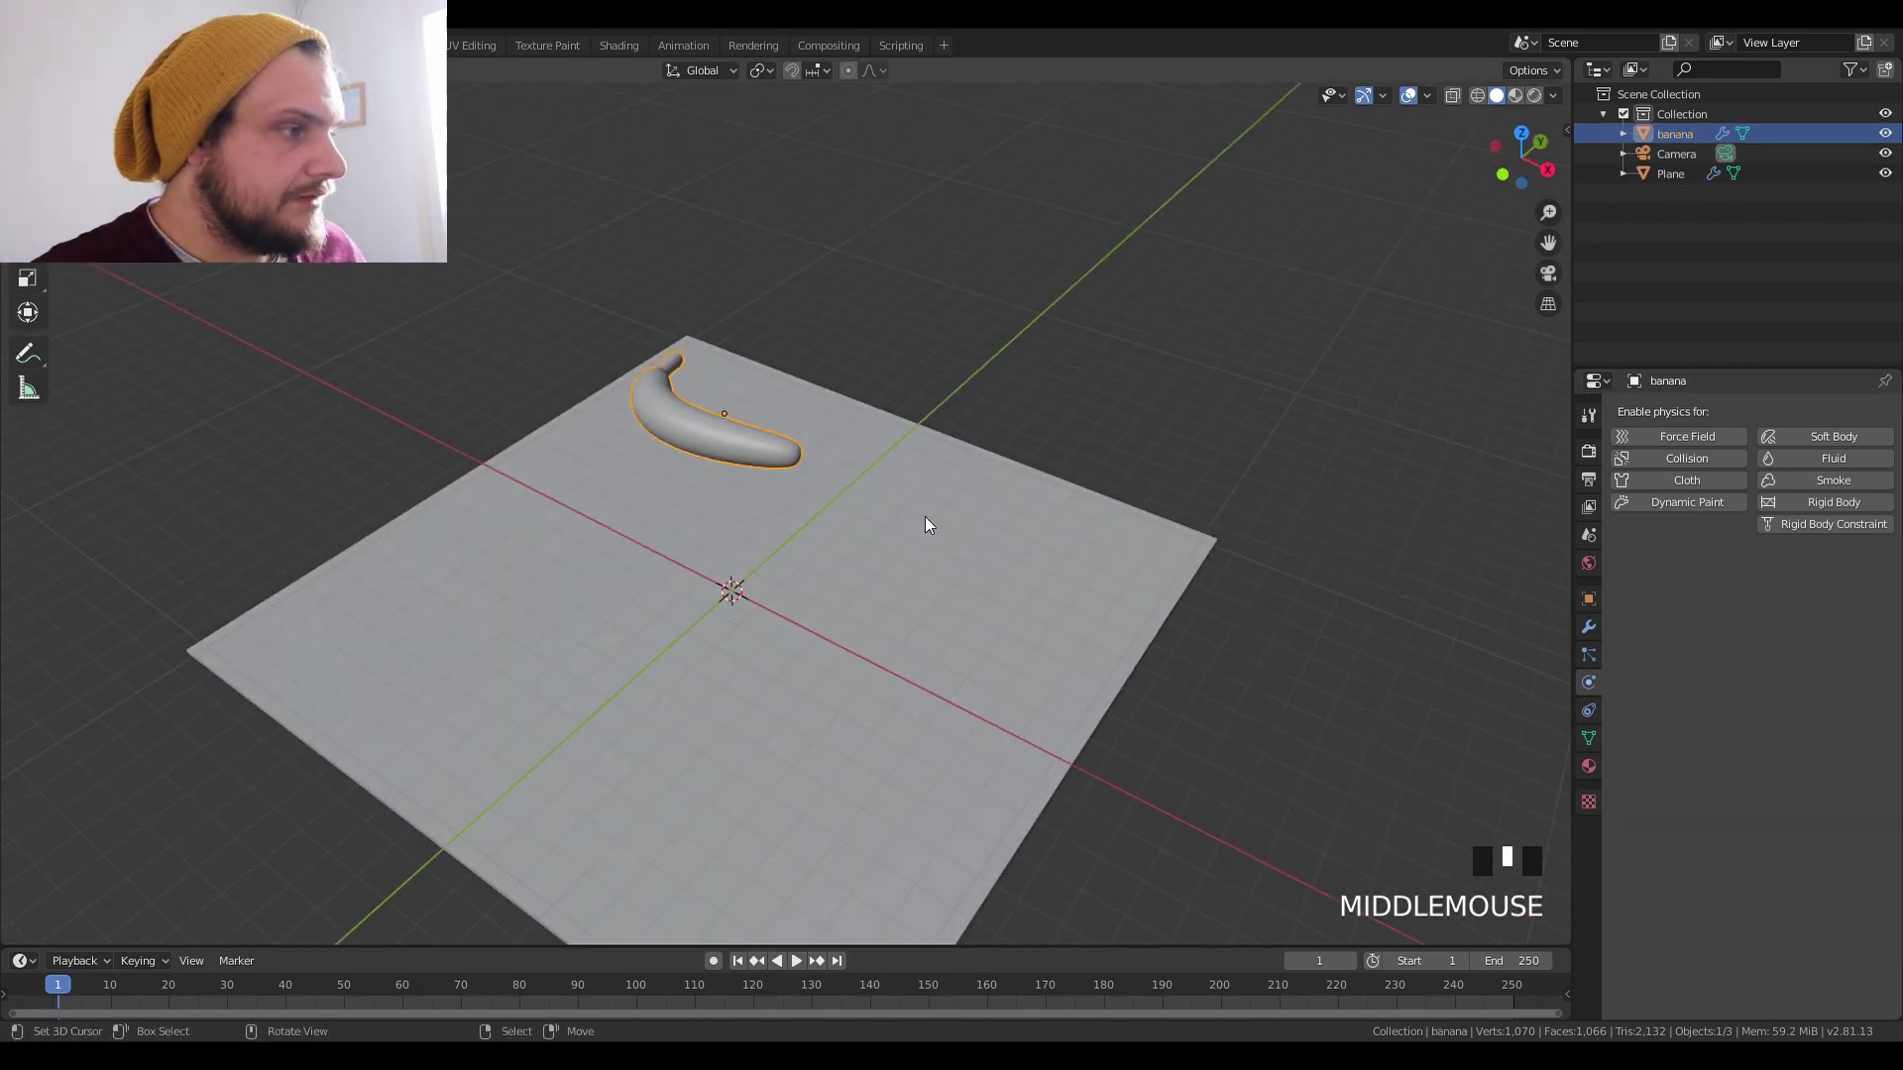
Add Soft Body physics to the banana, switch Goal off and expand the Edges settings.
{"action": "left_click", "coordinate": [1822, 436]}
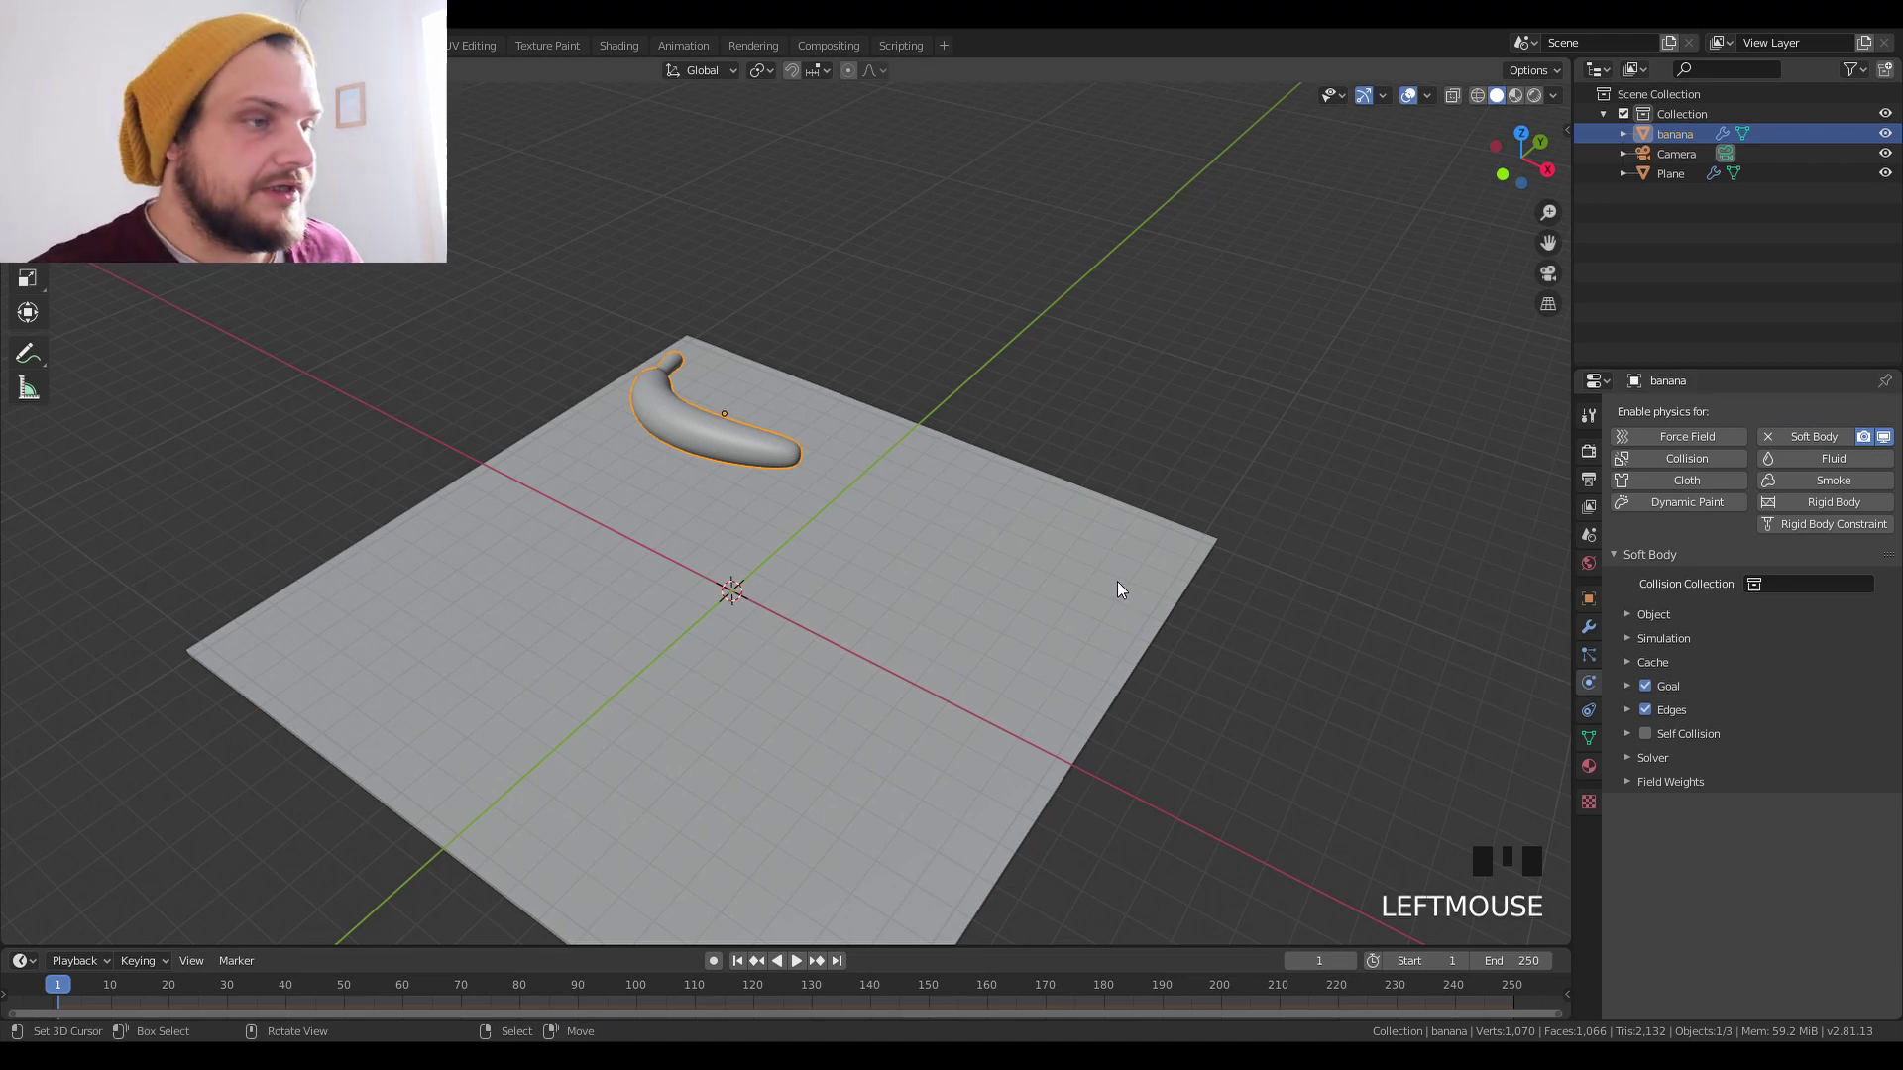
{"action": "scroll", "coordinate": [1116, 584], "scroll_direction": "up", "scroll_amount": 3}
{"action": "middle_click_drag", "start_coordinate": [886, 390], "coordinate": [1073, 508], "text": "shift"}
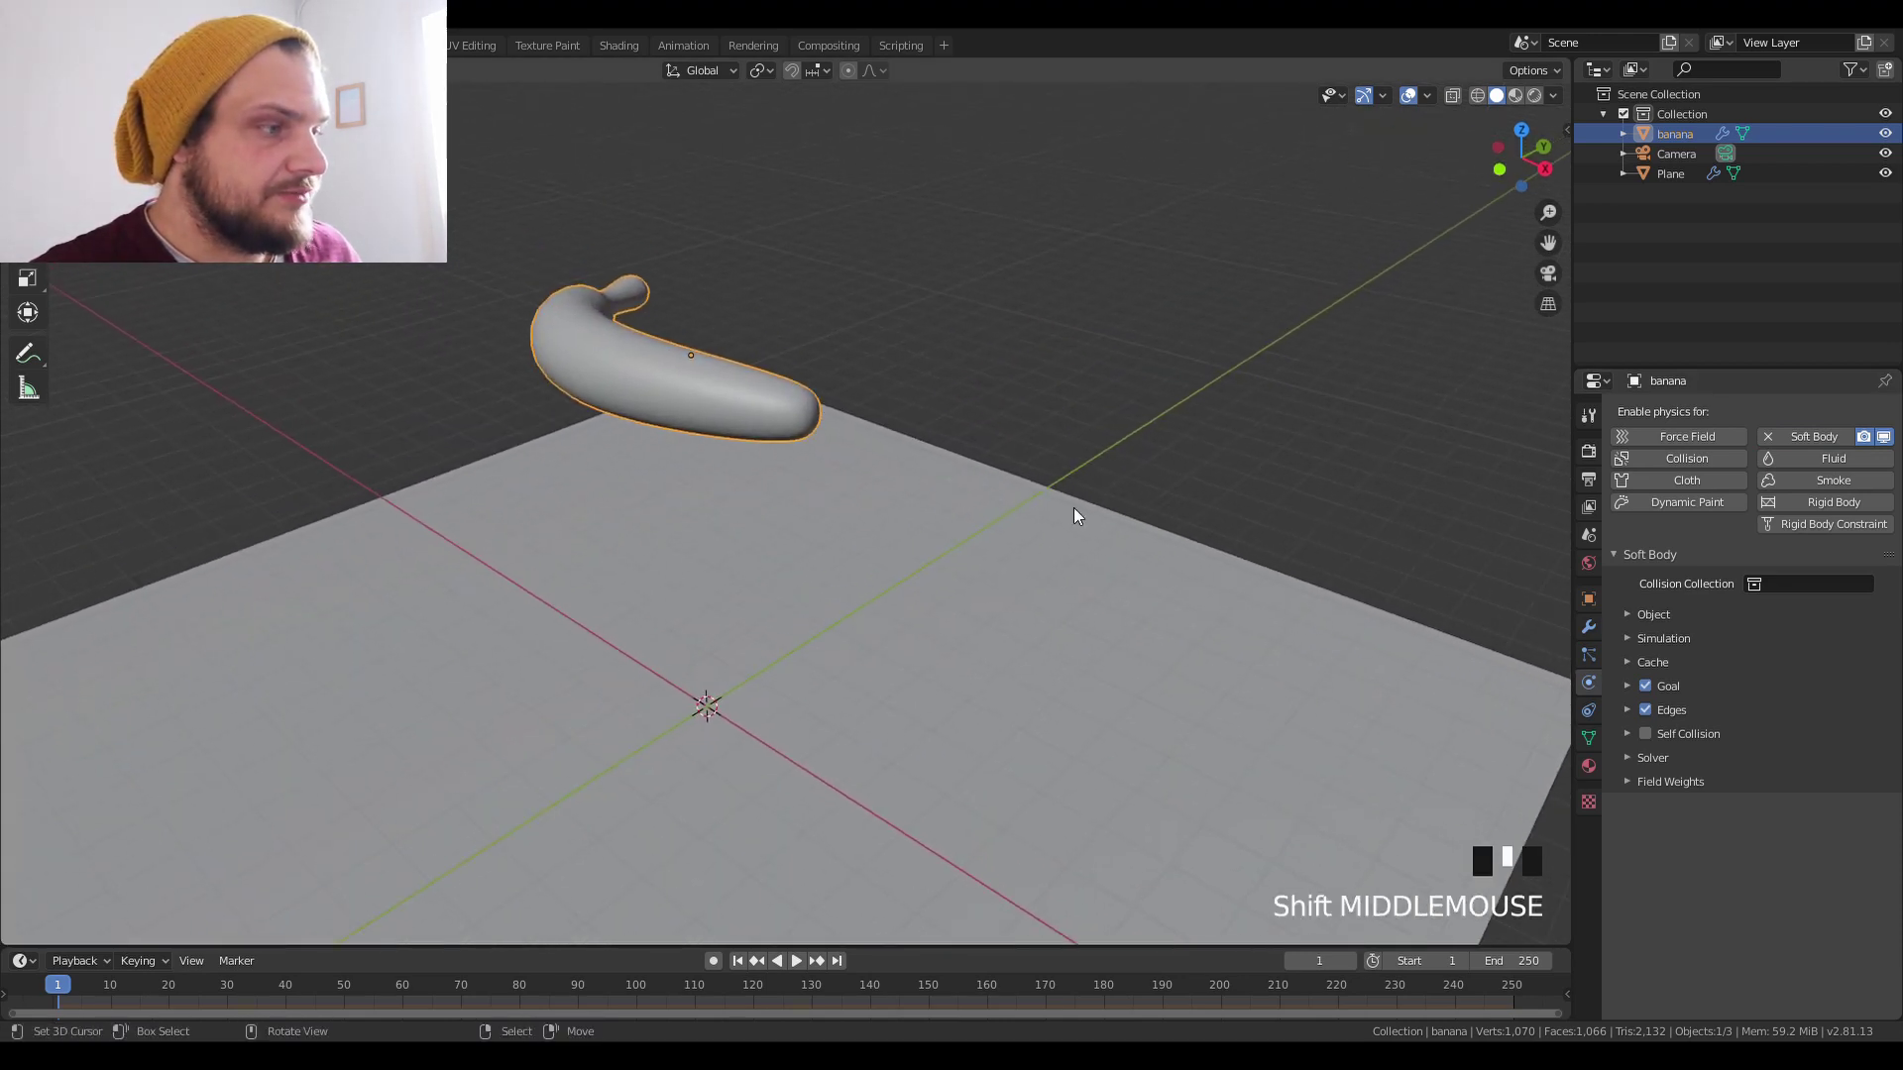
{"action": "left_click", "coordinate": [1631, 681]}
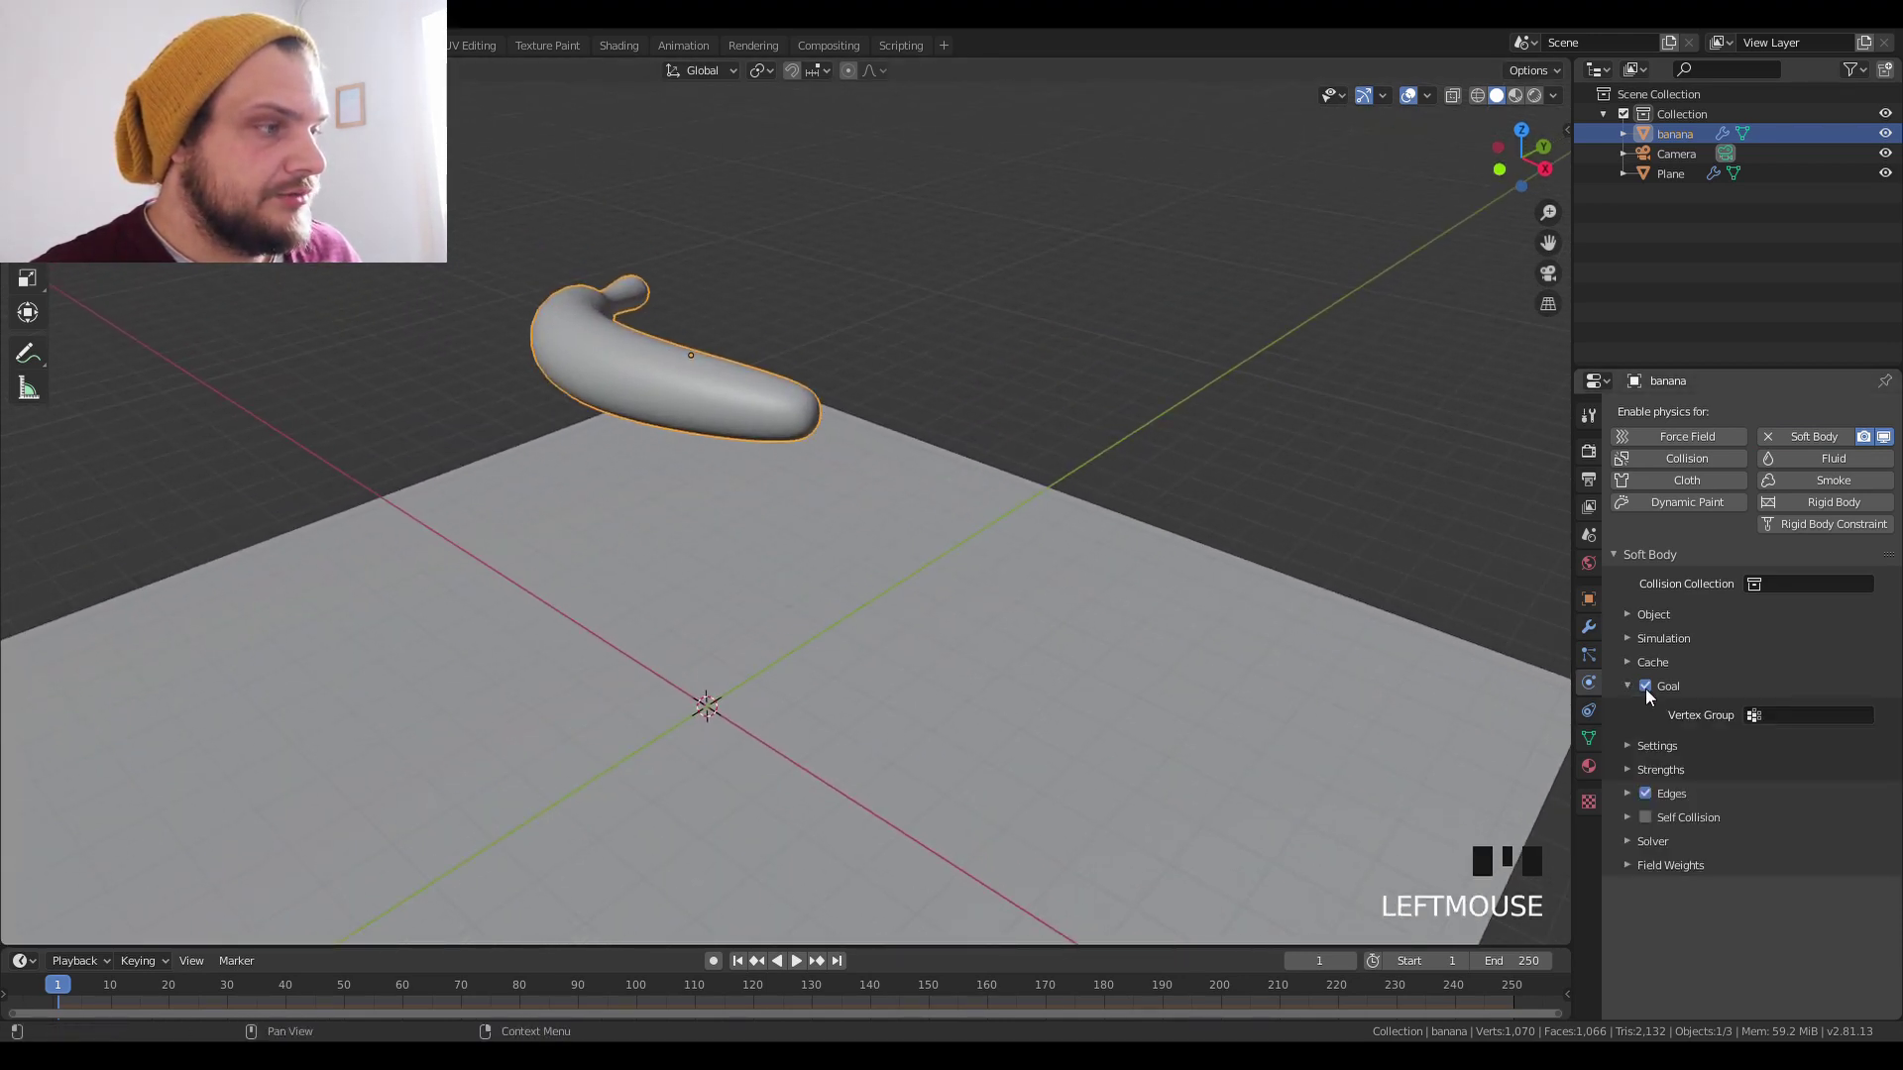
{"action": "left_click", "coordinate": [1643, 688]}
{"action": "left_click", "coordinate": [1635, 687]}
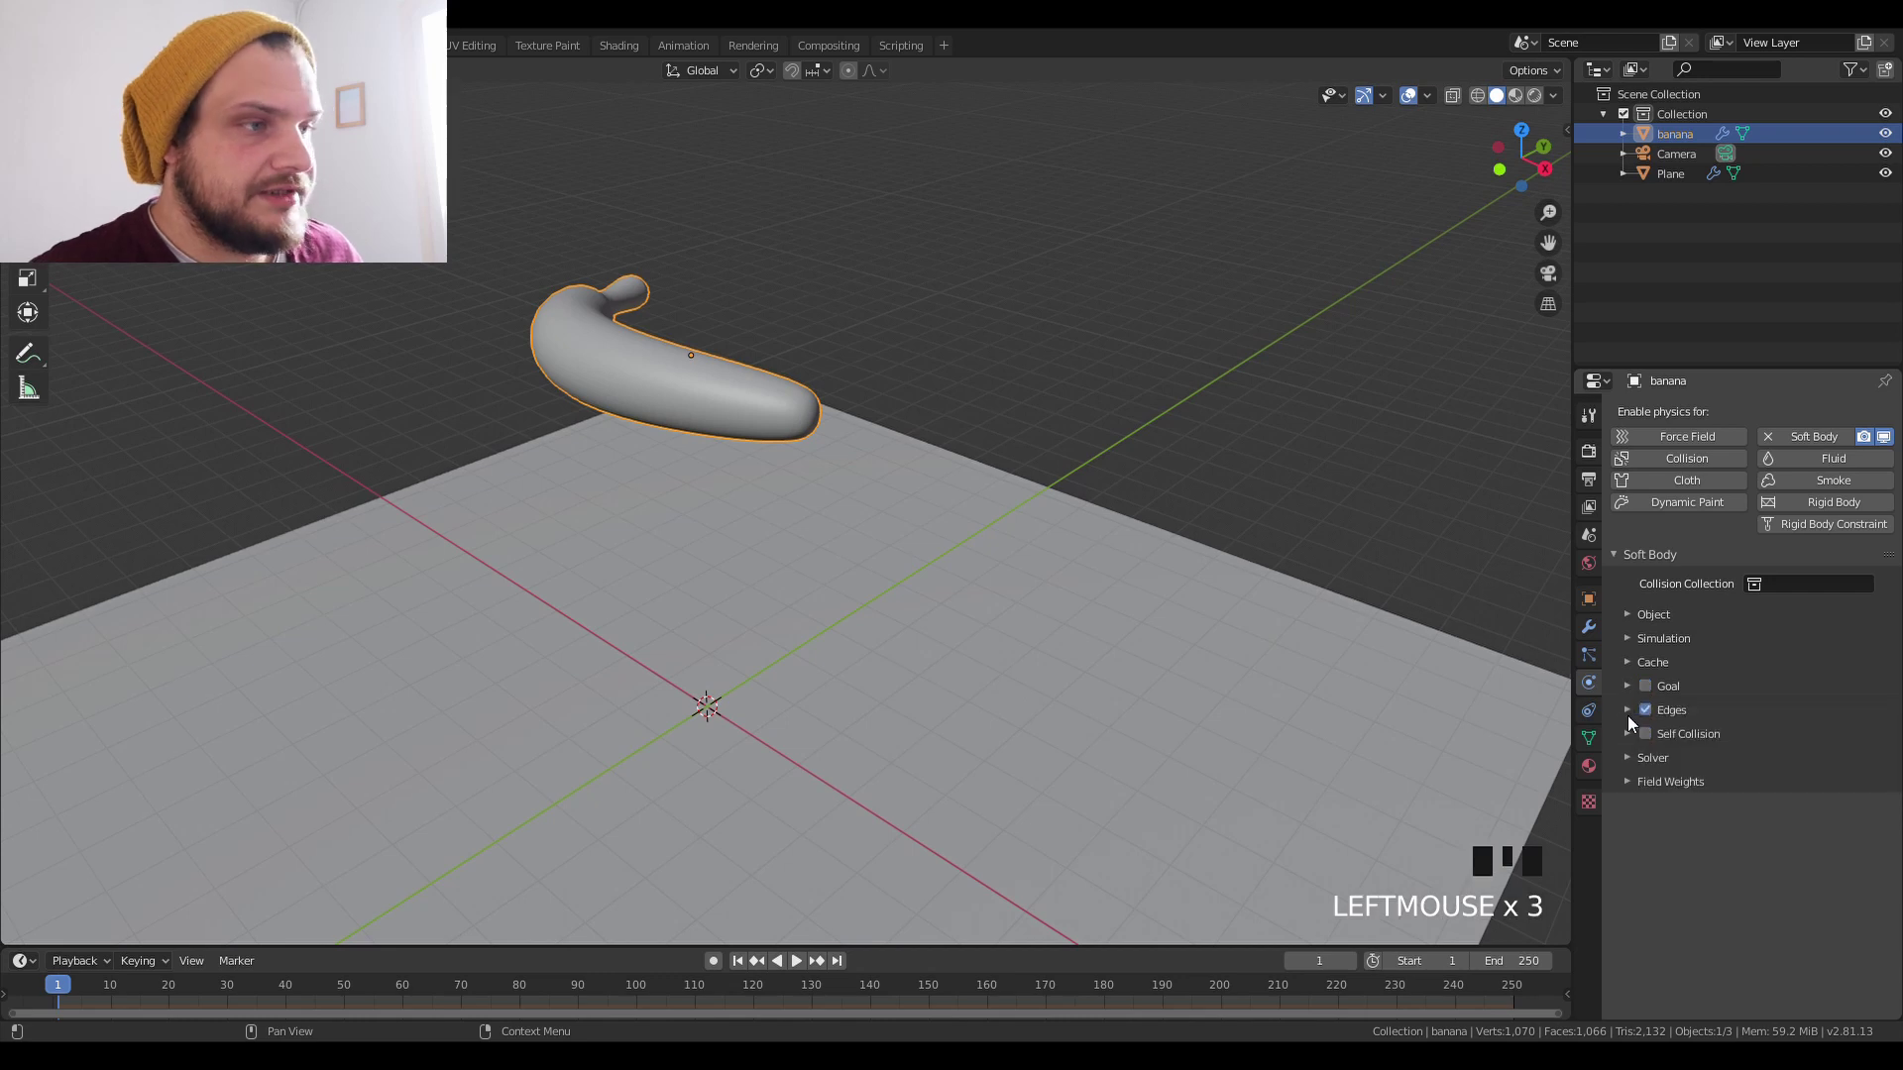
{"action": "left_click", "coordinate": [1627, 709]}
Toggle Goal back on and off again, then play the simulation to watch the banana fall.
{"action": "middle_click_drag", "start_coordinate": [969, 692], "coordinate": [994, 565], "text": "shift"}
{"action": "scroll", "coordinate": [994, 564], "scroll_direction": "down", "scroll_amount": 2}
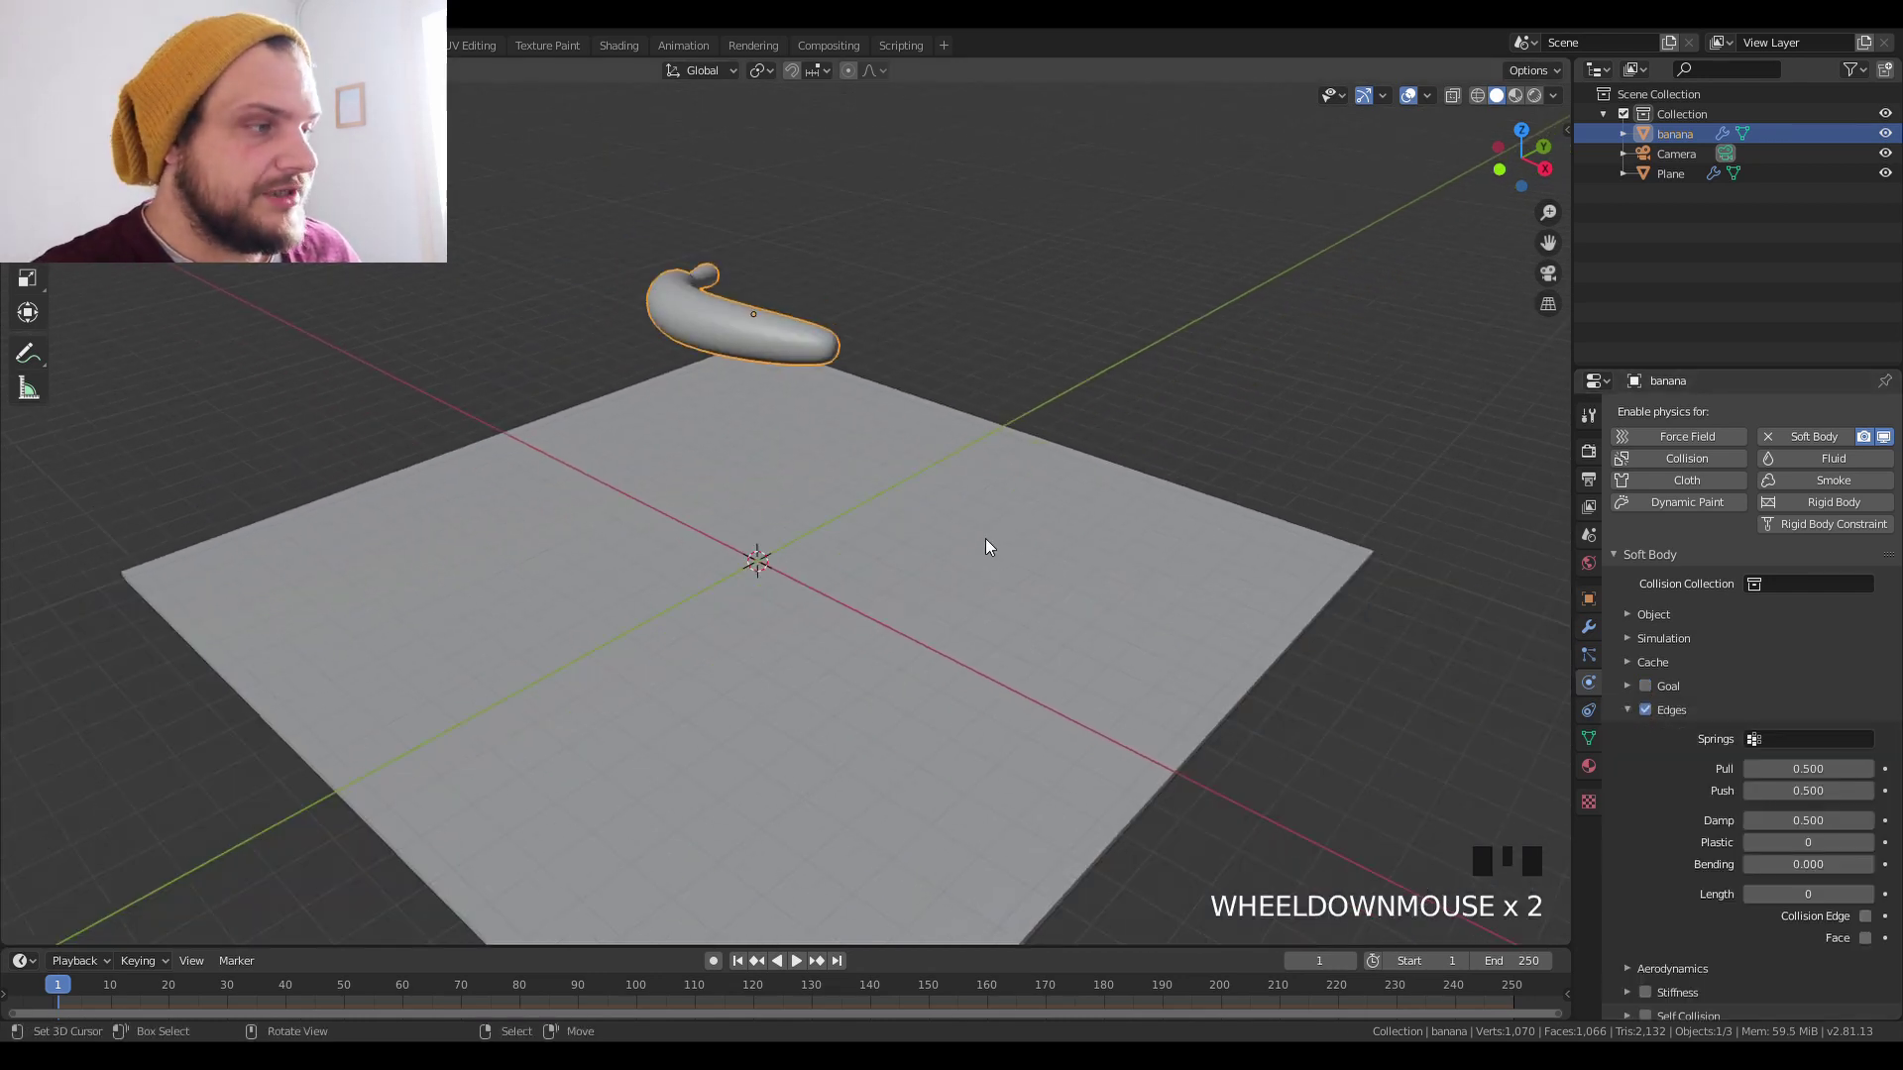
{"action": "left_click", "coordinate": [1644, 685]}
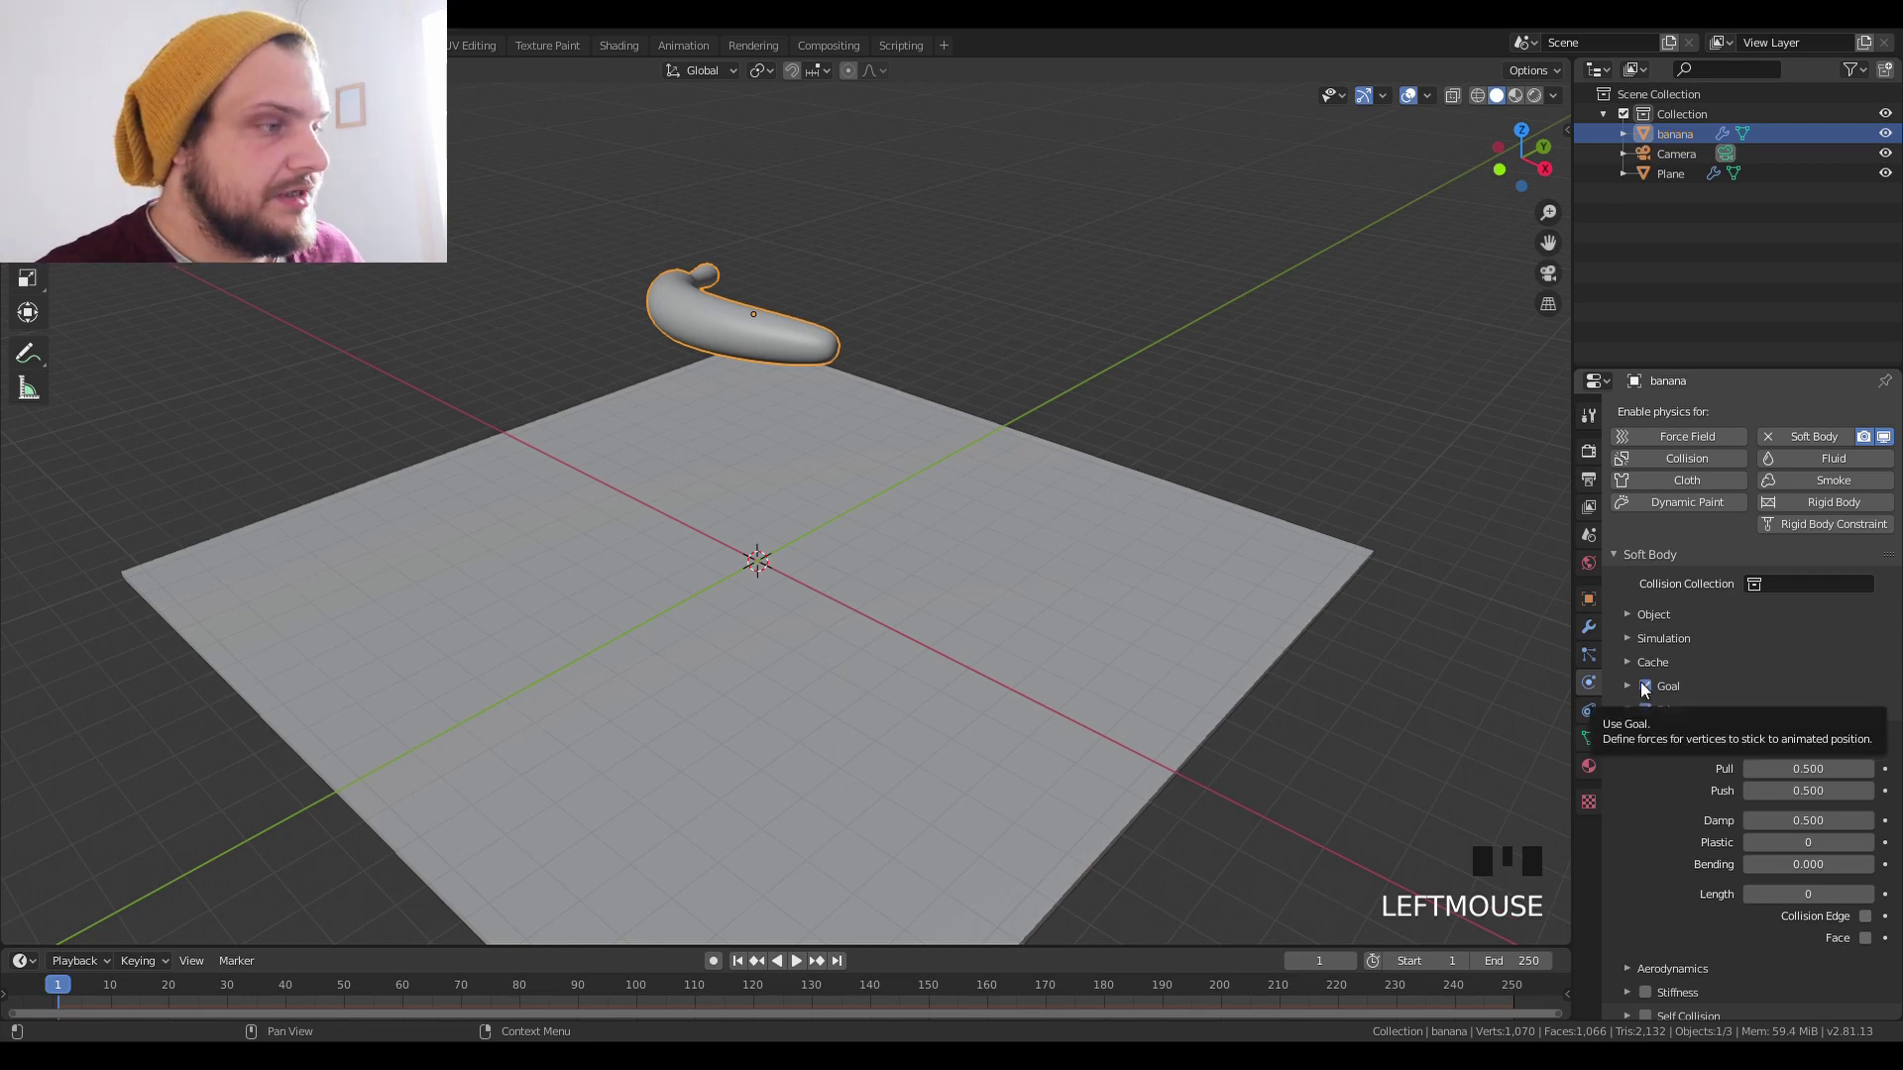
{"action": "left_click", "coordinate": [1644, 686]}
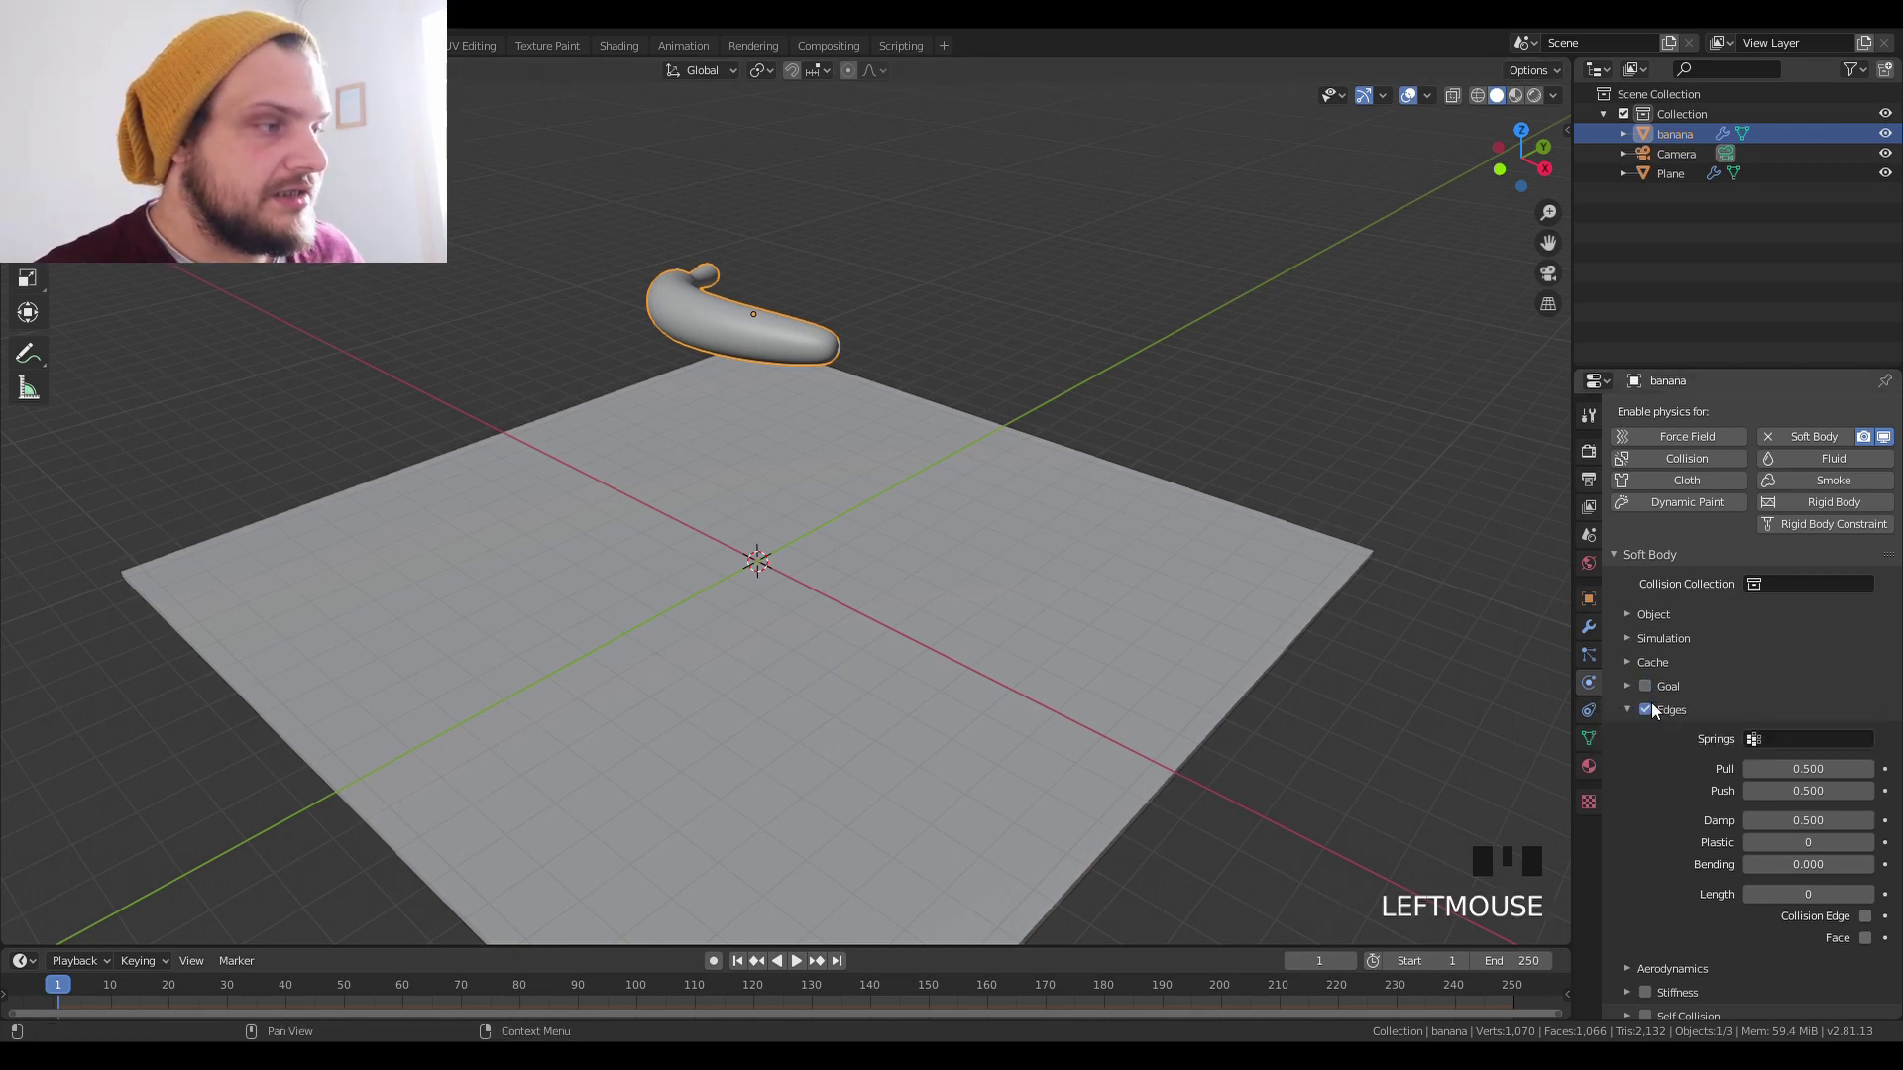
{"action": "middle_click_drag", "start_coordinate": [842, 644], "coordinate": [1305, 698]}
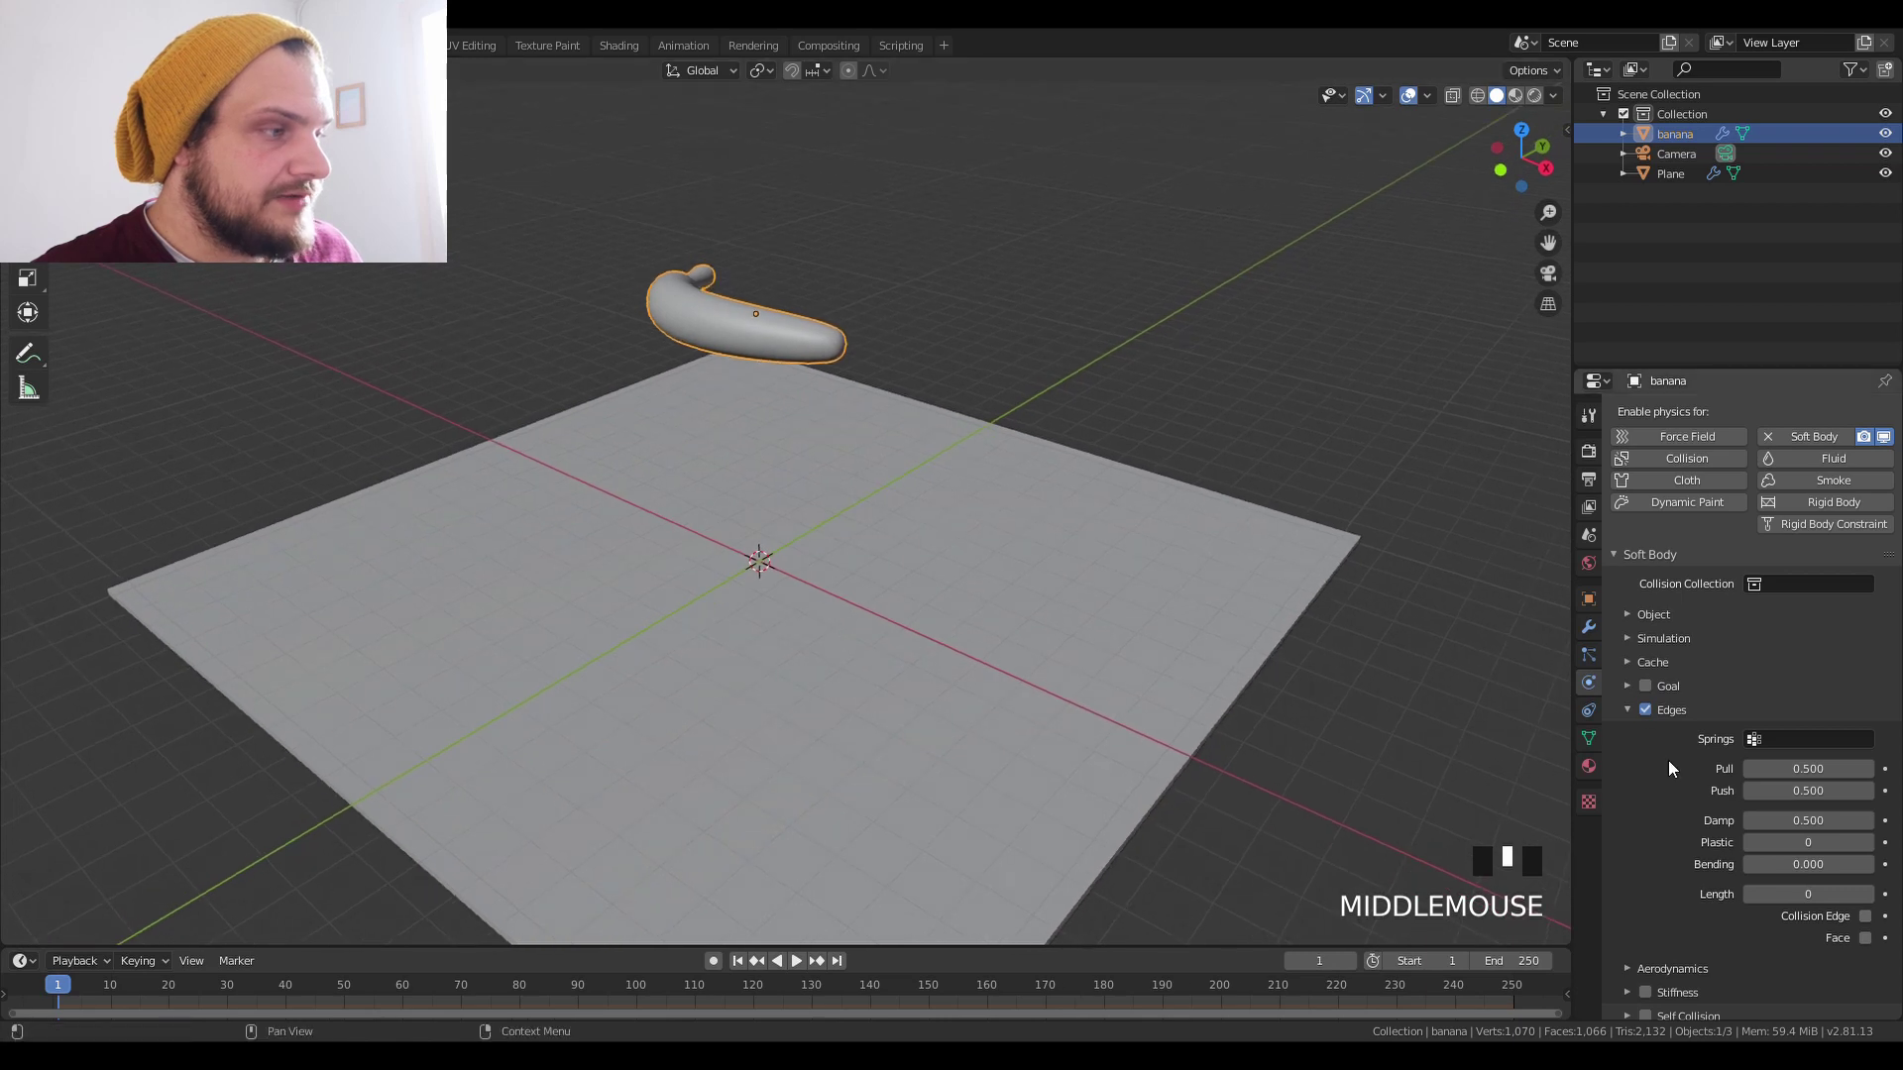
{"action": "scroll", "coordinate": [1686, 745], "scroll_direction": "down", "scroll_amount": 2}
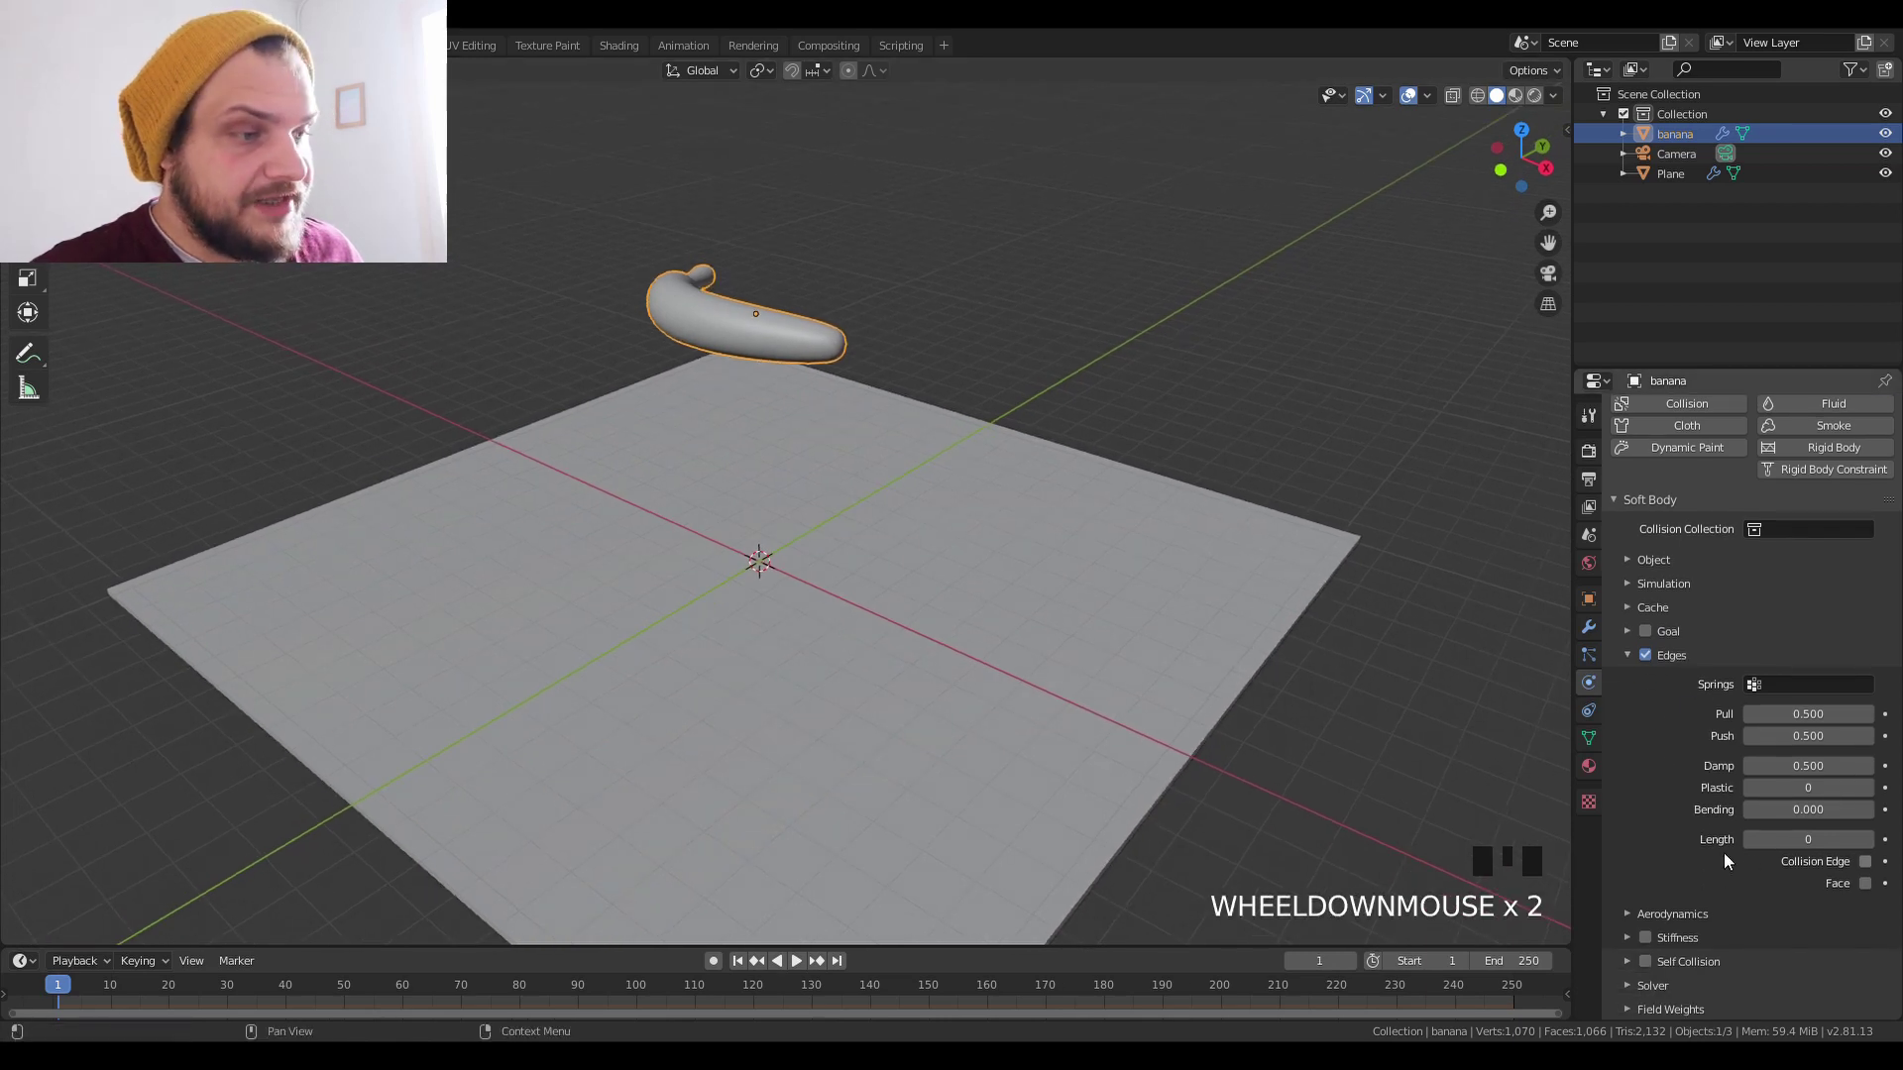
{"action": "left_click", "coordinate": [799, 960]}
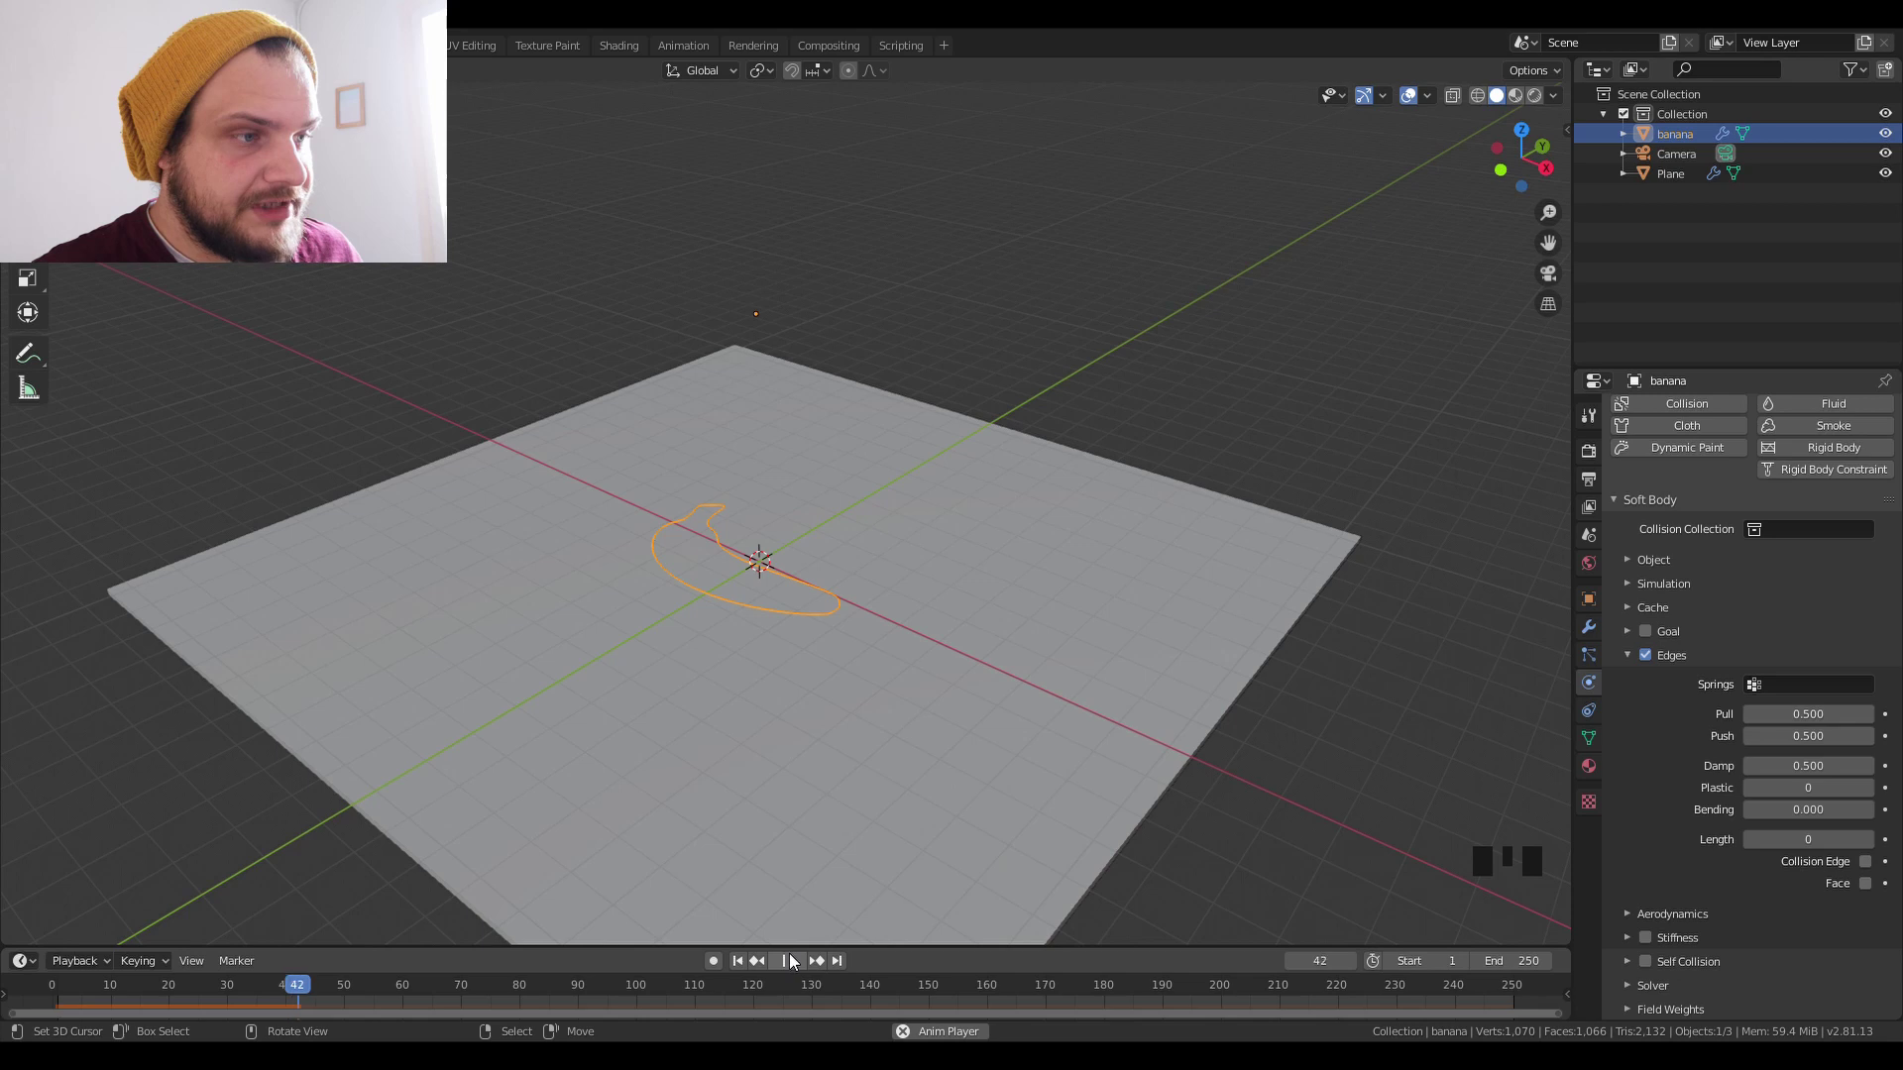
{"action": "left_click", "coordinate": [788, 960]}
{"action": "middle_click_drag", "start_coordinate": [815, 769], "coordinate": [773, 934]}
{"action": "left_click", "coordinate": [737, 960]}
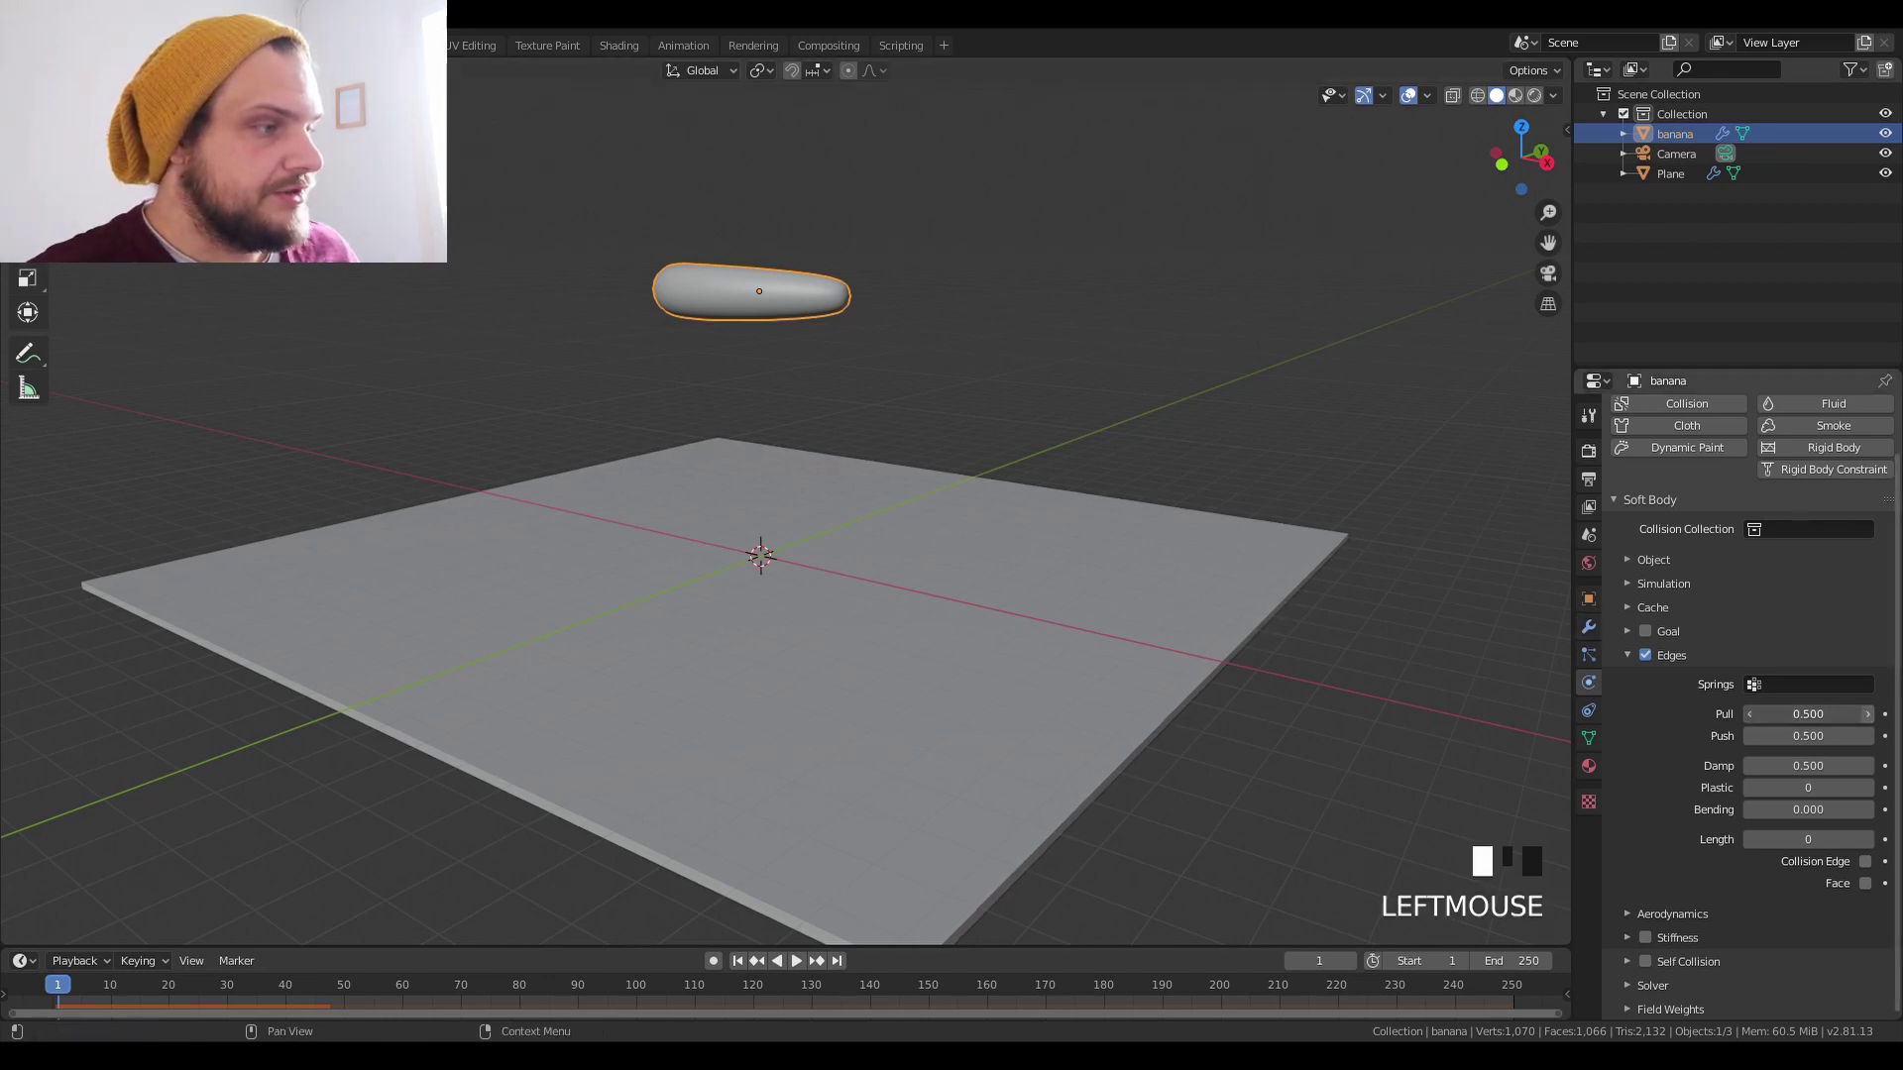
Raise the banana's soft-body spring Pull and Push to 0.700.
{"action": "left_click", "coordinate": [1868, 714]}
{"action": "left_click", "coordinate": [1868, 714]}
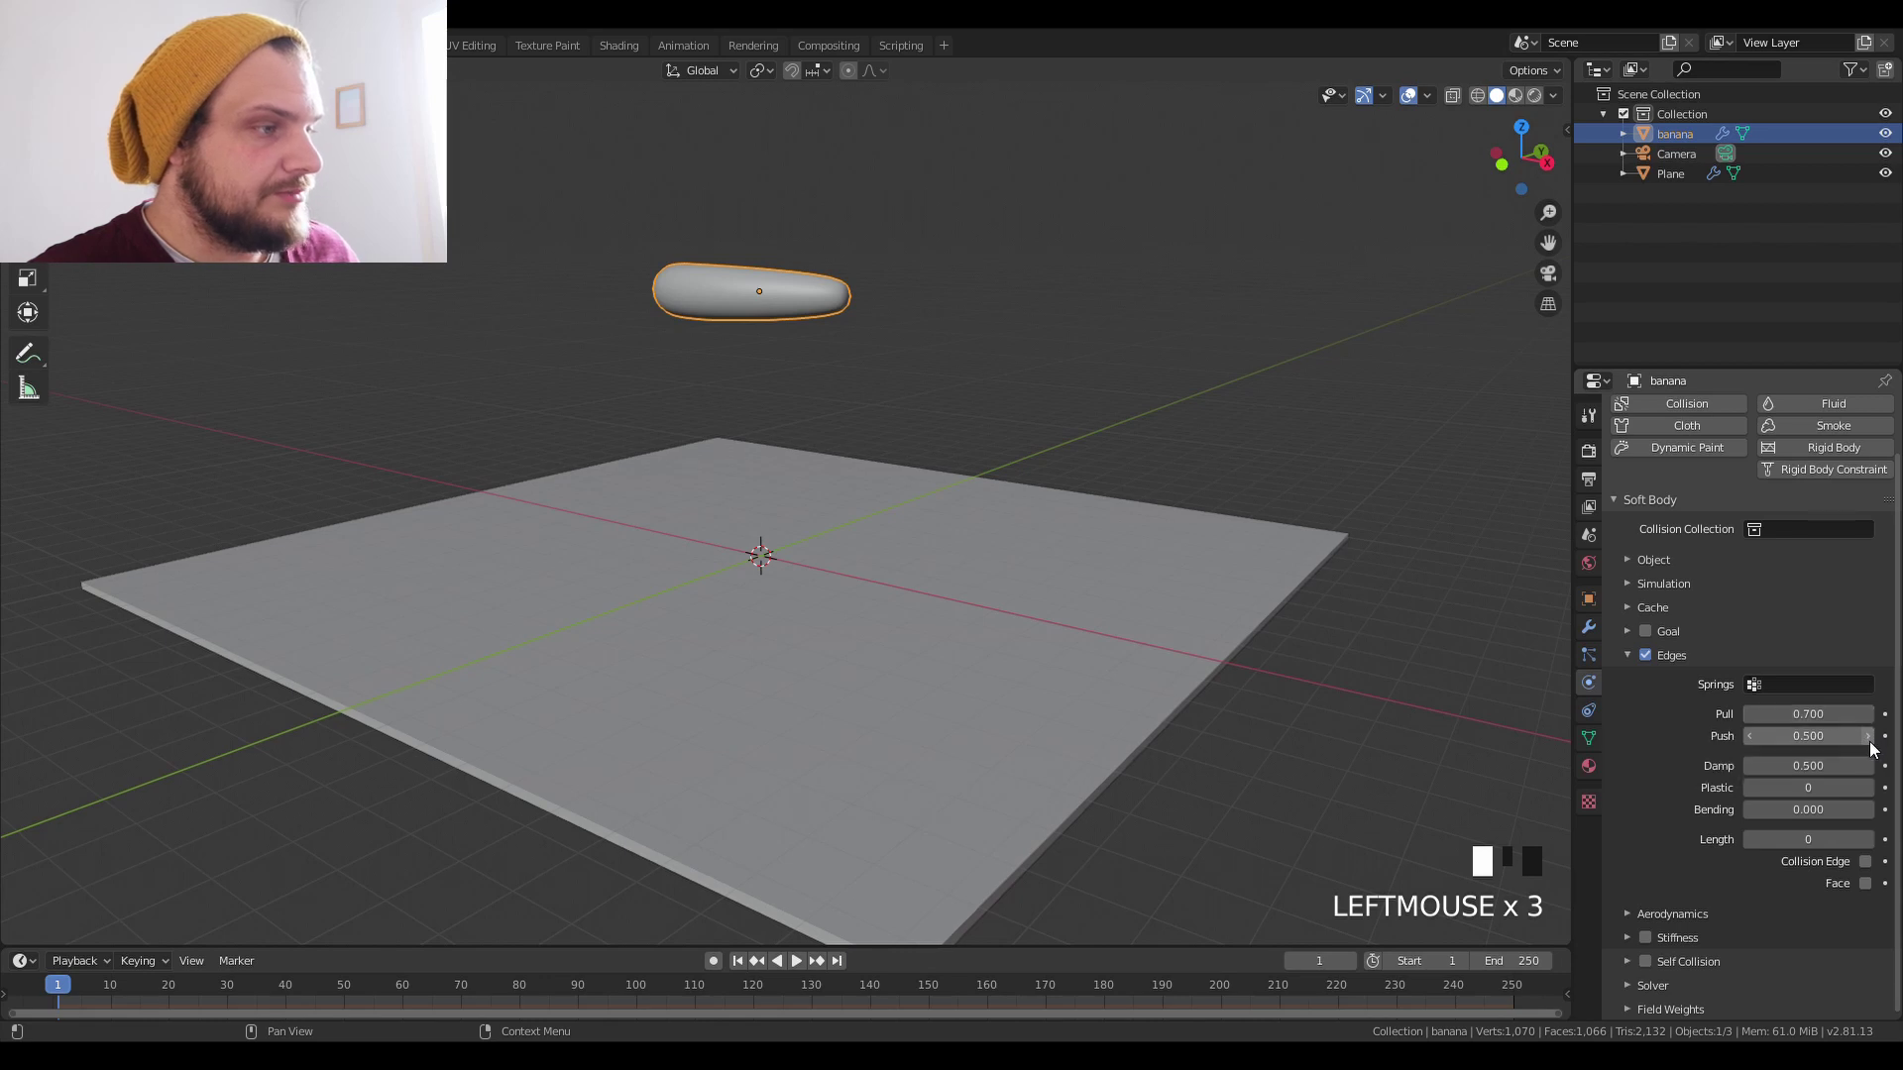
{"action": "left_click", "coordinate": [1868, 736]}
{"action": "left_click", "coordinate": [1868, 736]}
{"action": "left_click", "coordinate": [1868, 736]}
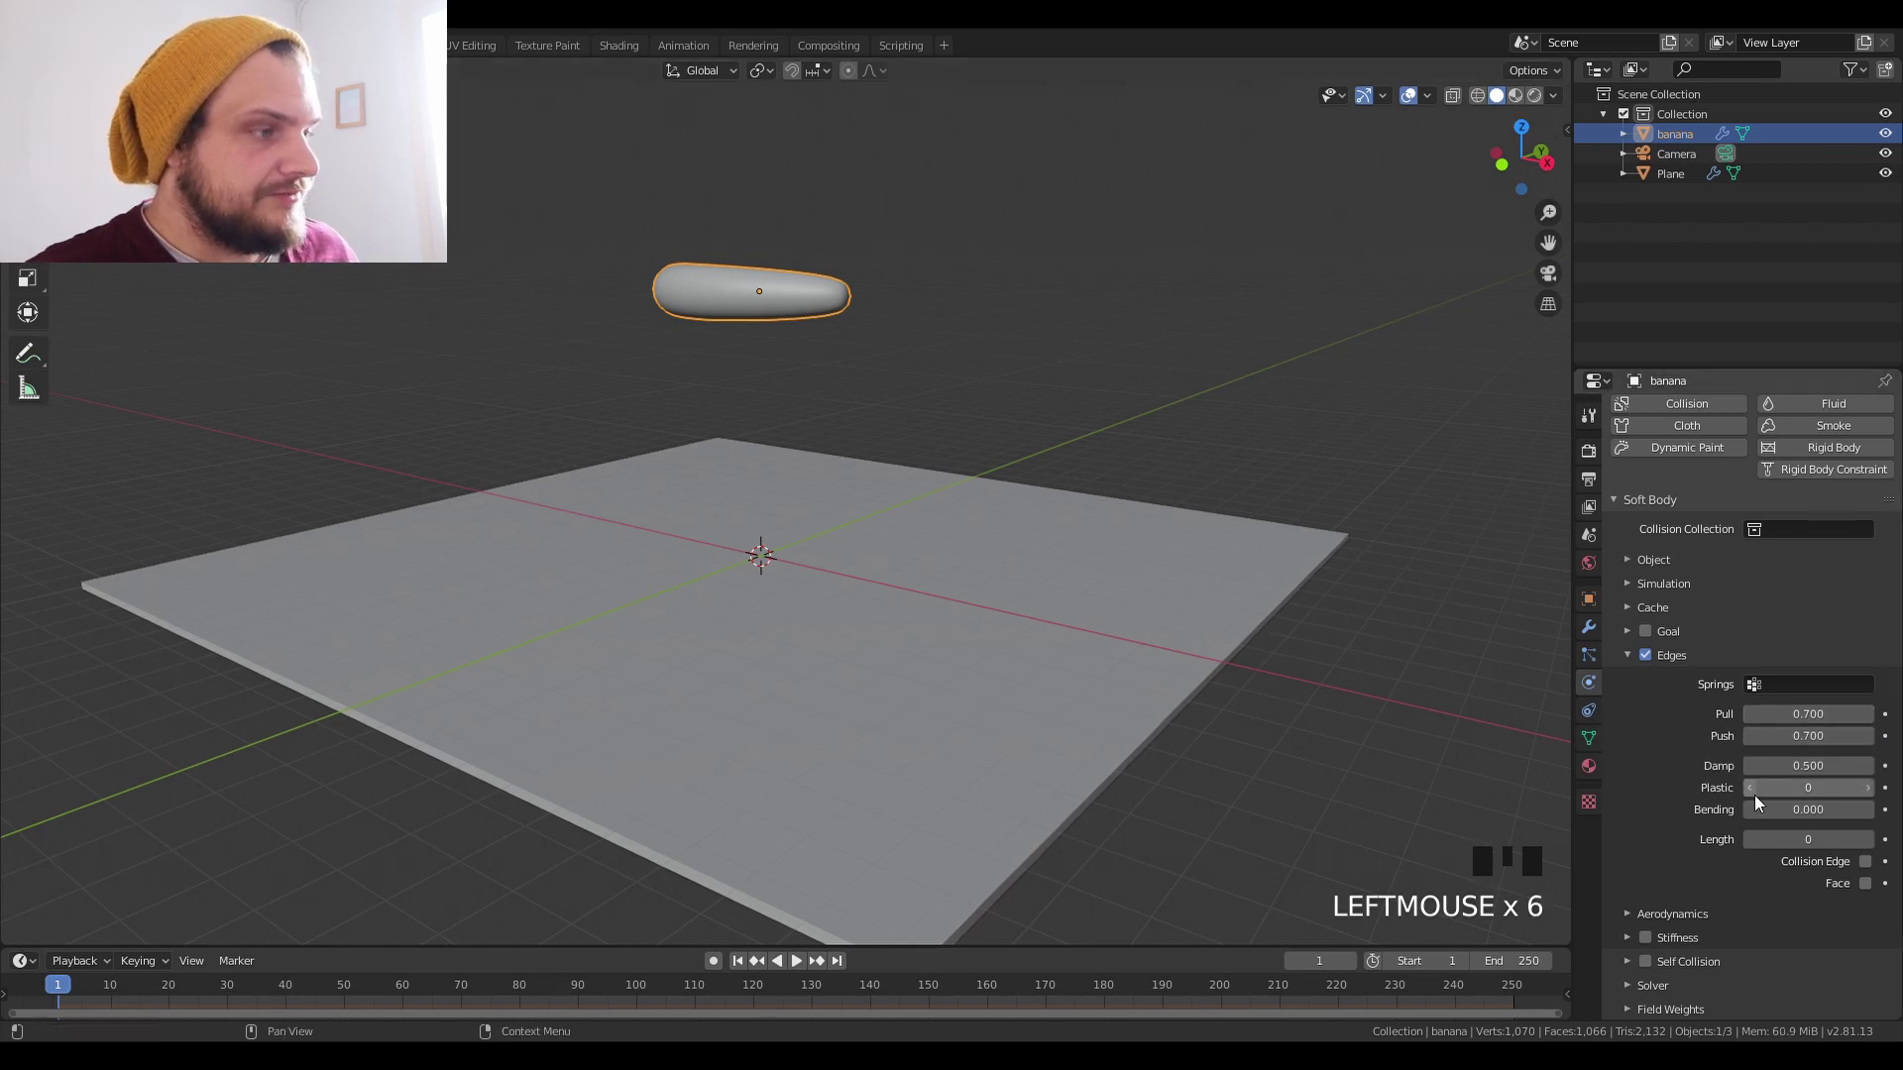
{"action": "left_click", "coordinate": [1808, 810]}
Zoom in and play the simulation to watch the banana drop onto the slab, then rewind to frame 1.
{"action": "scroll", "coordinate": [1807, 810], "scroll_direction": "up", "scroll_amount": 3, "text": "ctrl"}
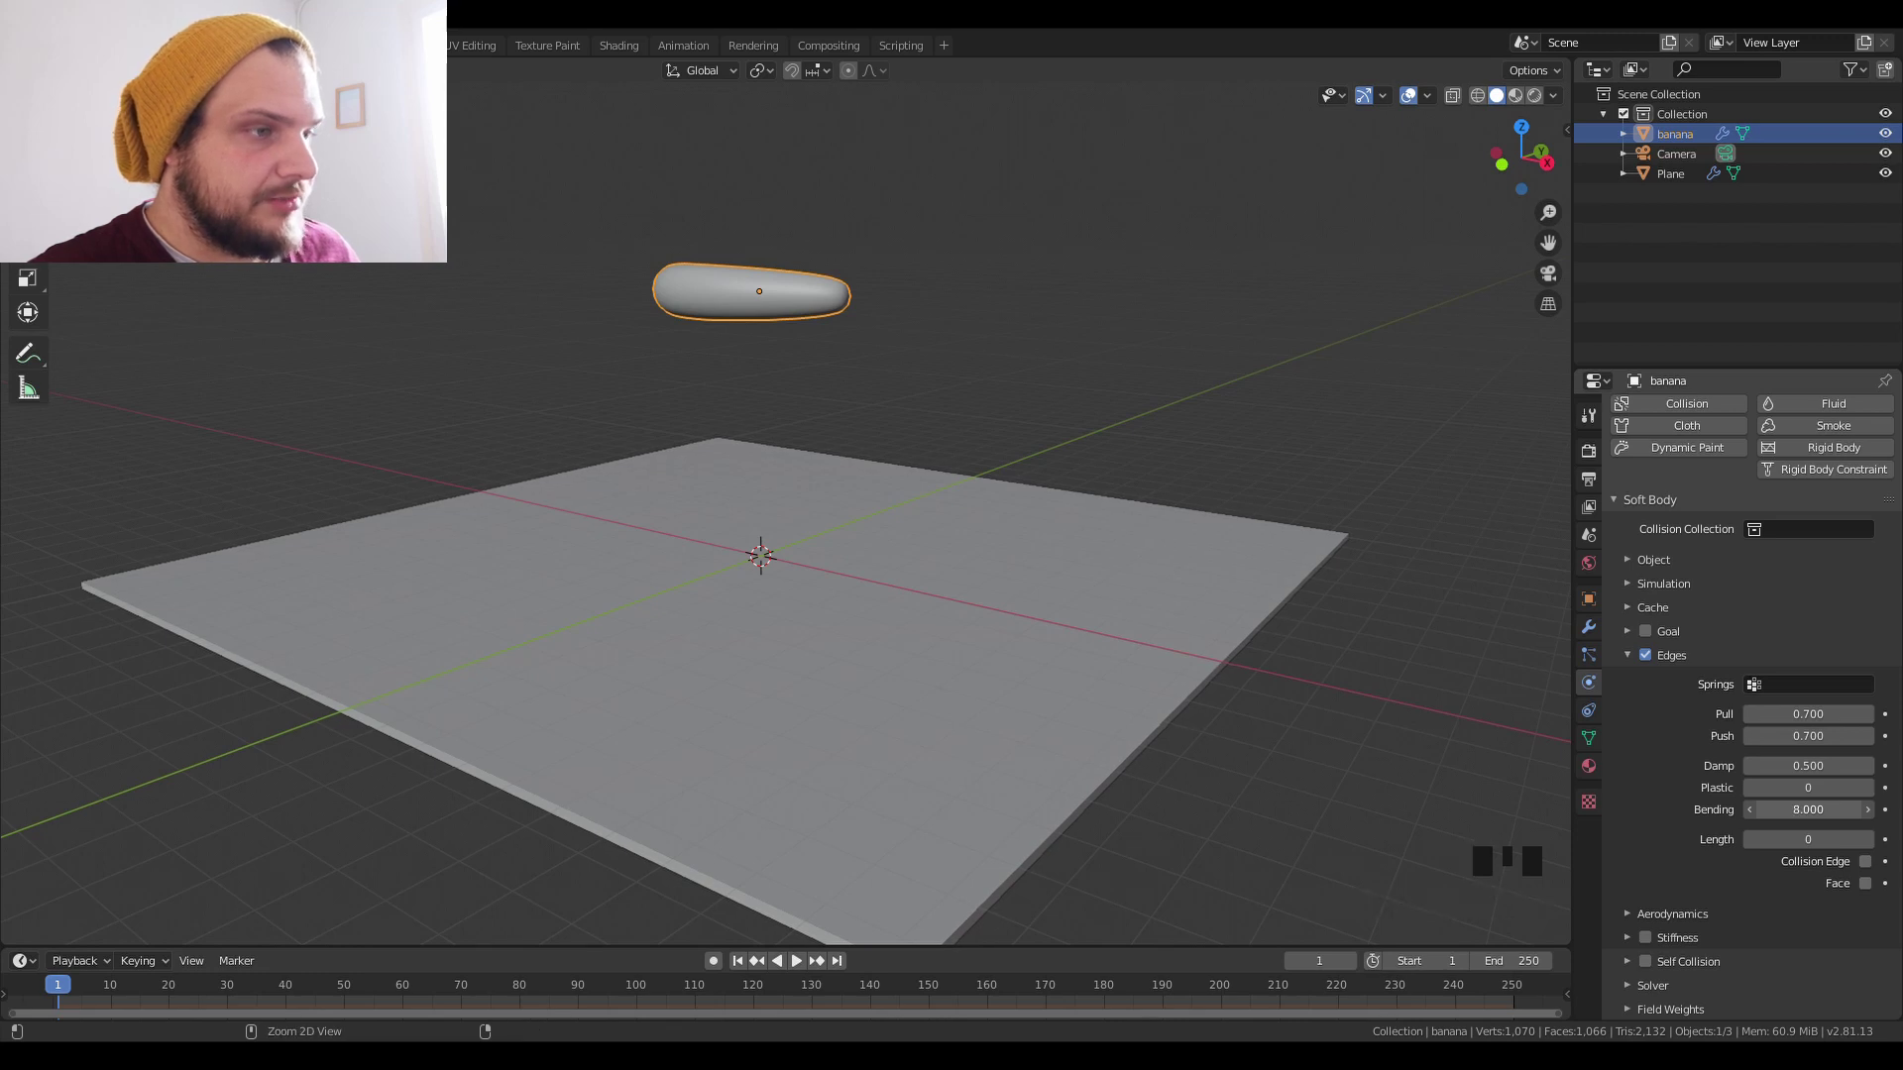
{"action": "scroll", "coordinate": [977, 659], "scroll_direction": "up", "scroll_amount": 1}
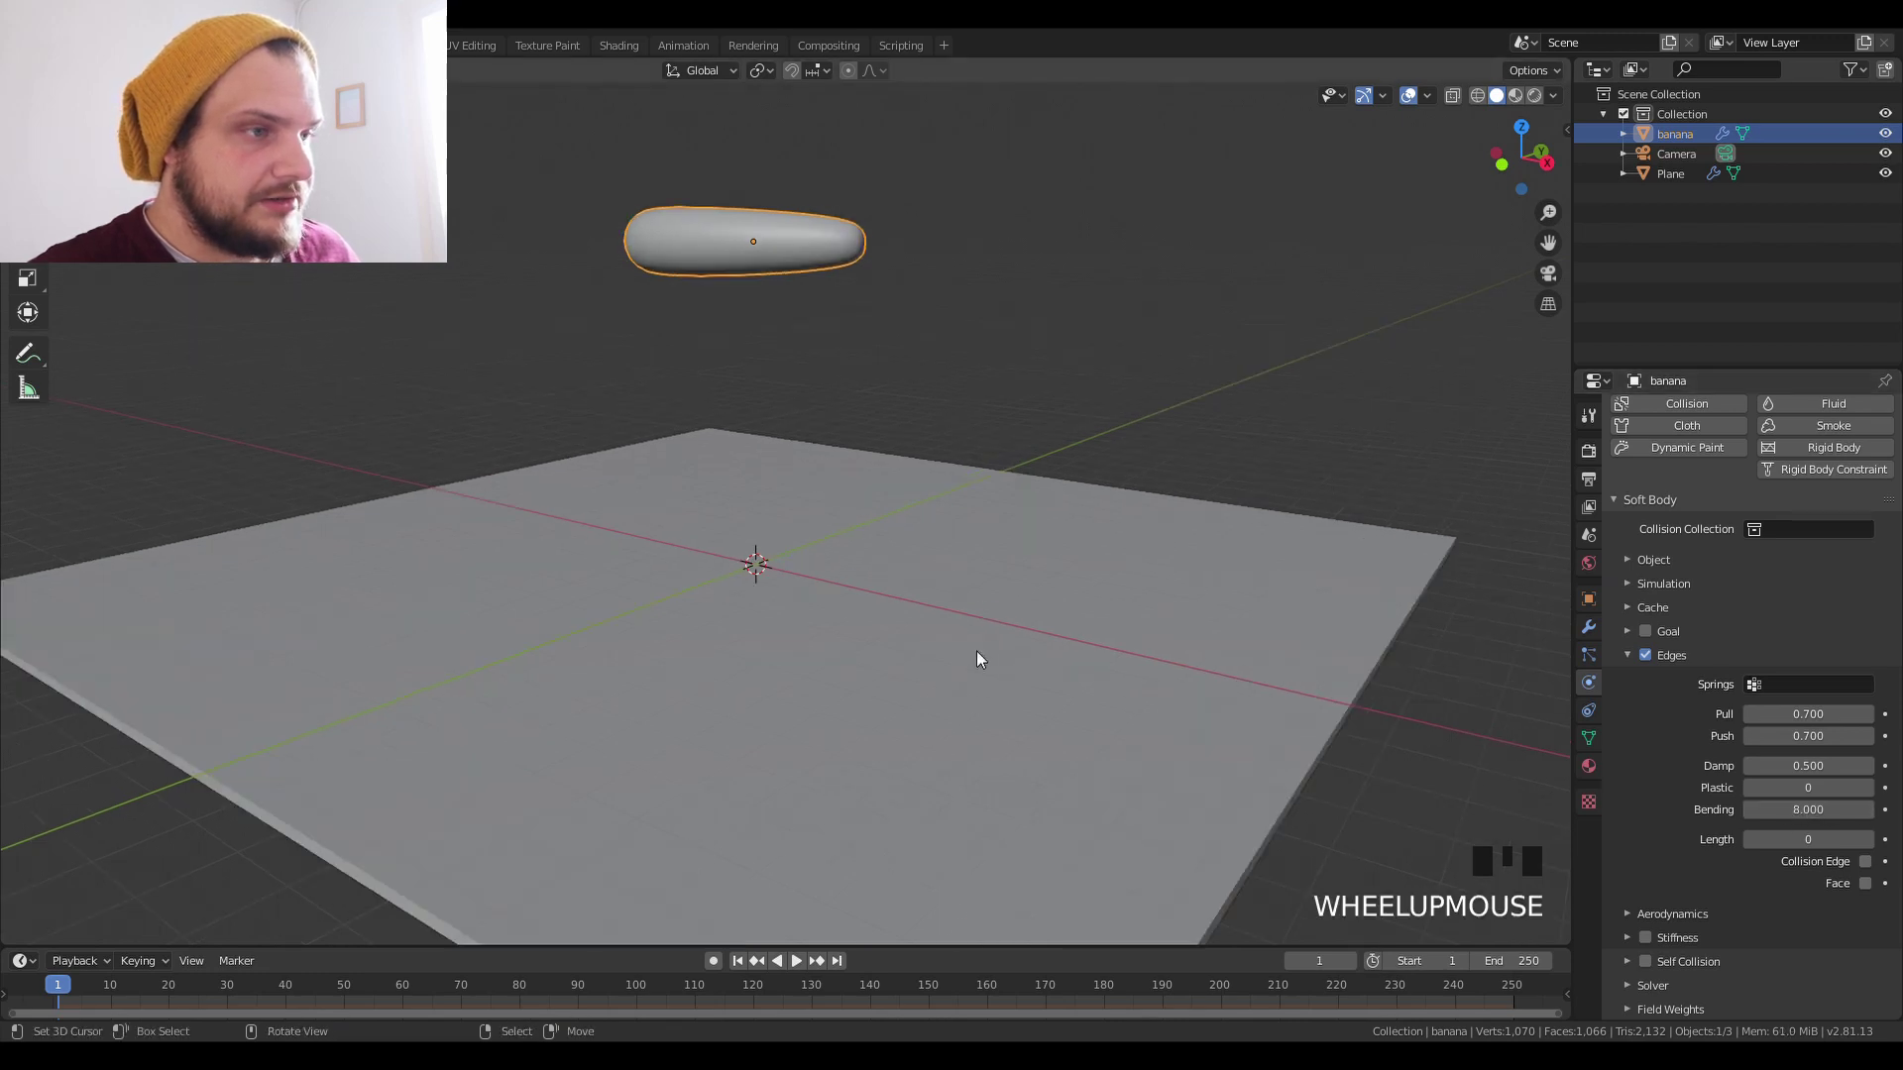
{"action": "left_click", "coordinate": [796, 961]}
{"action": "scroll", "coordinate": [884, 645], "scroll_direction": "down", "scroll_amount": 2}
{"action": "scroll", "coordinate": [884, 648], "scroll_direction": "up", "scroll_amount": 2}
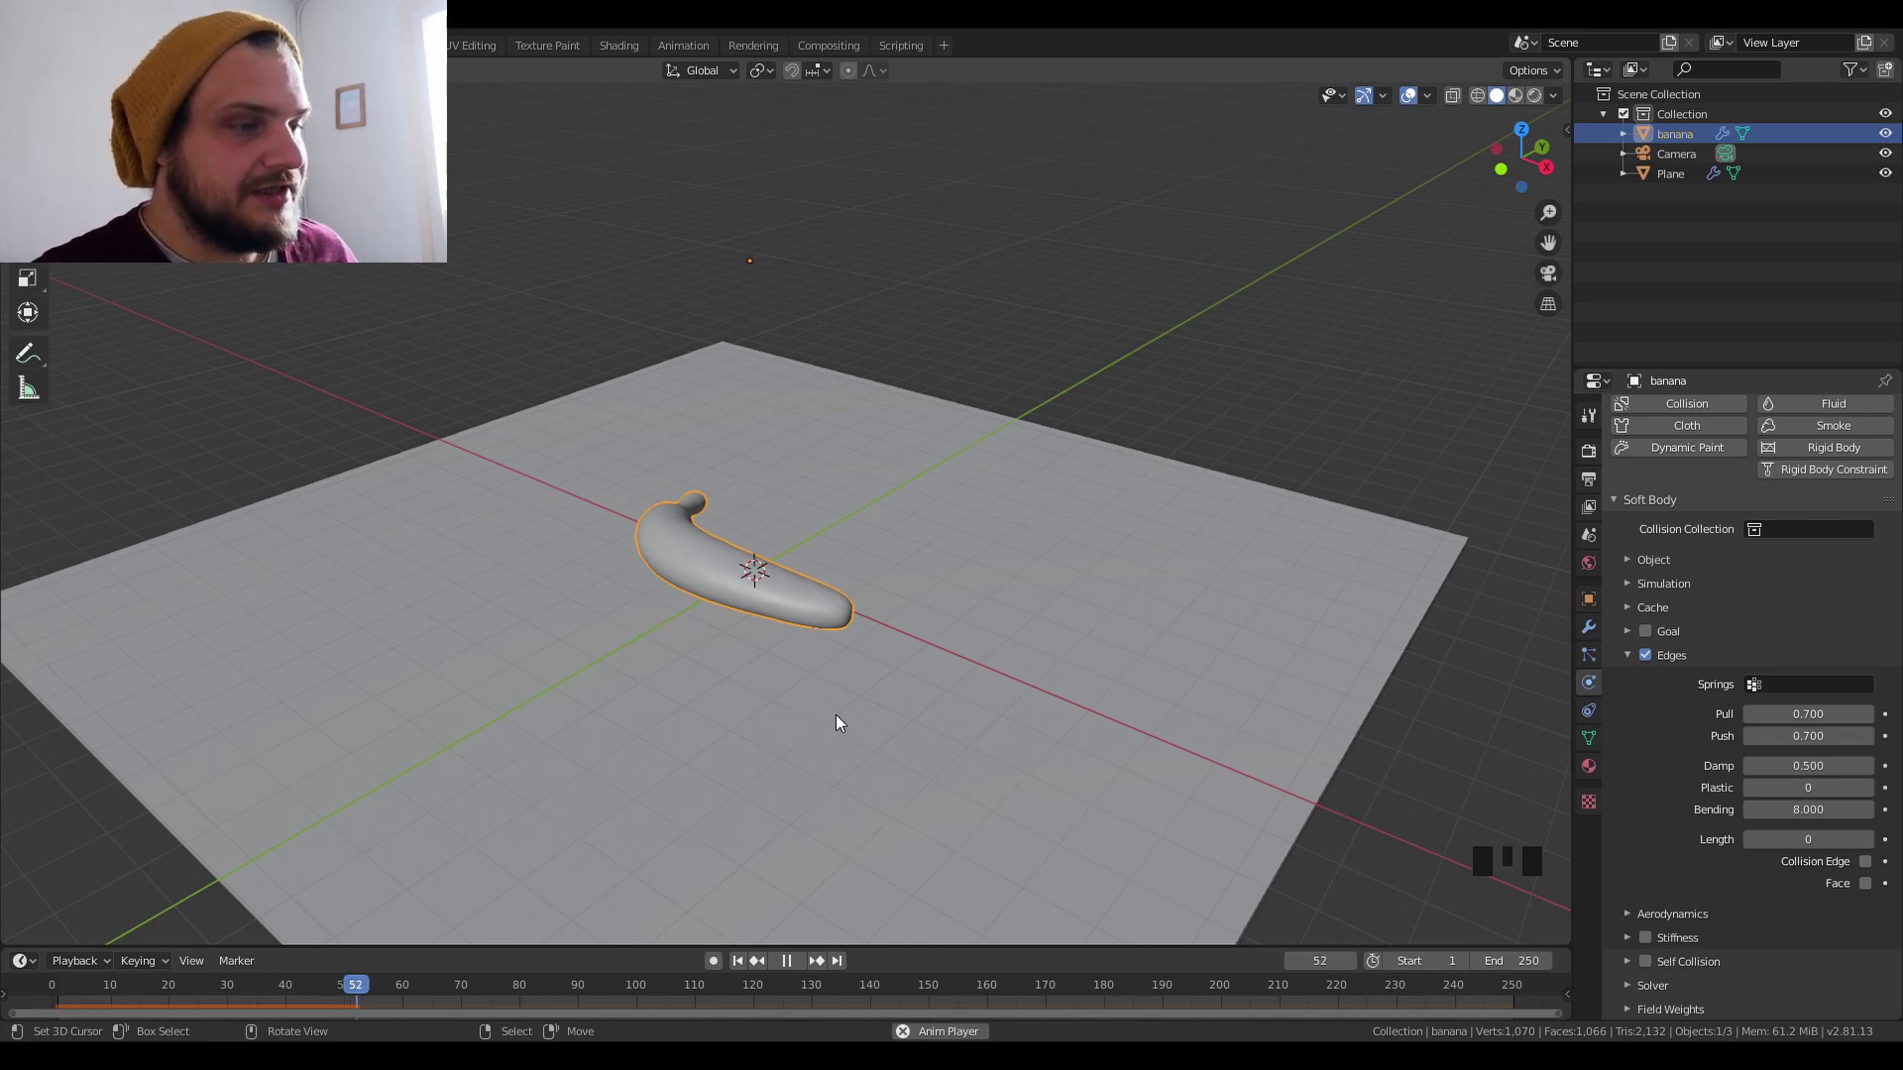
{"action": "left_click", "coordinate": [739, 962]}
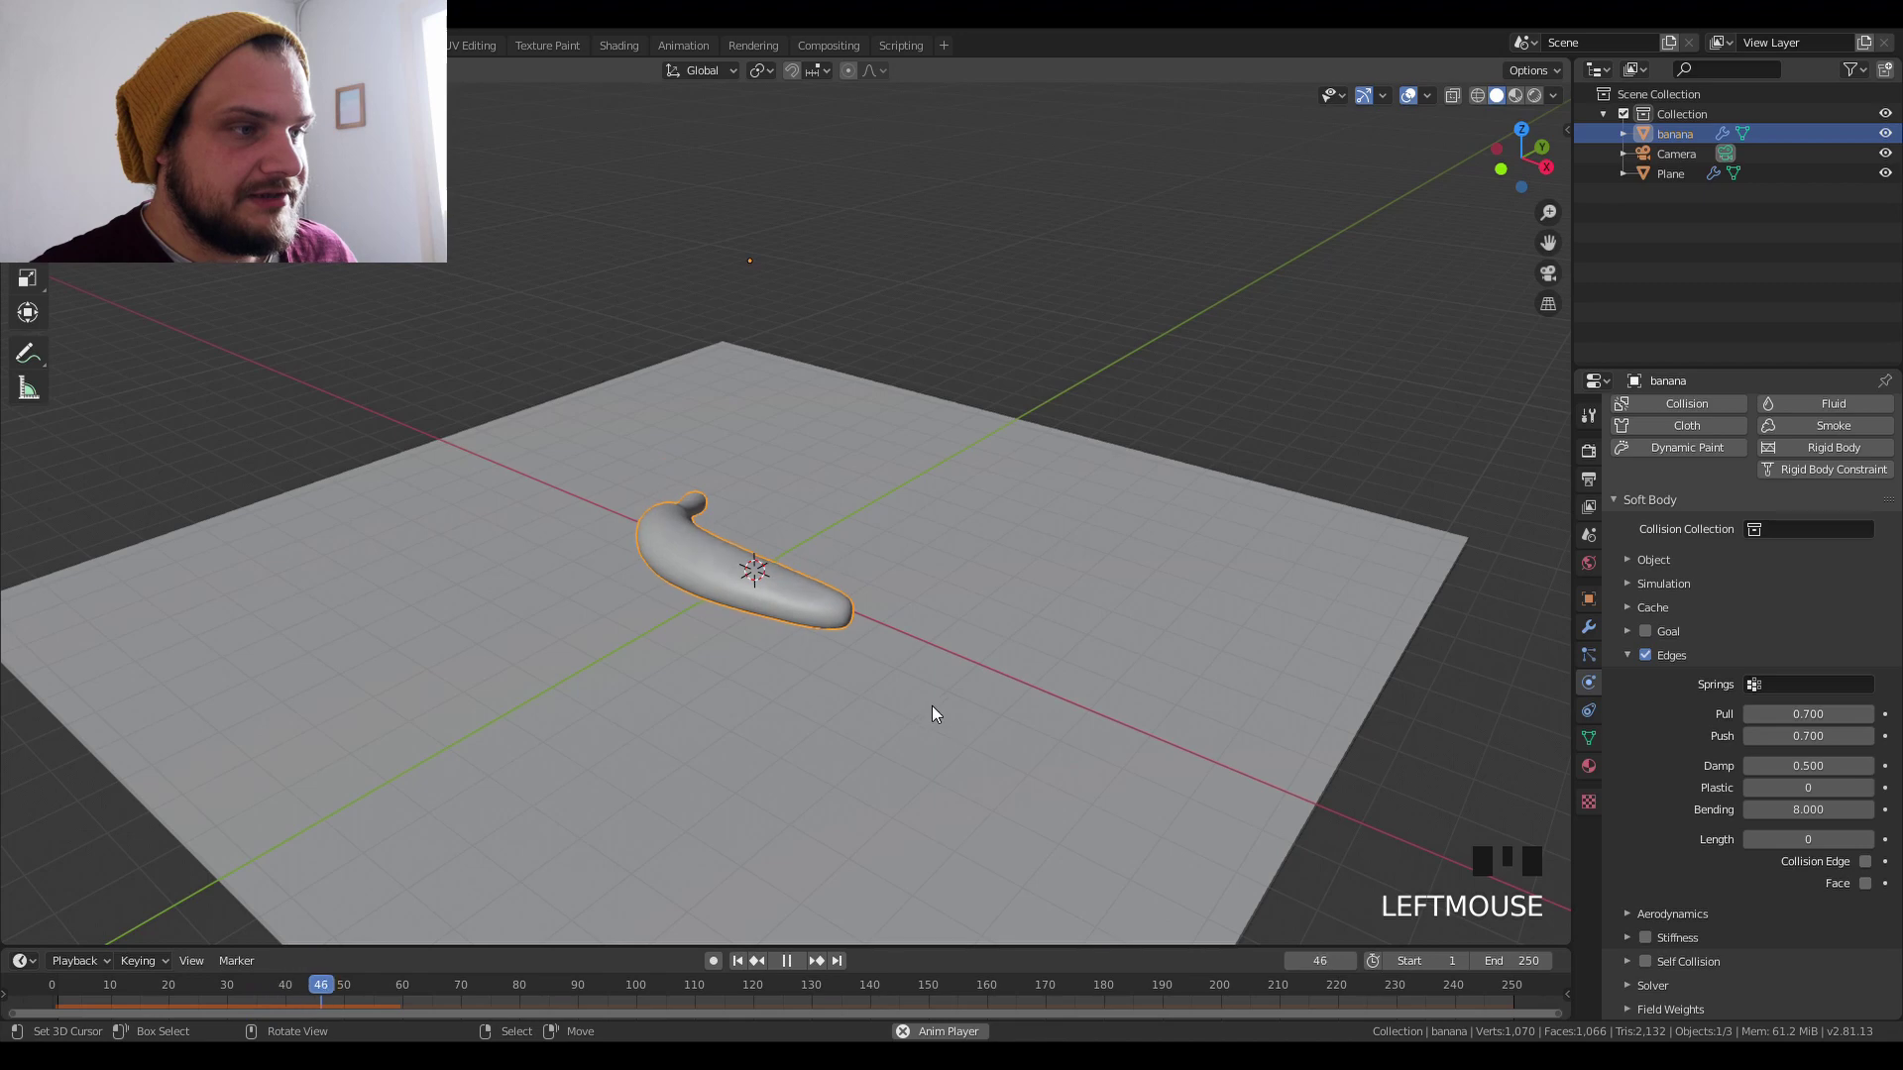
Replay the fall while orbiting, stop, rewind to frame 1 and pan to frame banana and plane.
{"action": "middle_click_drag", "start_coordinate": [934, 710], "coordinate": [792, 947]}
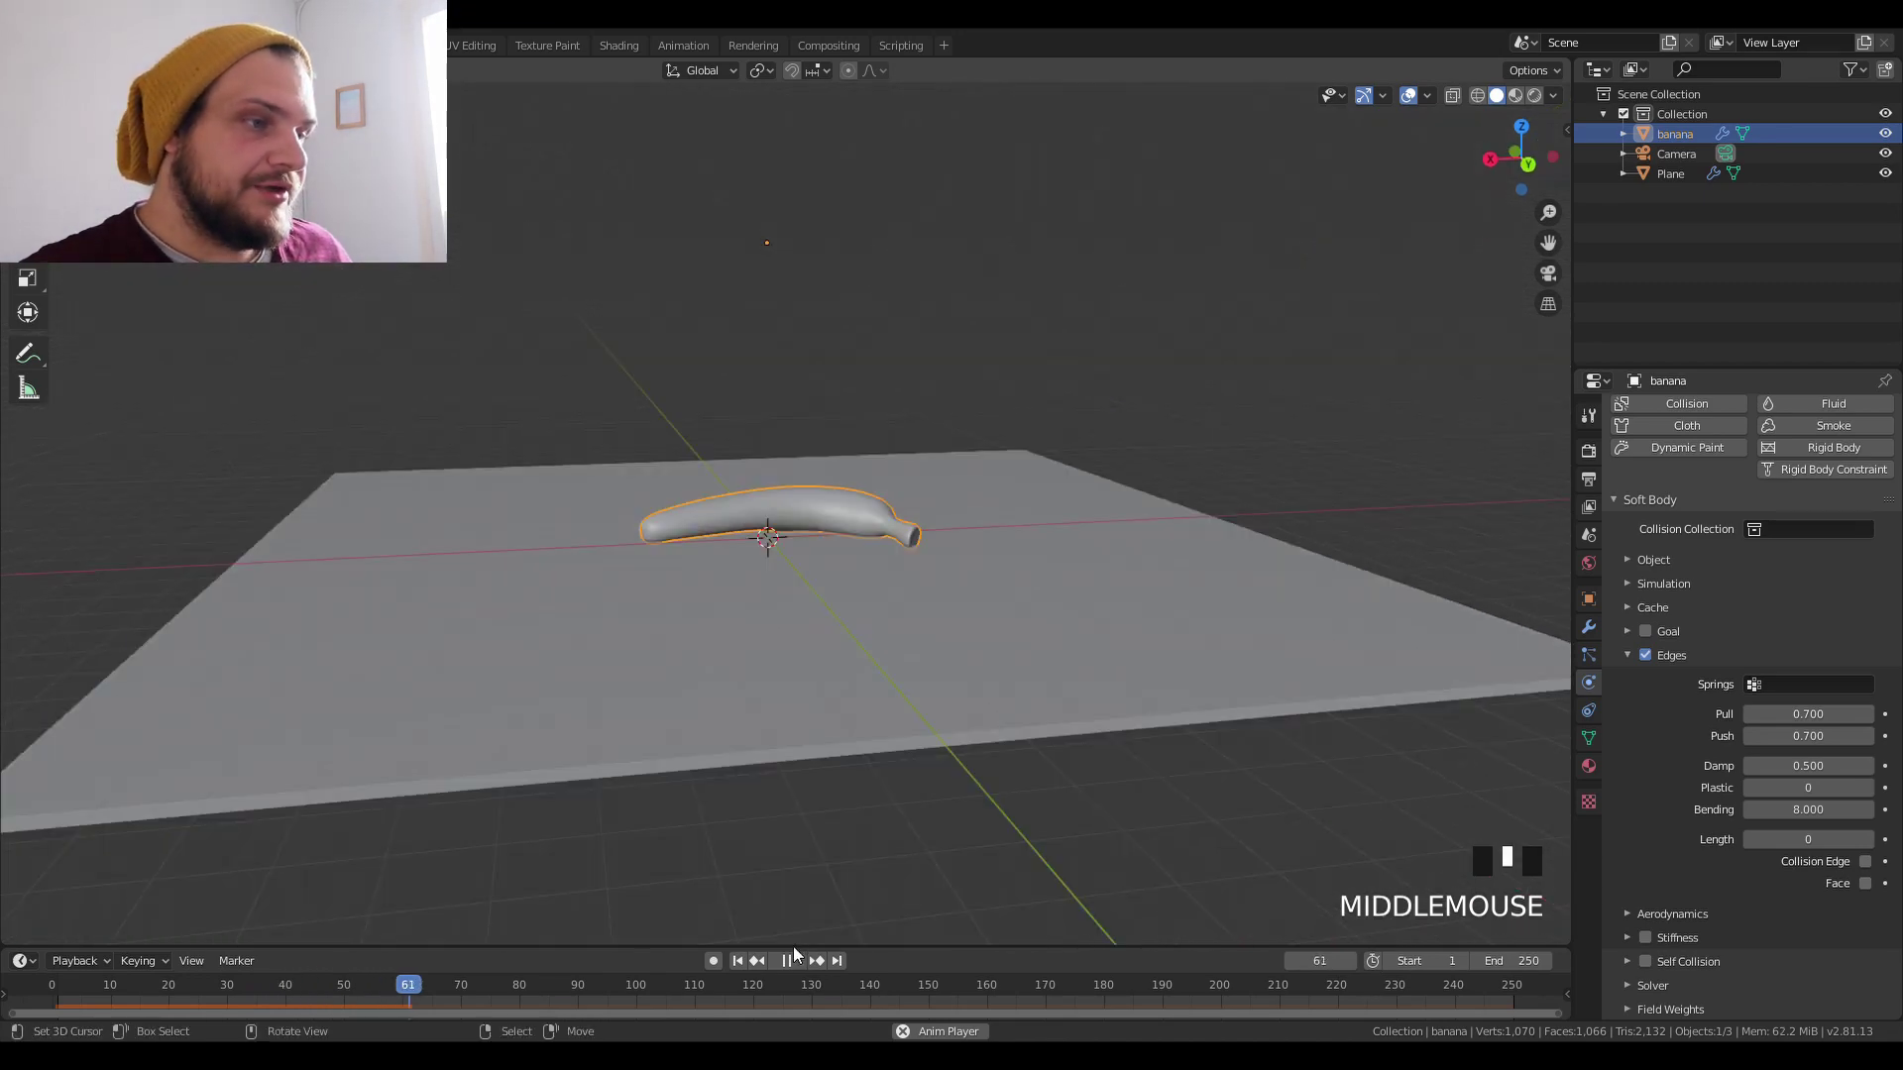
{"action": "left_click", "coordinate": [786, 960]}
{"action": "middle_click_drag", "start_coordinate": [745, 637], "coordinate": [1028, 701]}
{"action": "left_click", "coordinate": [739, 960]}
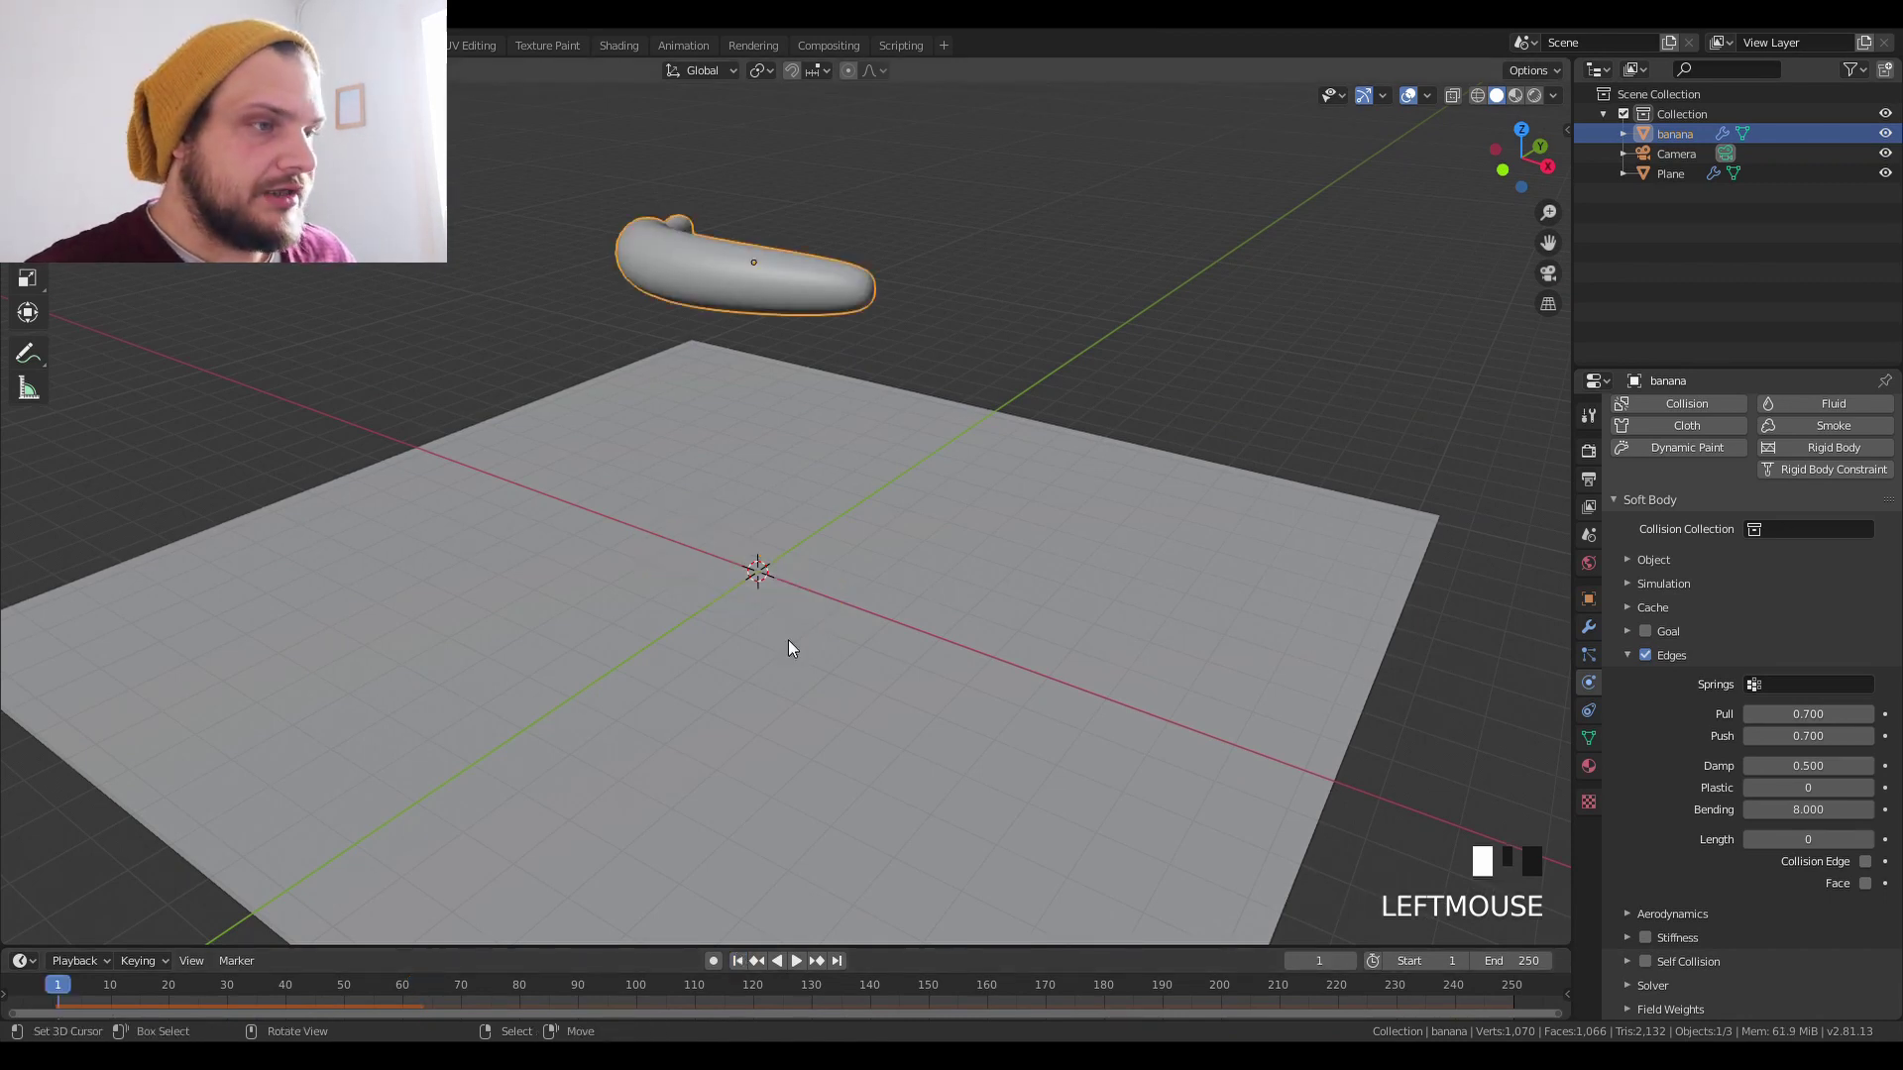
{"action": "scroll", "coordinate": [871, 490], "scroll_direction": "down", "scroll_amount": 2}
{"action": "middle_click_drag", "start_coordinate": [871, 491], "coordinate": [873, 572], "text": "shift"}
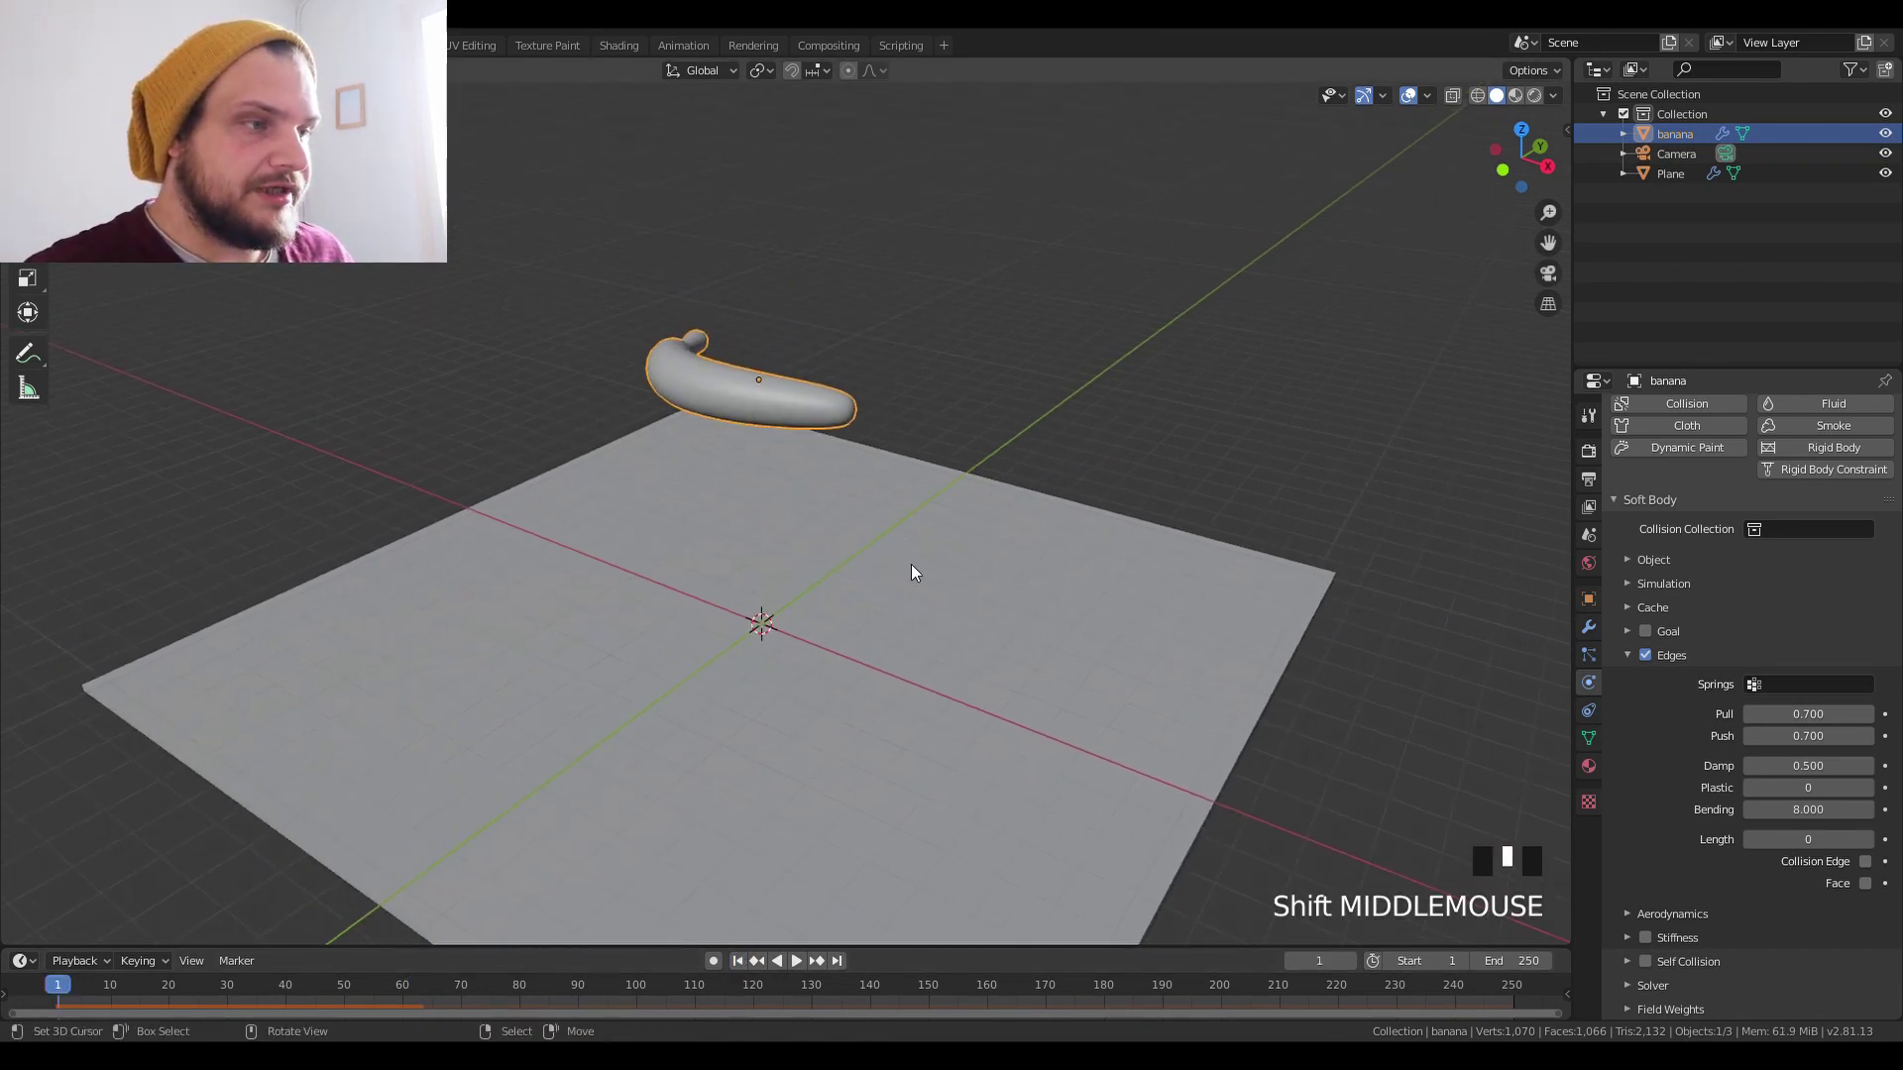
Duplicate the banana and move the copy straight up along Z above the original.
{"action": "key", "text": "shift+d"}
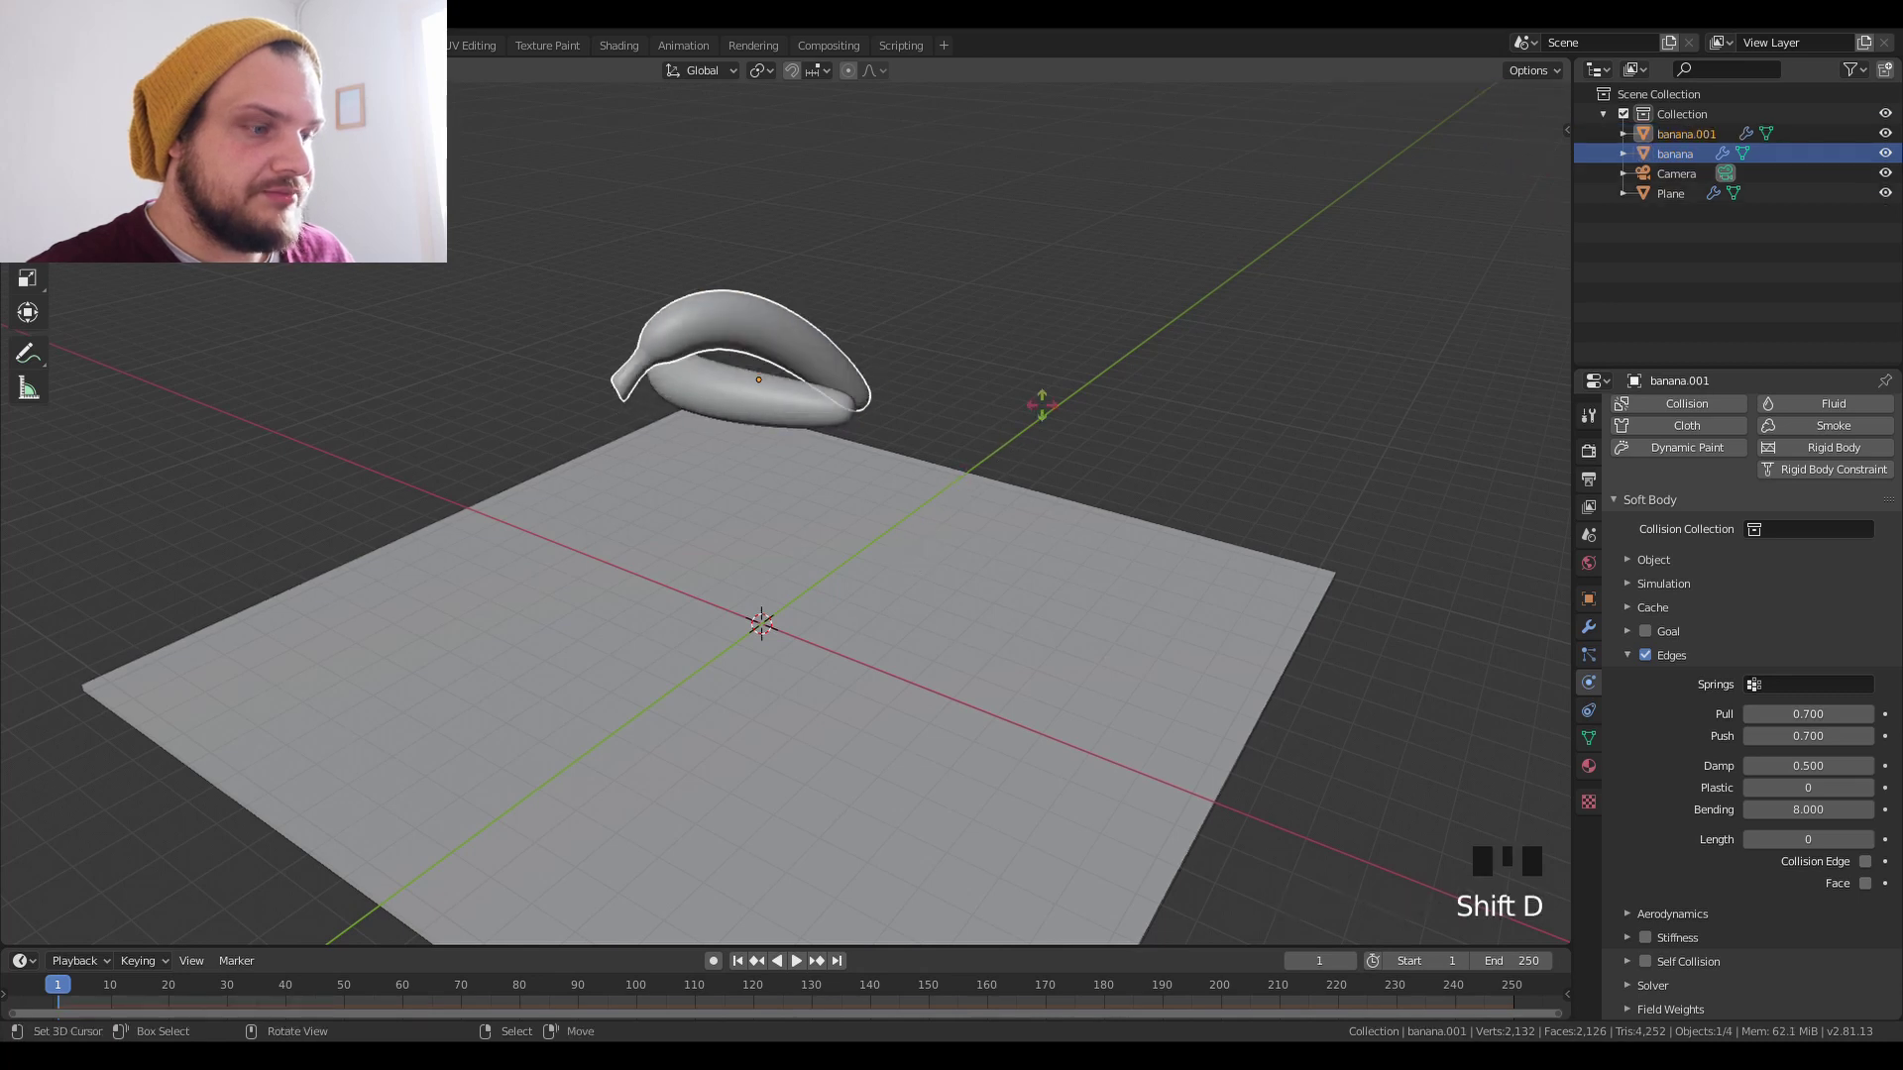
{"action": "right_click", "coordinate": [1068, 458]}
{"action": "key", "text": "g"}
{"action": "key", "text": "z"}
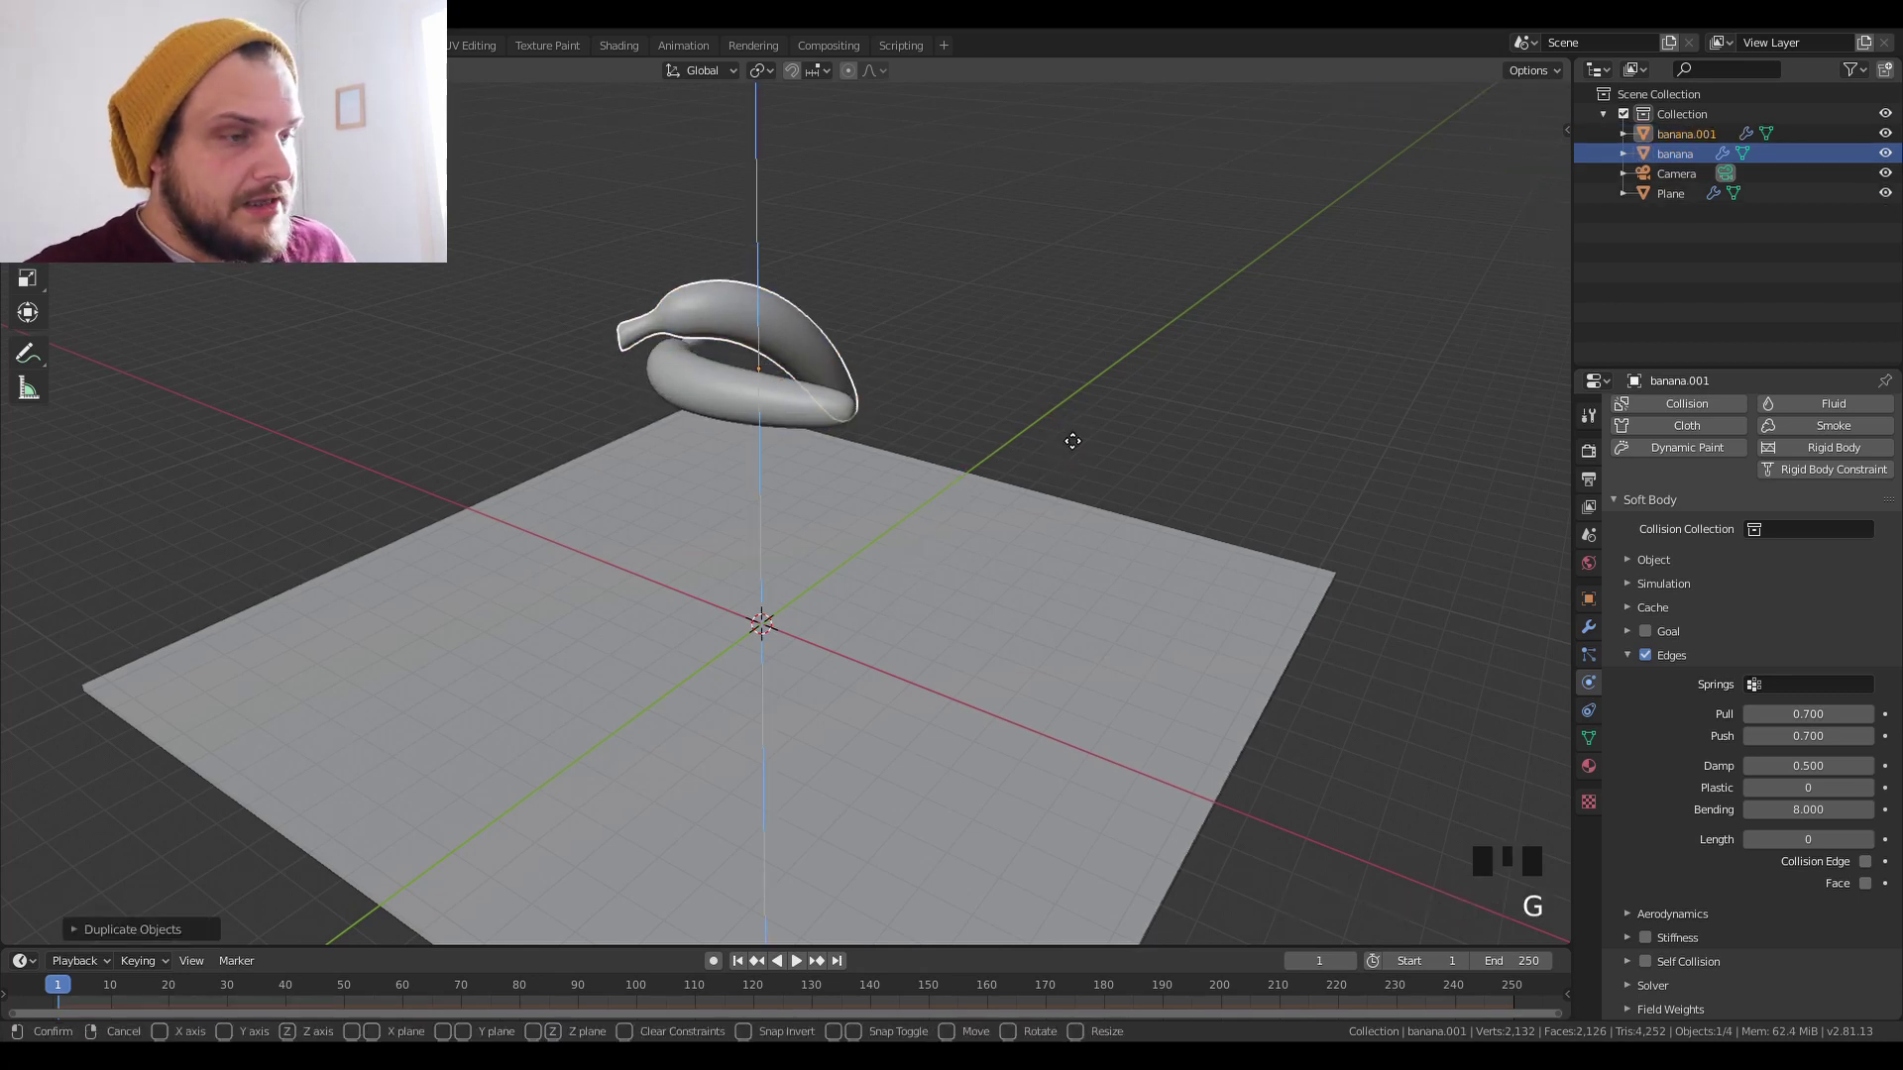
{"action": "left_click", "coordinate": [1070, 441]}
Play the simulation with both bananas dropping, stop it, and rewind to frame 1.
{"action": "left_click", "coordinate": [798, 961]}
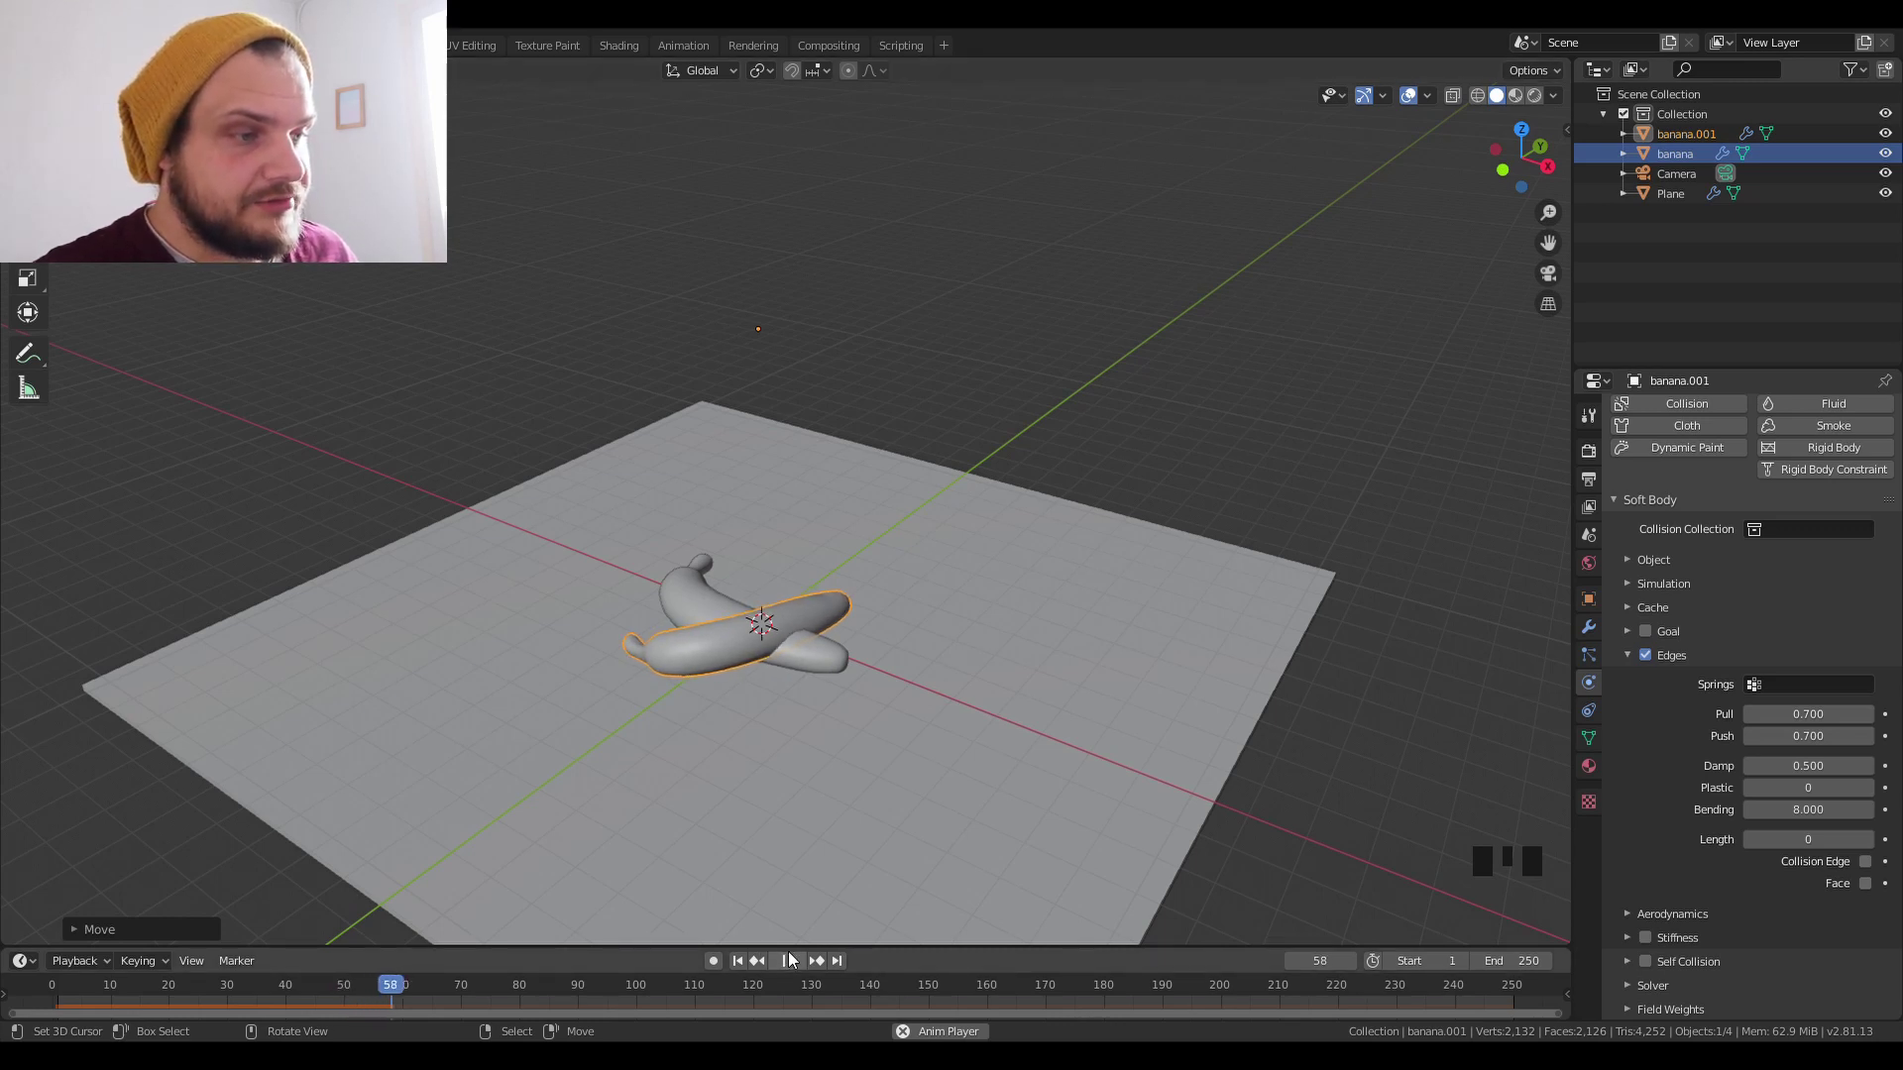
{"action": "left_click", "coordinate": [883, 627]}
{"action": "middle_click_drag", "start_coordinate": [845, 855], "coordinate": [759, 679]}
{"action": "left_click", "coordinate": [738, 961]}
{"action": "middle_click_drag", "start_coordinate": [783, 813], "coordinate": [830, 674]}
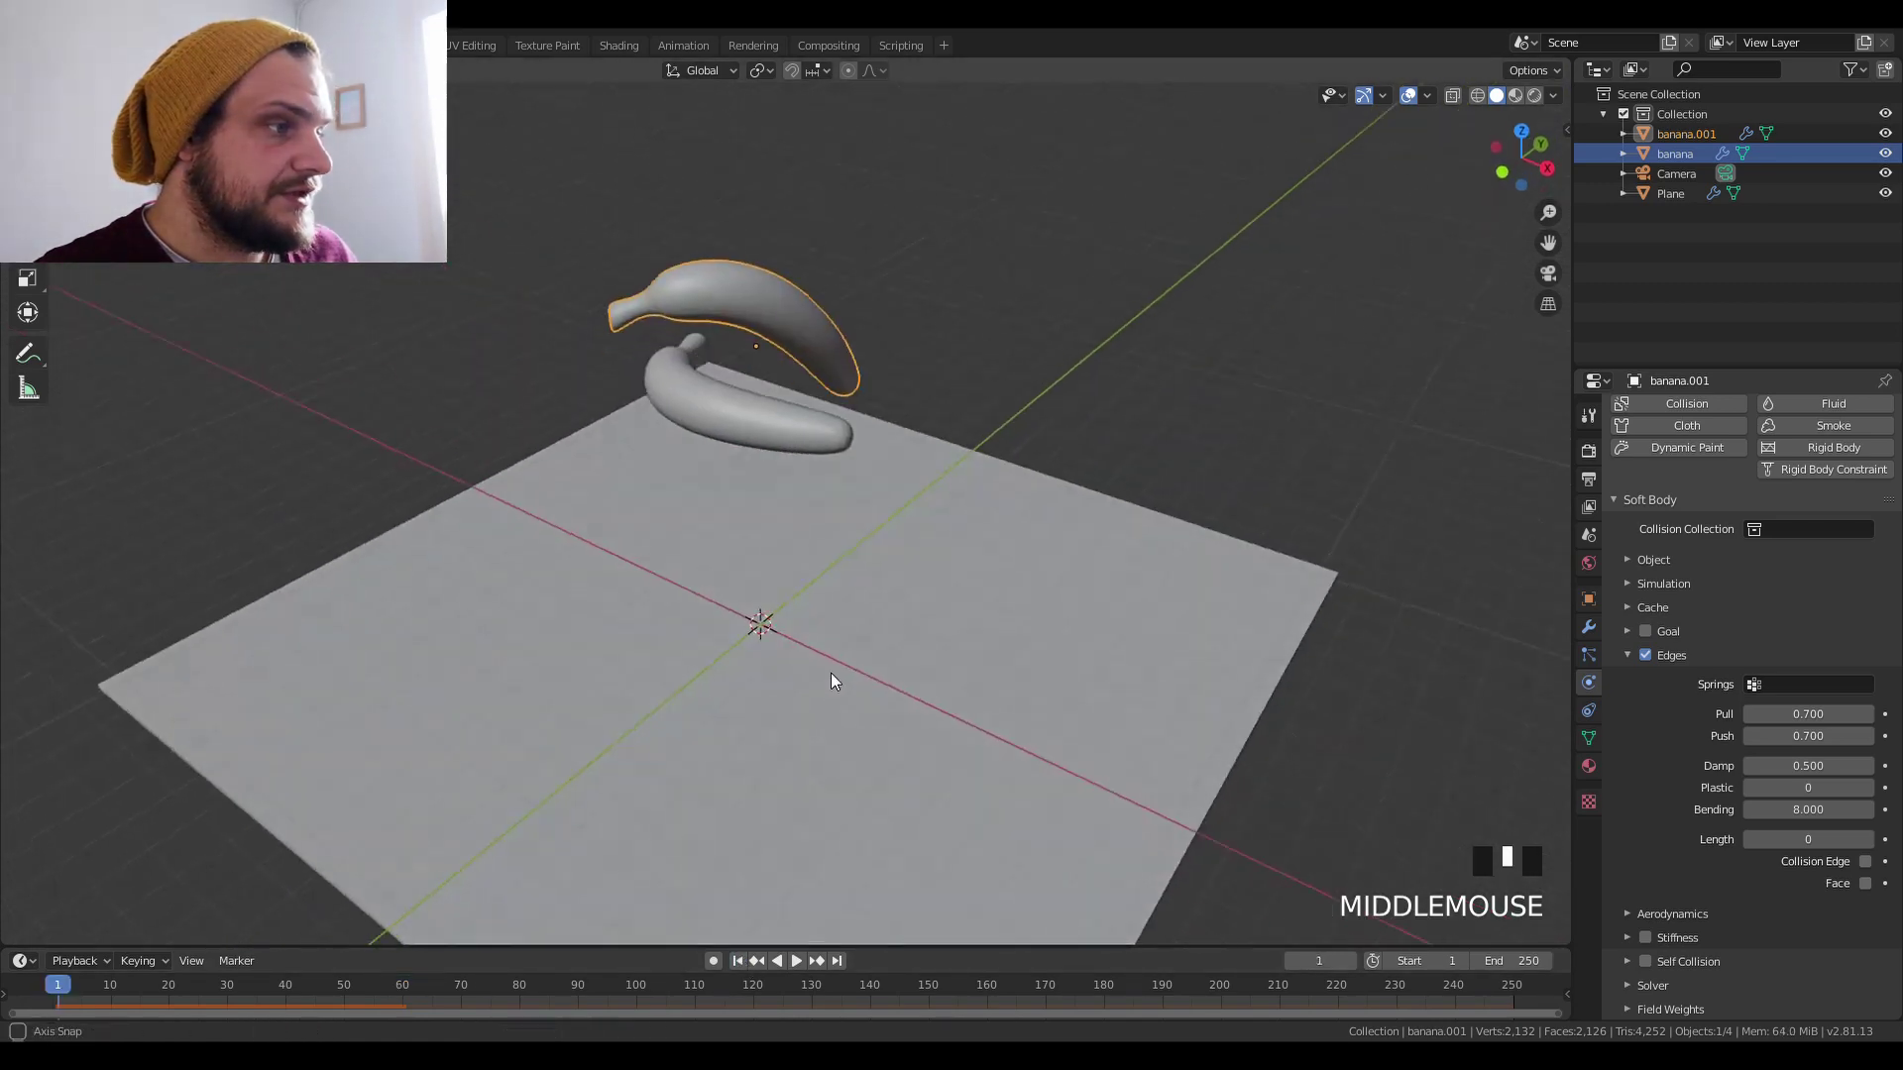
Add Collision physics to the lower banana.
{"action": "left_click", "coordinate": [1681, 397]}
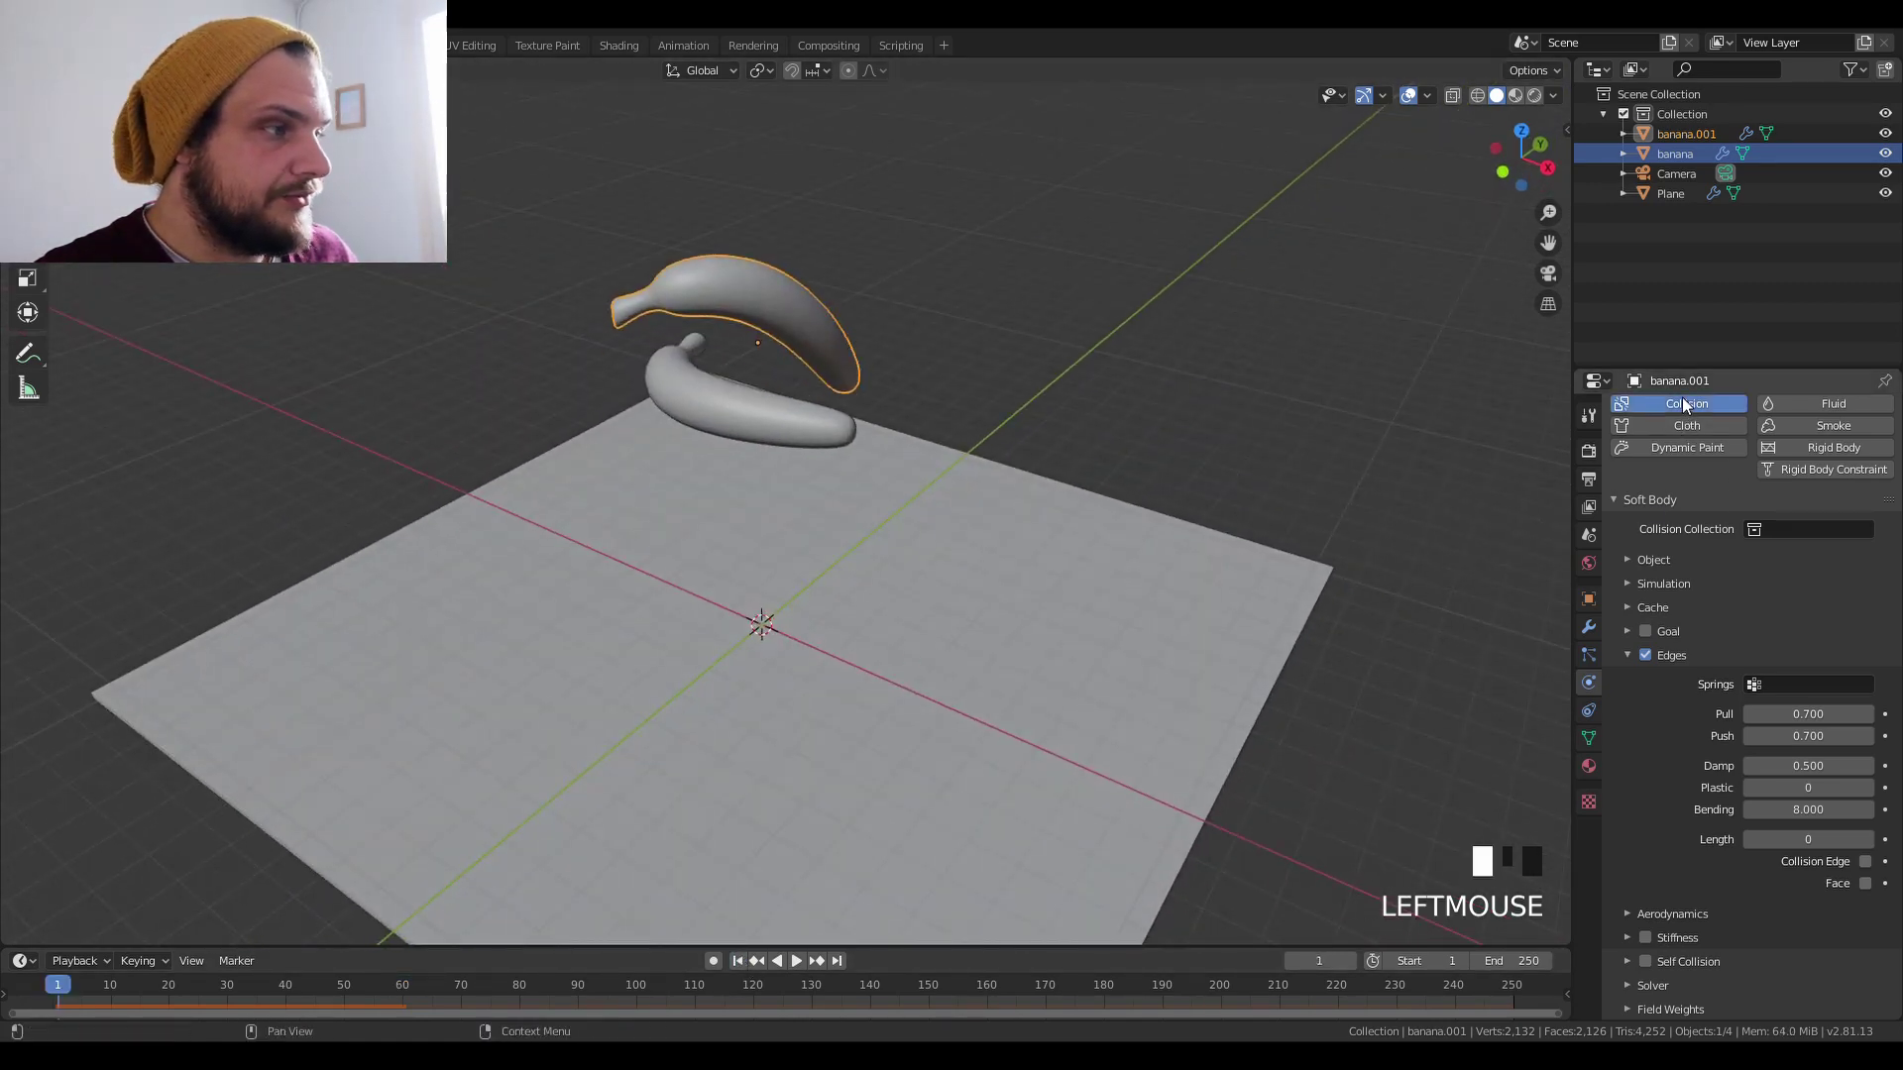
{"action": "right_click", "coordinate": [830, 433]}
{"action": "left_click", "coordinate": [1685, 403]}
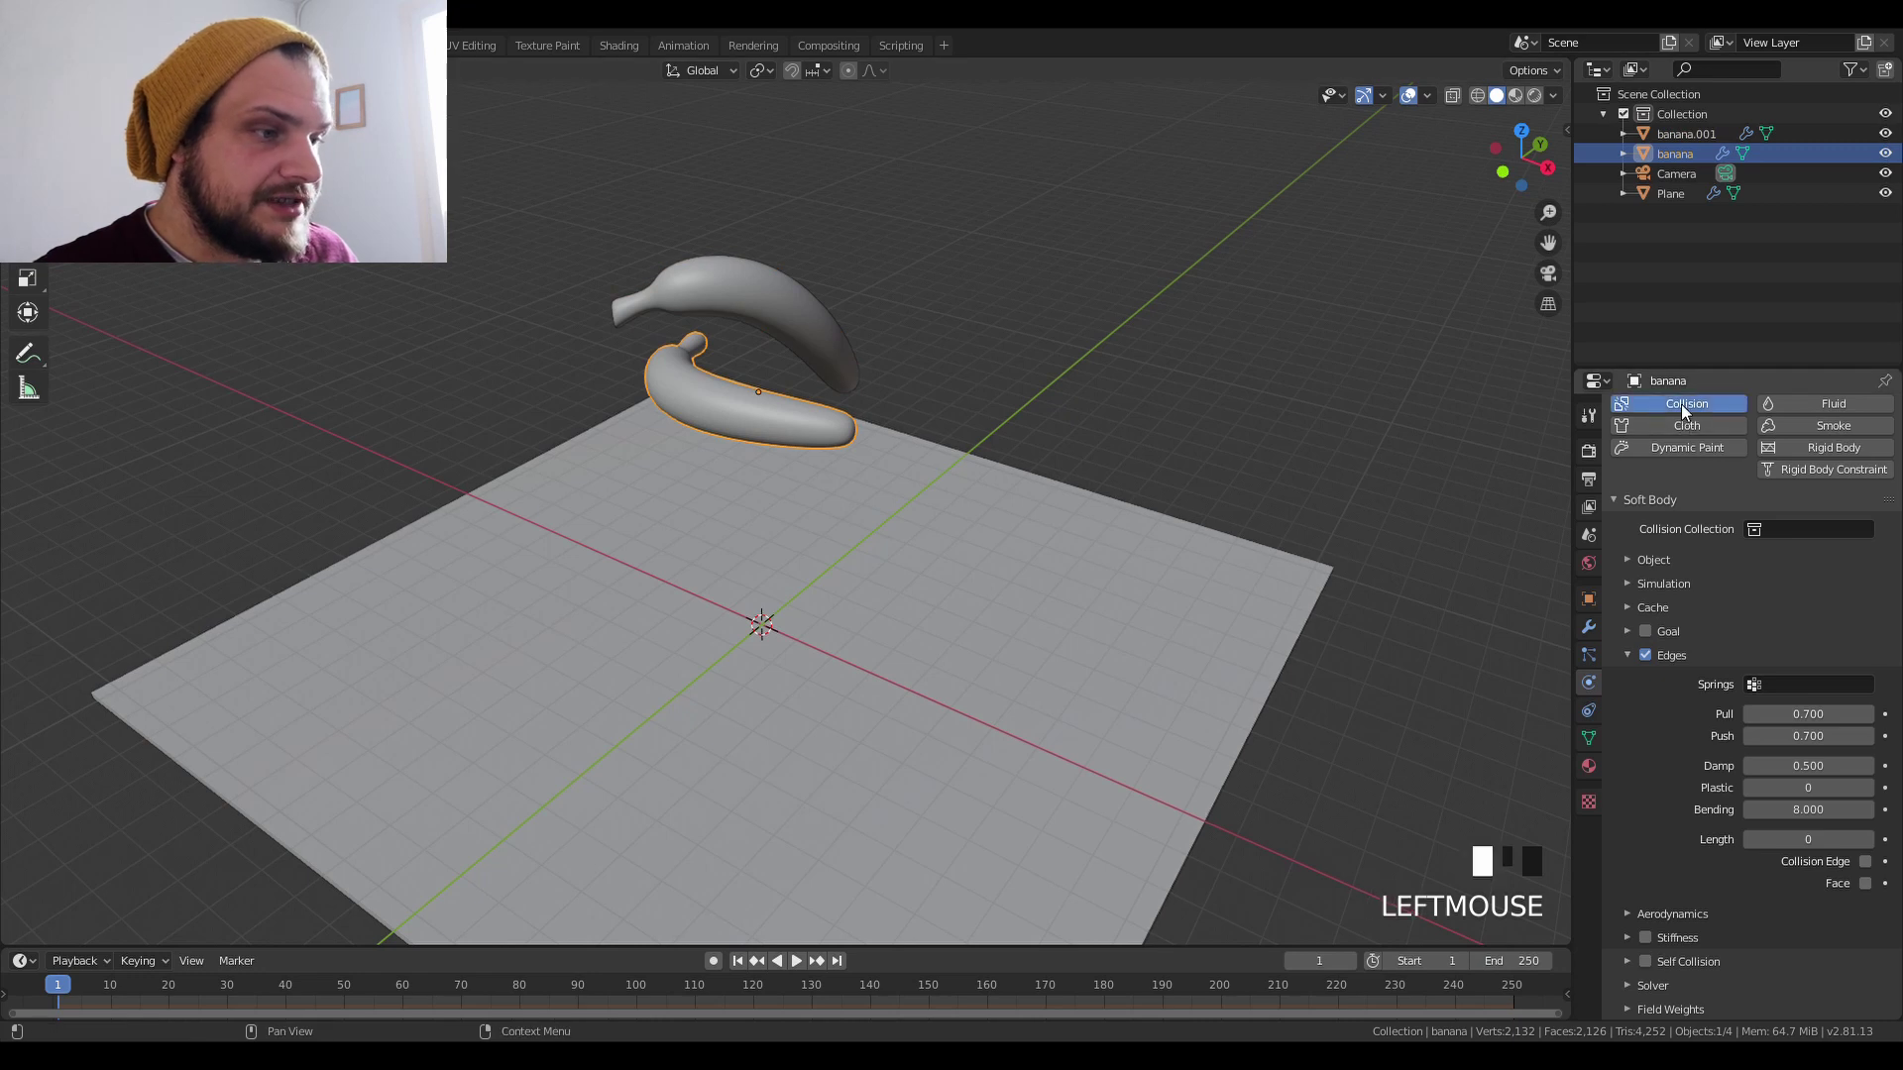
Play the simulation to see the bananas land crossed on each other, rewind, and replay.
{"action": "left_click", "coordinate": [796, 961]}
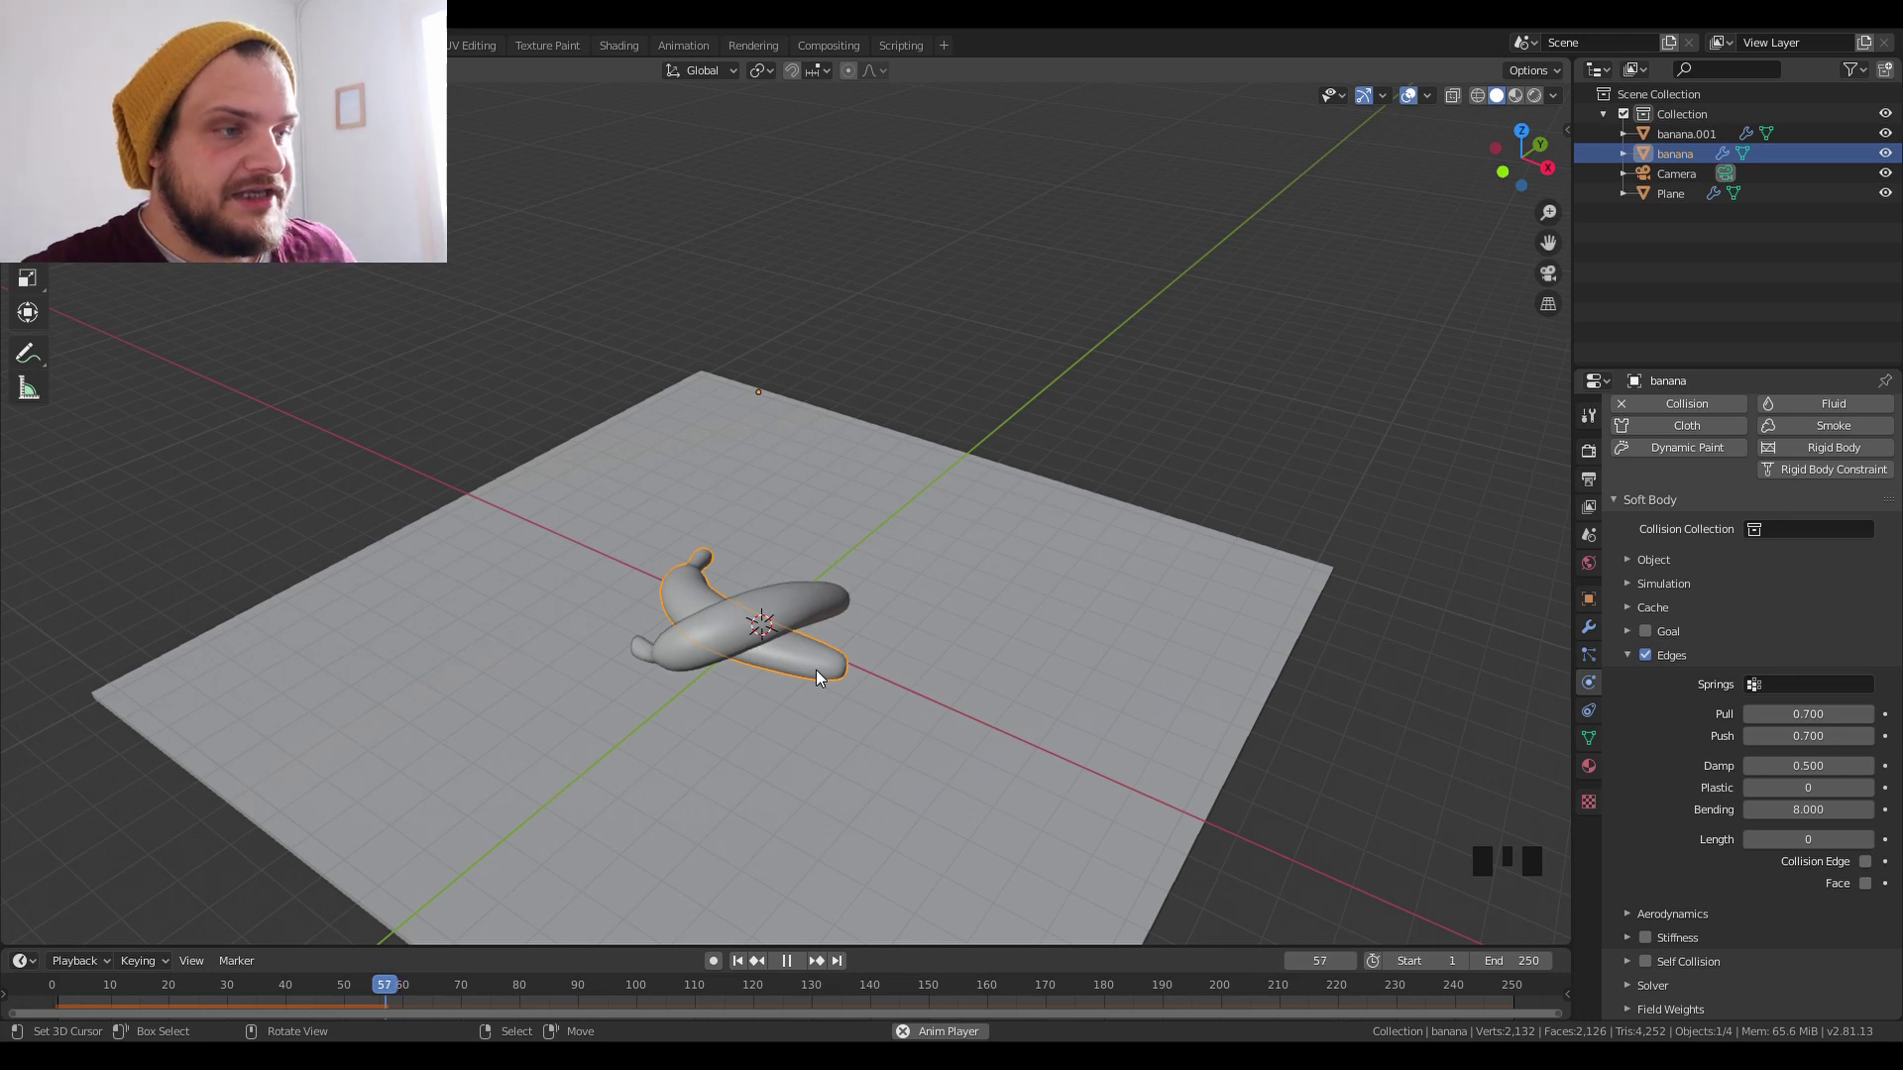
{"action": "left_click", "coordinate": [788, 960]}
{"action": "middle_click_drag", "start_coordinate": [790, 892], "coordinate": [769, 730]}
{"action": "scroll", "coordinate": [776, 741], "scroll_direction": "up", "scroll_amount": 2}
{"action": "left_click", "coordinate": [736, 961]}
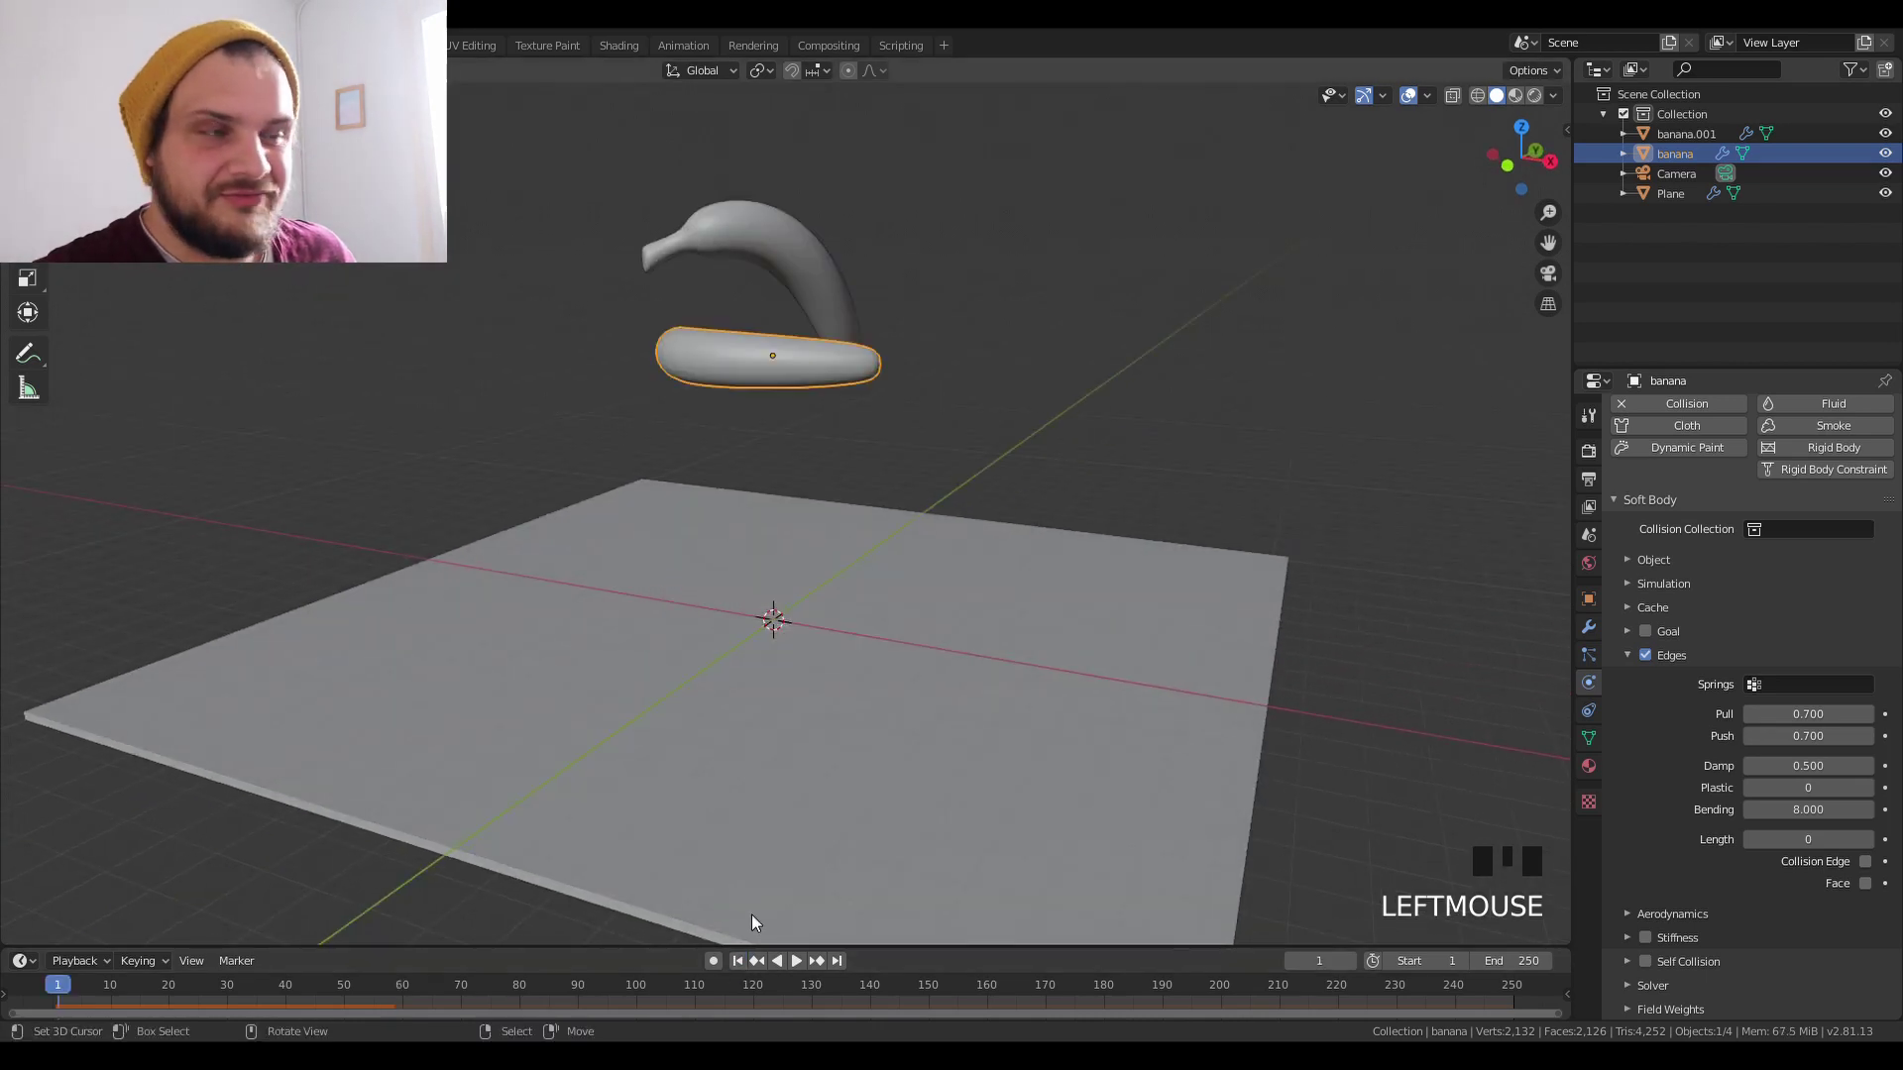
{"action": "middle_click_drag", "start_coordinate": [753, 916], "coordinate": [773, 851]}
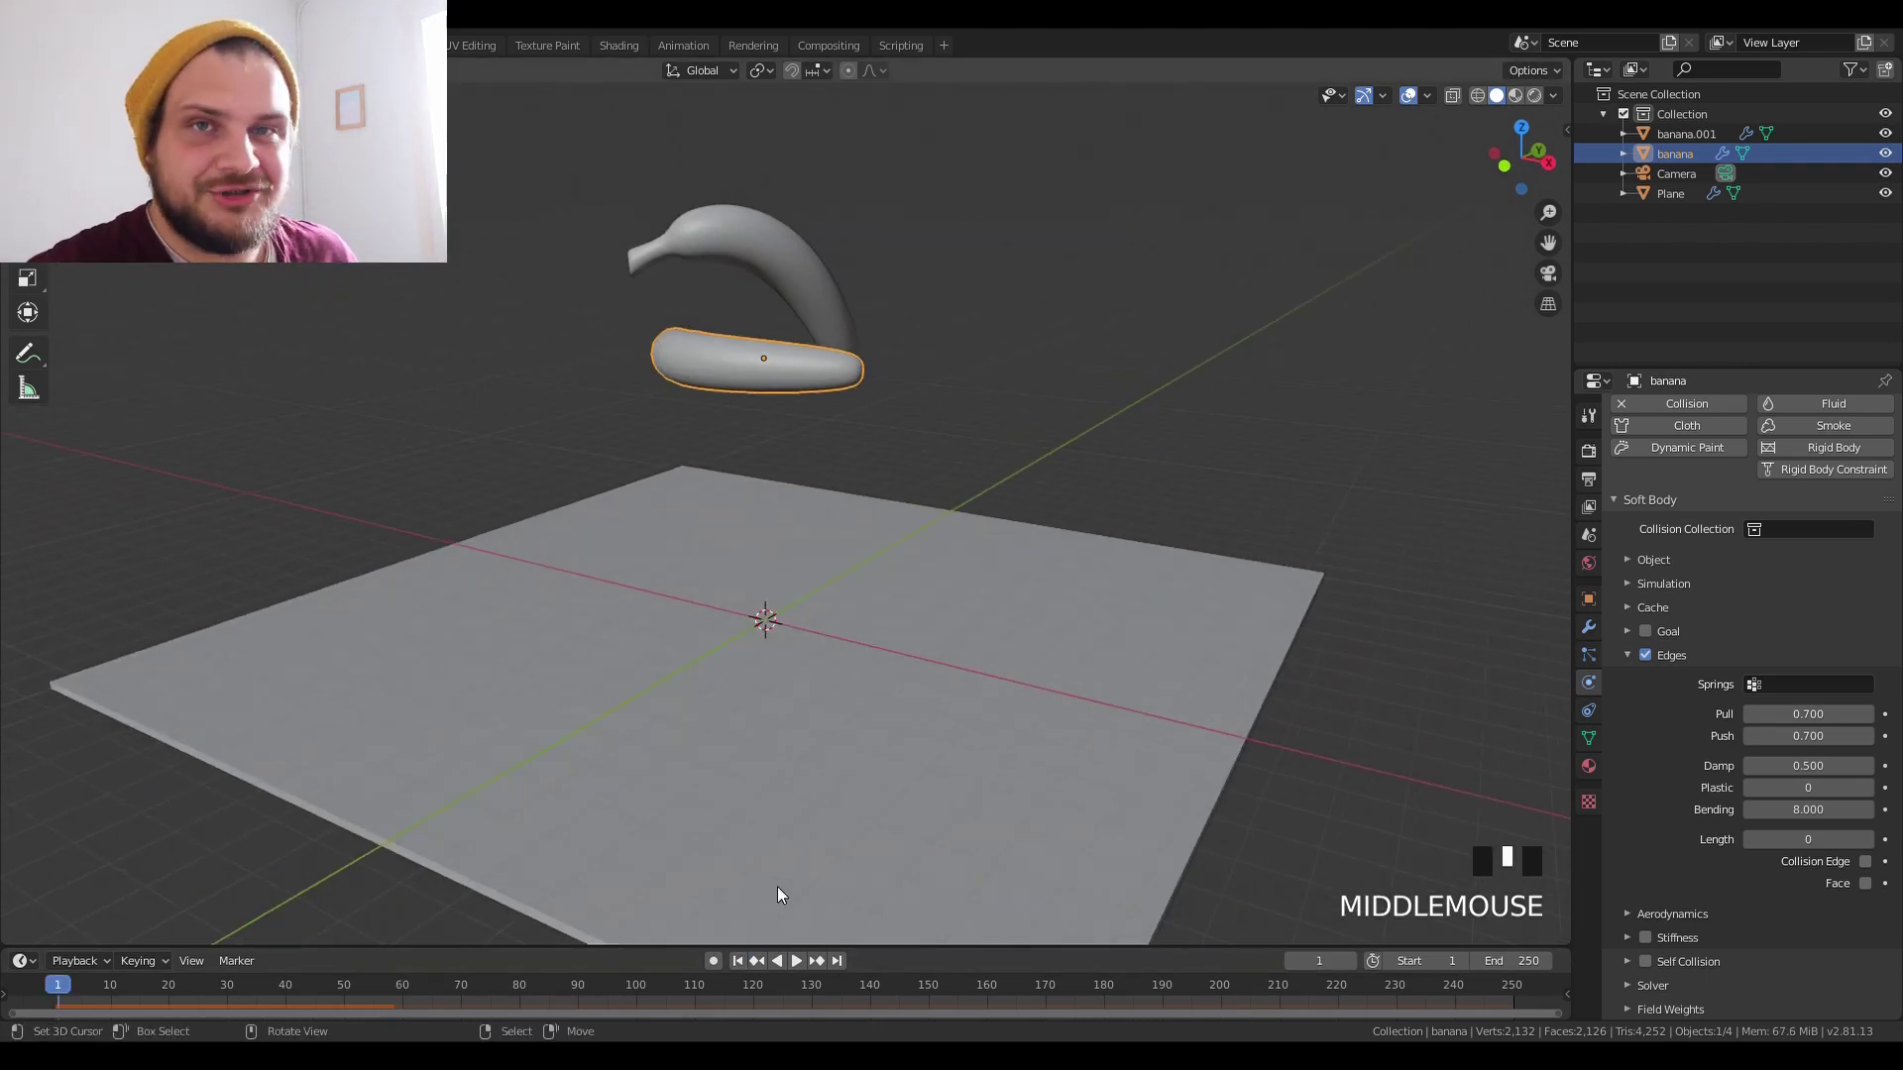
{"action": "left_click", "coordinate": [795, 963]}
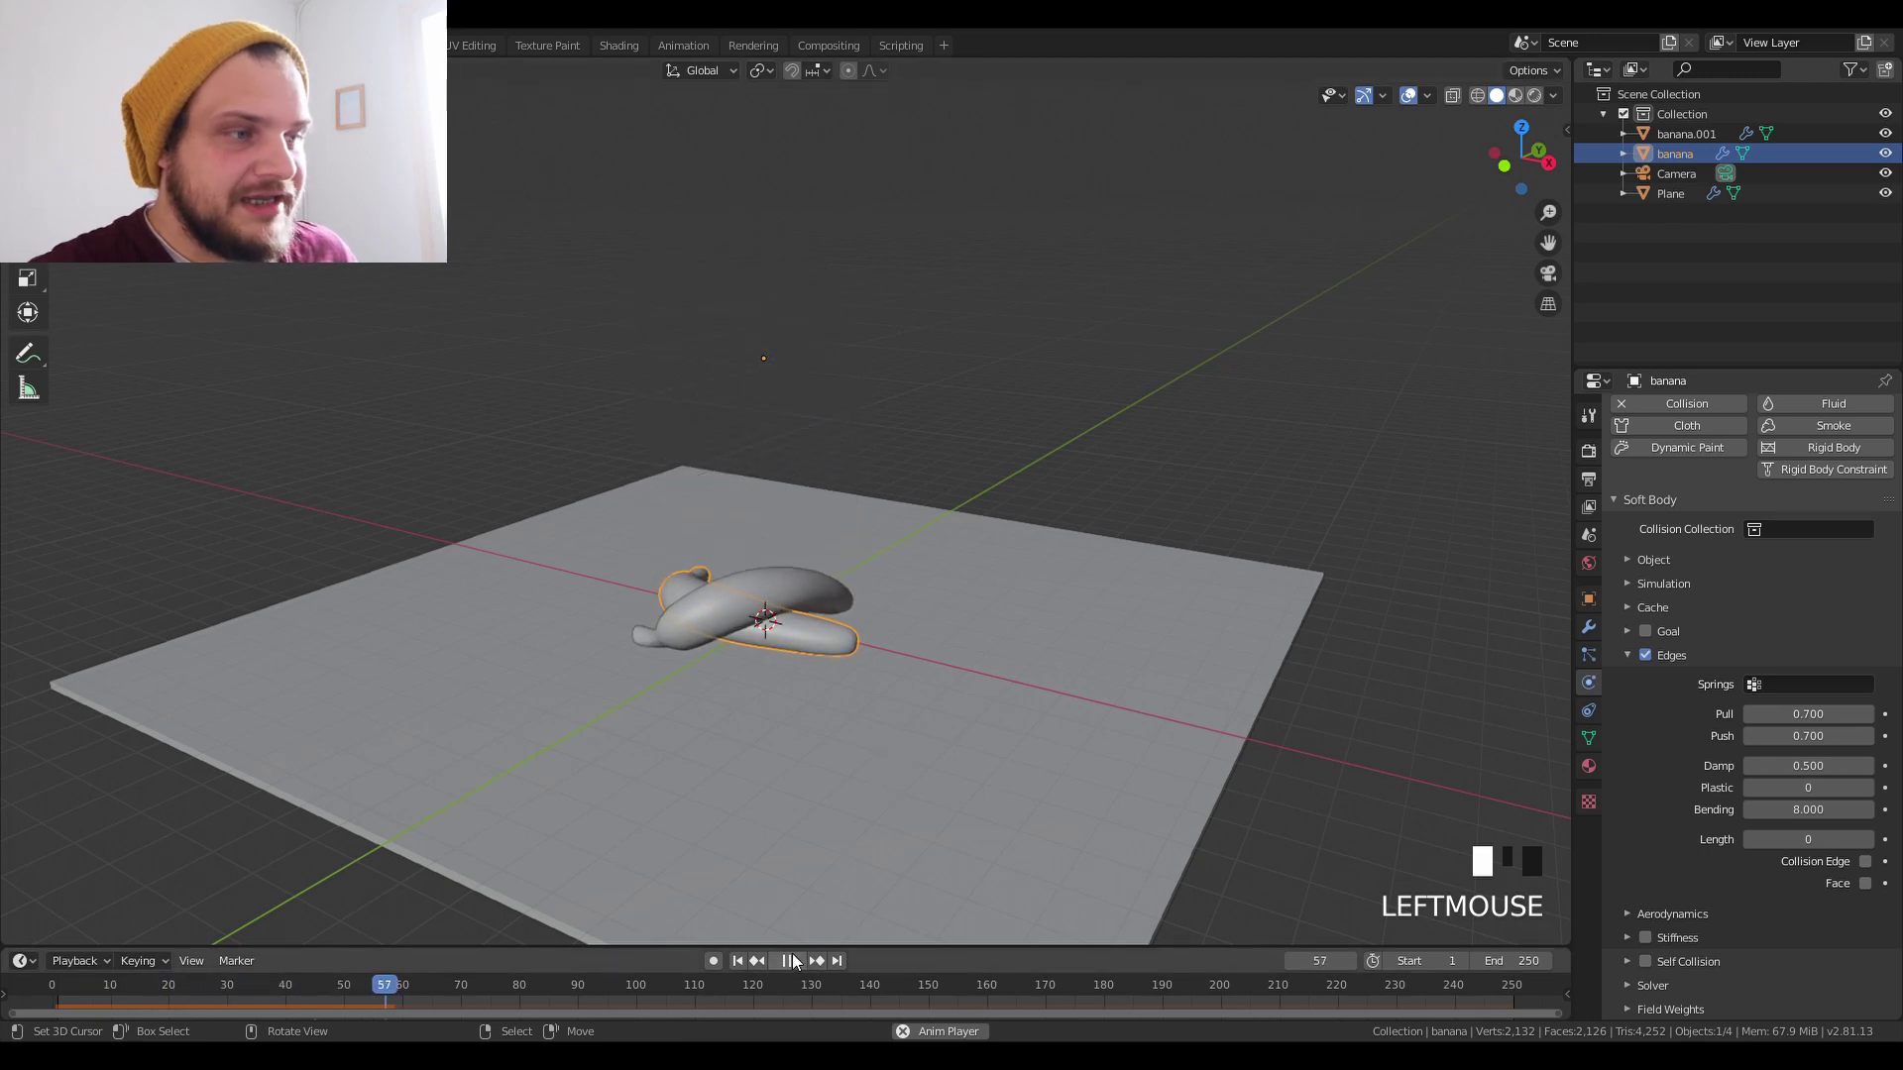
Pause the running simulation, orbit closer to the bananas, and rewind to frame 1.
{"action": "left_click", "coordinate": [1027, 753]}
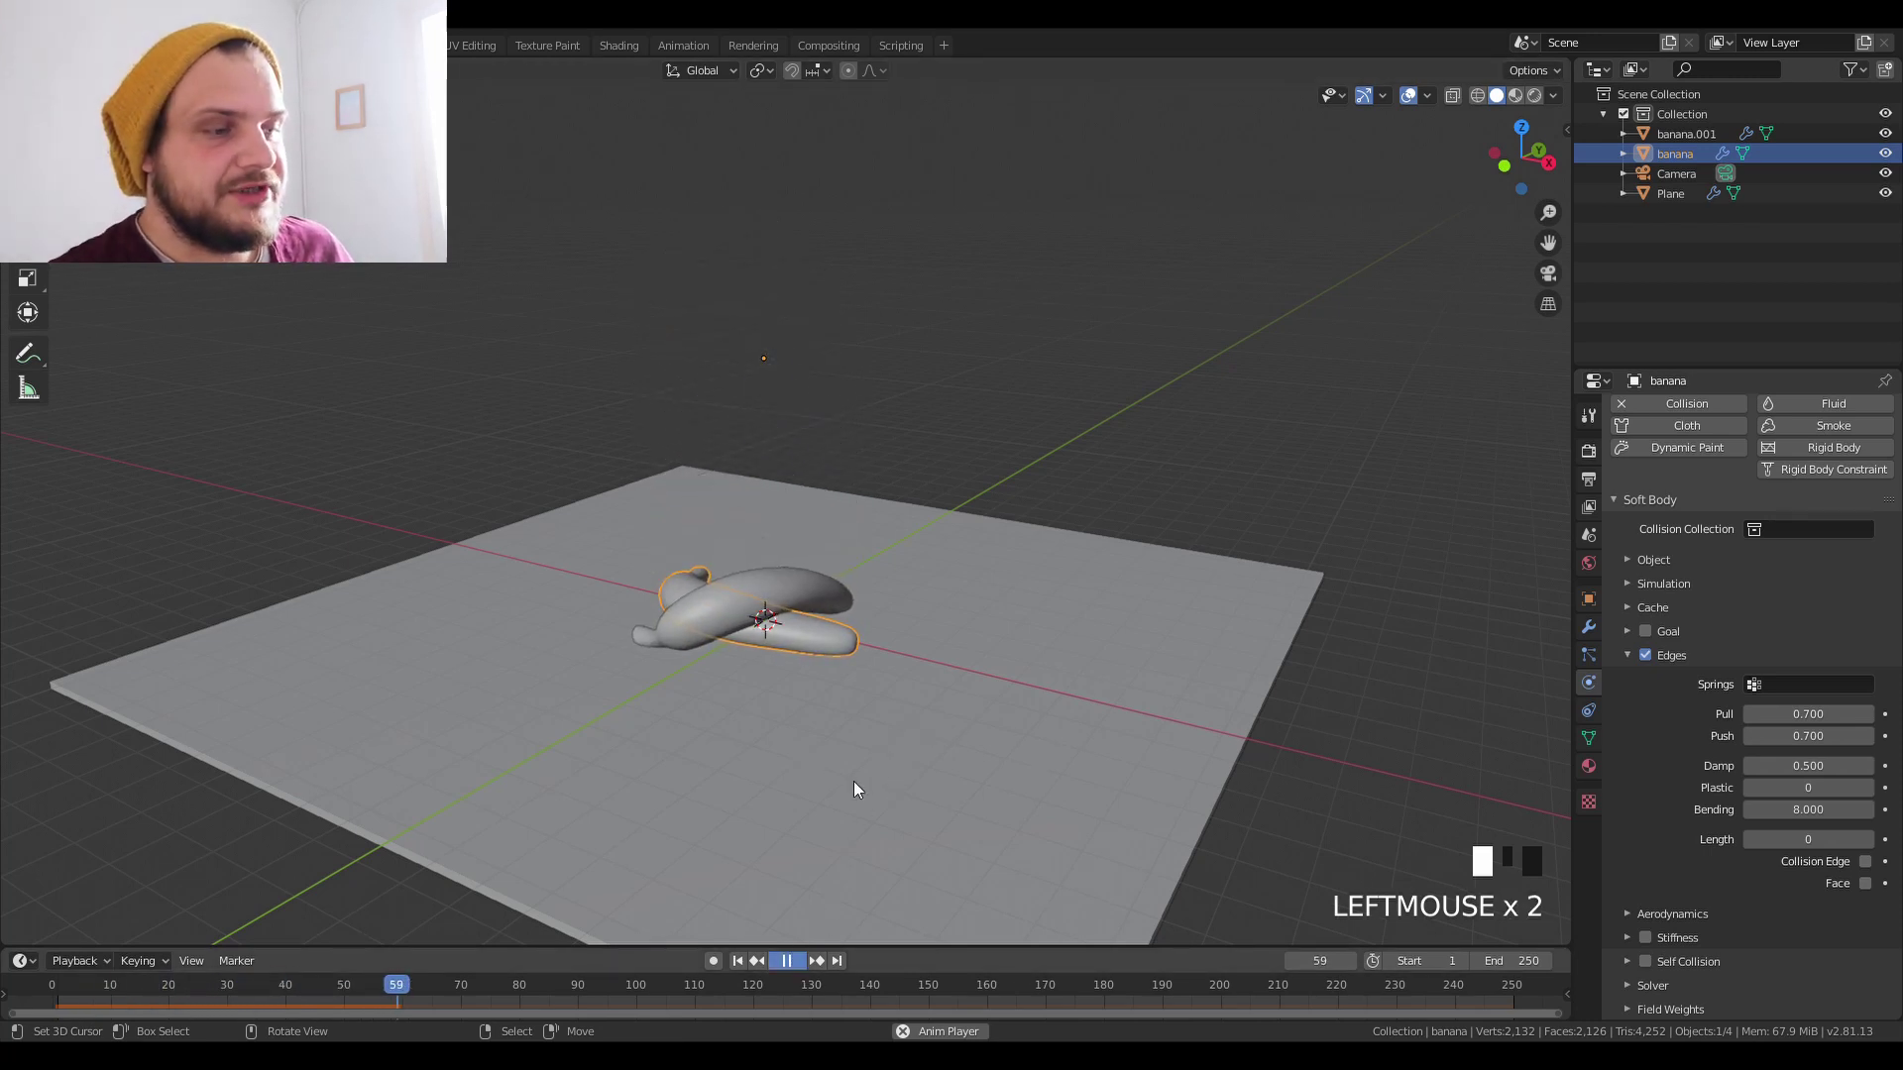
{"action": "scroll", "coordinate": [832, 853], "scroll_direction": "down", "scroll_amount": 1}
{"action": "left_click", "coordinate": [789, 959]}
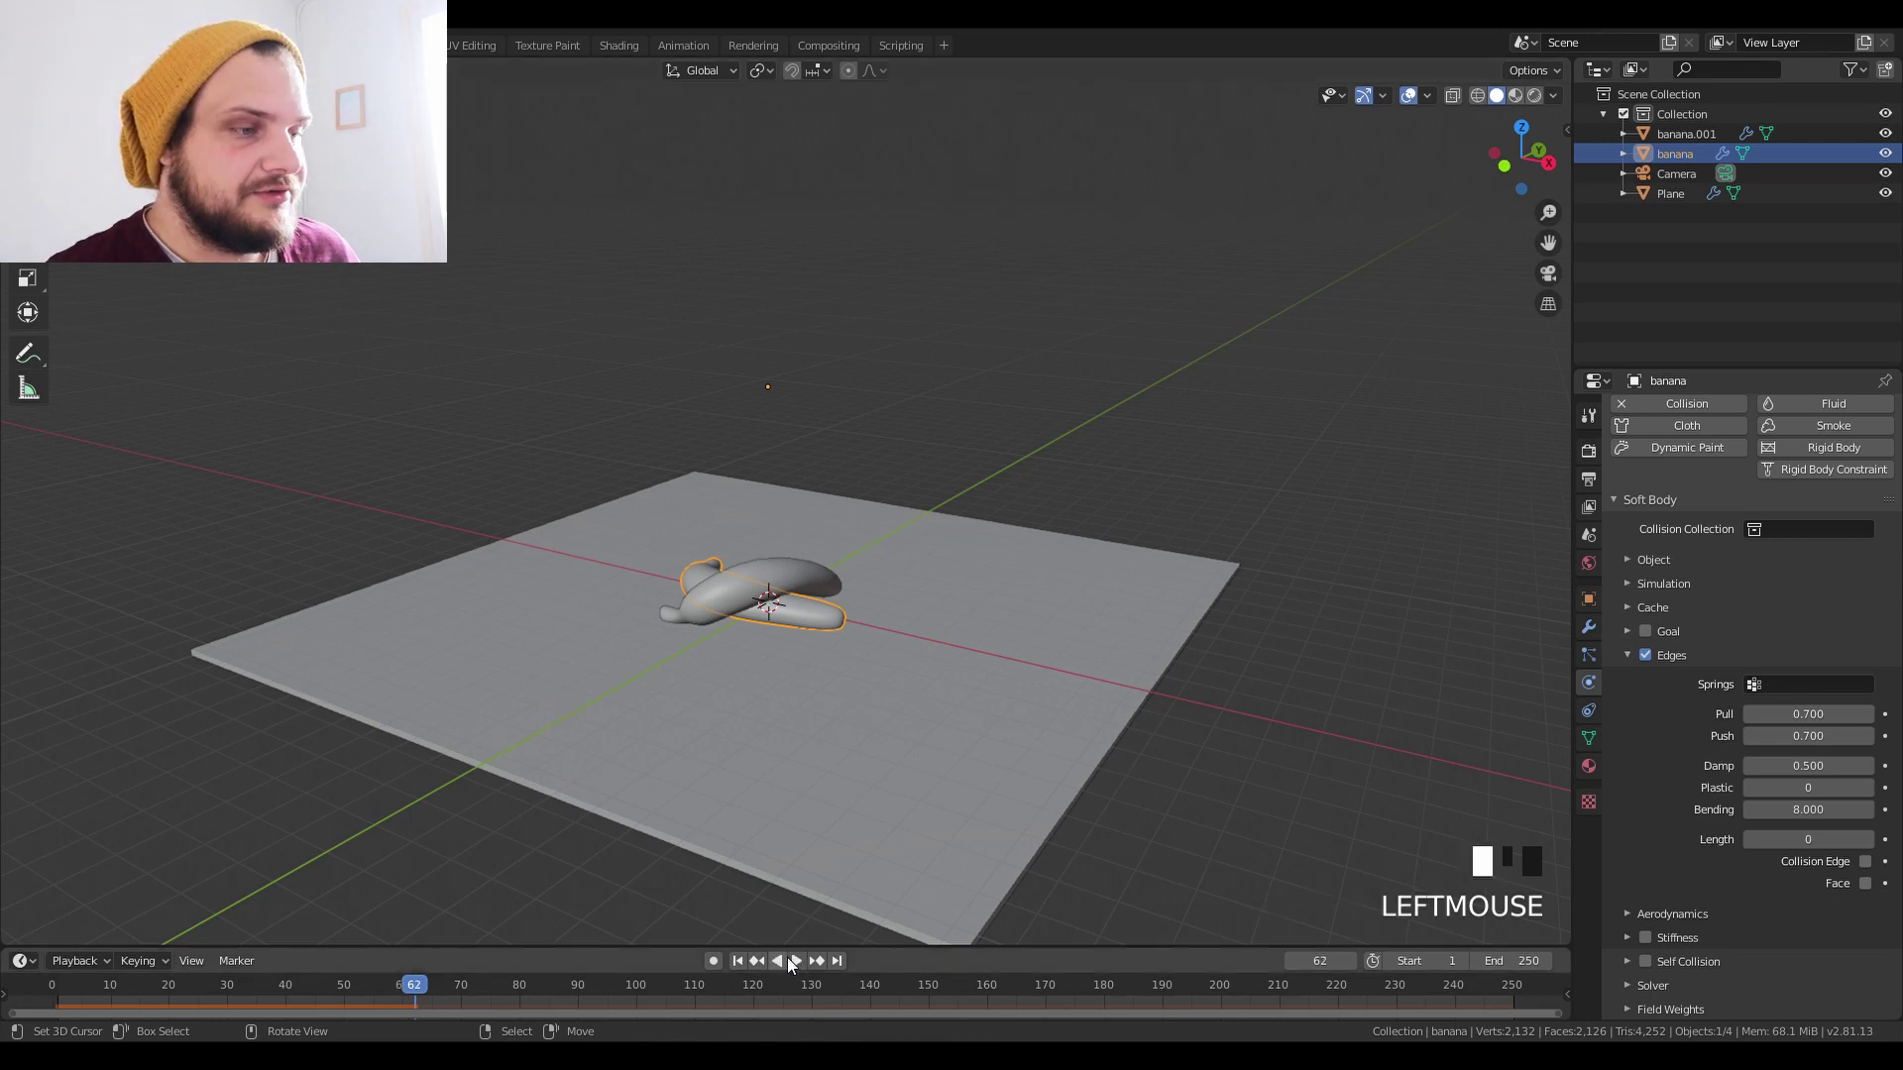
{"action": "middle_click_drag", "start_coordinate": [786, 769], "coordinate": [812, 798]}
{"action": "left_click", "coordinate": [739, 959]}
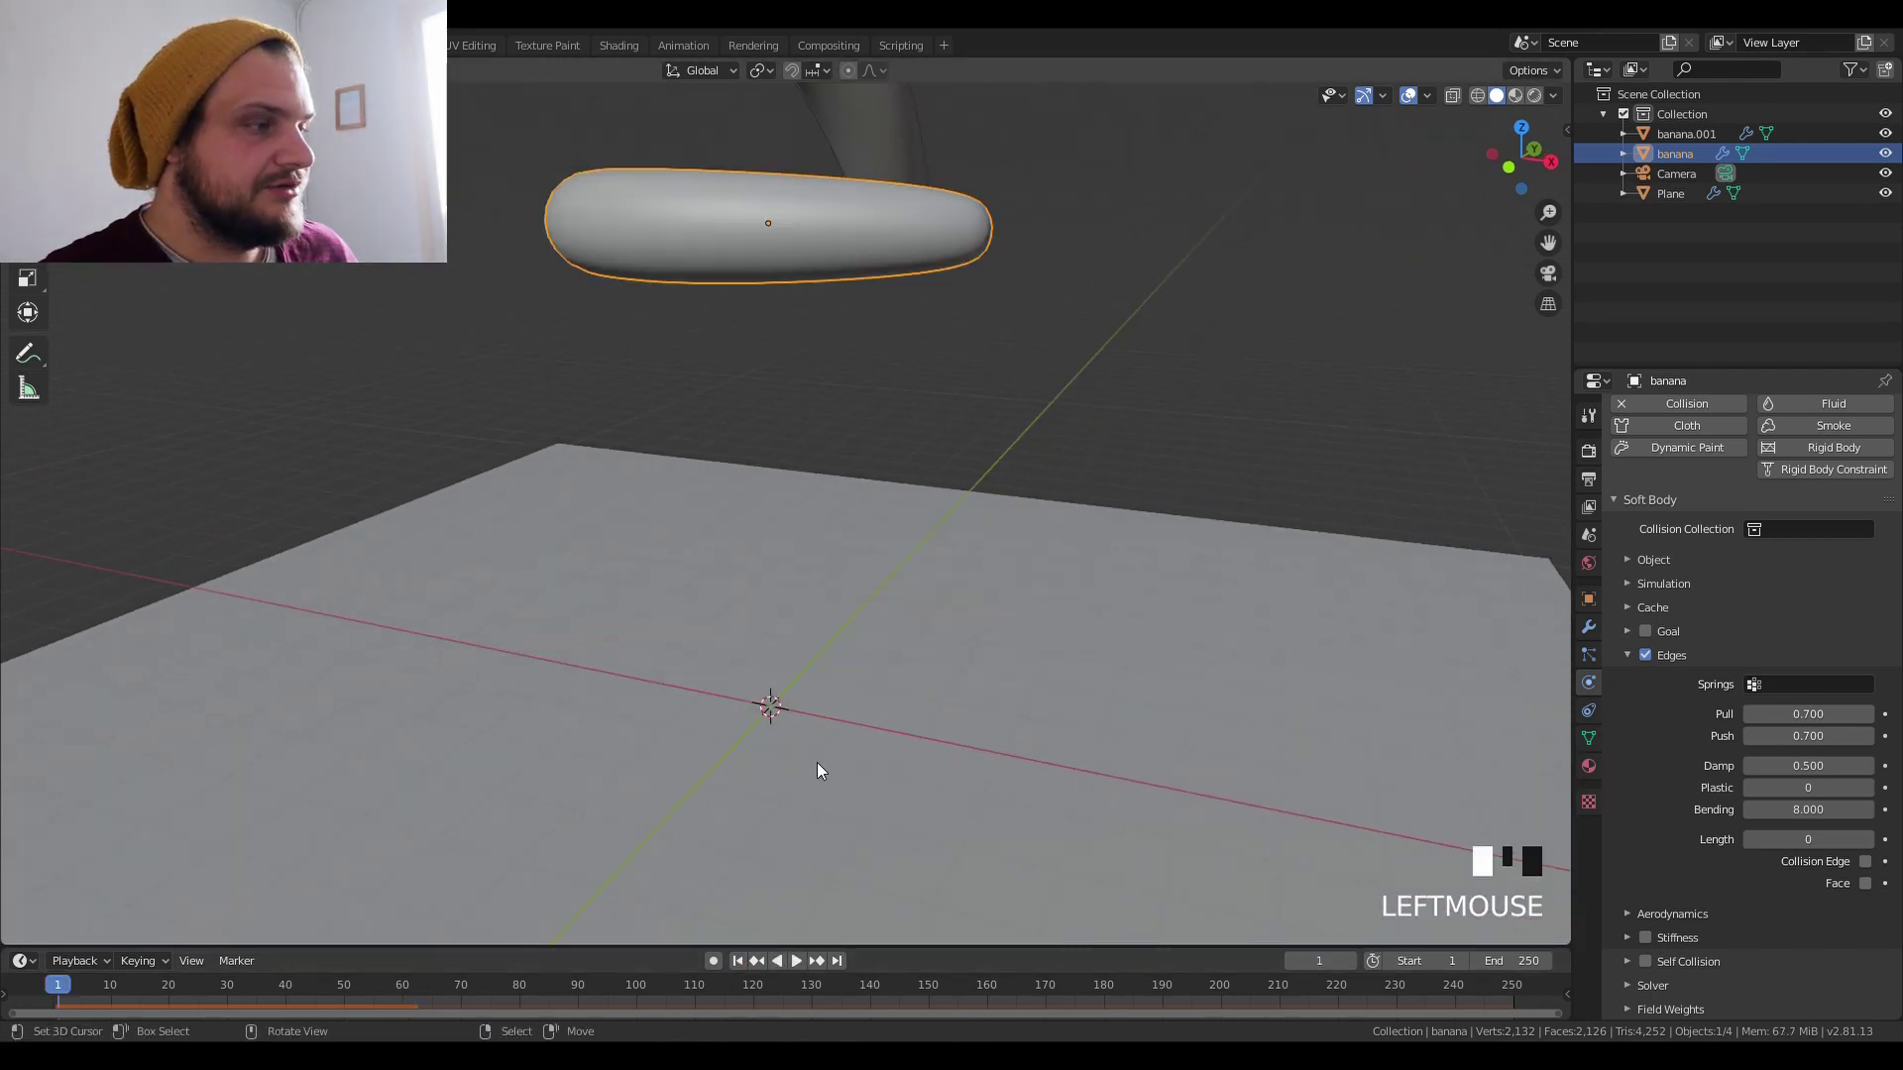
{"action": "scroll", "coordinate": [1007, 687], "scroll_direction": "down", "scroll_amount": 2}
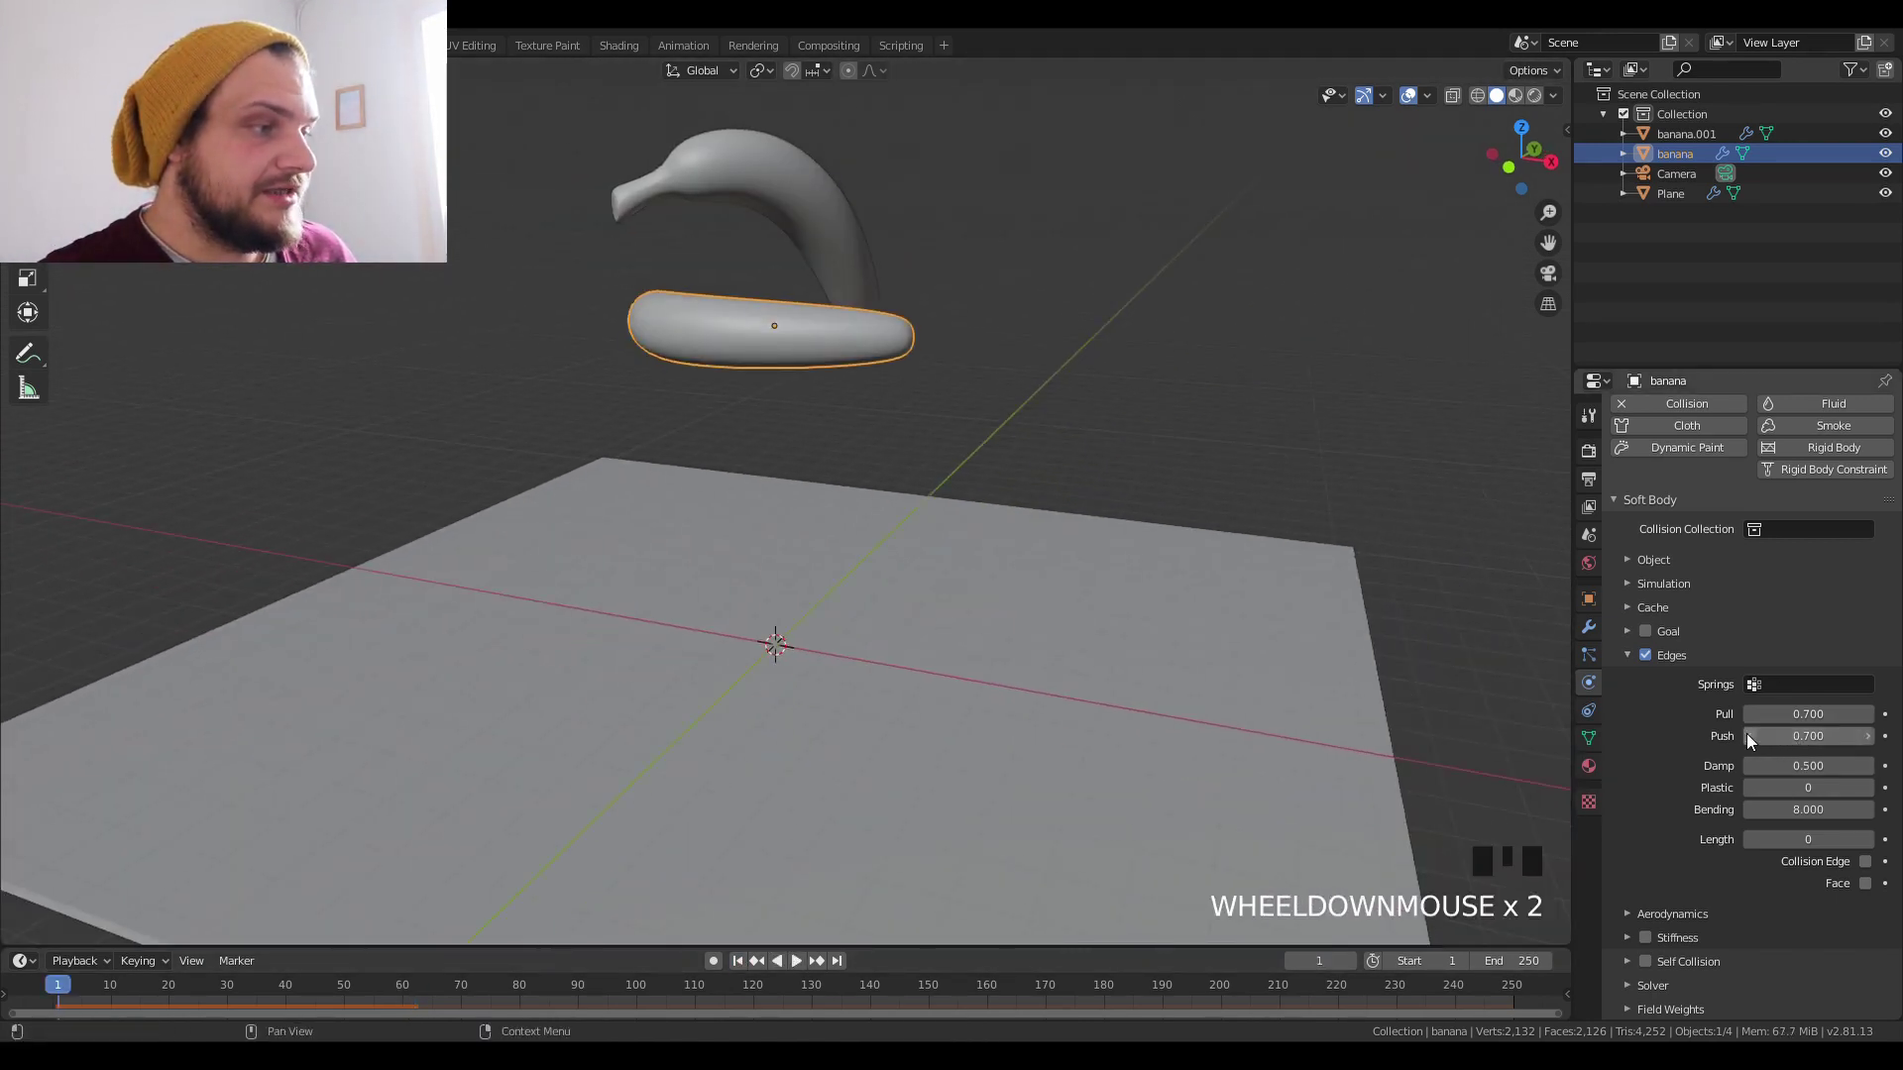
Lower edge Bending from 8 to 7 on both bananas and replay the simulation.
{"action": "left_click", "coordinate": [1750, 812]}
{"action": "left_click", "coordinate": [1750, 812]}
{"action": "left_click", "coordinate": [1751, 812]}
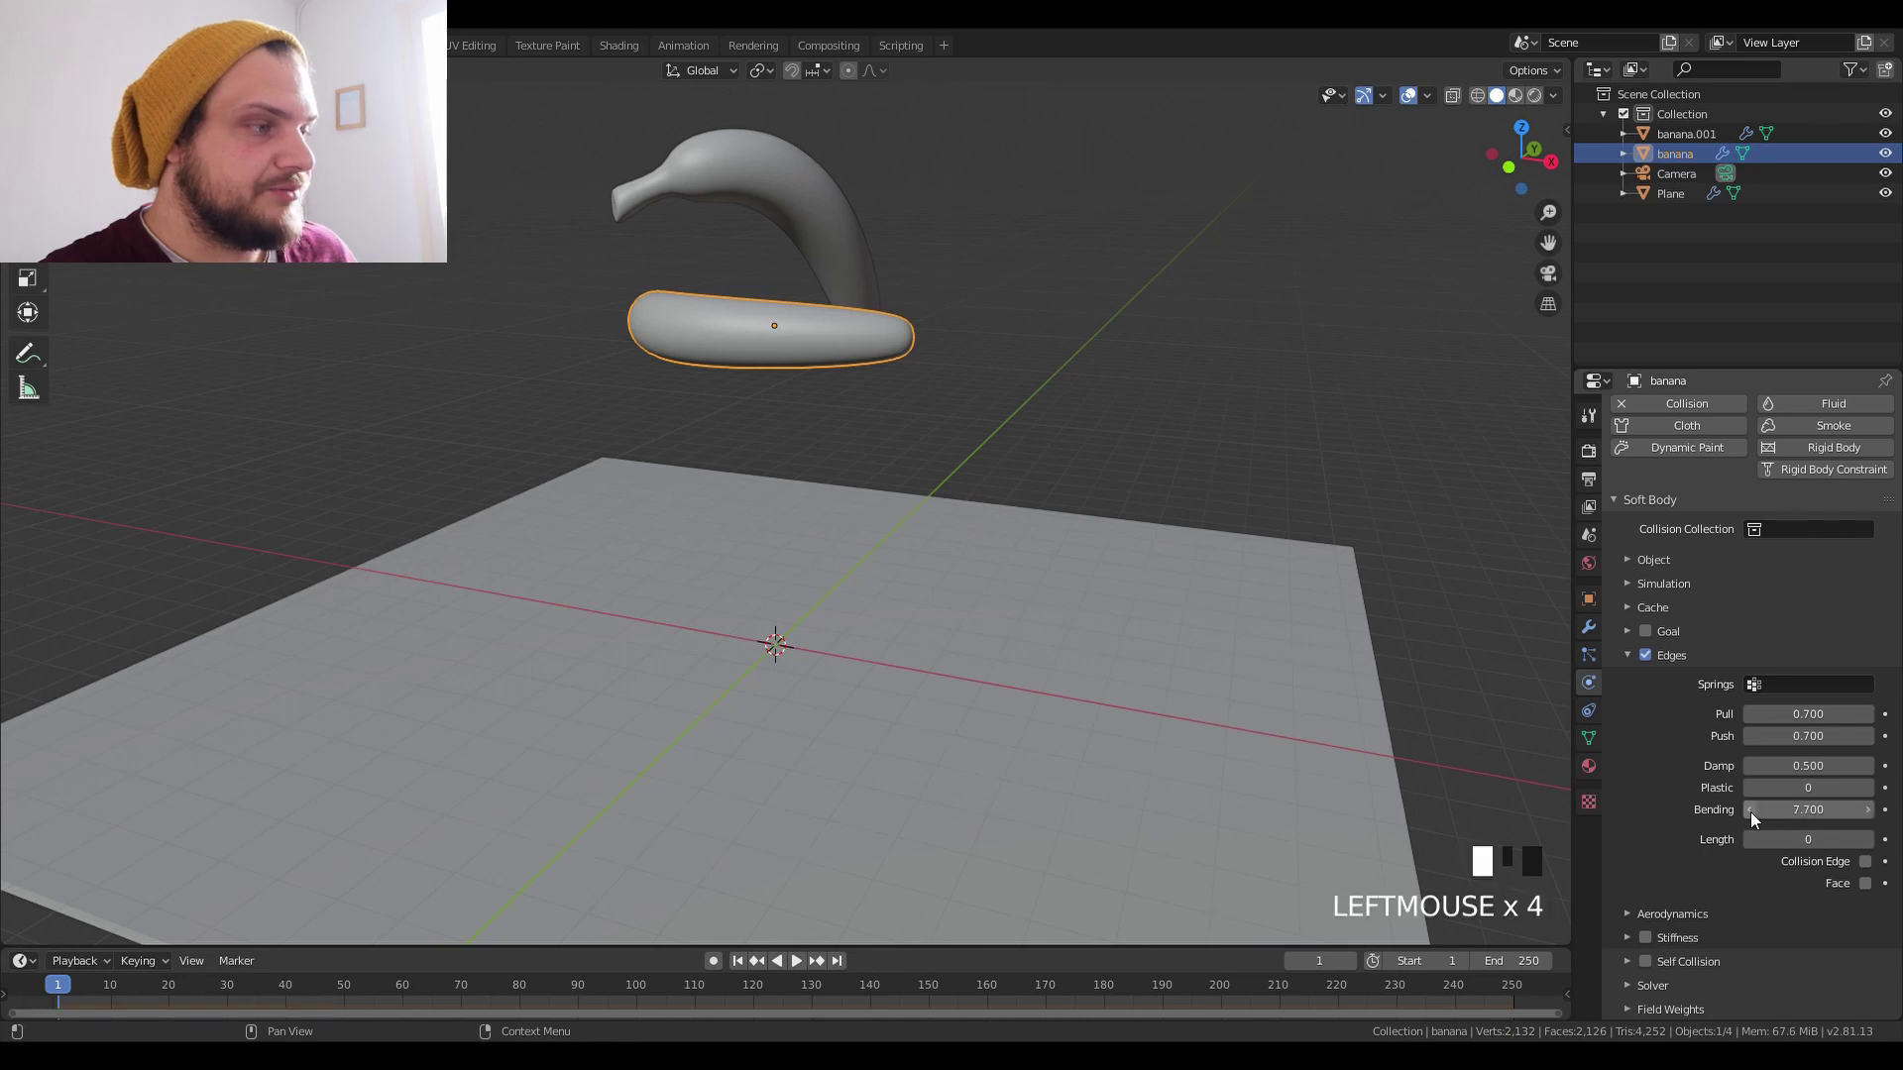
{"action": "left_click", "coordinate": [1750, 812]}
{"action": "left_click", "coordinate": [1751, 811]}
{"action": "left_click", "coordinate": [1750, 811]}
{"action": "left_click", "coordinate": [1750, 811]}
{"action": "left_click", "coordinate": [1750, 812]}
{"action": "left_click", "coordinate": [1750, 811]}
{"action": "left_click", "coordinate": [1750, 812]}
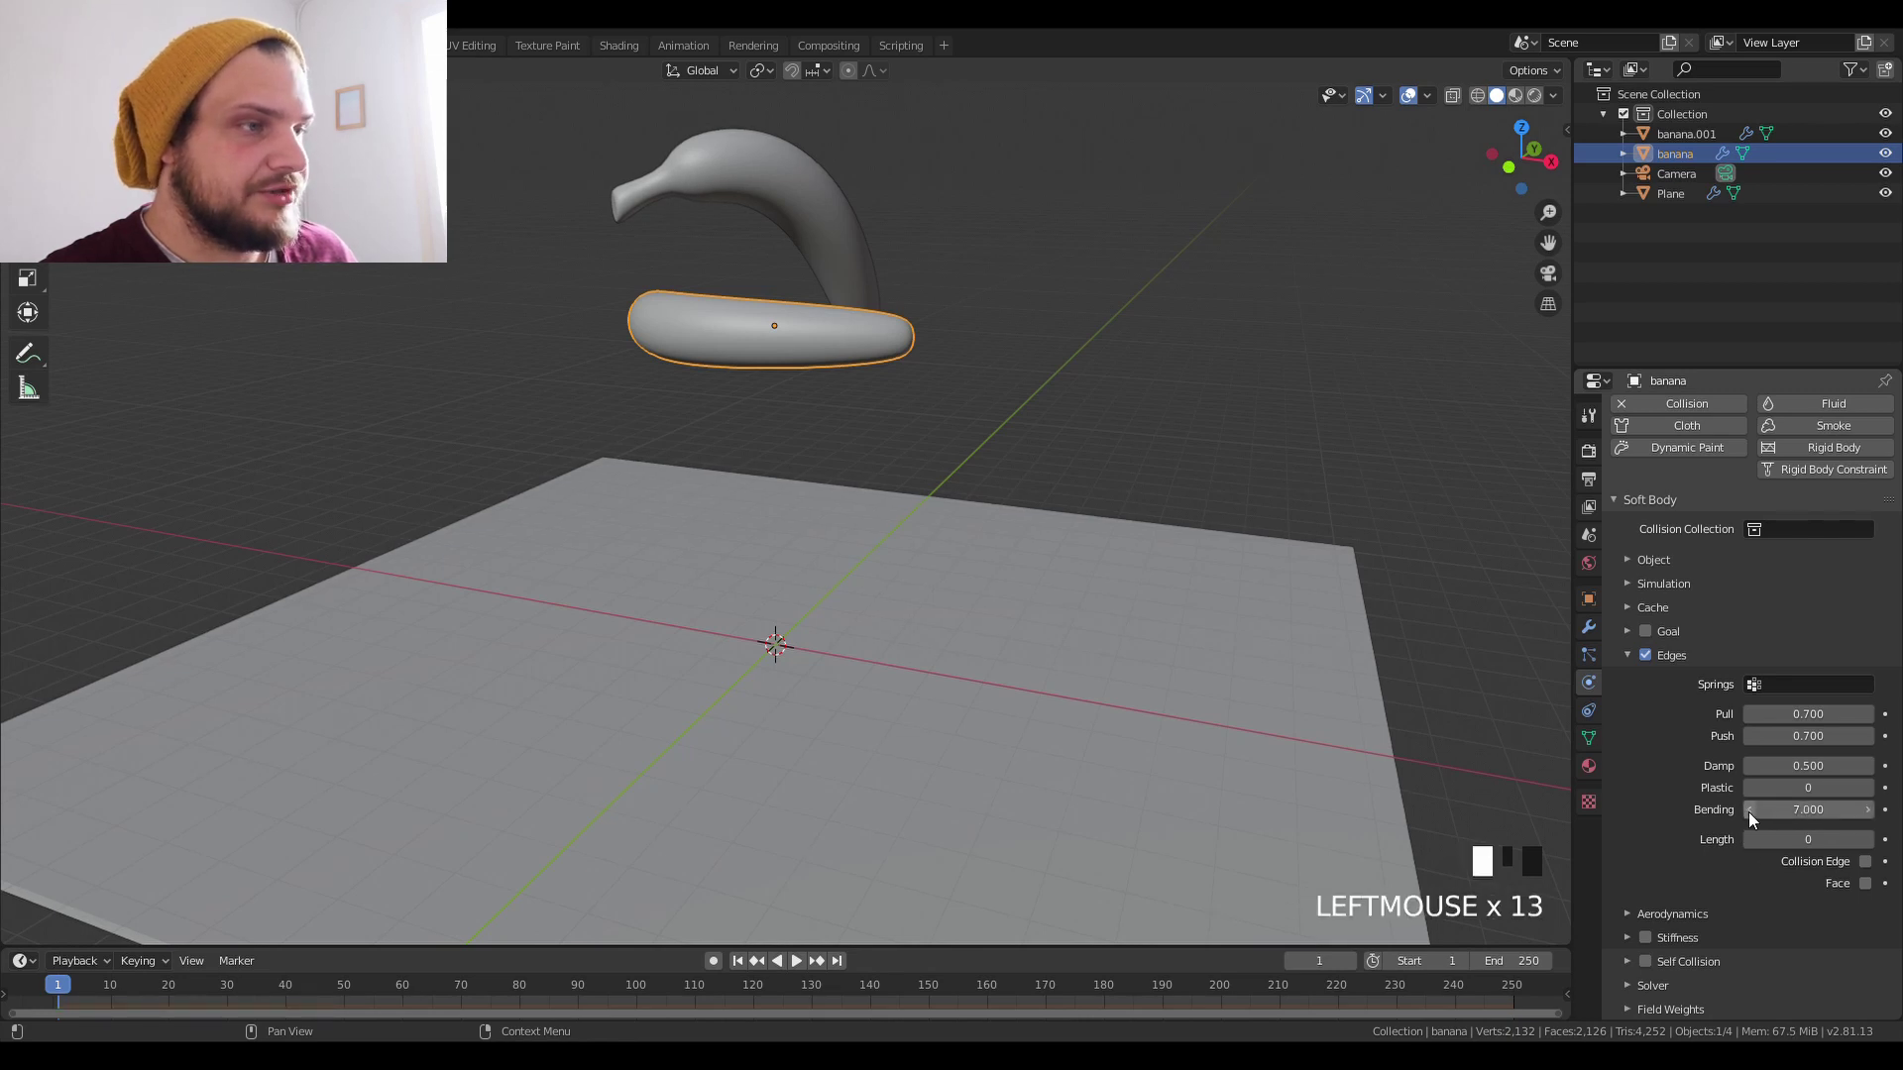
{"action": "right_click", "coordinate": [790, 224]}
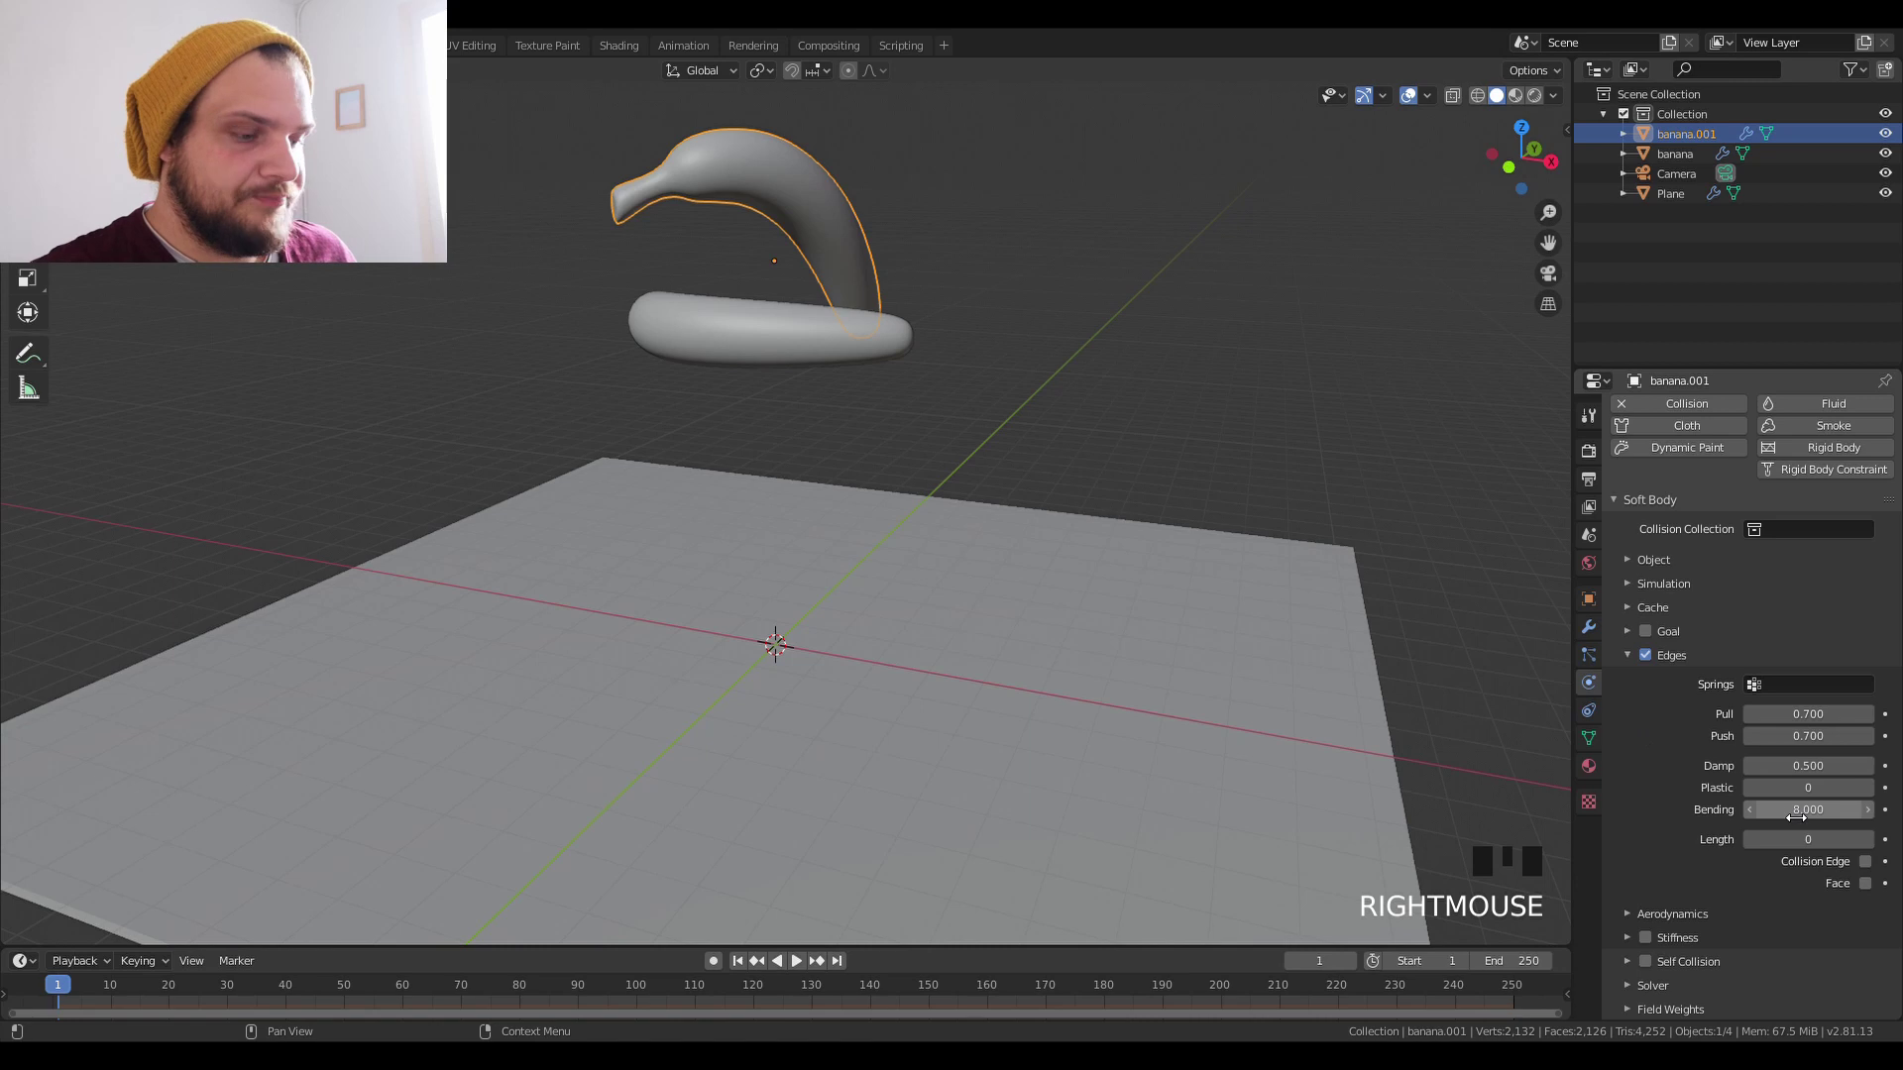
{"action": "left_click", "coordinate": [1750, 812]}
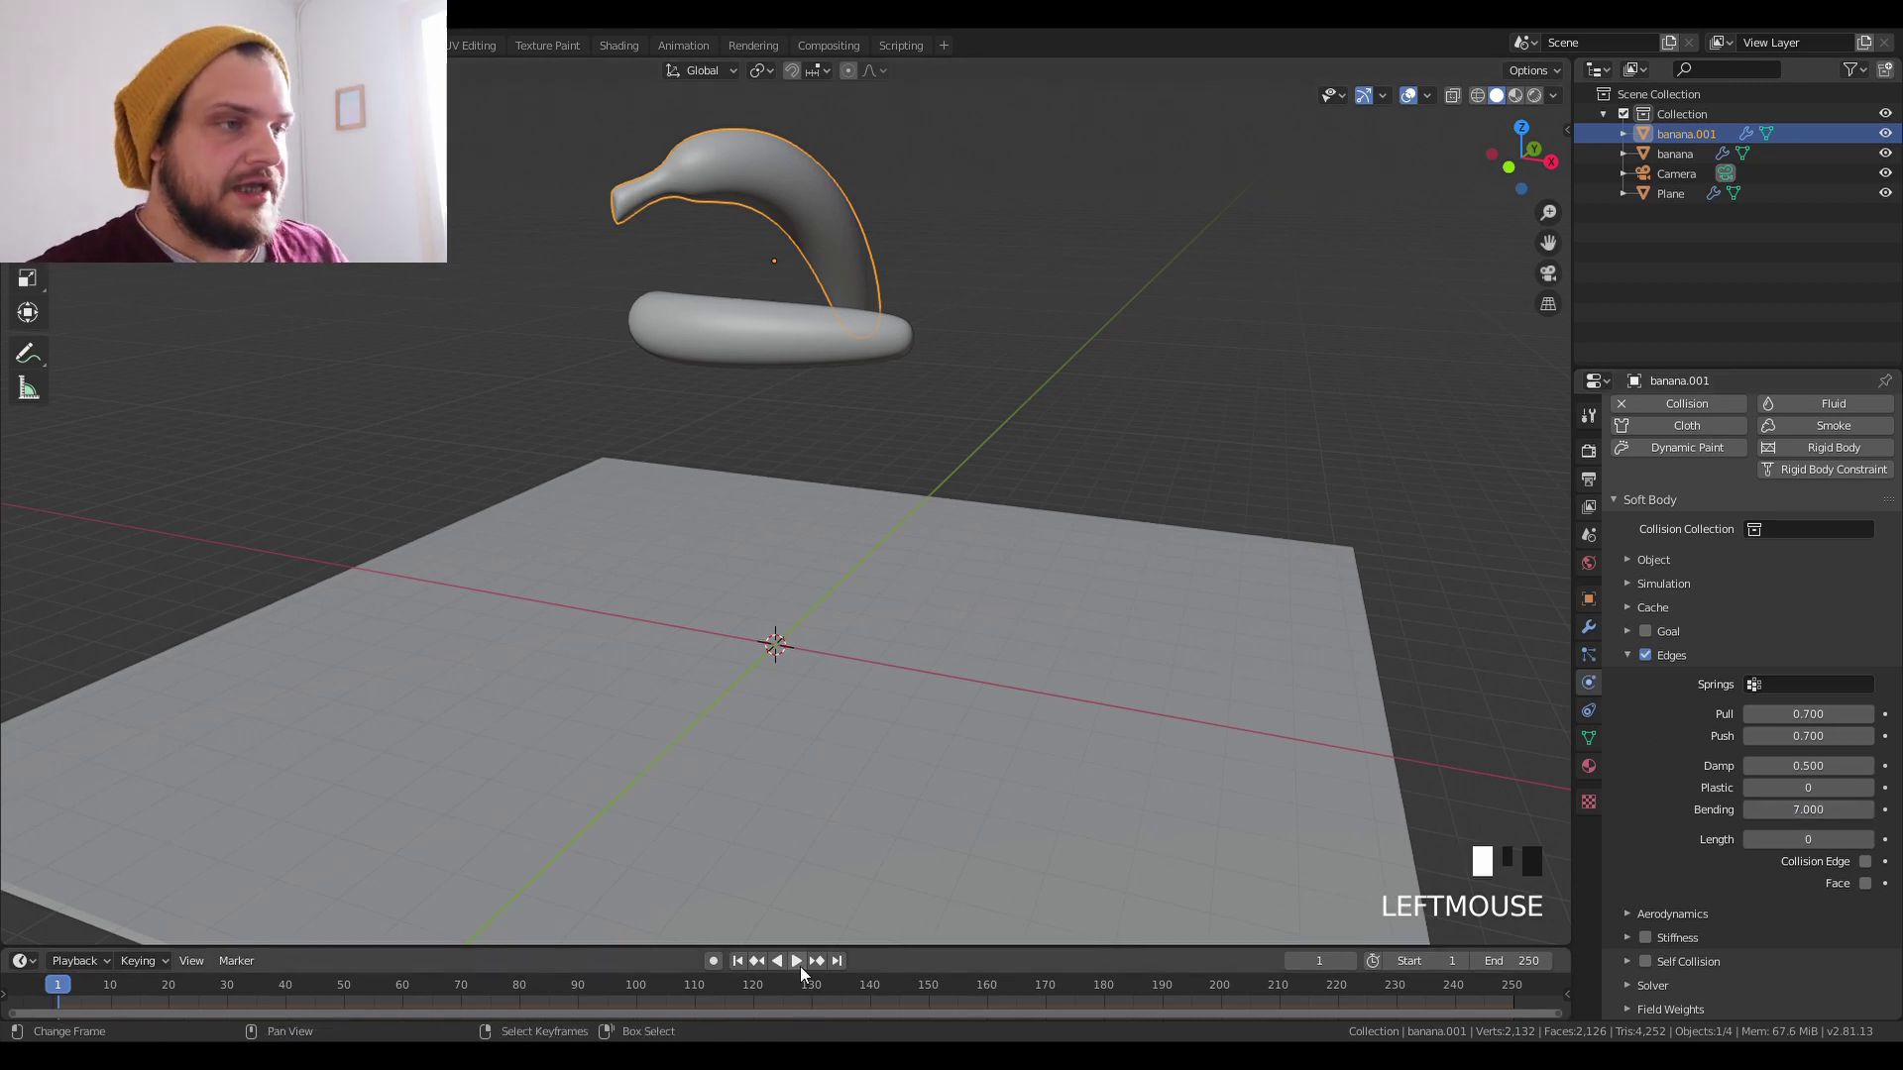
{"action": "left_click", "coordinate": [798, 963]}
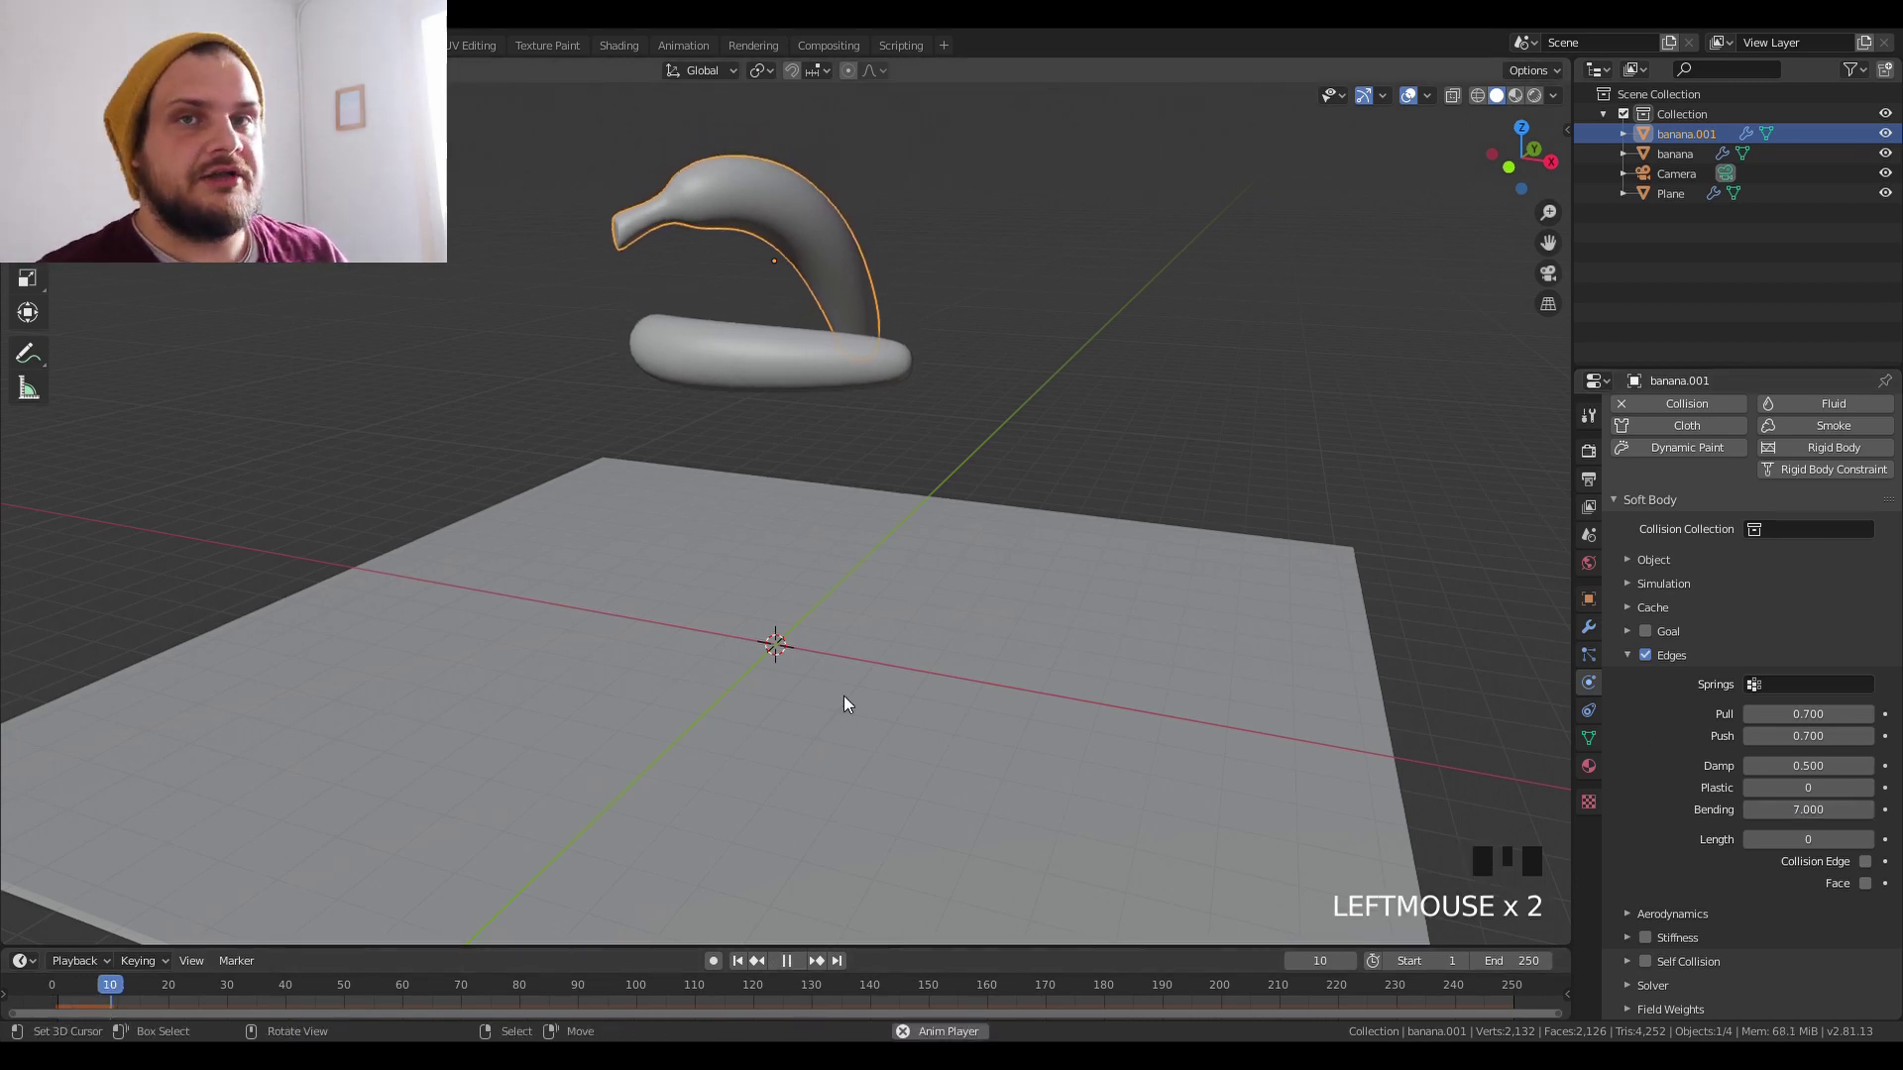